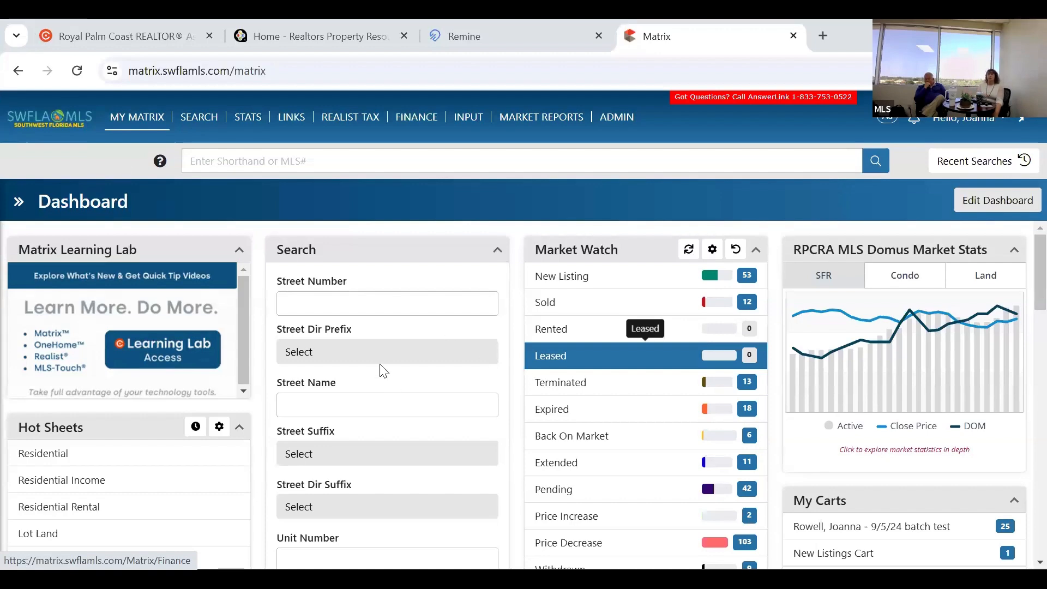
# Return to the FGCMLS dashboard and scroll to Core Tools, from Go to MLS to My Flood Status.
pyautogui.hotkey('ctrl', '1')
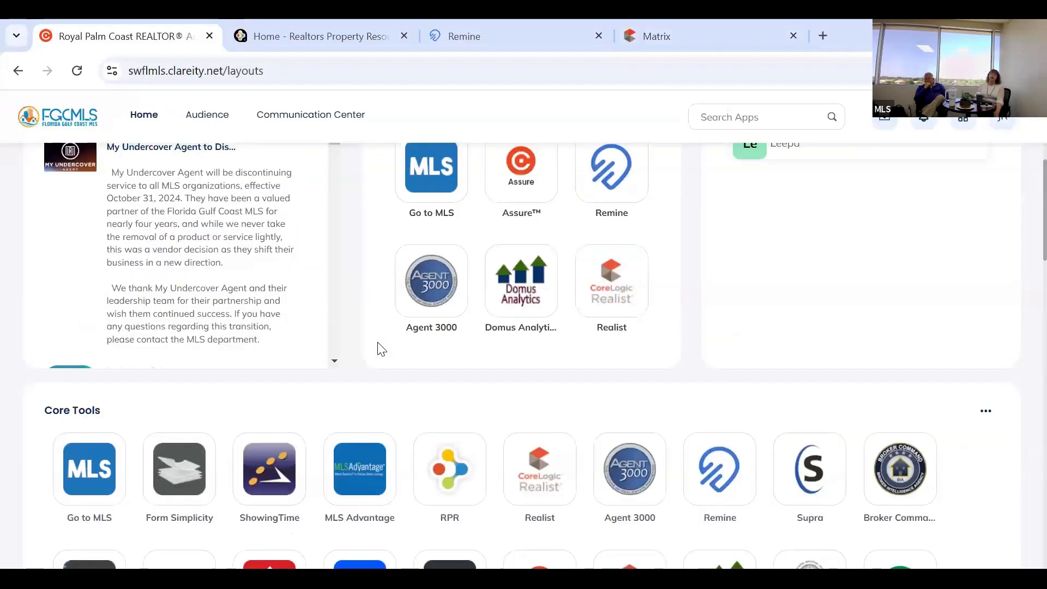
pyautogui.scroll(-3, 407, 388)
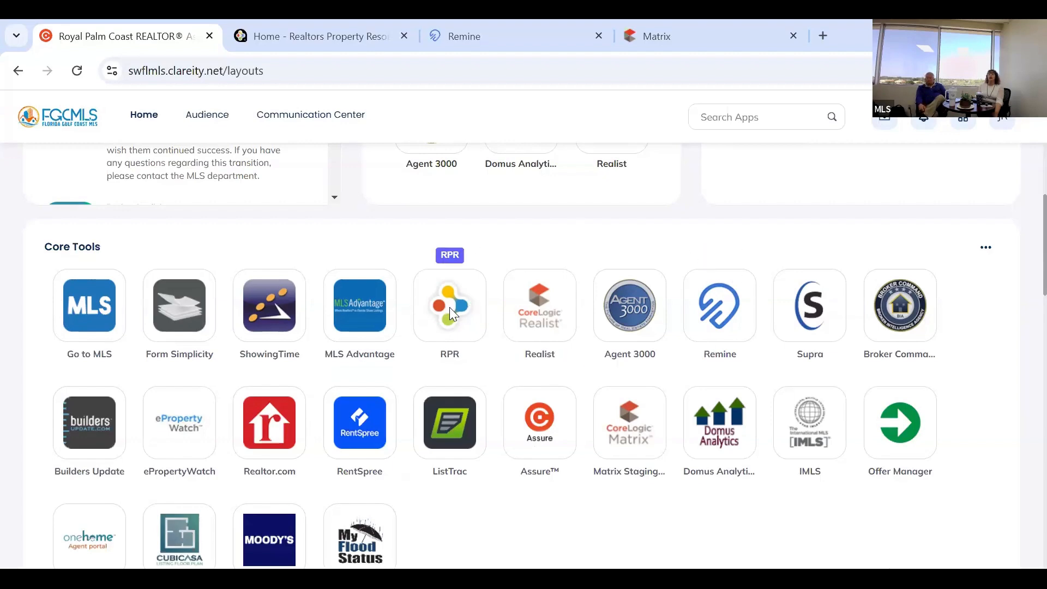
pyautogui.scroll(-1, 449, 306)
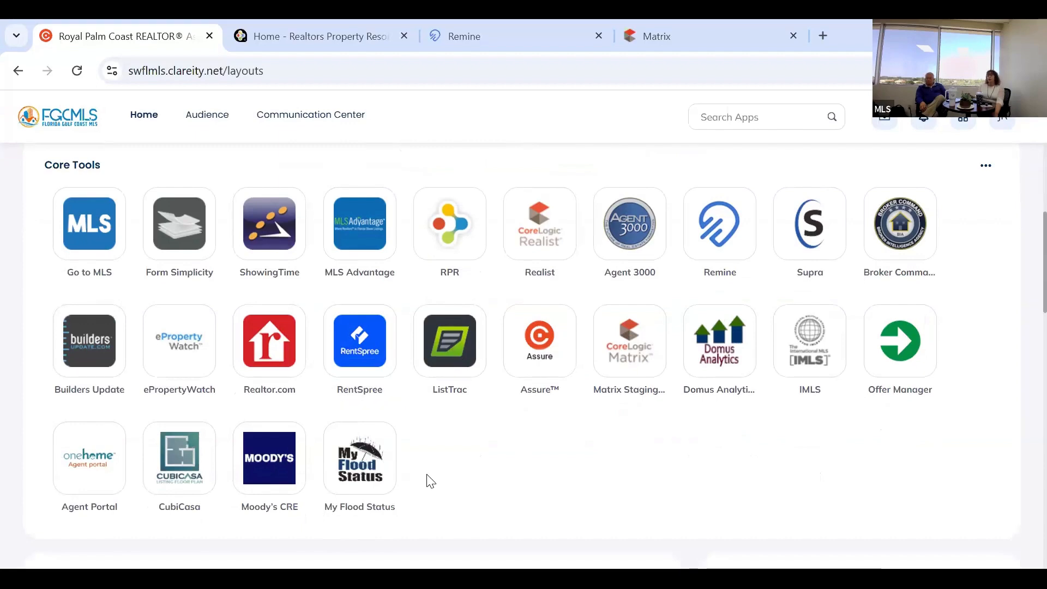
pyautogui.scroll(1, 1021, 423)
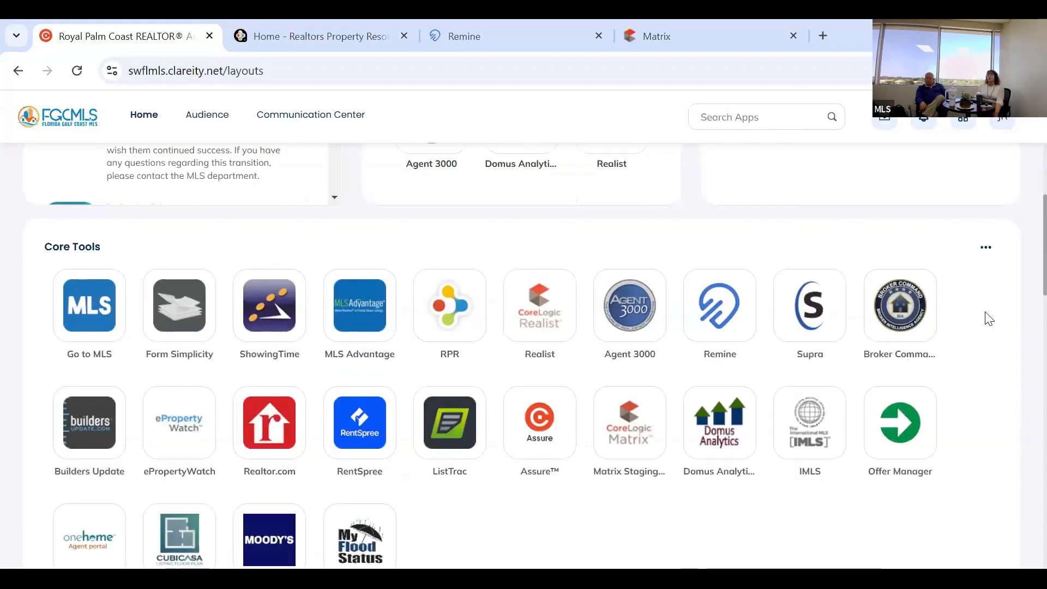
pyautogui.scroll(1, 989, 327)
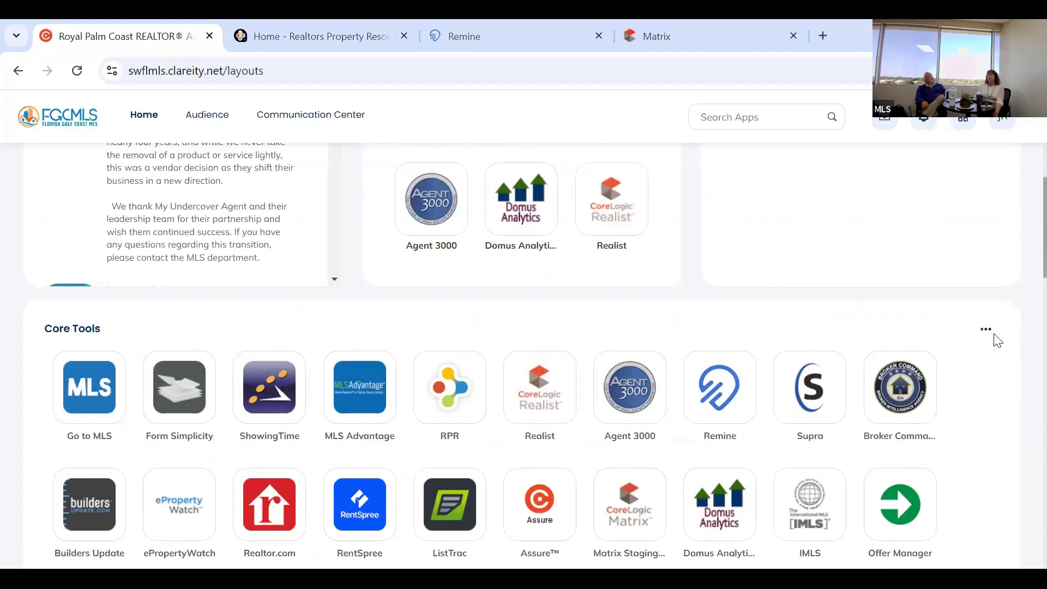
pyautogui.click(992, 333)
pyautogui.click(962, 373)
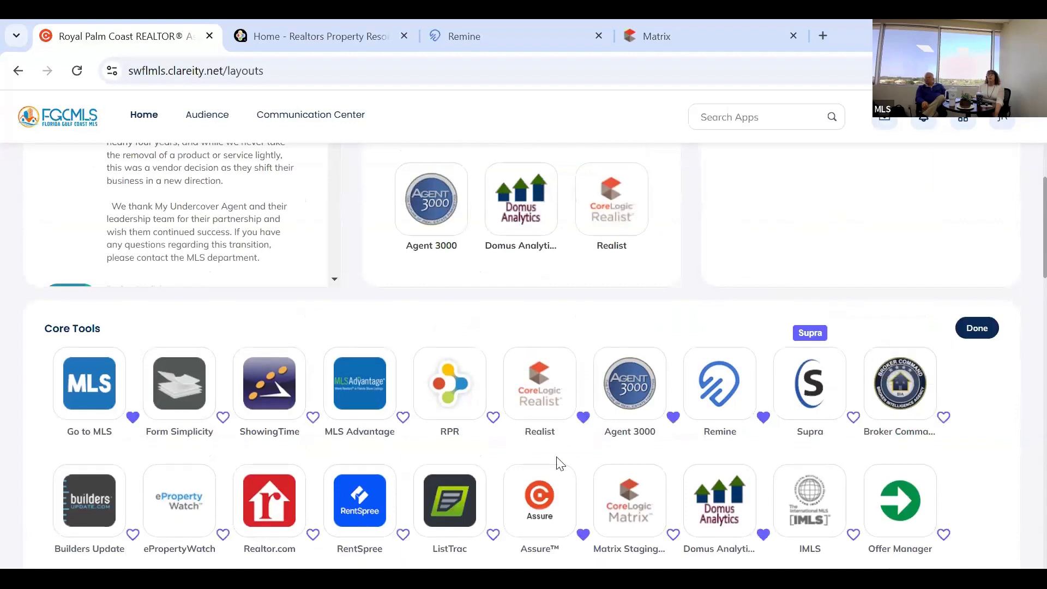
pyautogui.click(975, 329)
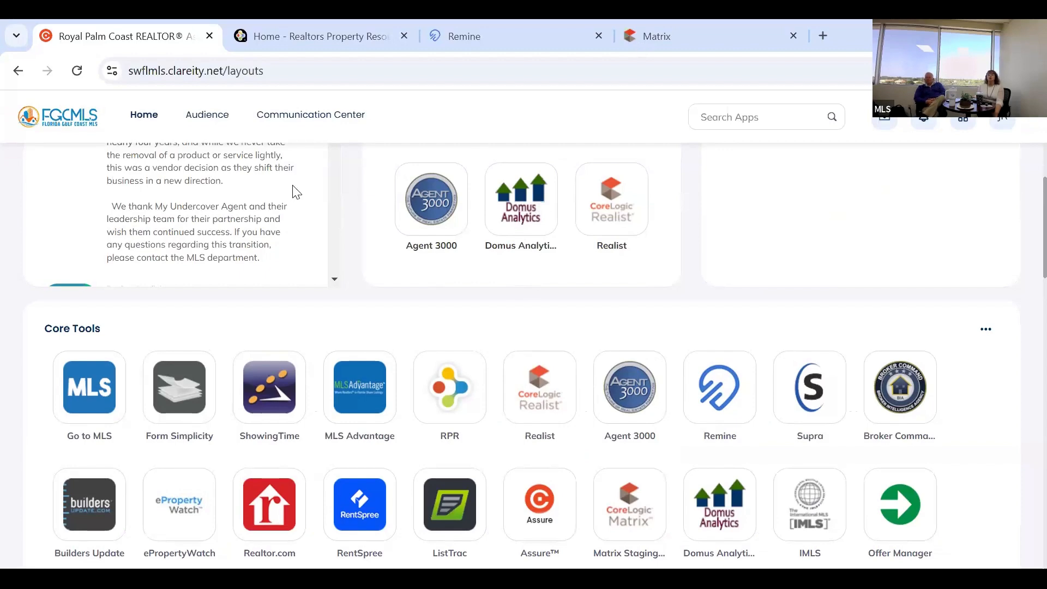
pyautogui.click(657, 37)
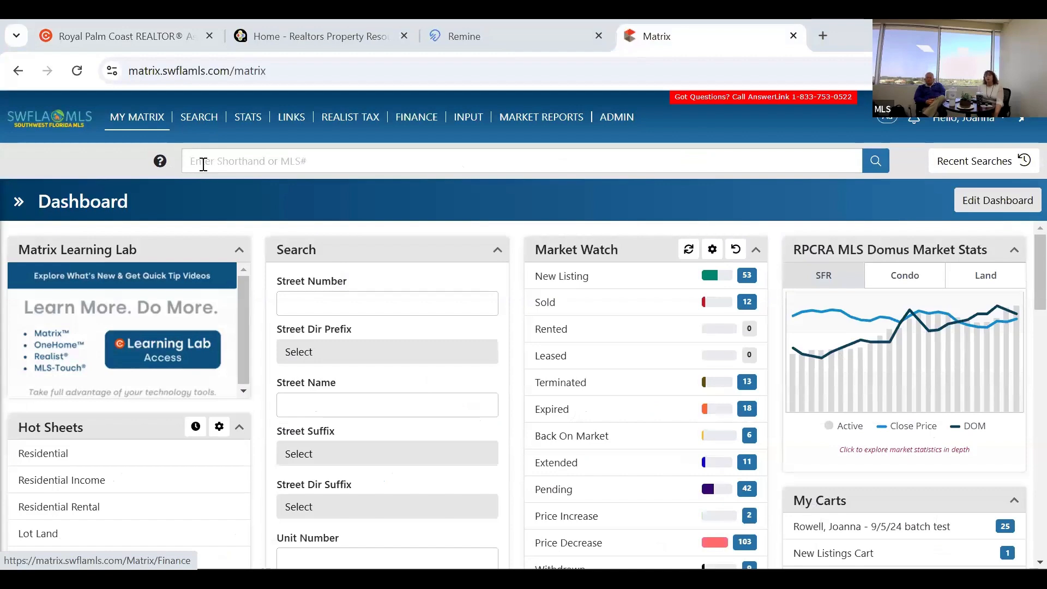
# Start a Residential search with FOREST LAKE TOWNHOMES as the Development Name.
pyautogui.click(201, 121)
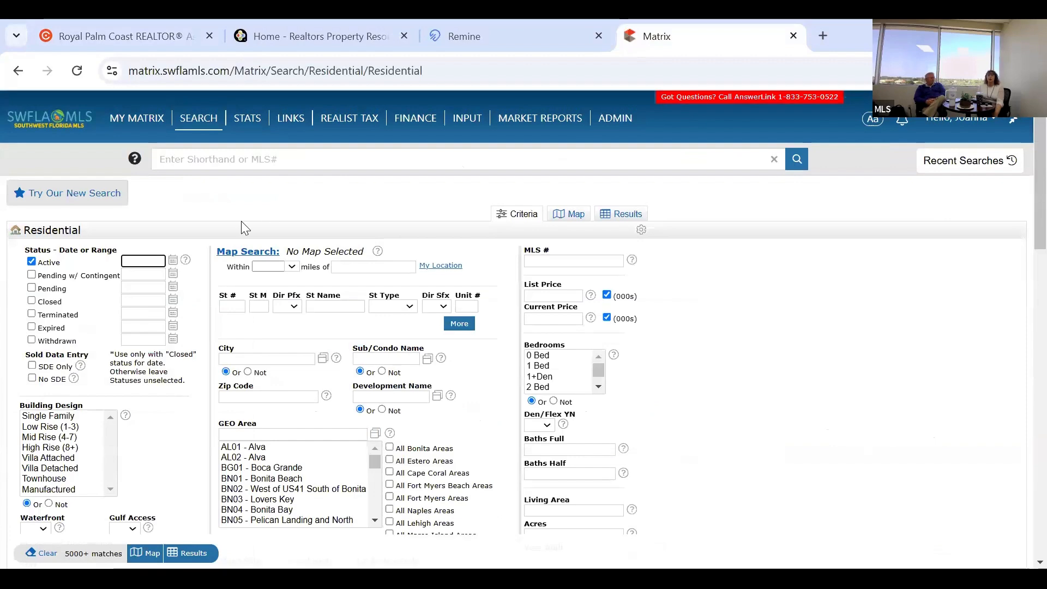
pyautogui.scroll(-2, 197, 330)
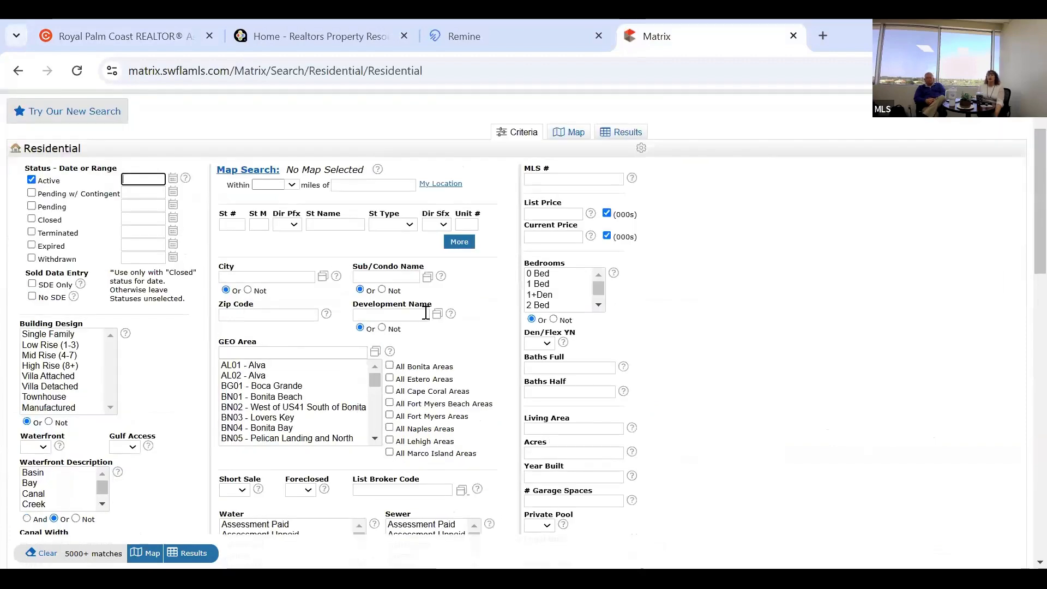
pyautogui.click(409, 315)
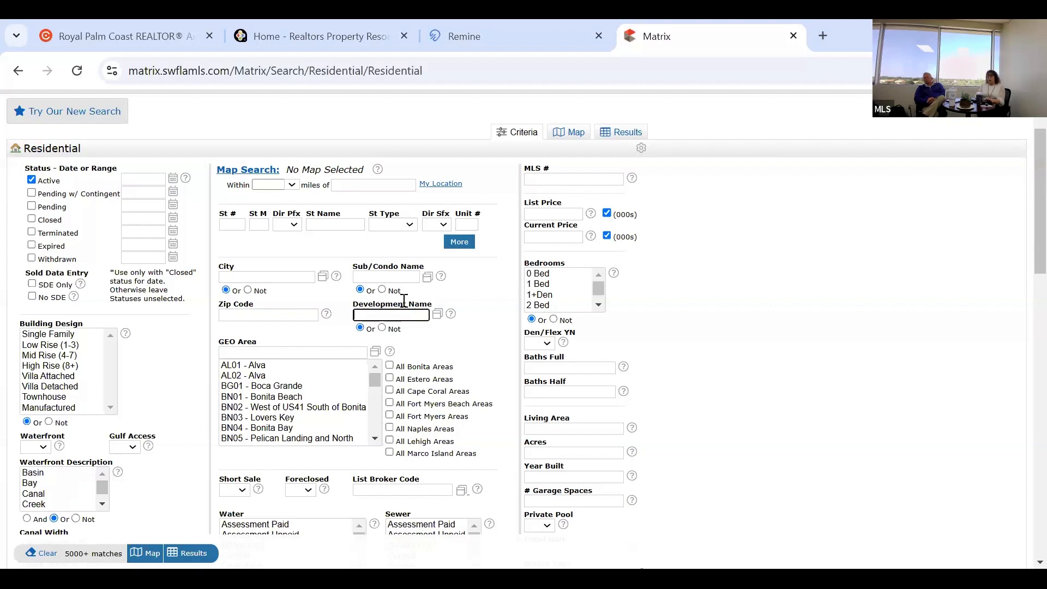
pyautogui.write('For')
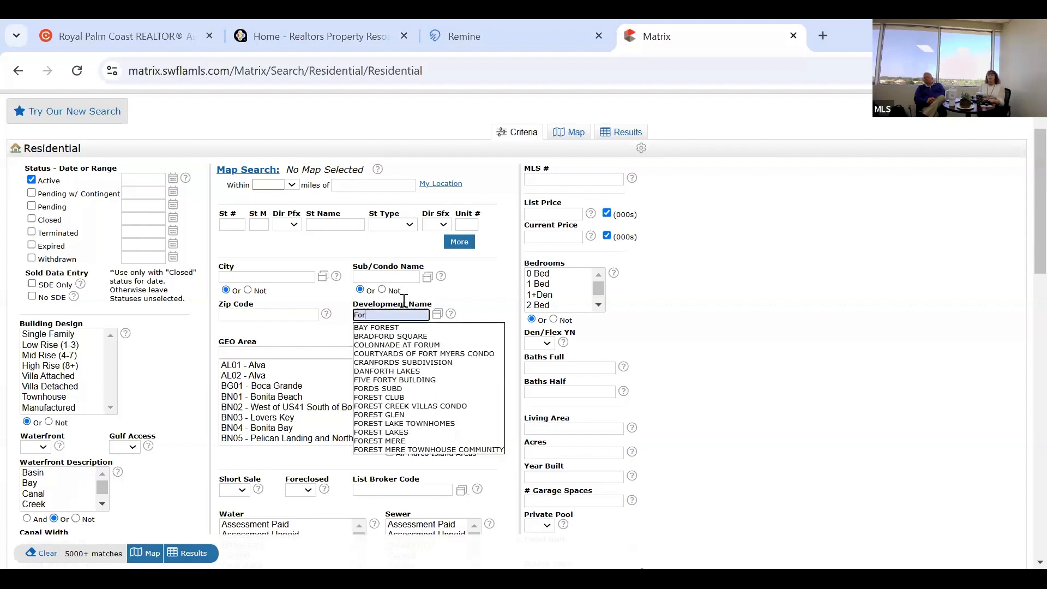
pyautogui.write('est')
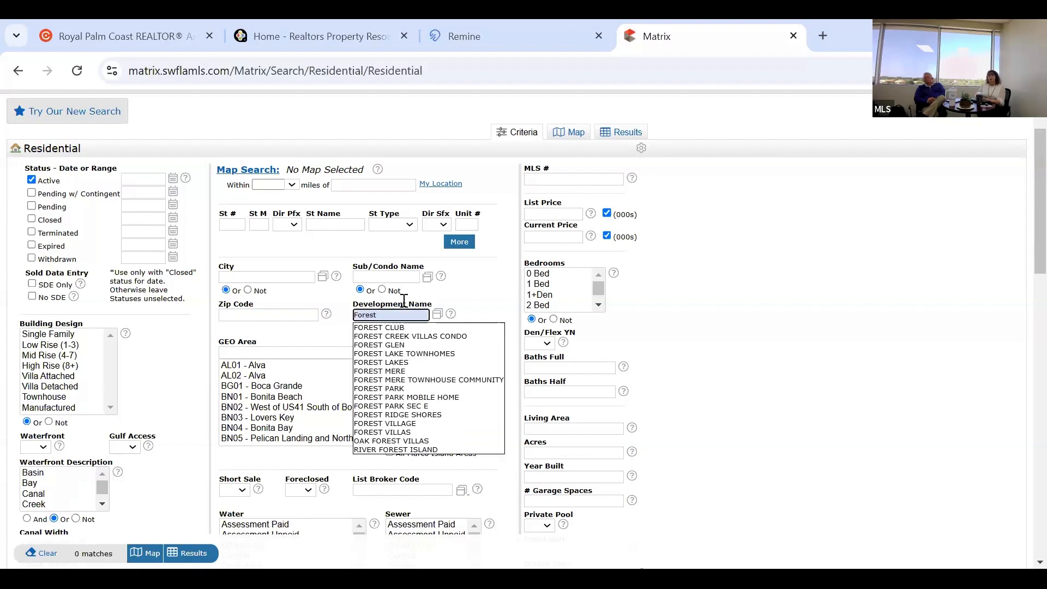
pyautogui.write(' lake')
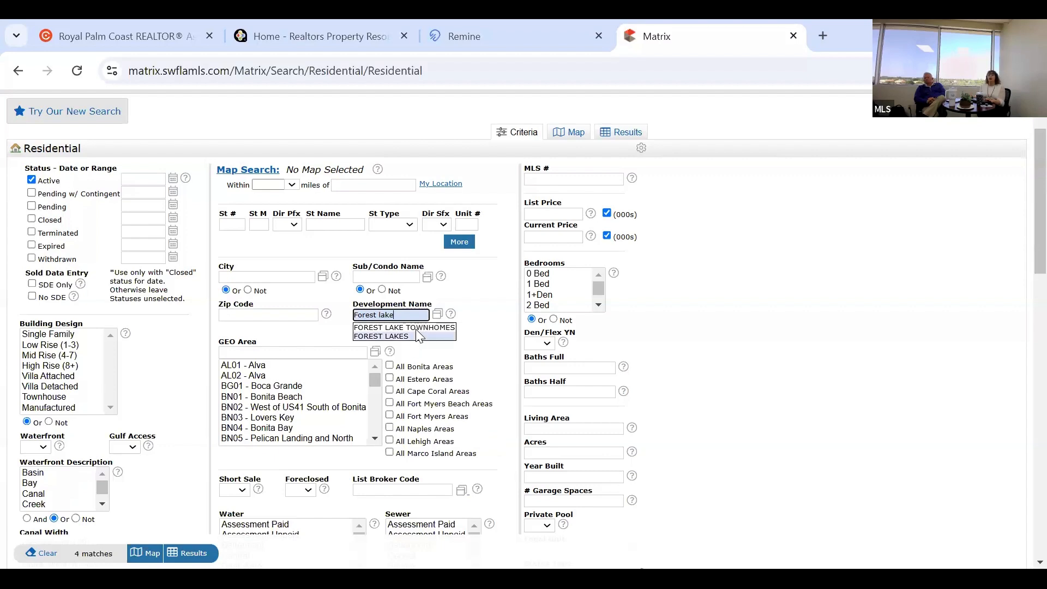
pyautogui.click(411, 327)
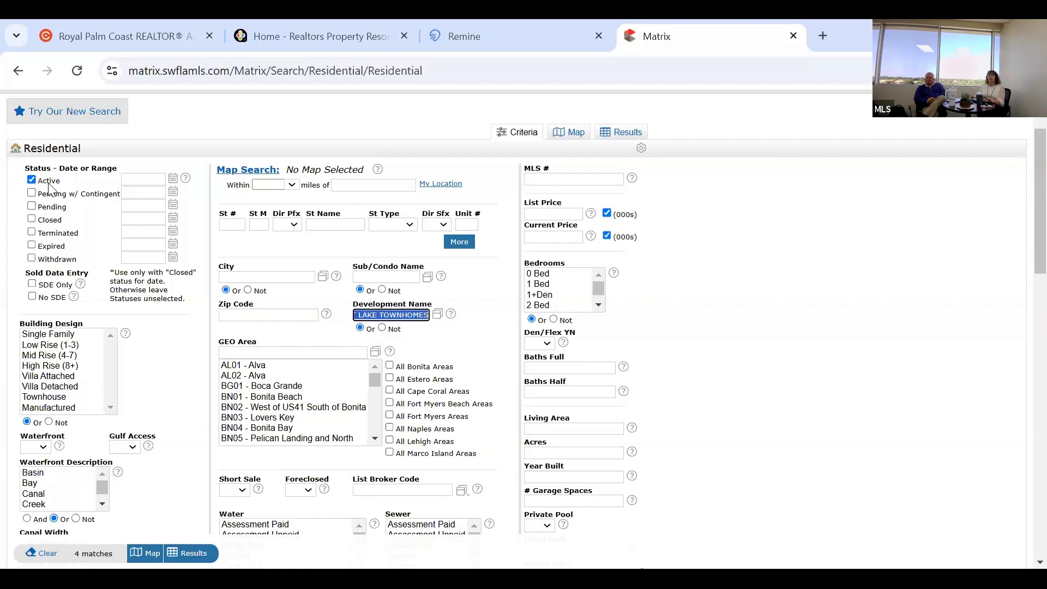
# Include Pending w/ Contingent, Pending and Closed listings in the search status.
pyautogui.click(31, 193)
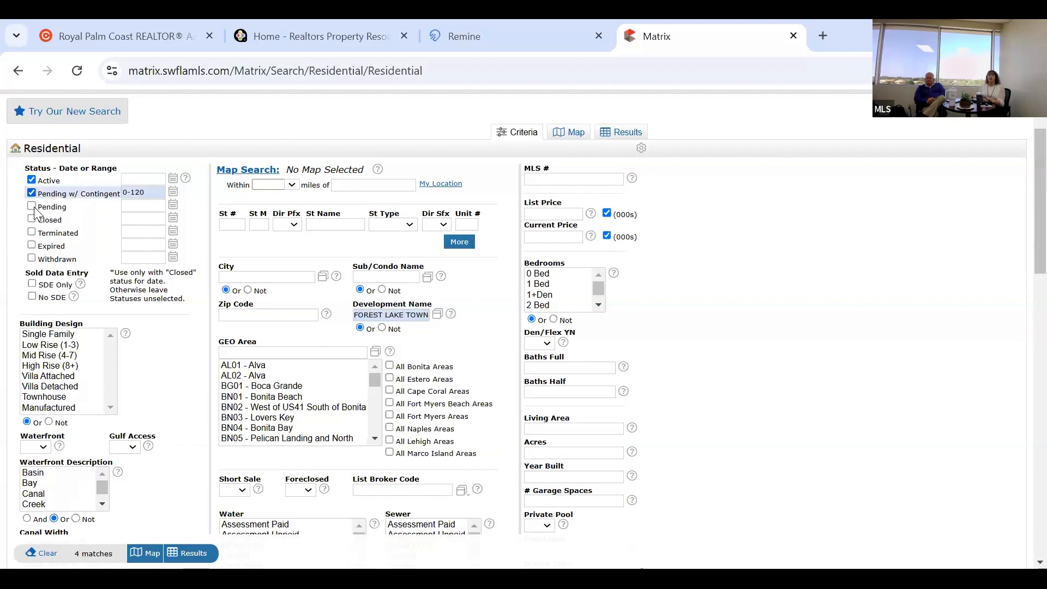
pyautogui.click(33, 208)
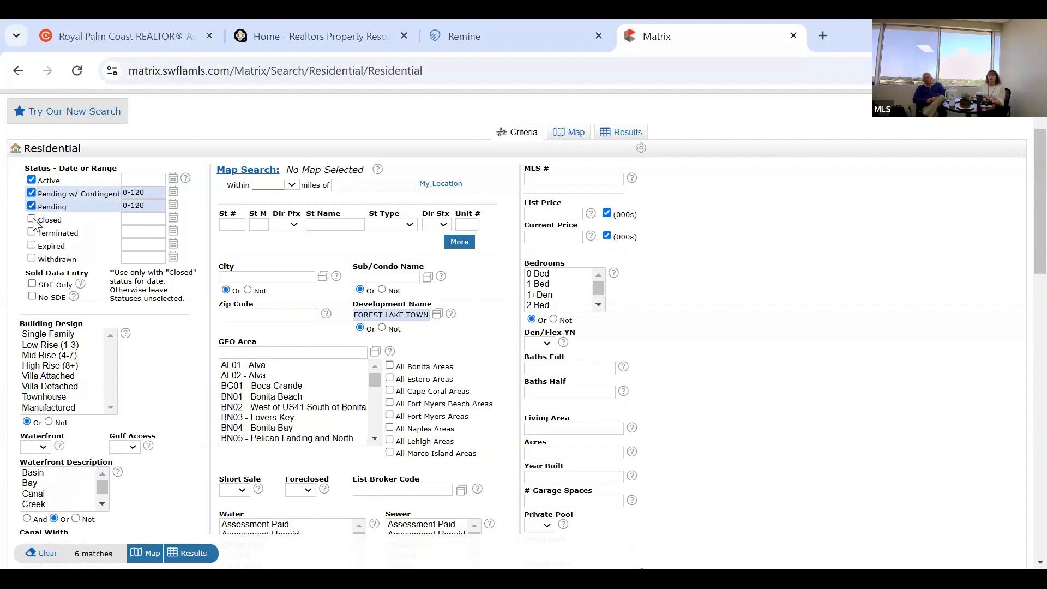
pyautogui.click(52, 221)
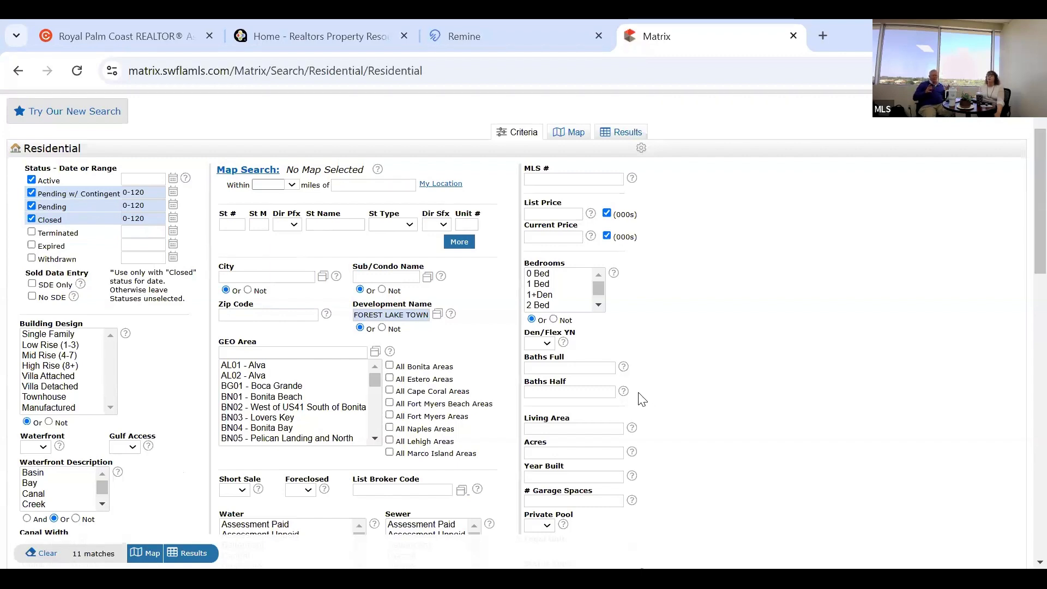
# Require 2 full baths, 1 half bath and 1 garage space, narrowing the search to 6 matches.
pyautogui.click(581, 369)
pyautogui.write('2')
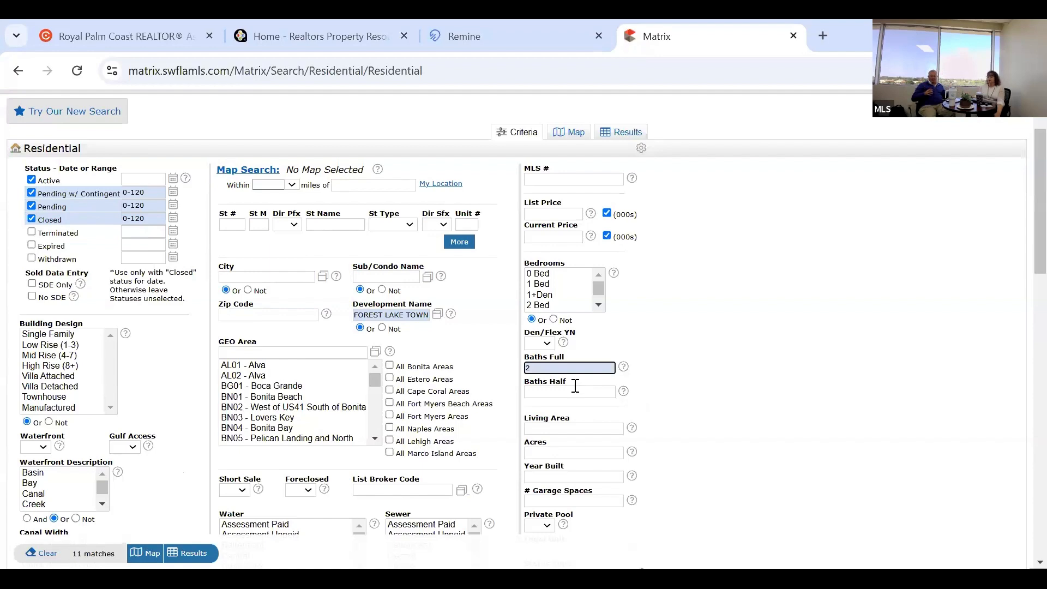
pyautogui.click(575, 386)
pyautogui.write('1')
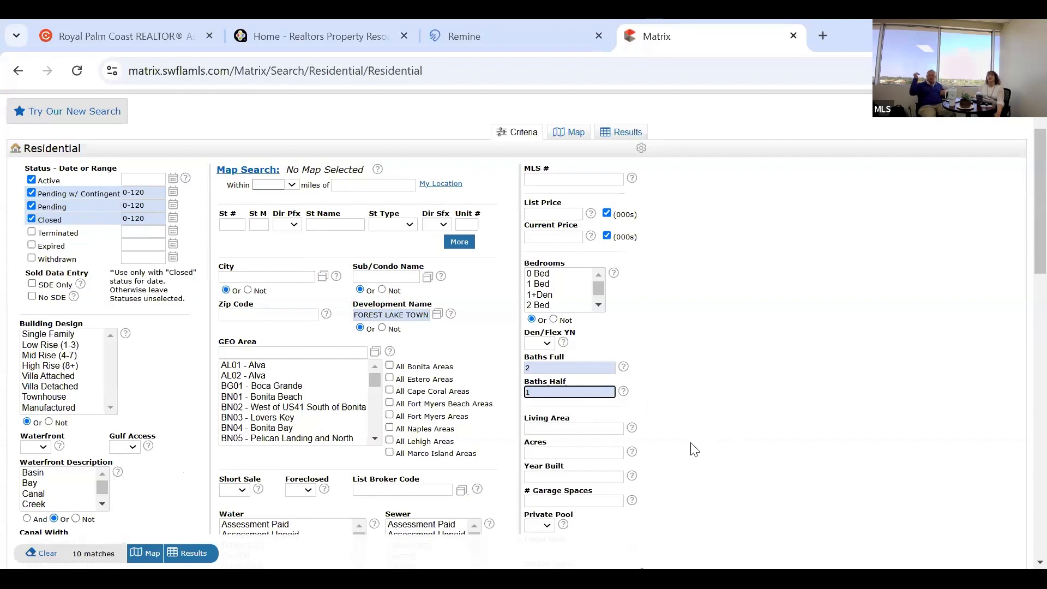
pyautogui.click(591, 500)
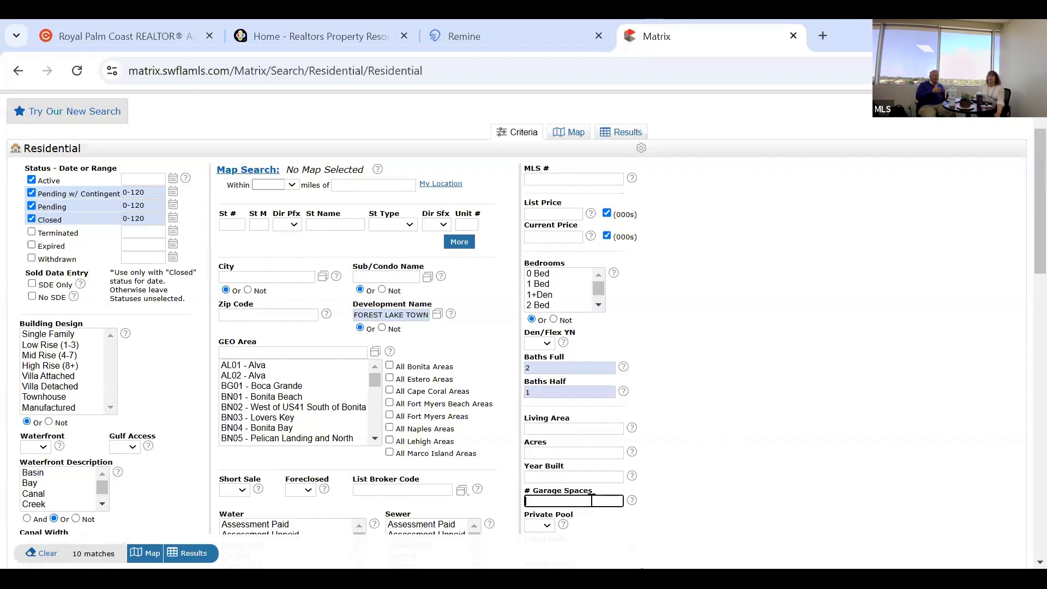
pyautogui.click(807, 500)
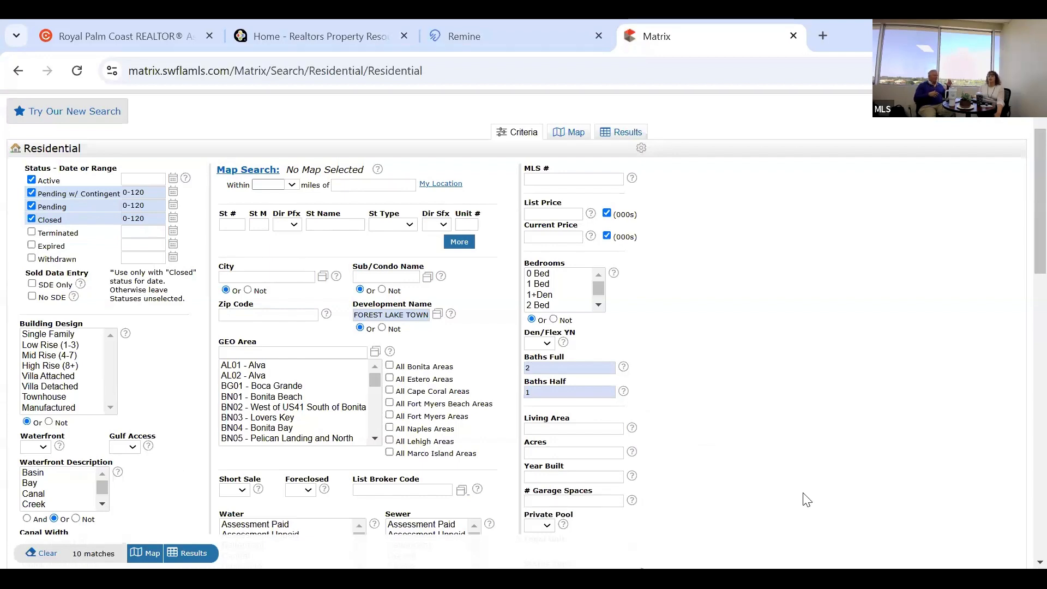
pyautogui.click(601, 499)
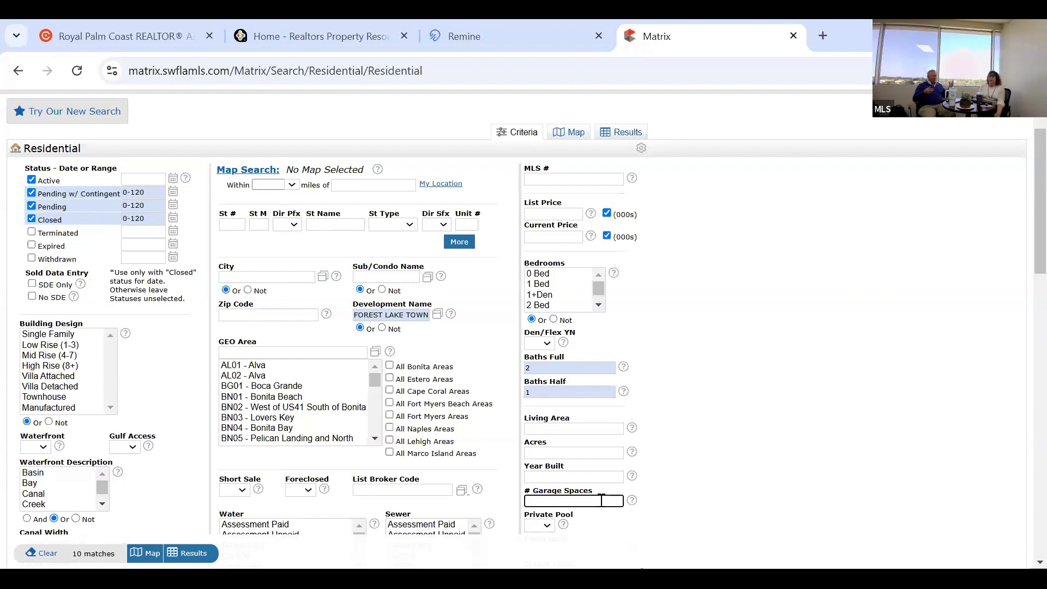
pyautogui.write('1')
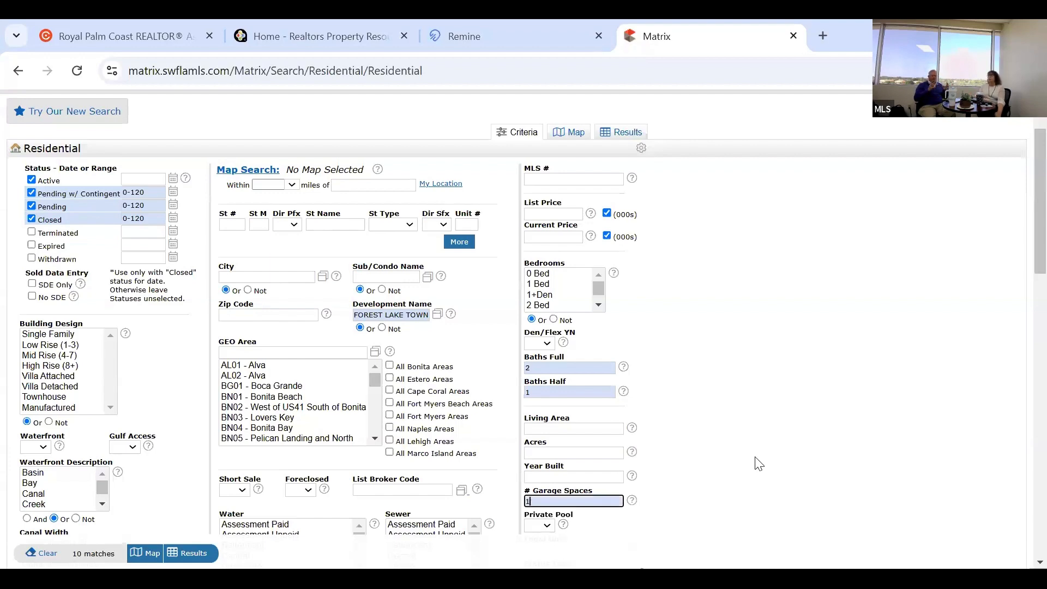
pyautogui.click(758, 464)
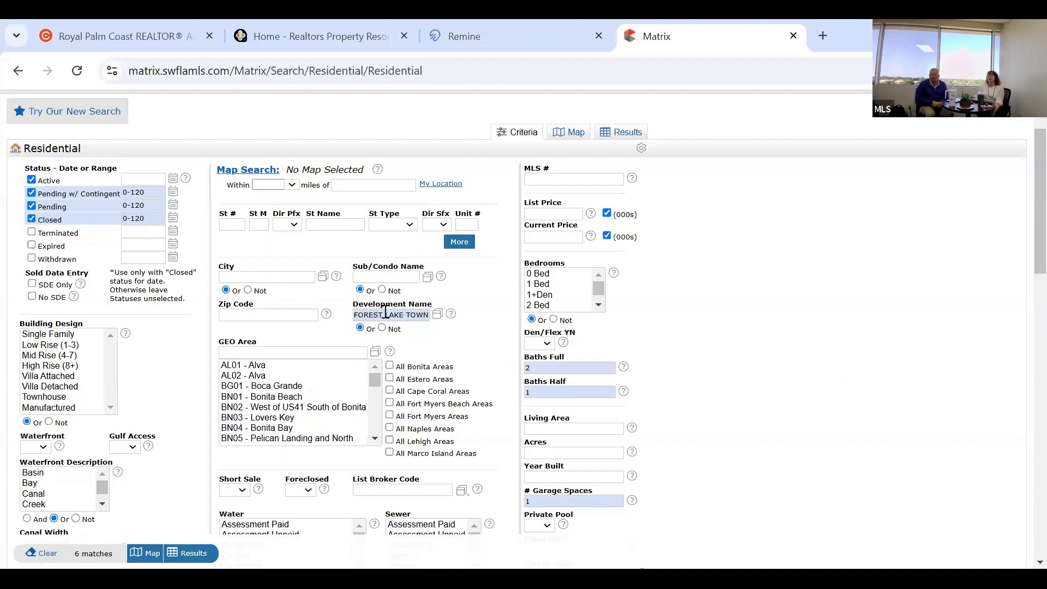
# Dismiss the stray context menu and show the 6 Forest Lake Townhomes results.
pyautogui.rightClick(479, 299)
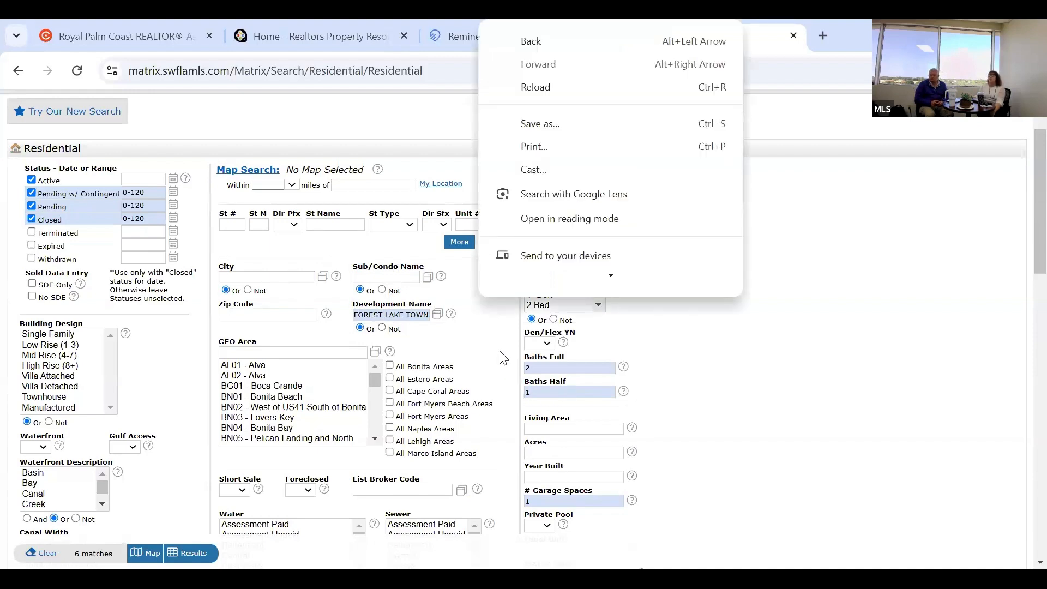
pyautogui.click(561, 505)
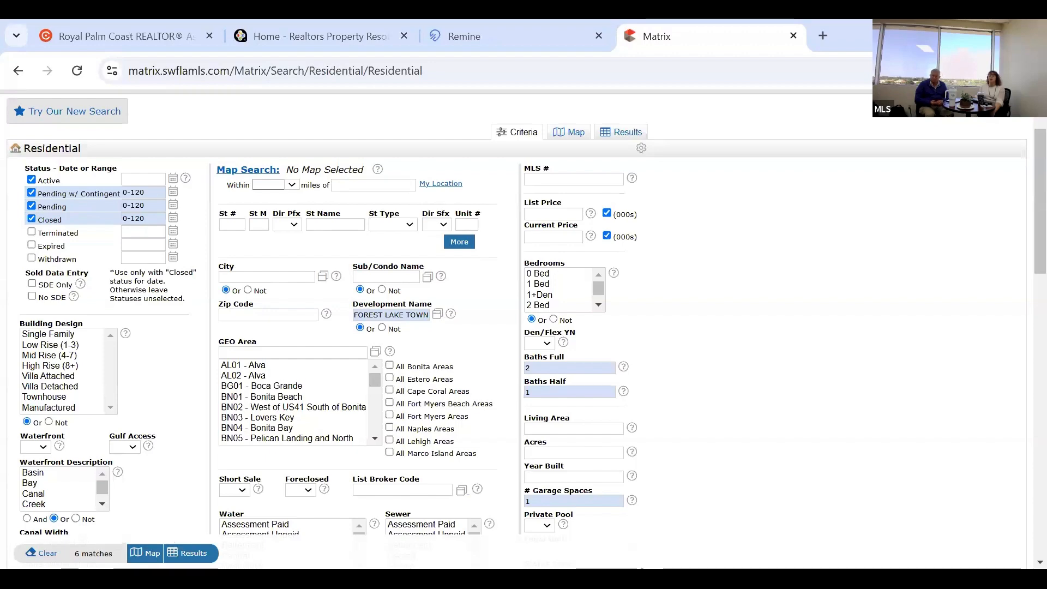
pyautogui.click(186, 553)
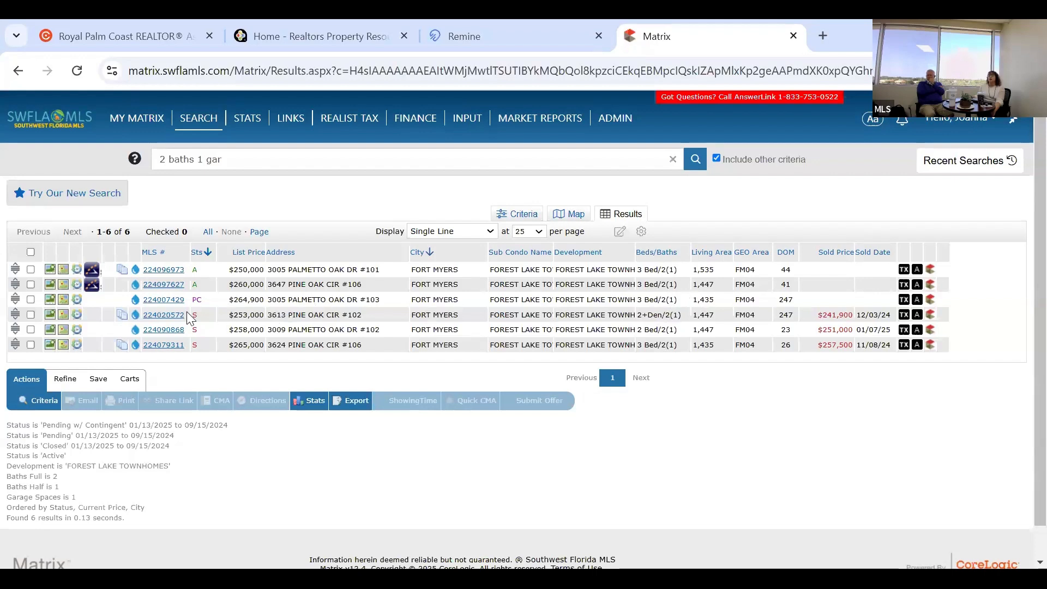
pyautogui.click(31, 269)
pyautogui.click(33, 283)
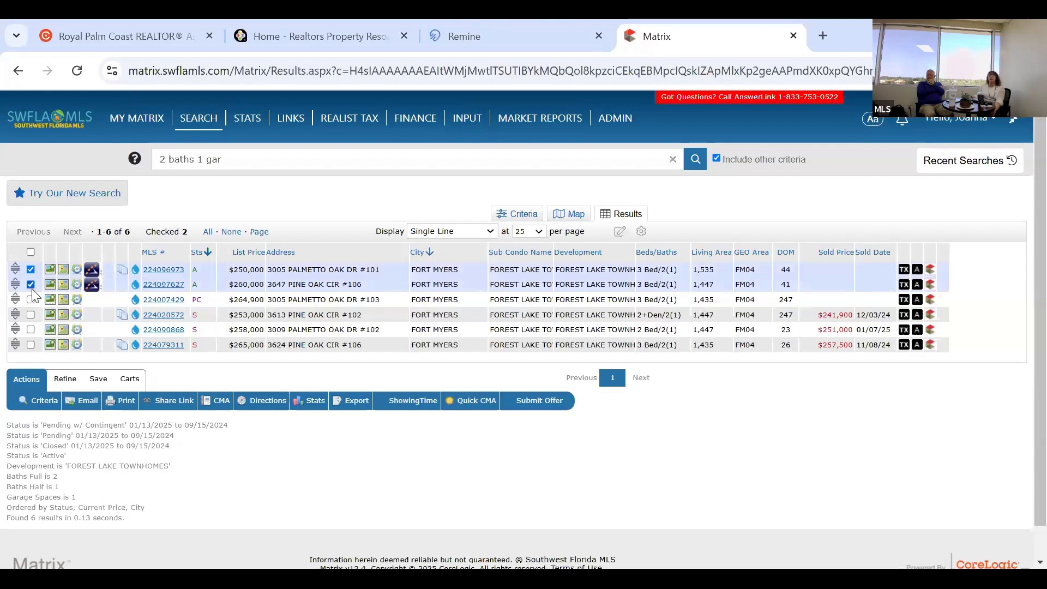
pyautogui.click(31, 299)
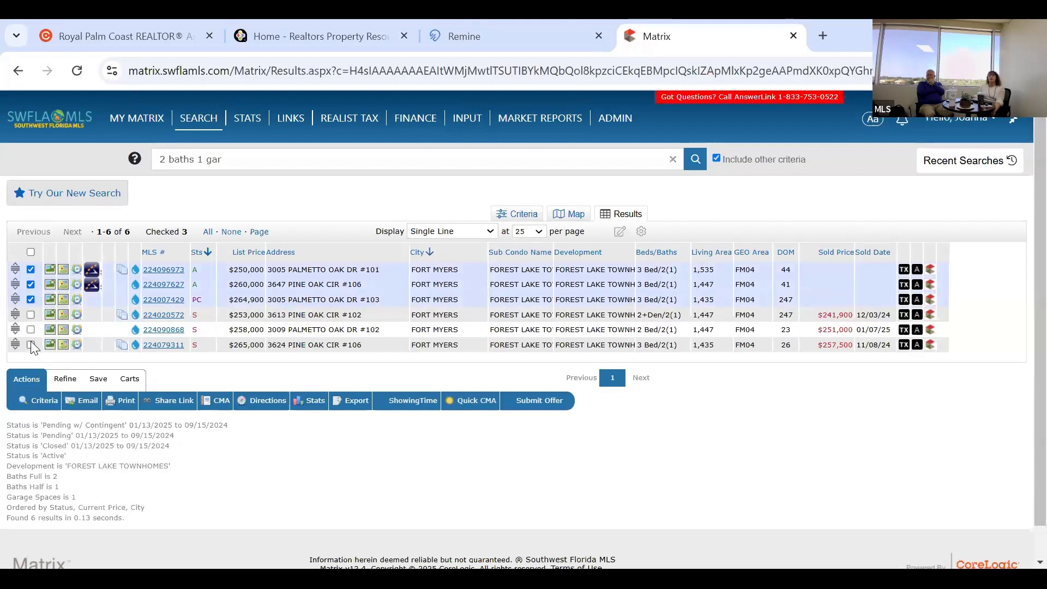
pyautogui.click(30, 344)
pyautogui.click(31, 314)
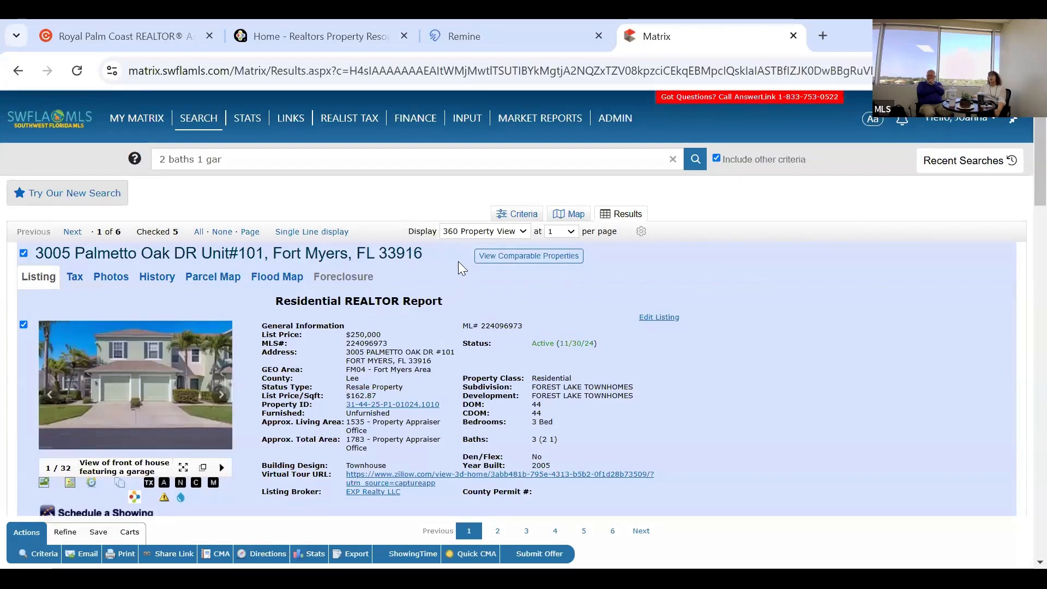
pyautogui.click(473, 237)
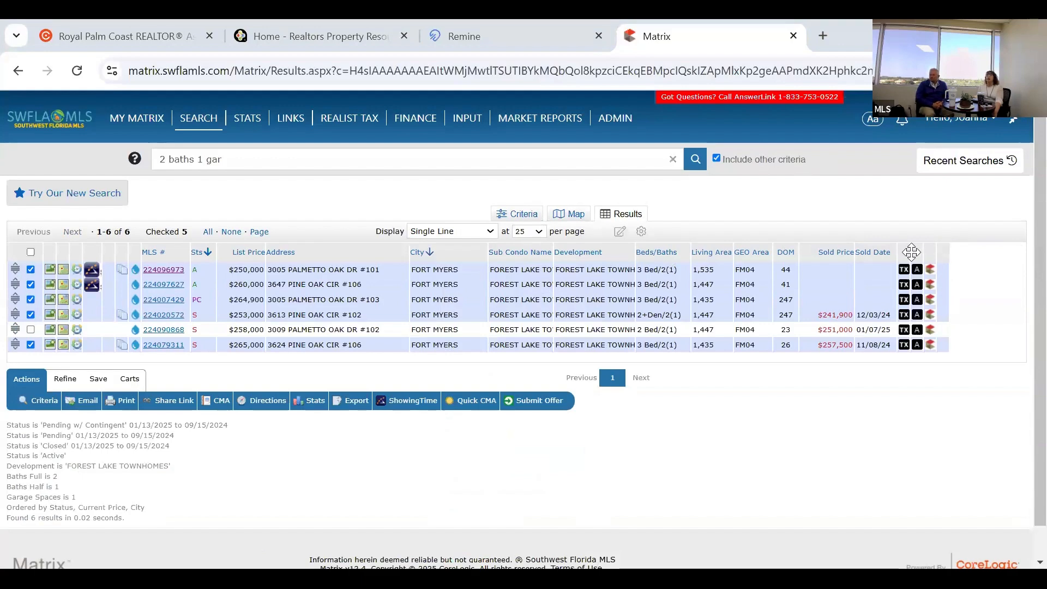
# Insert a Condo Fee column at the end of the results table.
pyautogui.click(945, 252)
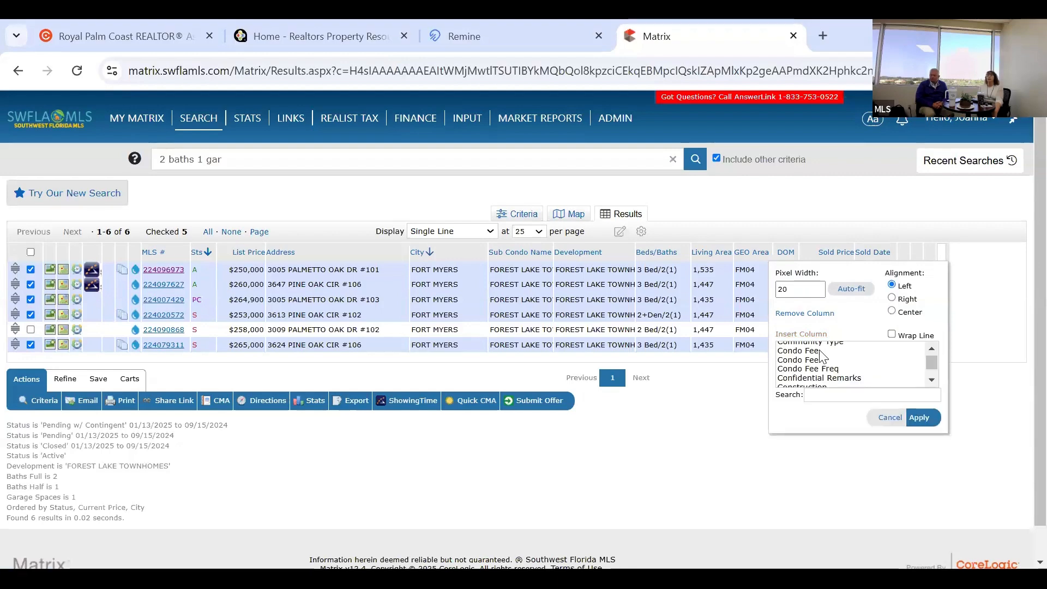
pyautogui.click(919, 417)
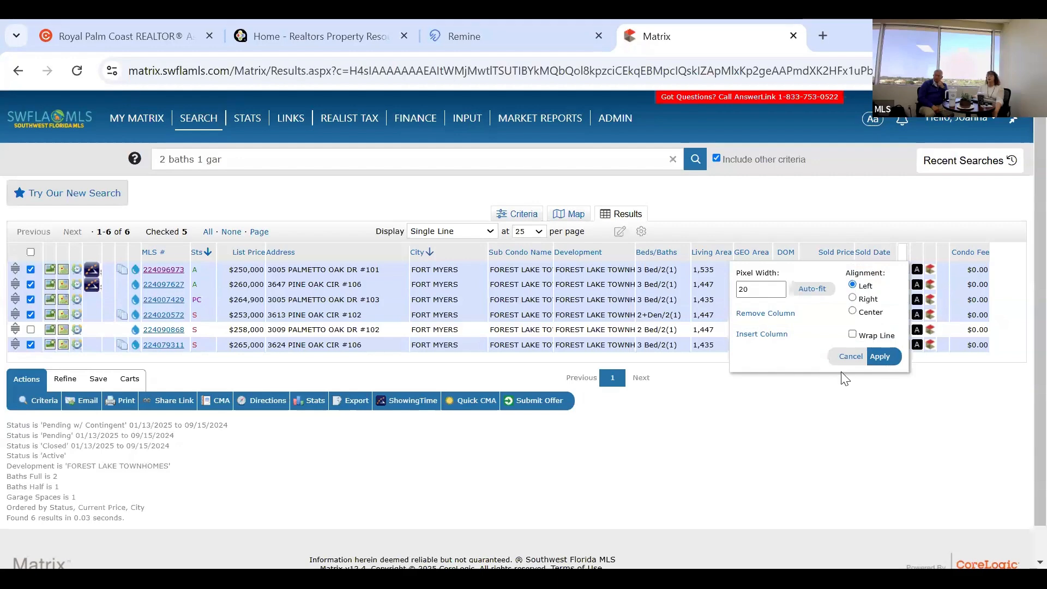
pyautogui.click(854, 359)
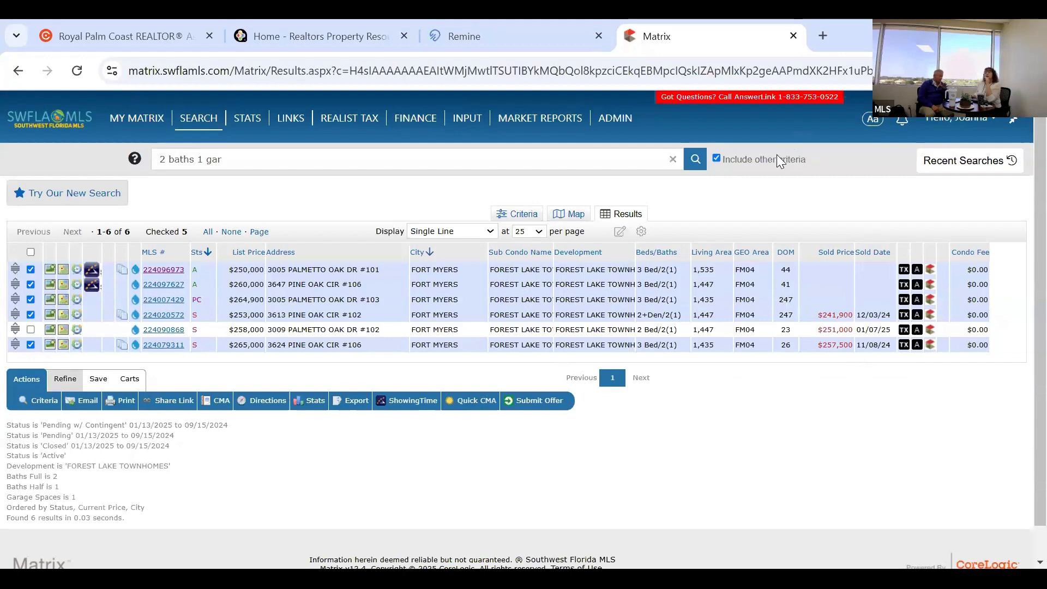
# Sort results by DOM and generate a Quick CMA PDF of the five checked listings.
pyautogui.moveTo(776, 155)
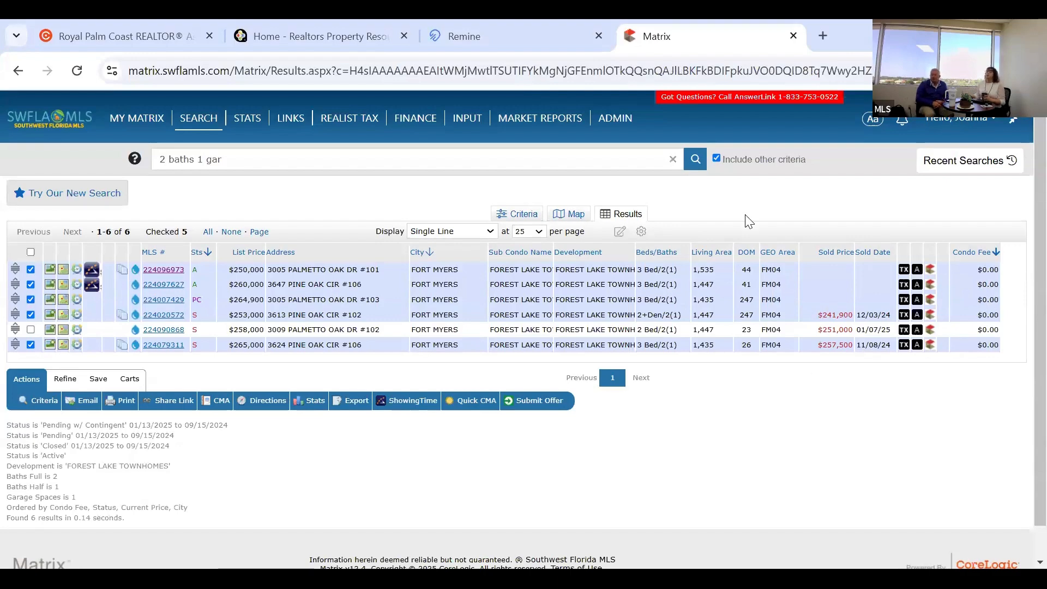
pyautogui.click(746, 251)
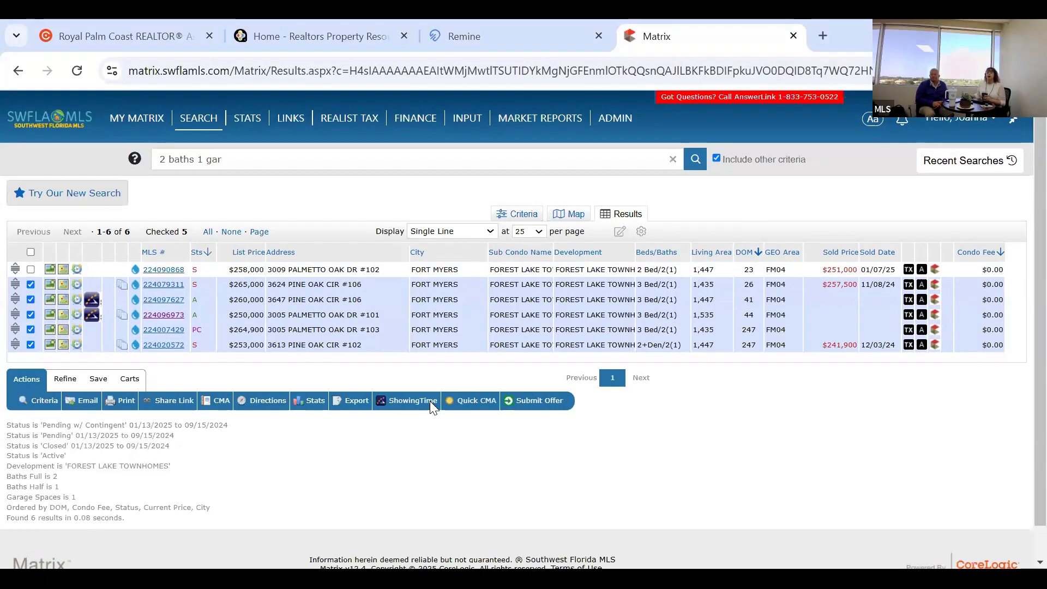
pyautogui.click(468, 404)
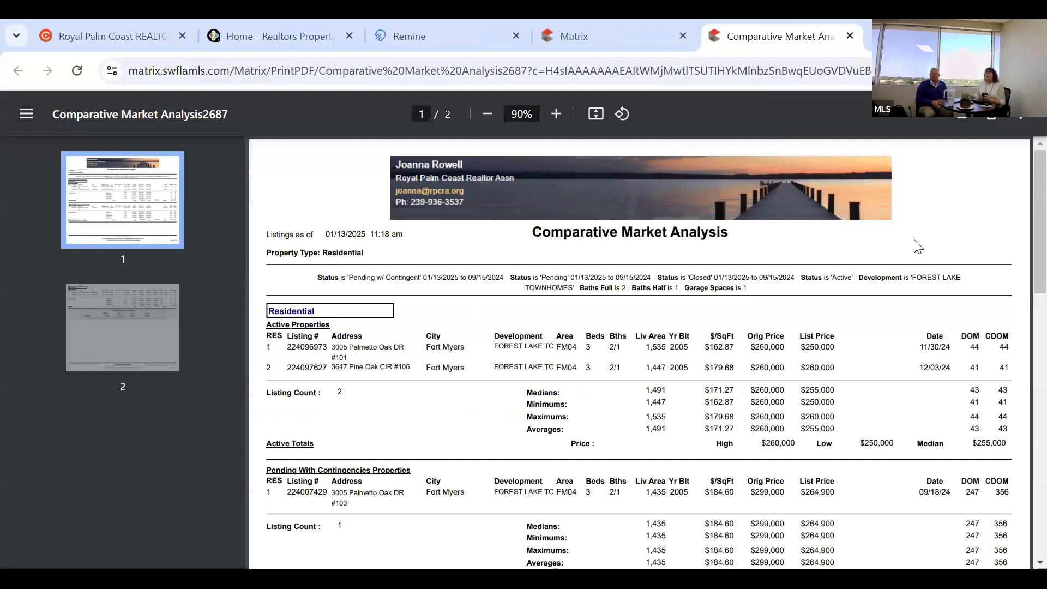
# Scroll the CMA PDF, selecting the first active MLS number and reviewing page 2's Quick Statistics.
pyautogui.scroll(-1, 589, 256)
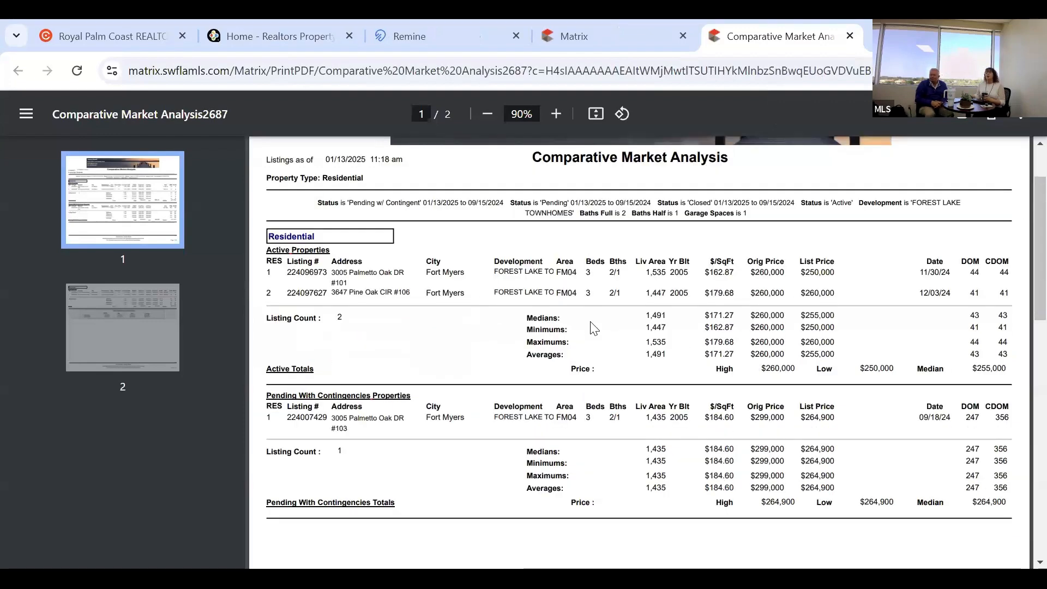
pyautogui.scroll(-1, 556, 316)
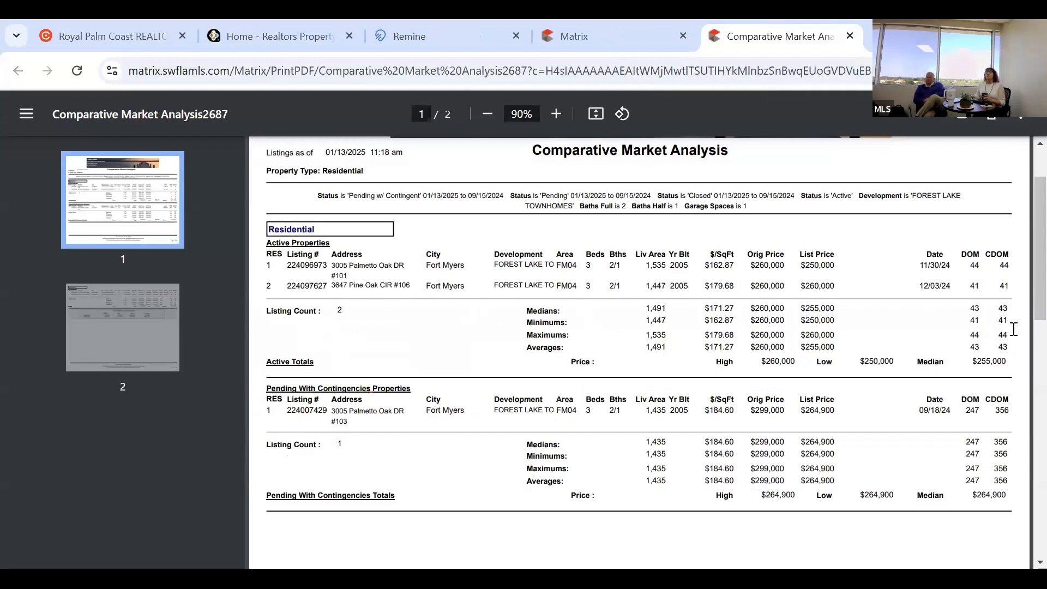
pyautogui.scroll(-2, 1014, 328)
pyautogui.scroll(2, 1014, 329)
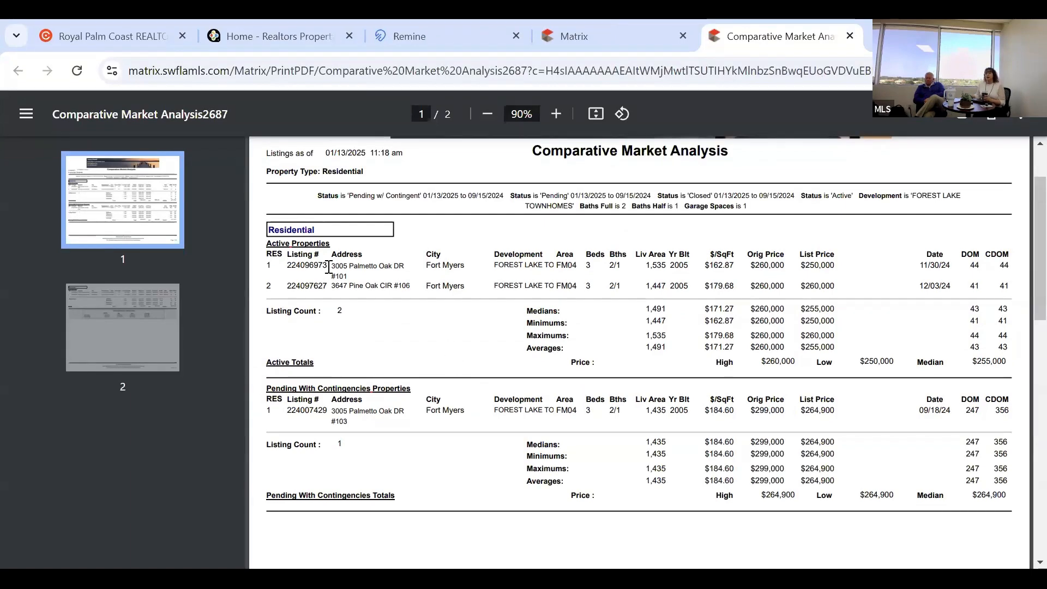
pyautogui.moveTo(388, 326); pyautogui.dragTo(390, 334)
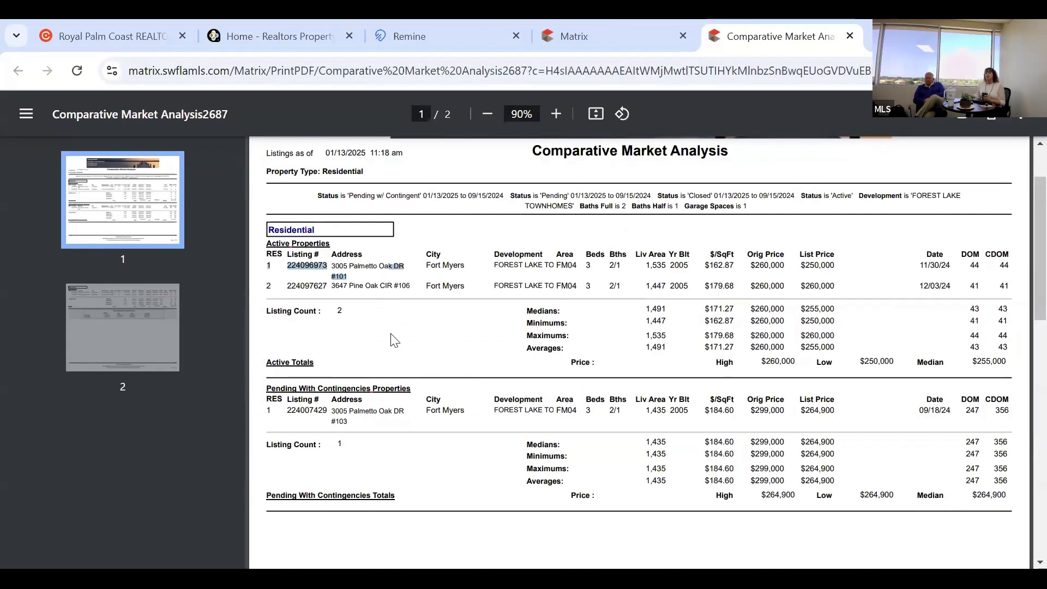
pyautogui.scroll(-10, 394, 340)
pyautogui.scroll(-2, 397, 370)
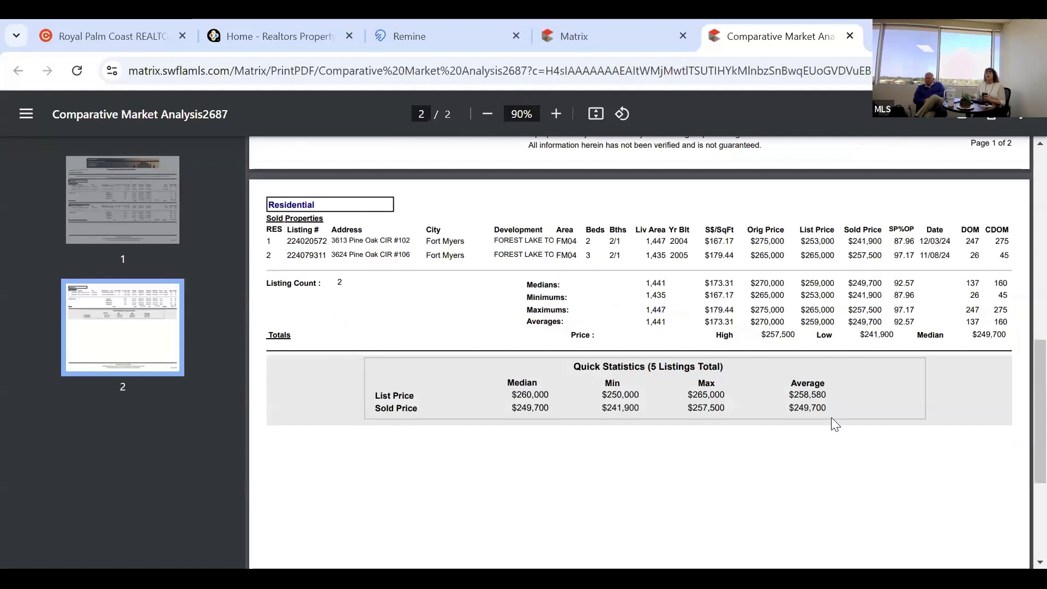
pyautogui.scroll(-4, 775, 442)
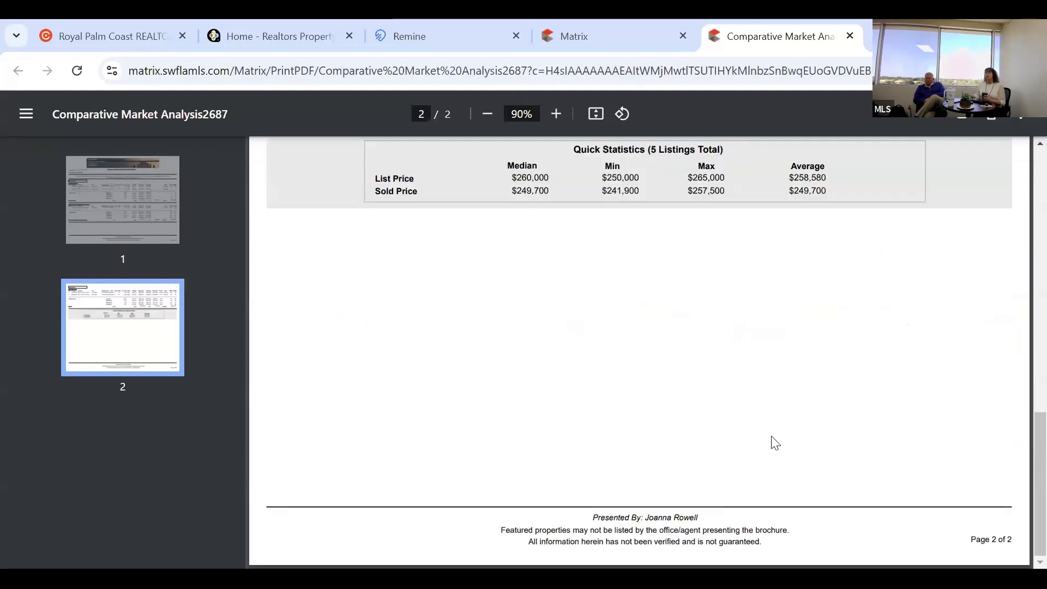
pyautogui.scroll(7, 778, 441)
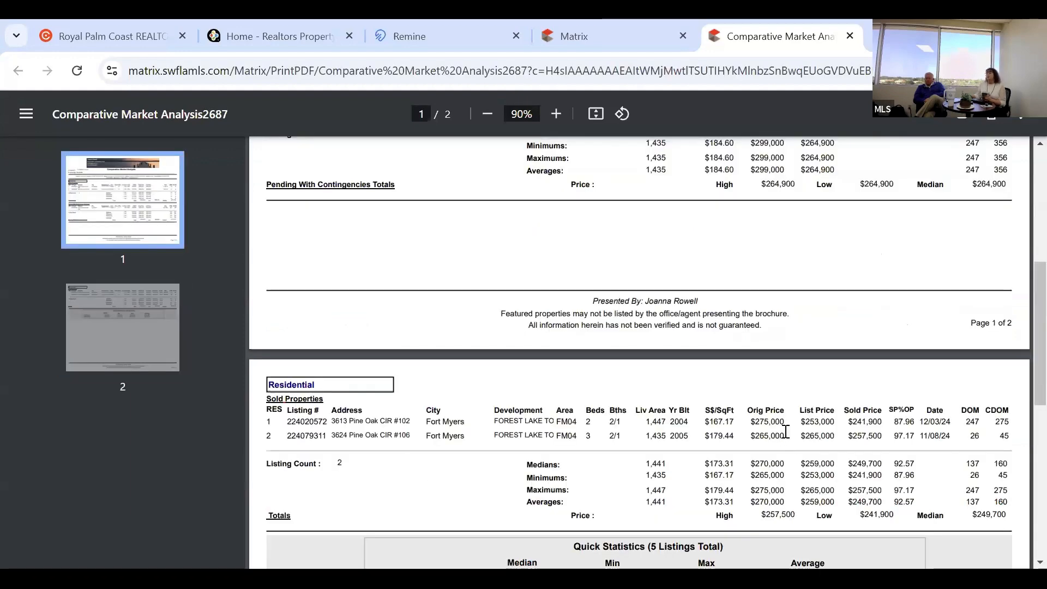
pyautogui.scroll(5, 780, 431)
pyautogui.scroll(2, 780, 416)
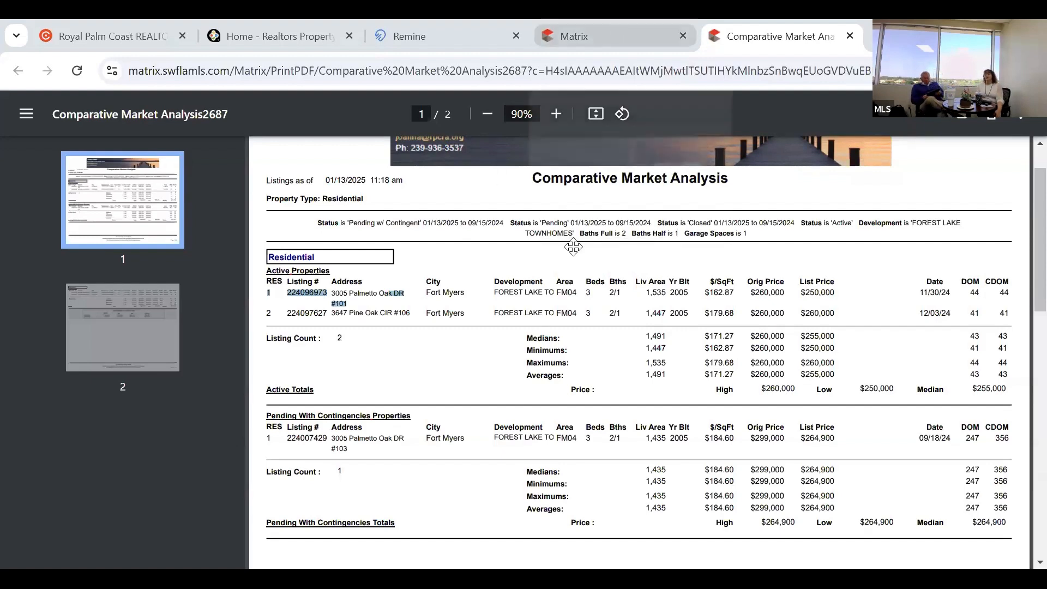
# Return to the Matrix Results tab with the six Forest Lake Townhomes matches.
pyautogui.hotkey('ctrl', 'shift', 'Tab')
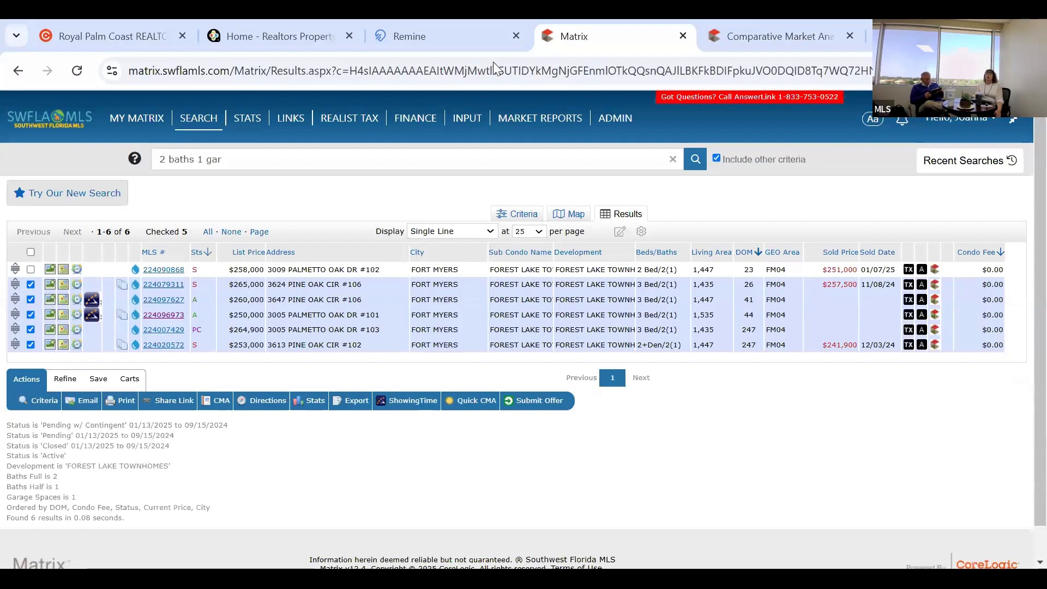
# Switch to the Remine browser tab, landing on its Daily page.
pyautogui.click(444, 35)
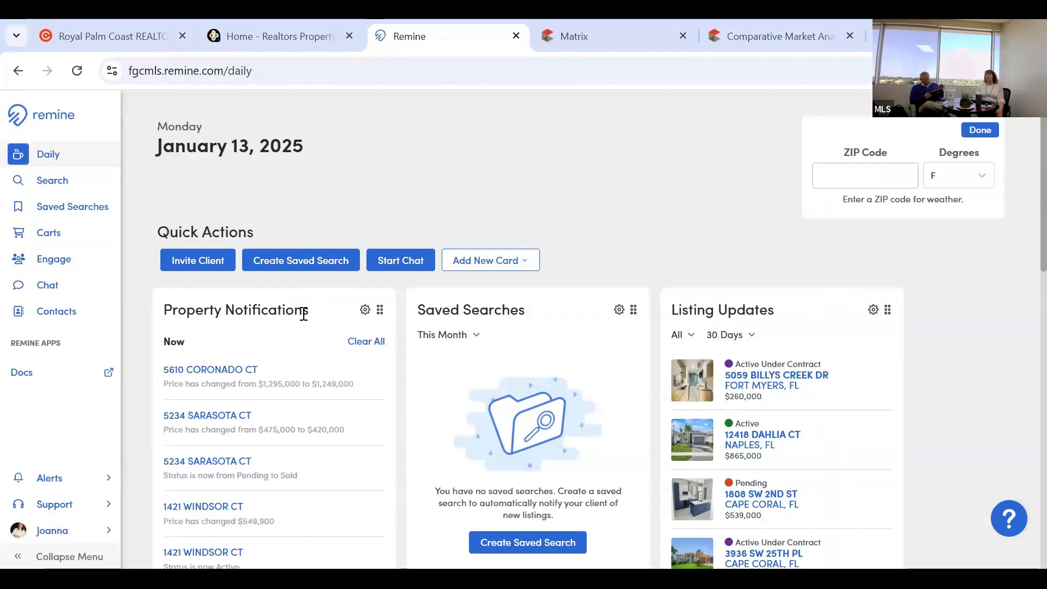
# Go from the Daily dashboard to the property Search map showing 24 results around Fort Myers and Cape Coral.
pyautogui.scroll(-4, 304, 319)
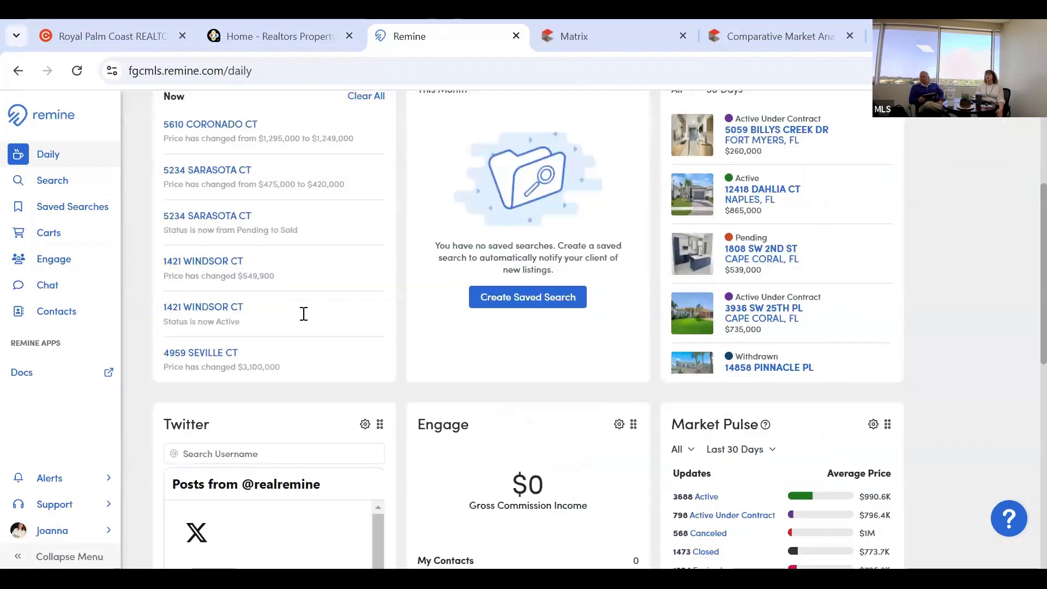
pyautogui.scroll(4, 303, 314)
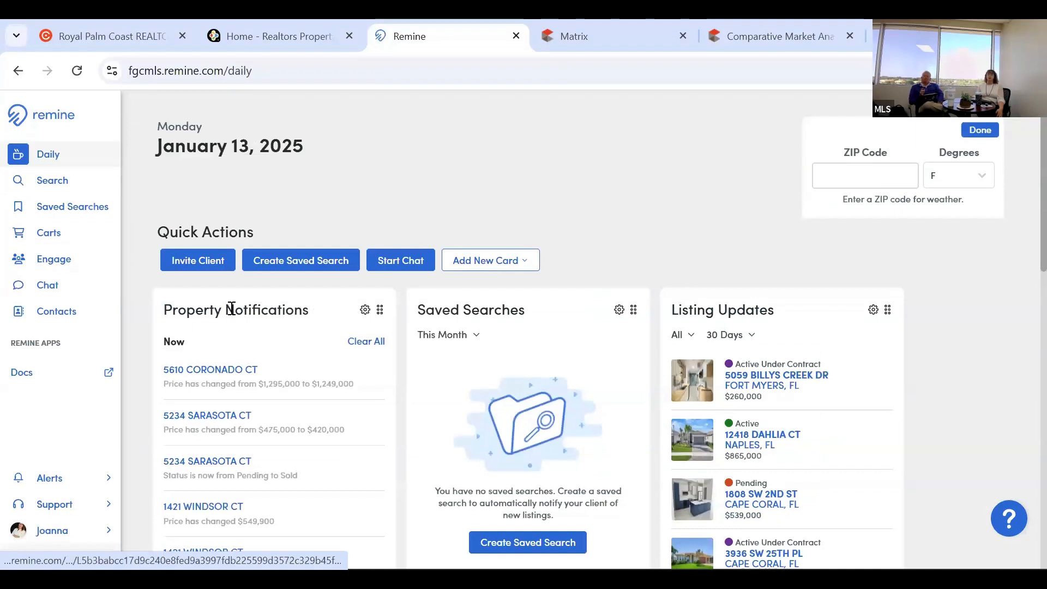
pyautogui.click(70, 184)
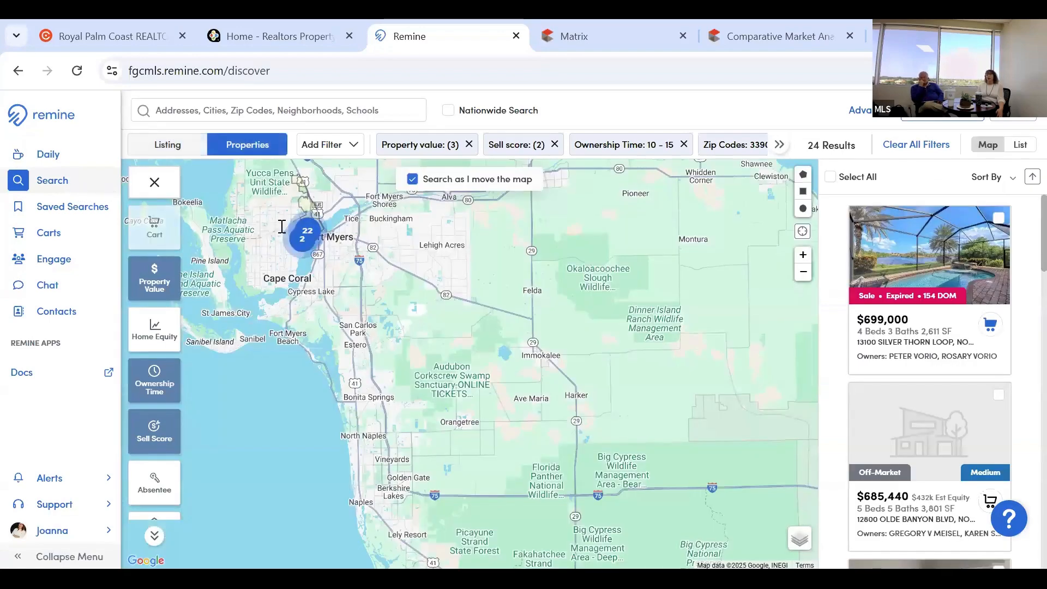
# Rerun the recent search for the subject Palmetto Oak Dr townhome and open its property details page.
pyautogui.click(268, 110)
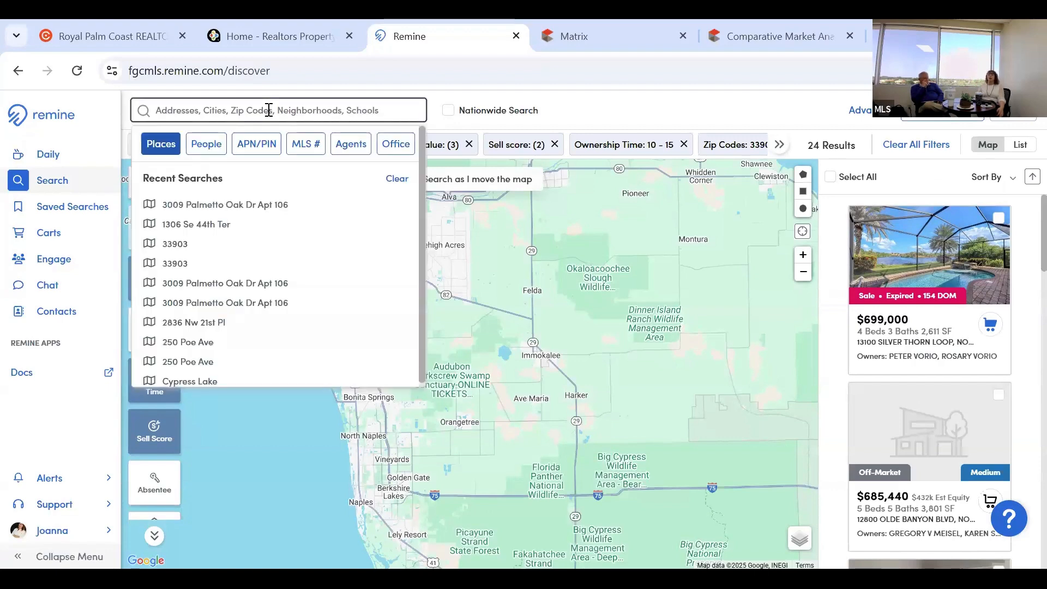
pyautogui.click(241, 207)
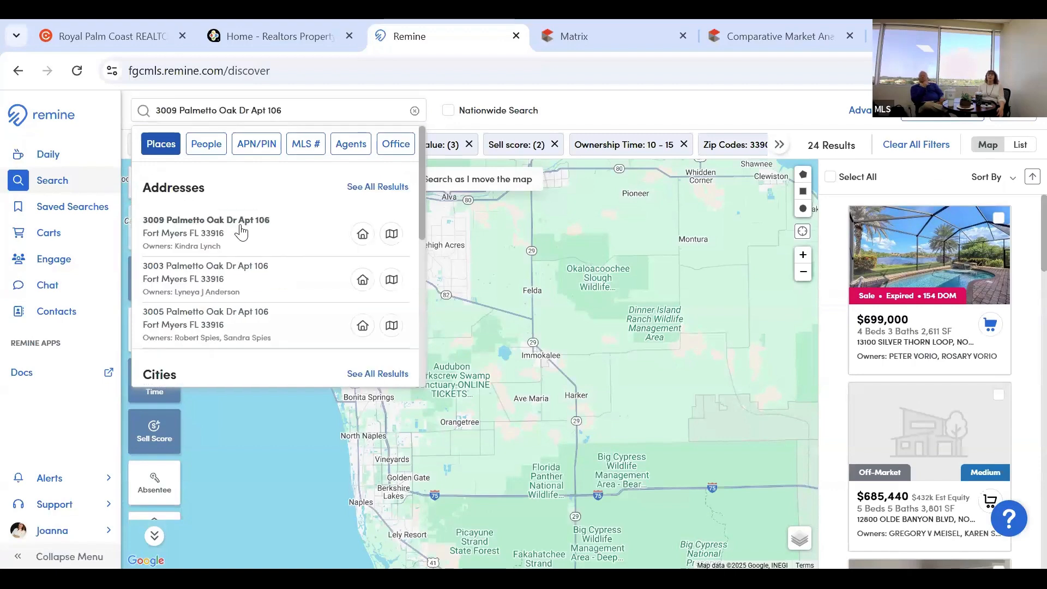
pyautogui.click(240, 224)
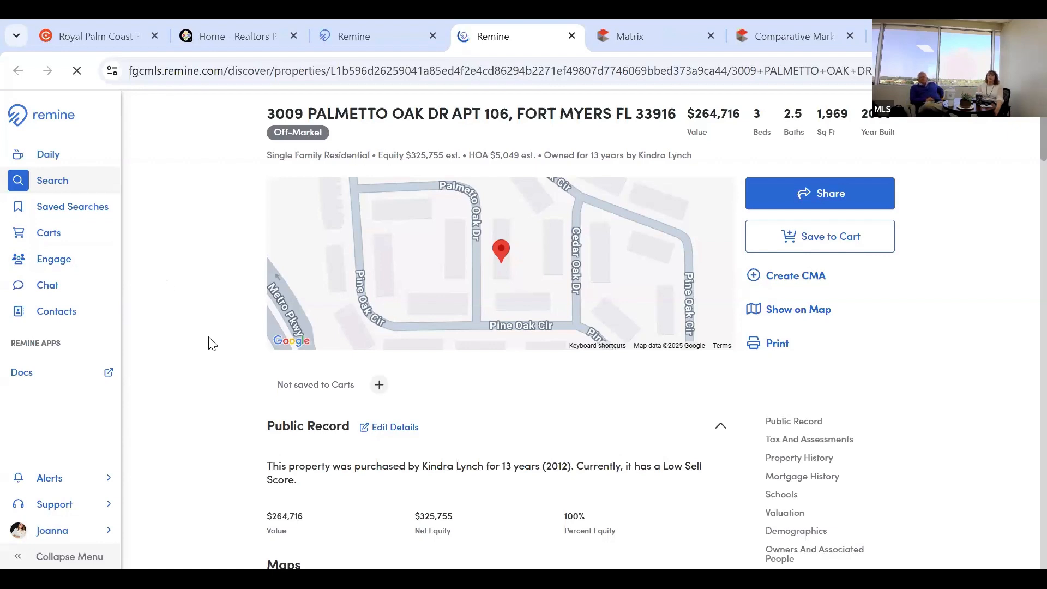
# Scroll through Public Record, Tax and Property History to the $254,275 valuation ($186,099–$328,616).
pyautogui.scroll(-3, 212, 343)
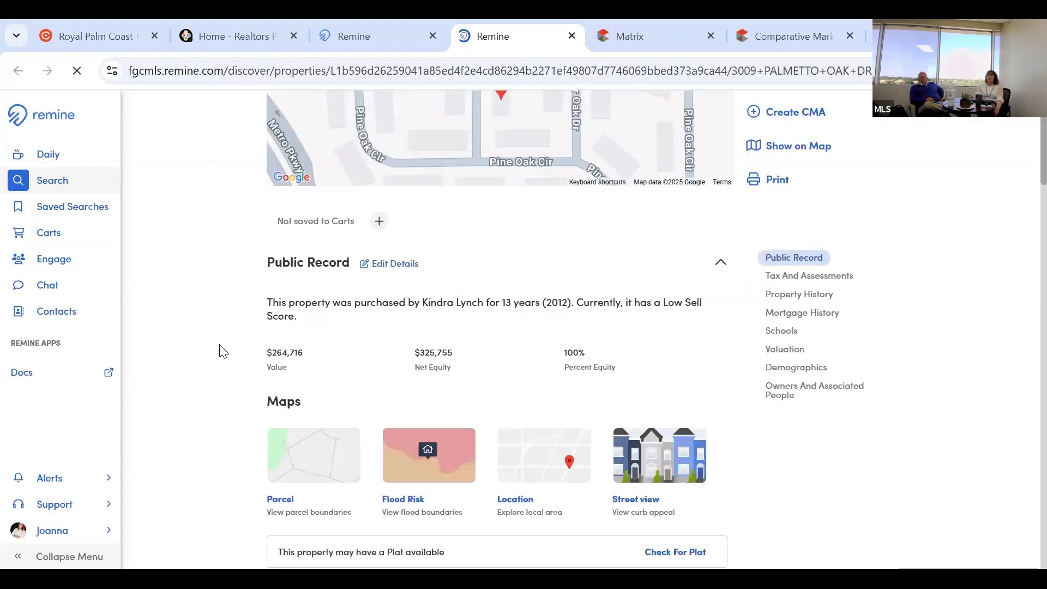
pyautogui.scroll(-2, 341, 403)
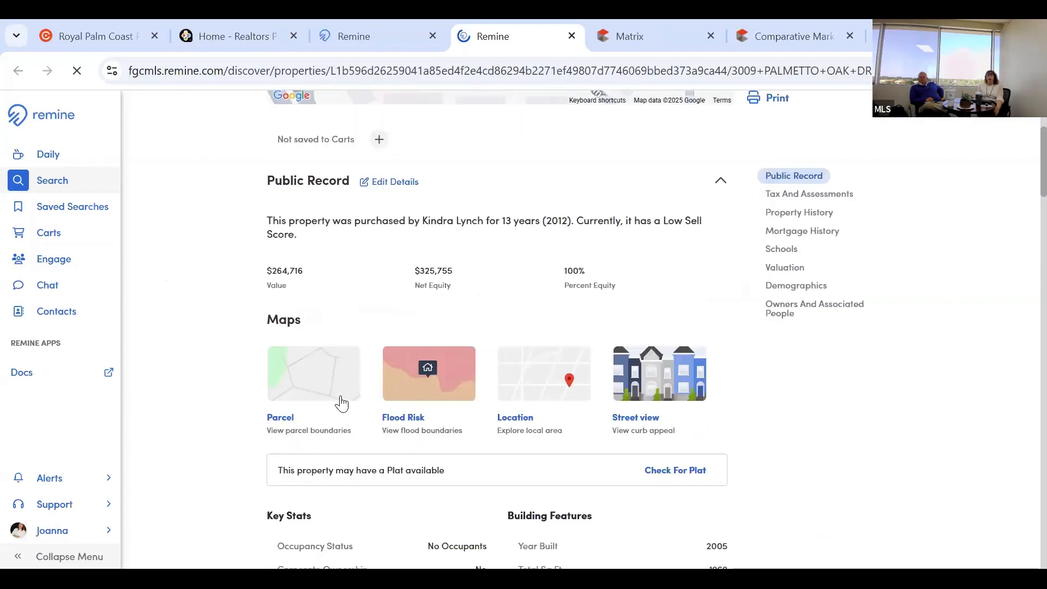
pyautogui.scroll(-2, 213, 393)
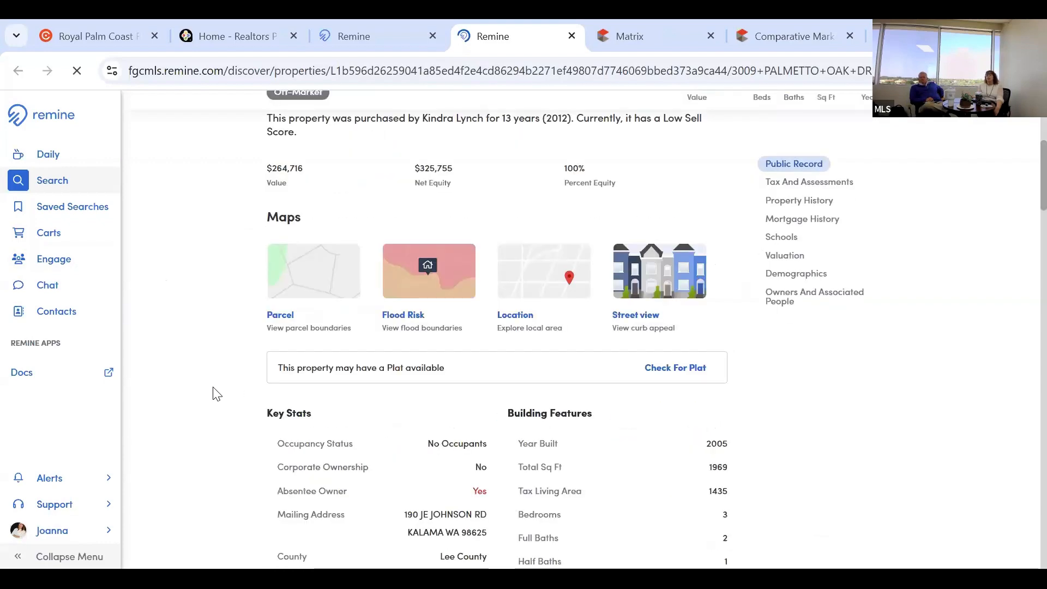
pyautogui.scroll(-3, 213, 392)
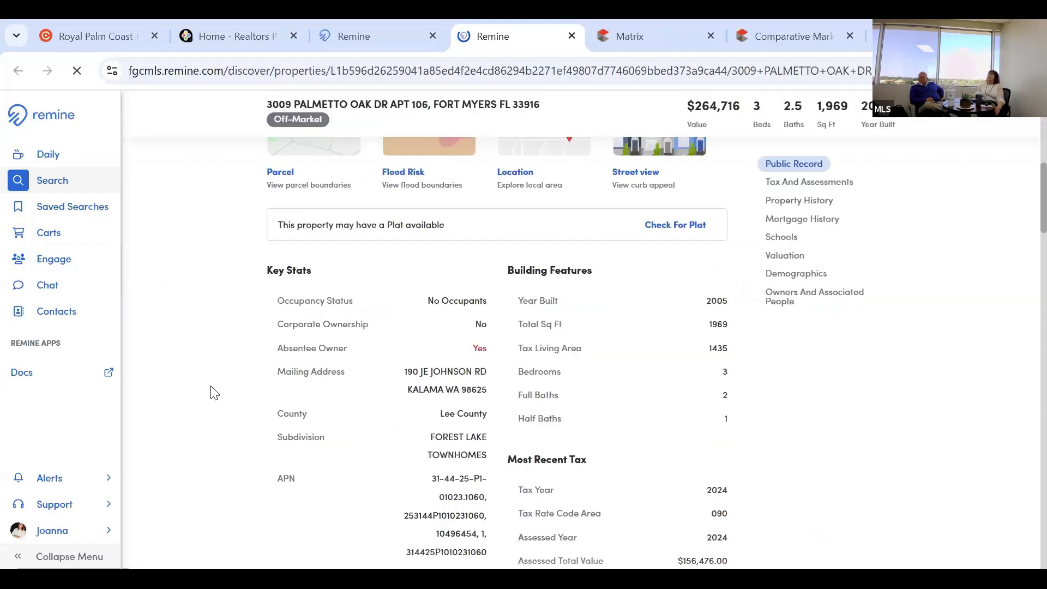
pyautogui.scroll(-2, 213, 392)
pyautogui.scroll(-3, 220, 388)
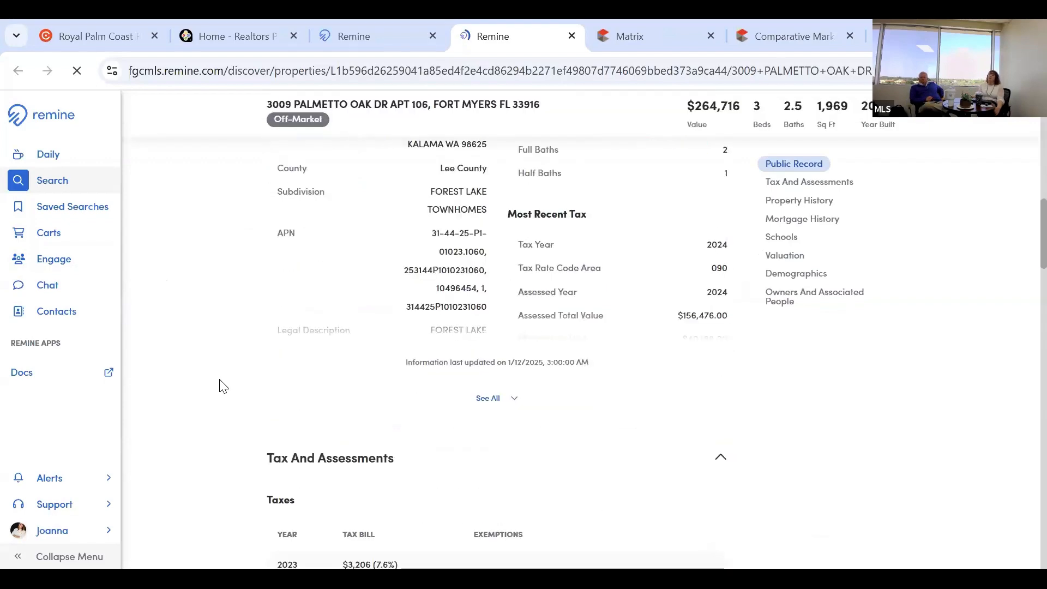
pyautogui.scroll(-1, 223, 385)
pyautogui.scroll(-3, 223, 386)
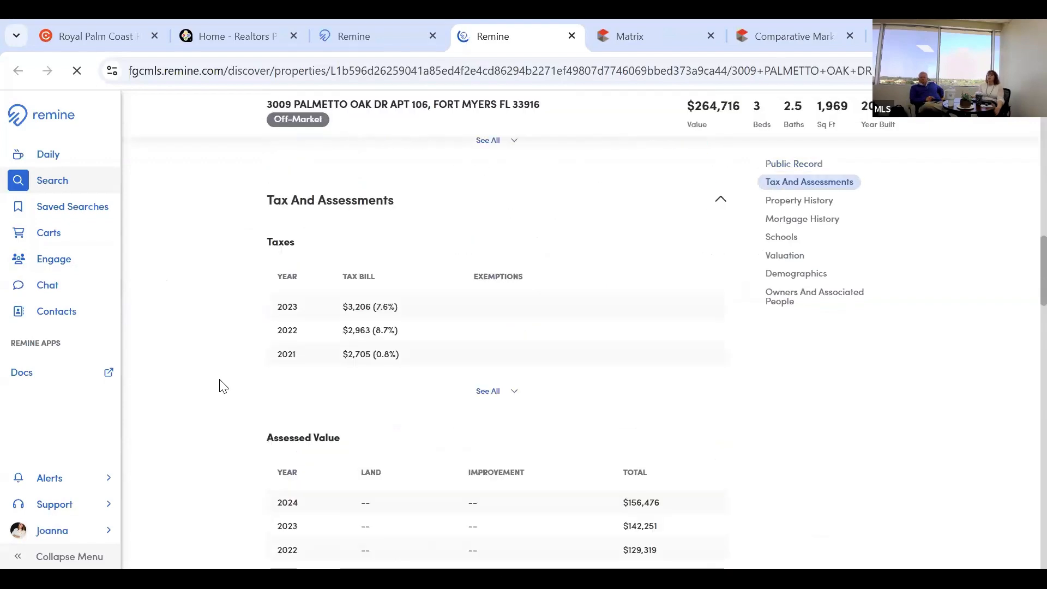
pyautogui.scroll(-4, 223, 386)
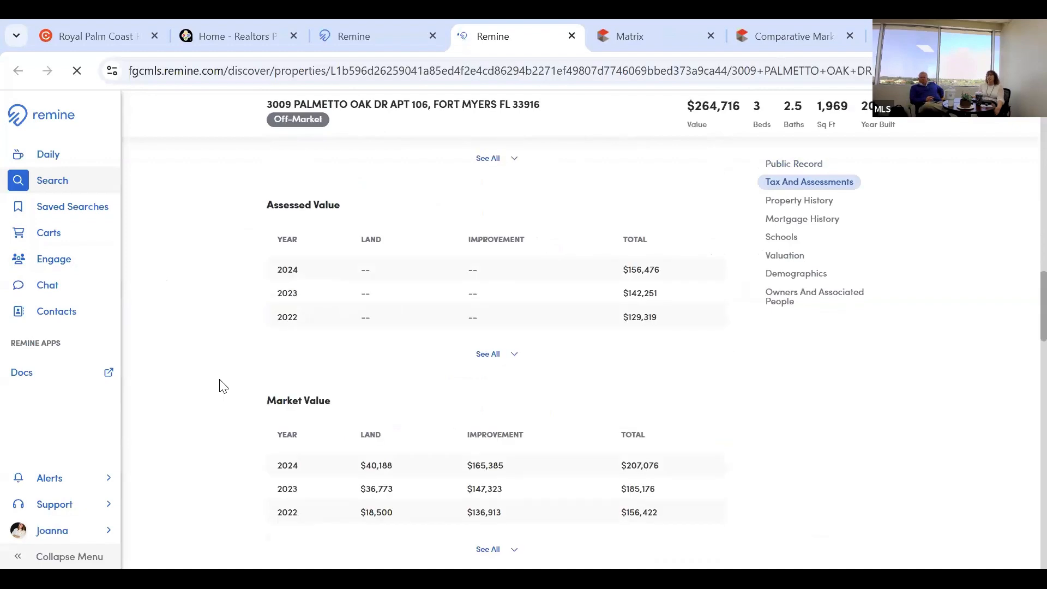
pyautogui.scroll(-3, 223, 386)
pyautogui.scroll(-5, 223, 386)
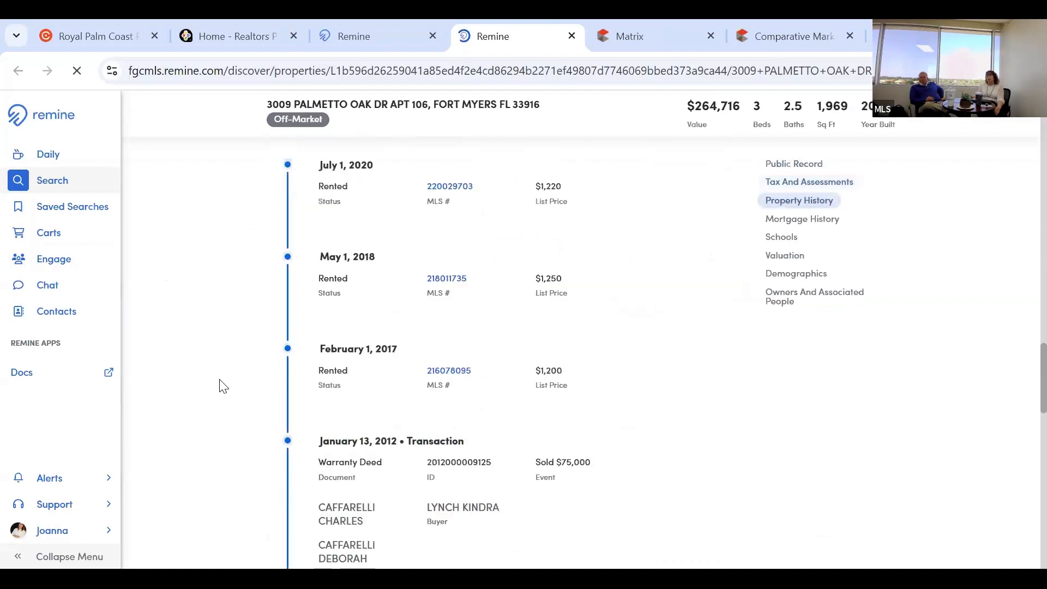
pyautogui.scroll(-5, 223, 386)
pyautogui.scroll(-3, 223, 386)
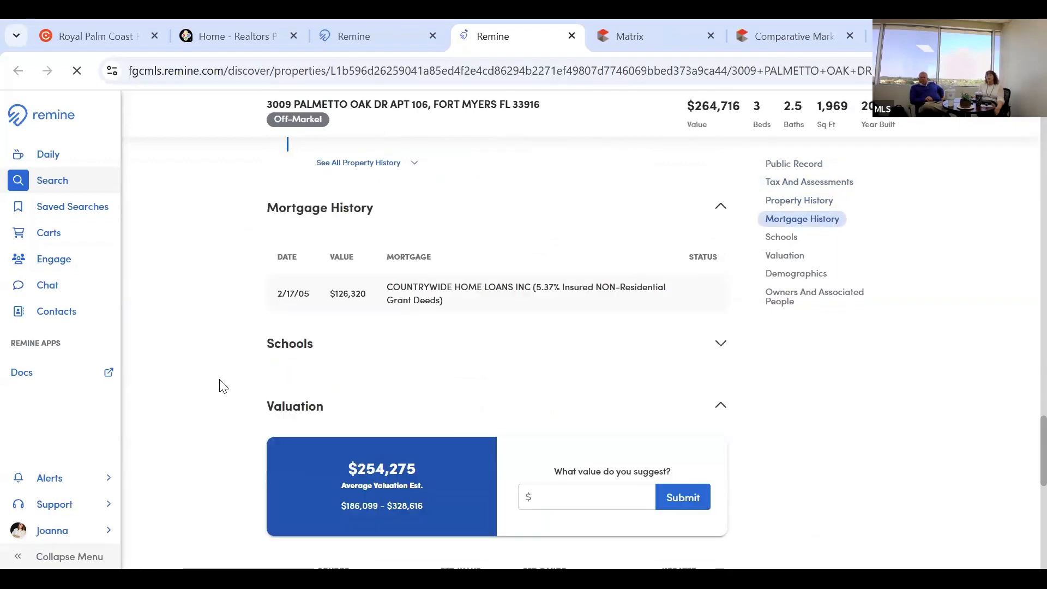
pyautogui.scroll(-1, 223, 386)
pyautogui.scroll(-1, 223, 386)
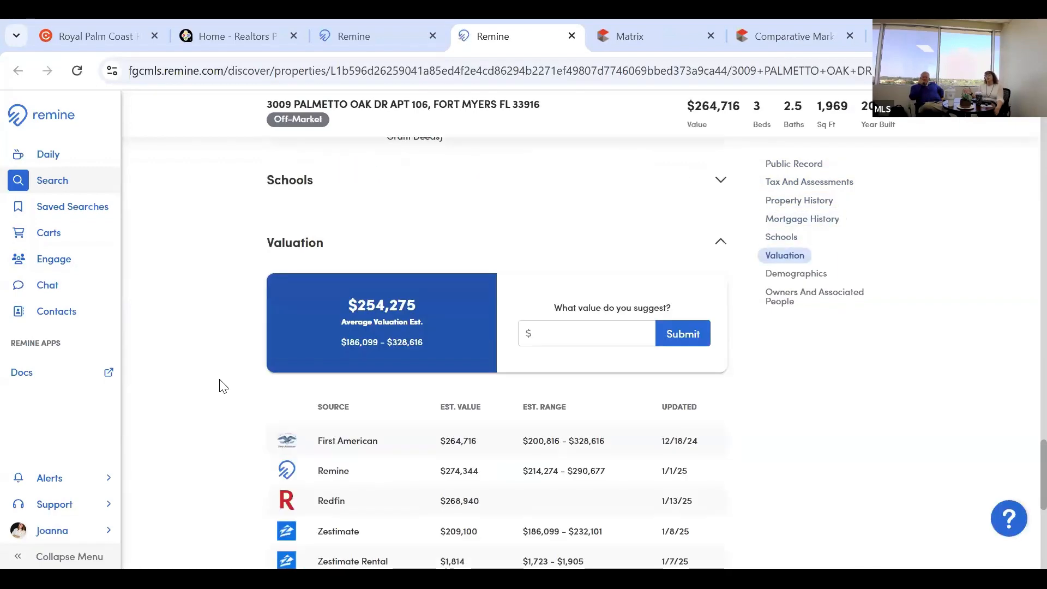
pyautogui.scroll(-1, 223, 386)
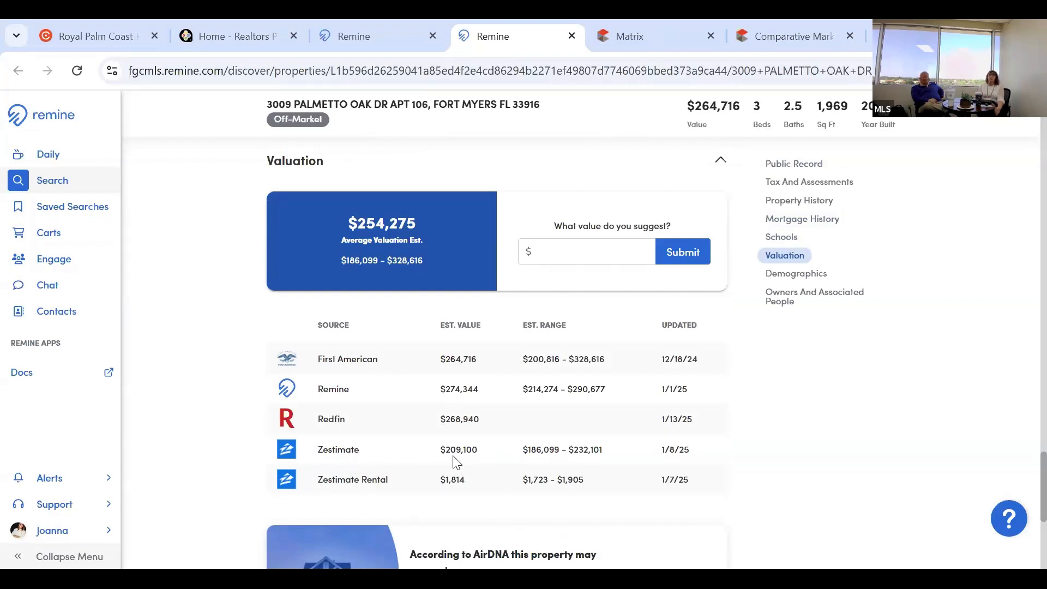
pyautogui.scroll(-1, 457, 462)
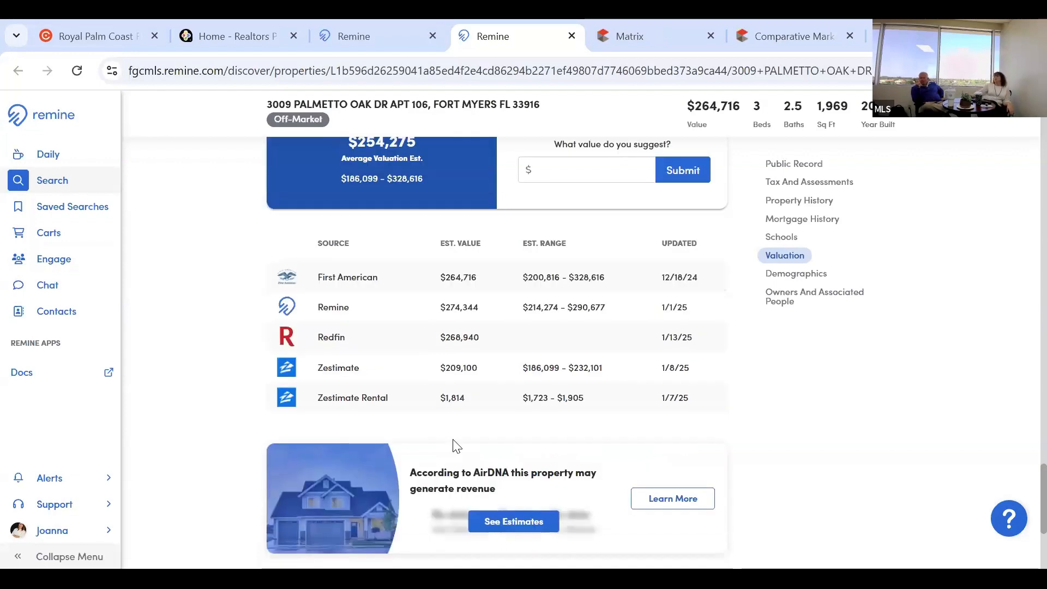
pyautogui.scroll(2, 474, 486)
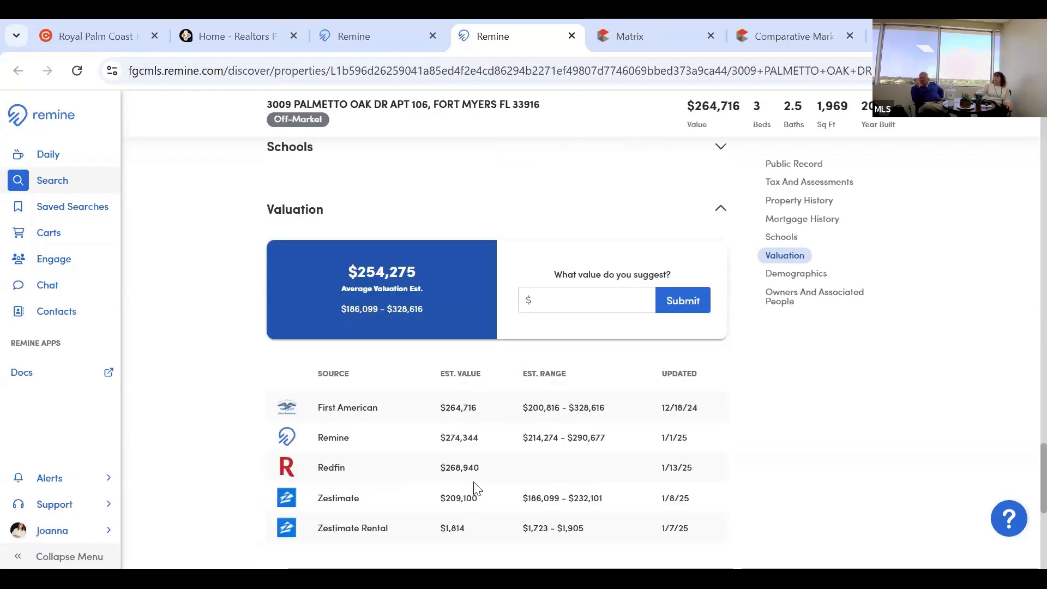
pyautogui.scroll(-1, 474, 487)
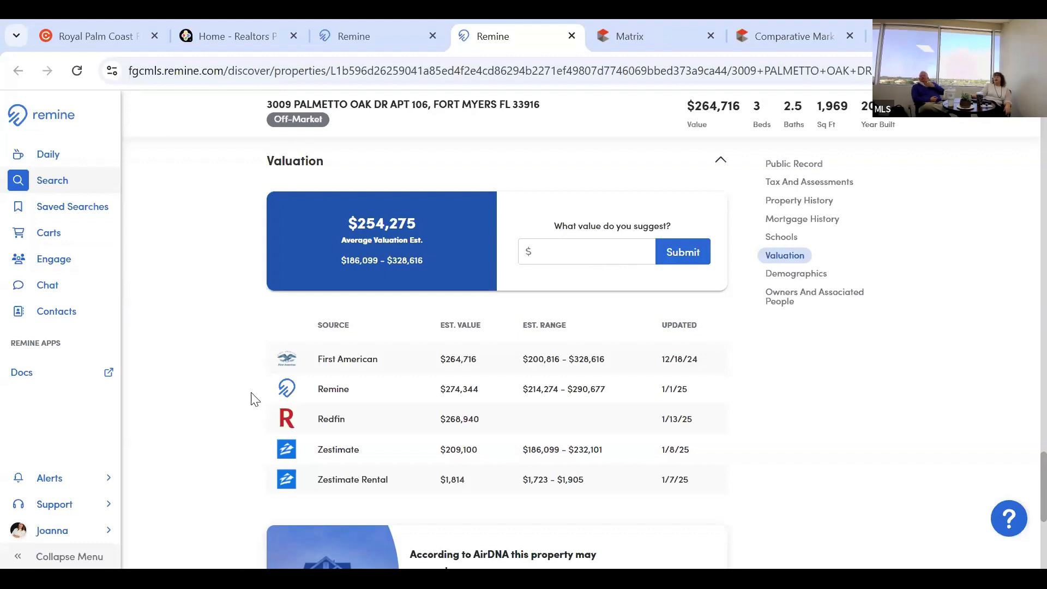
pyautogui.scroll(-5, 357, 421)
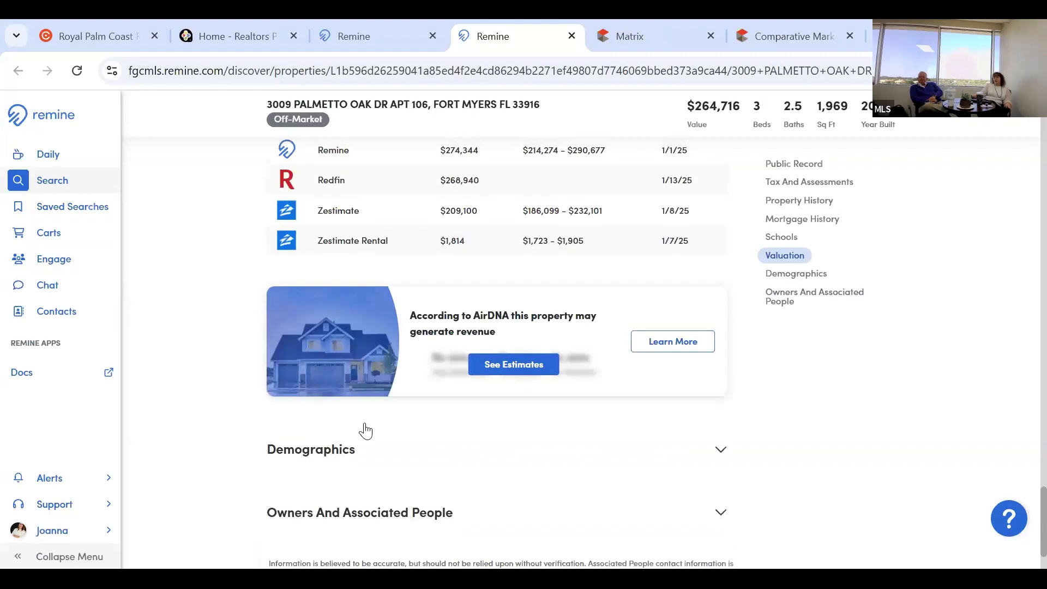
pyautogui.scroll(10, 365, 431)
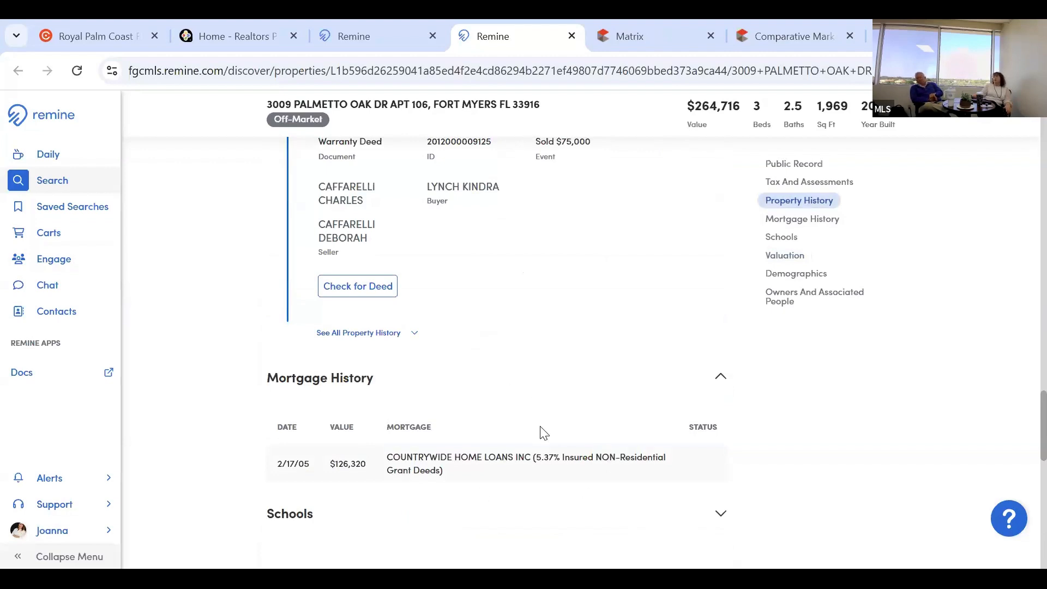
pyautogui.scroll(1, 544, 433)
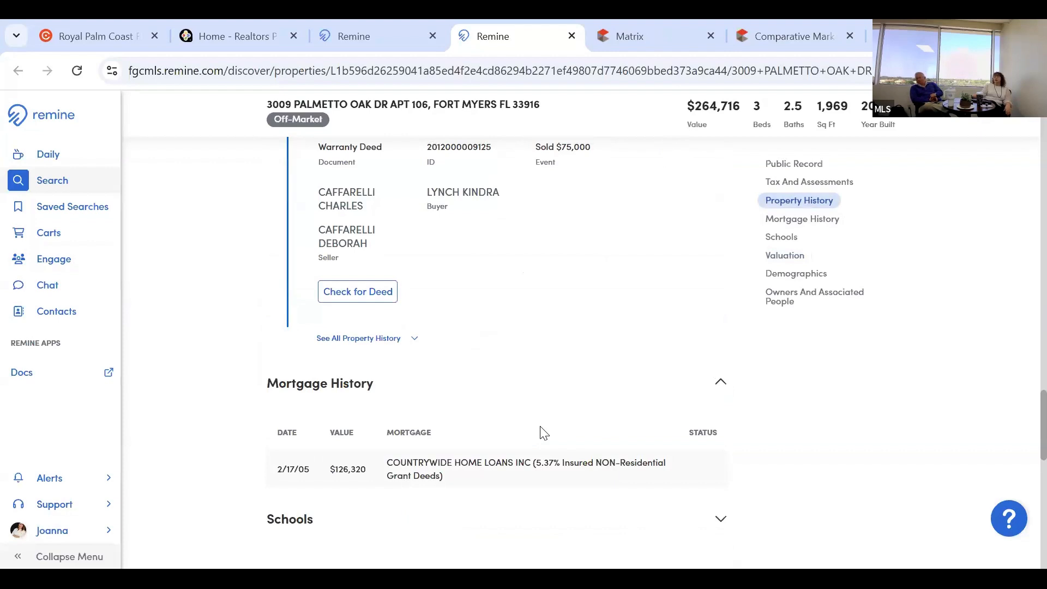
pyautogui.scroll(5, 543, 433)
pyautogui.scroll(5, 543, 434)
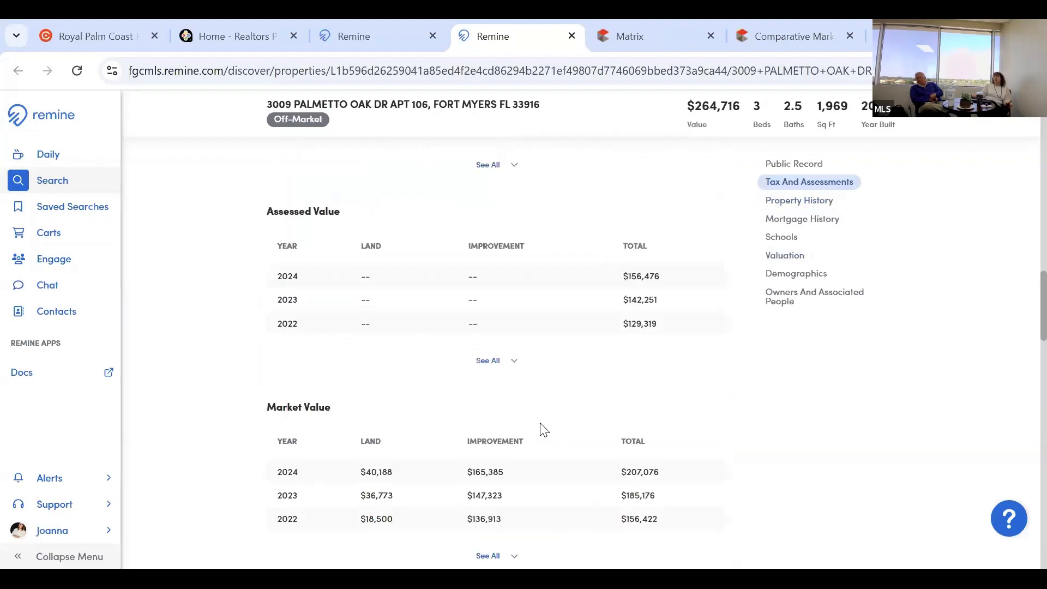
pyautogui.scroll(2, 543, 432)
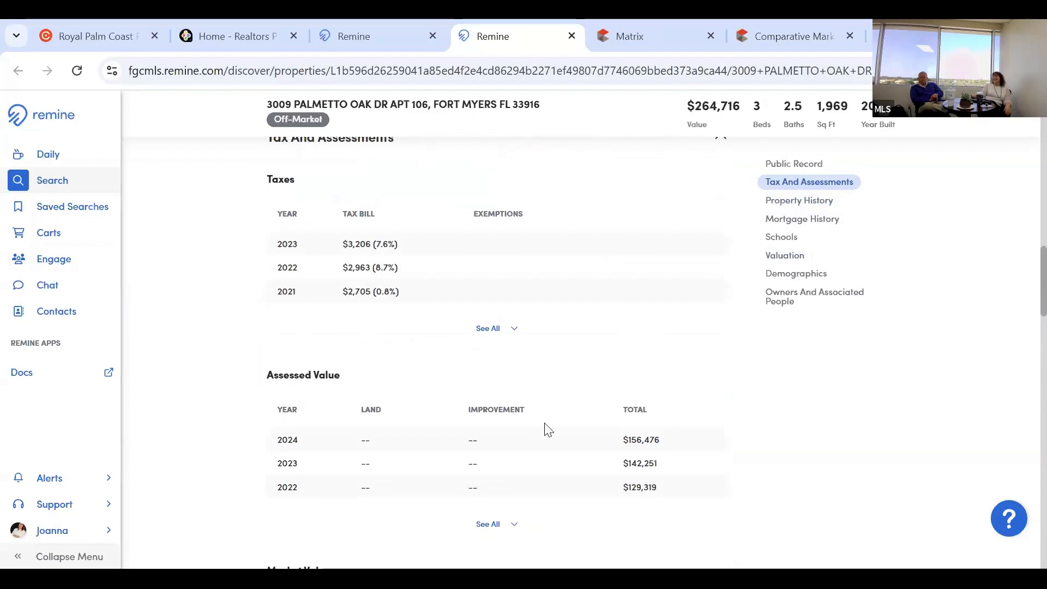
pyautogui.scroll(5, 544, 425)
pyautogui.scroll(5, 544, 428)
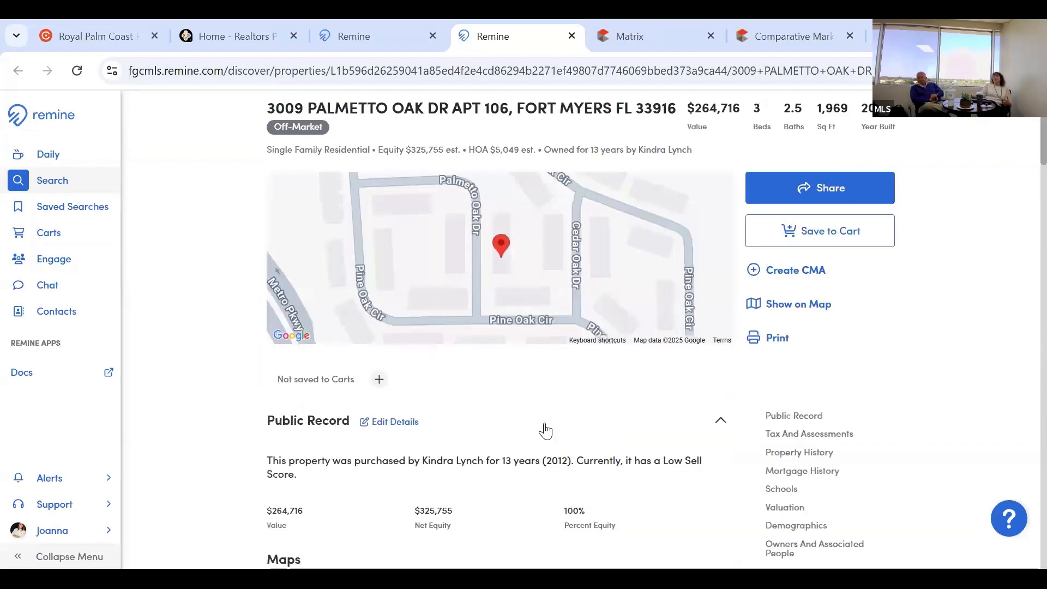
pyautogui.scroll(1, 544, 428)
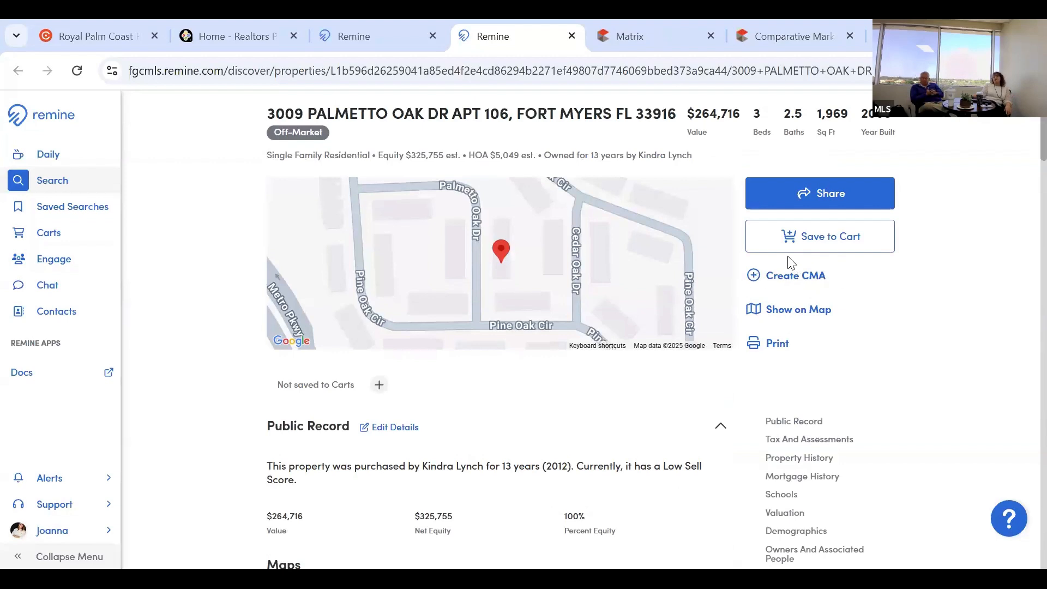
# Choose Remine CMA 360 under Create CMA to reach the Select Comparables Criteria form.
pyautogui.click(774, 281)
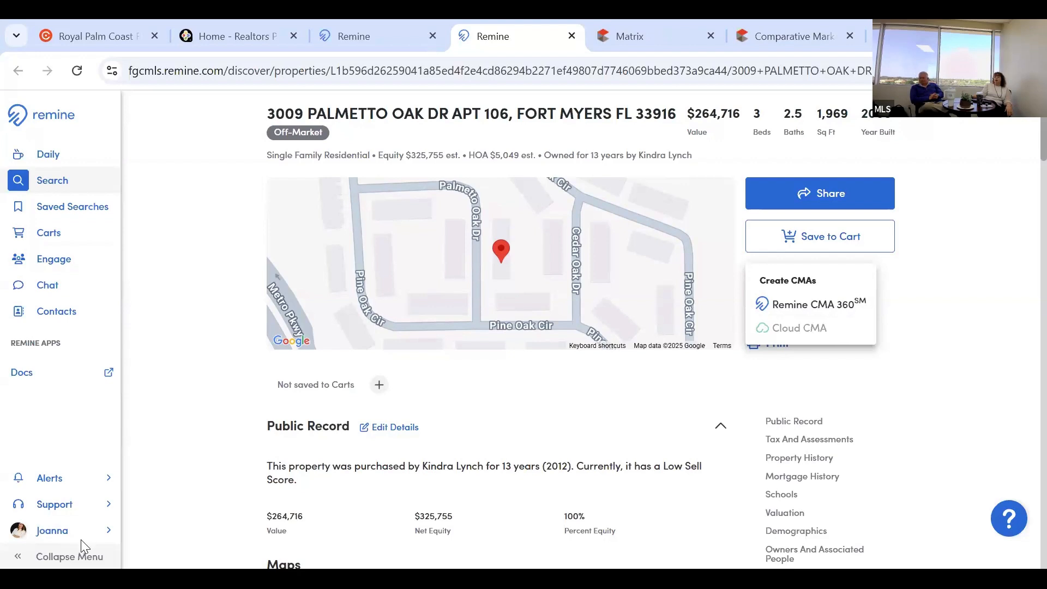
pyautogui.click(799, 313)
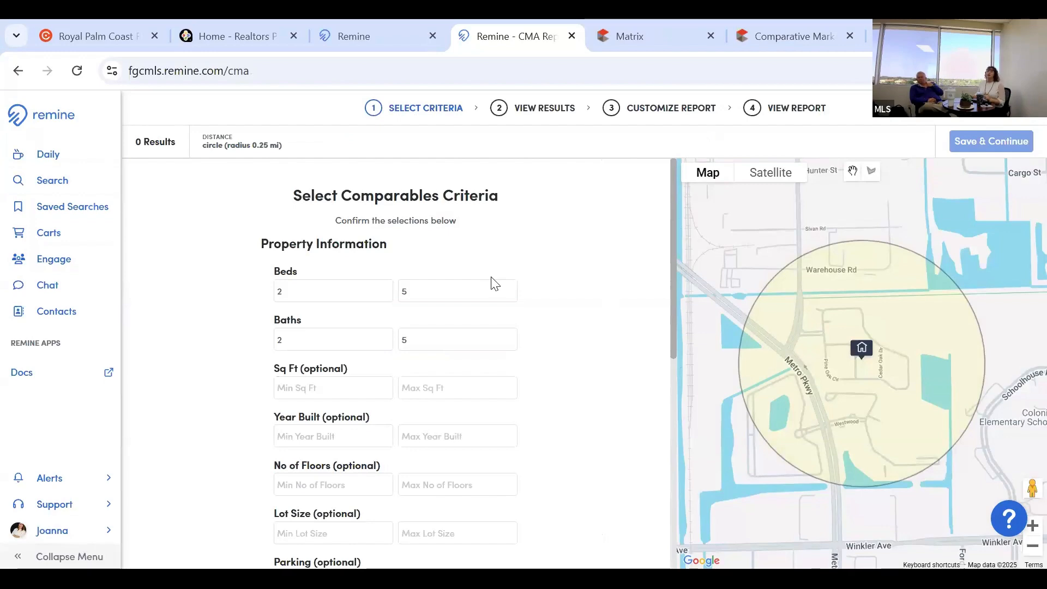
# Set the maximum beds and maximum baths to 3 for a 2–3 range.
pyautogui.scroll(-3, 493, 278)
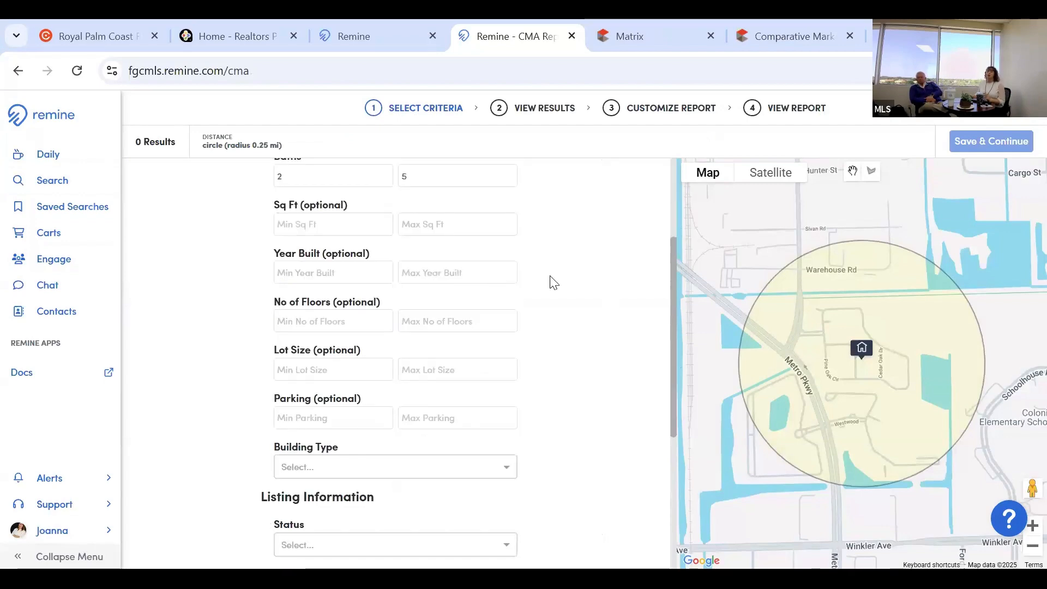
pyautogui.scroll(-3, 554, 282)
pyautogui.scroll(-2, 444, 304)
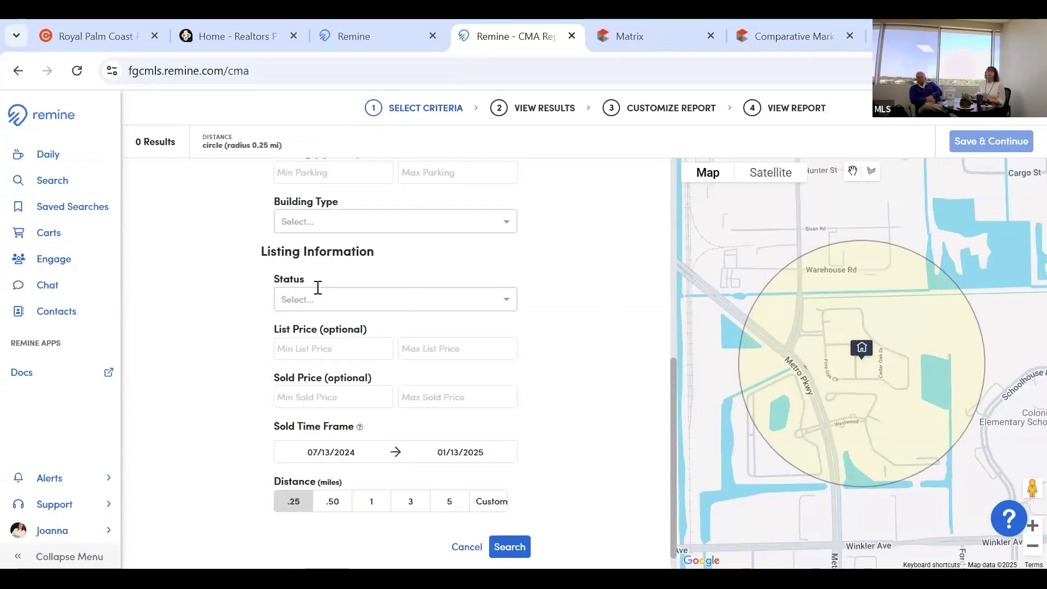
pyautogui.scroll(10, 317, 287)
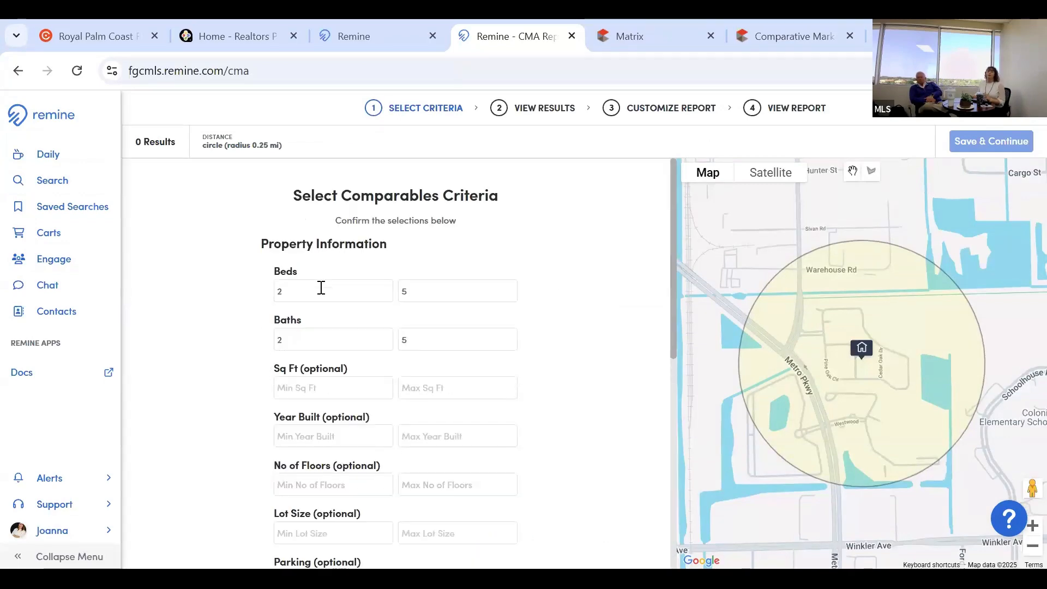
pyautogui.click(475, 291)
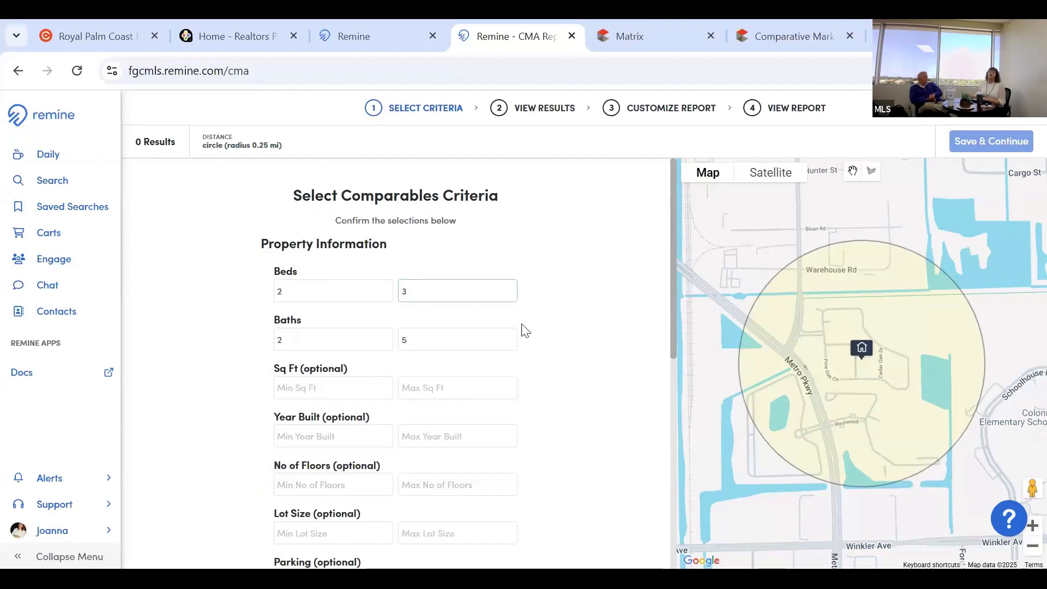
pyautogui.click(341, 335)
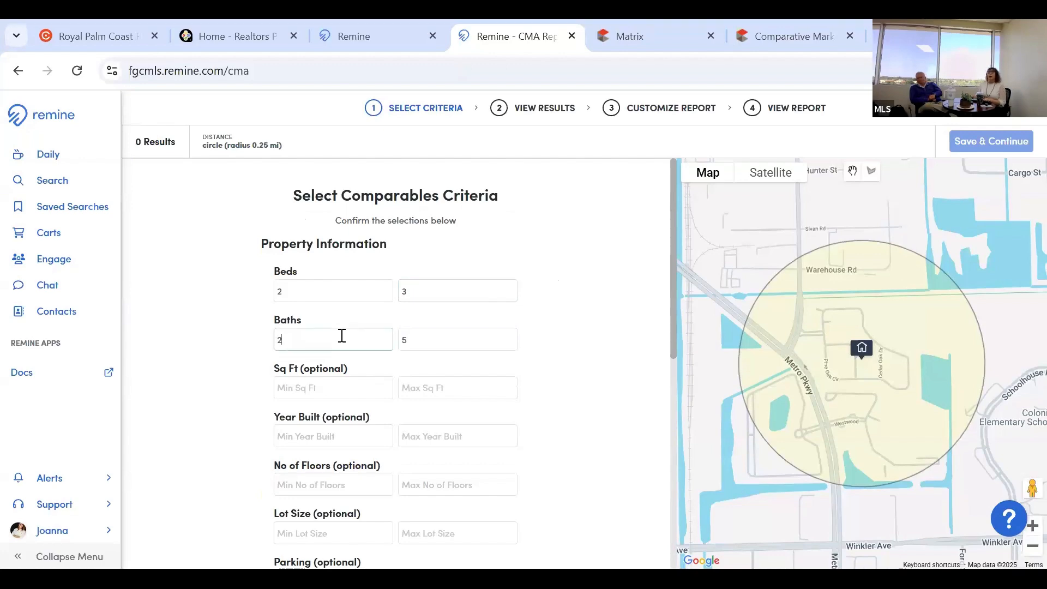
pyautogui.click(446, 344)
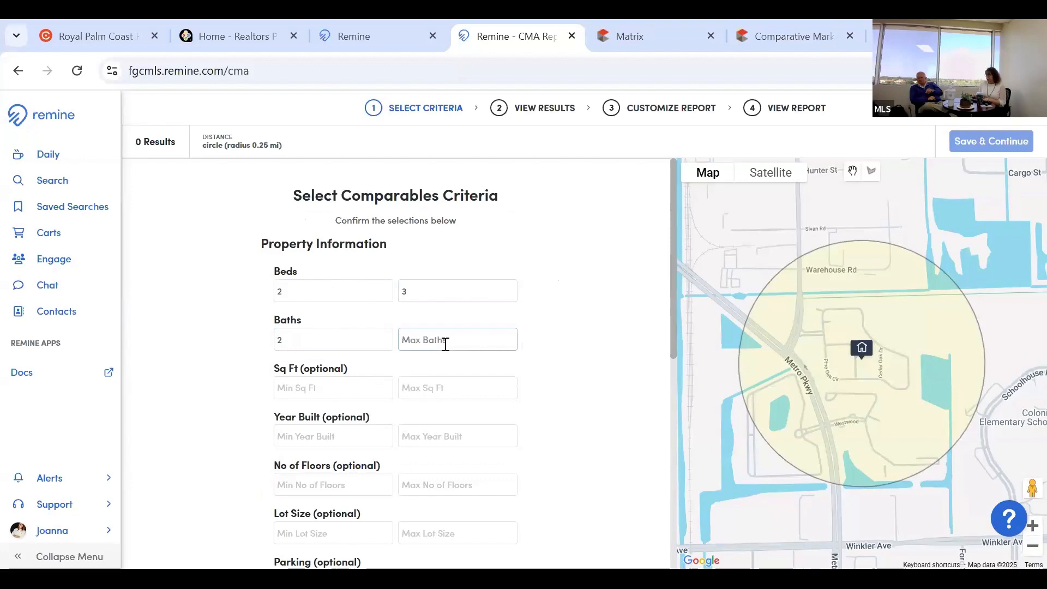
pyautogui.write('3')
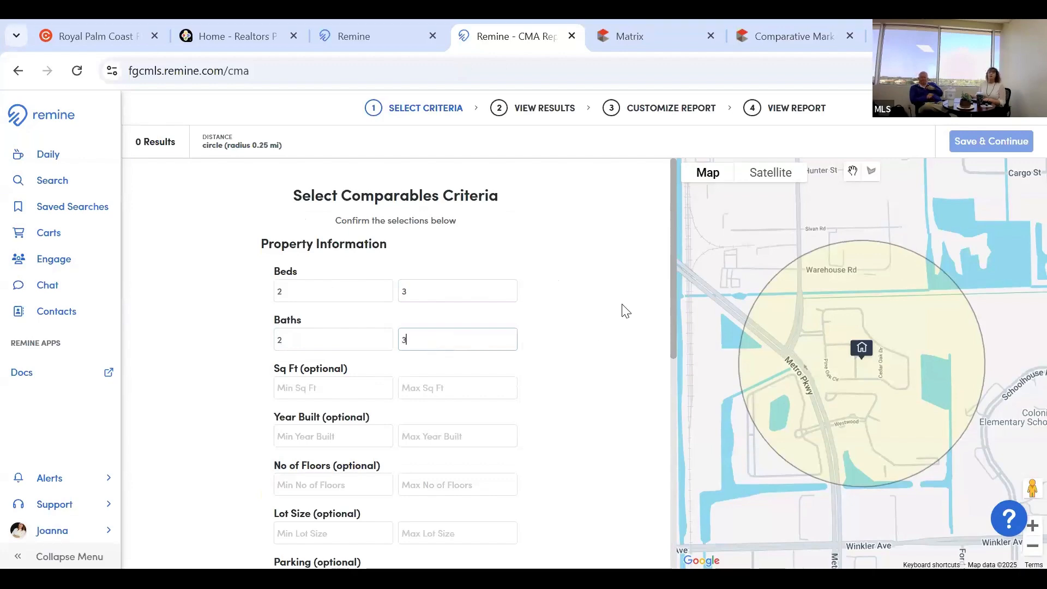
# Limit building type to Townhome and status to Active, Pending, Closed (On MLS) and Closed (Off MLS).
pyautogui.scroll(-2, 615, 311)
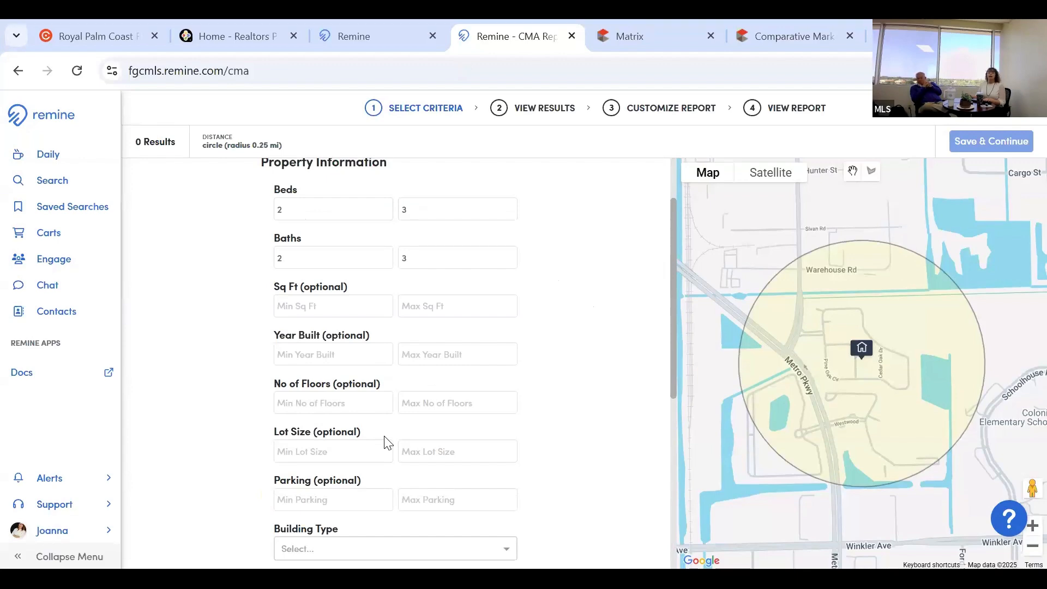
pyautogui.scroll(-2, 393, 467)
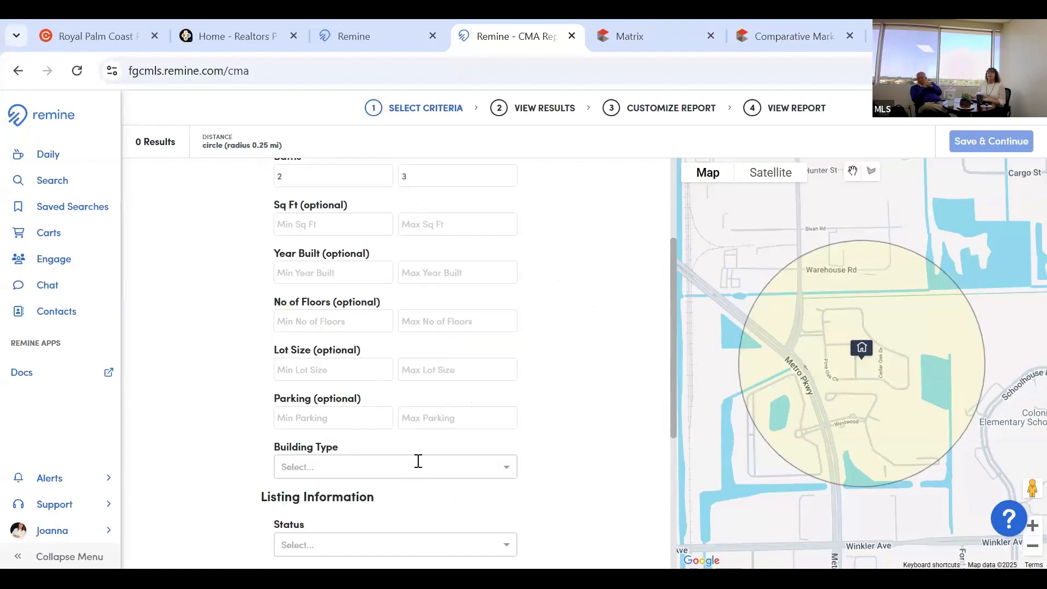
pyautogui.click(403, 466)
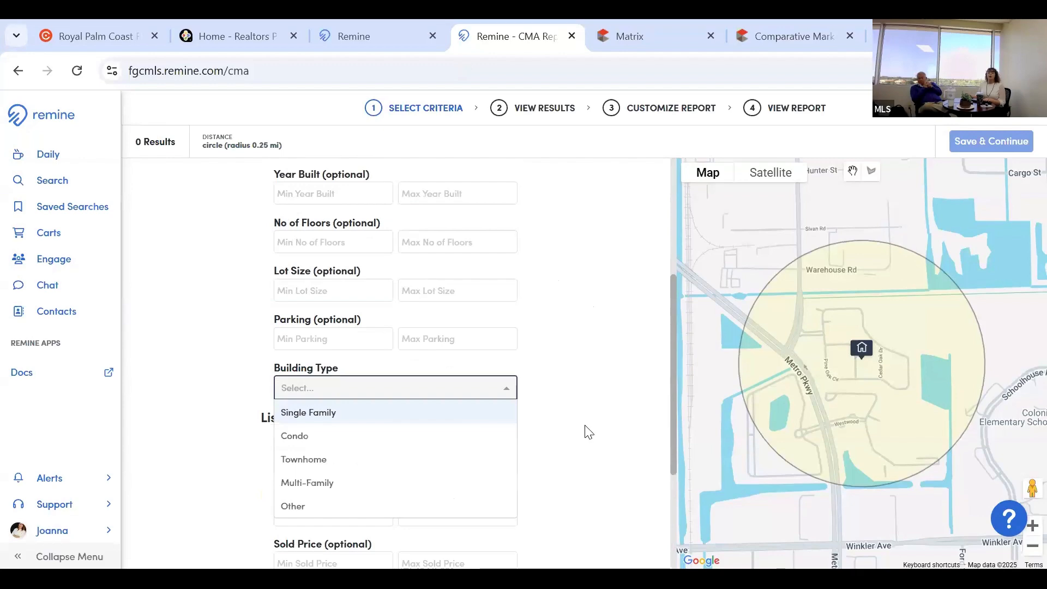
pyautogui.click(395, 460)
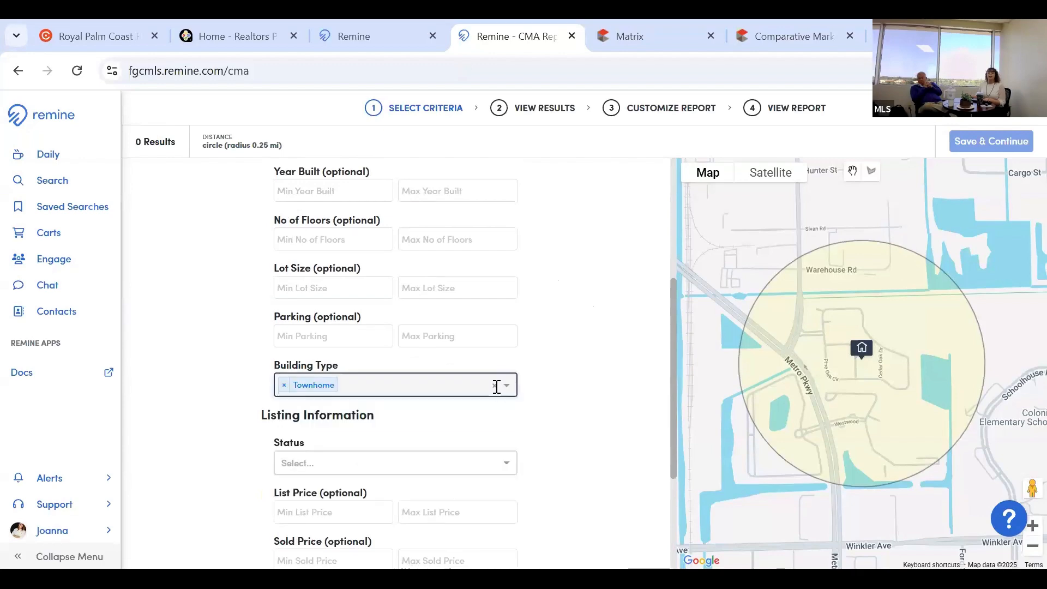
pyautogui.click(472, 461)
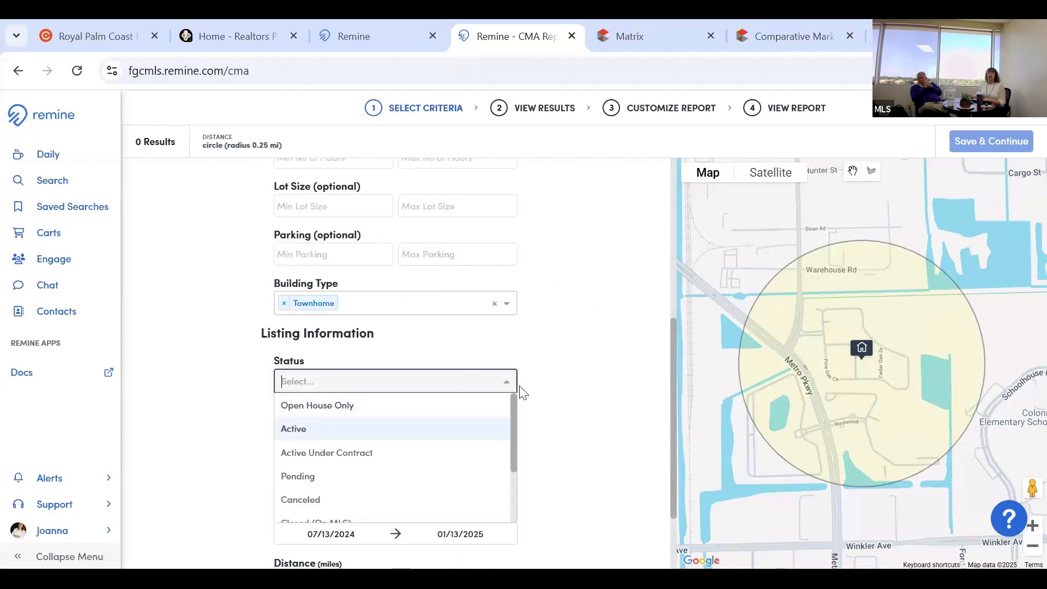
pyautogui.click(473, 429)
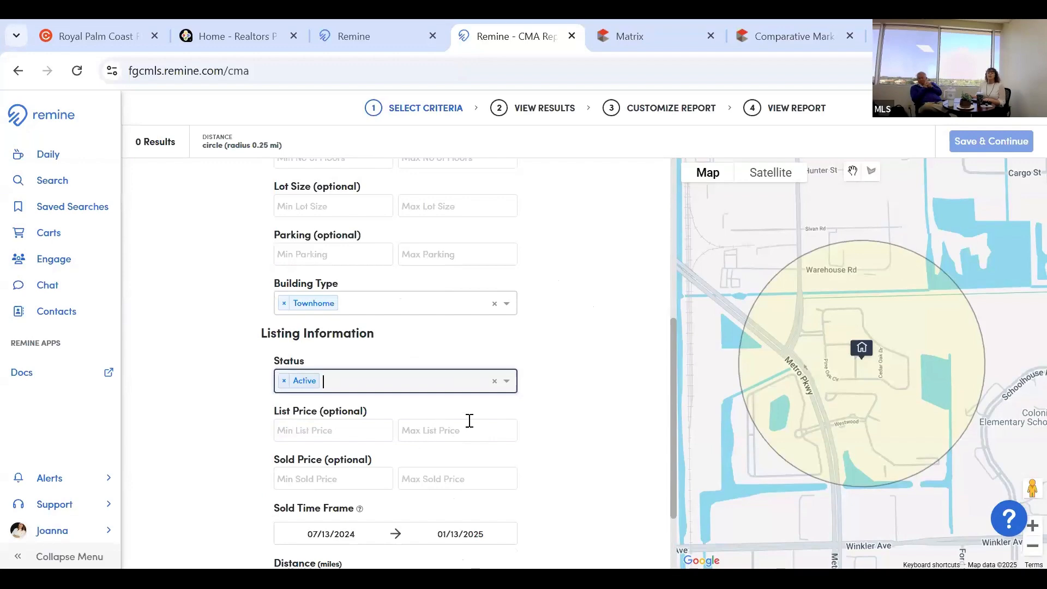
pyautogui.click(470, 421)
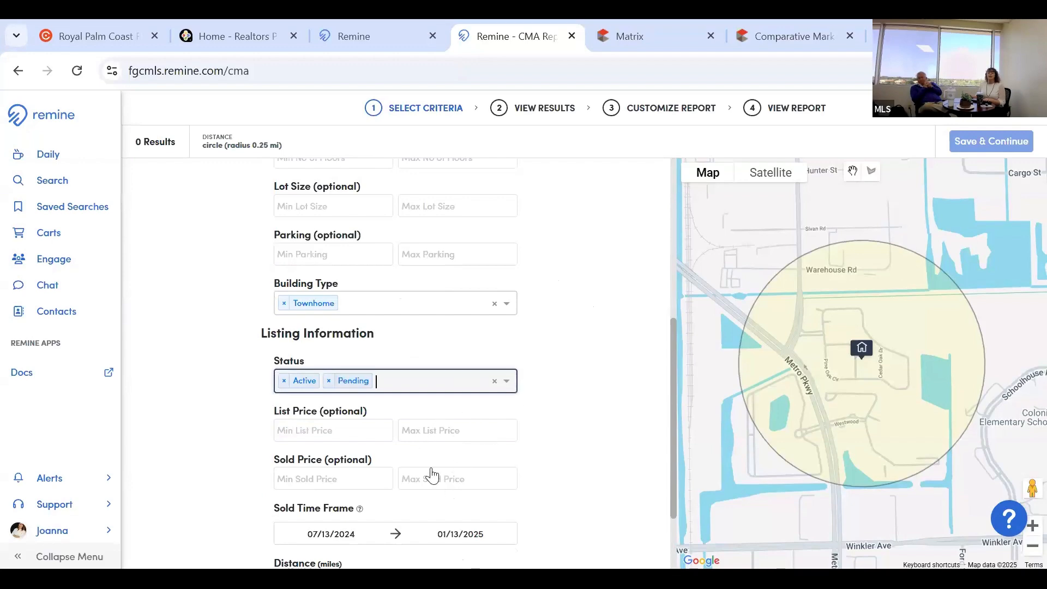
pyautogui.click(507, 381)
pyautogui.click(429, 439)
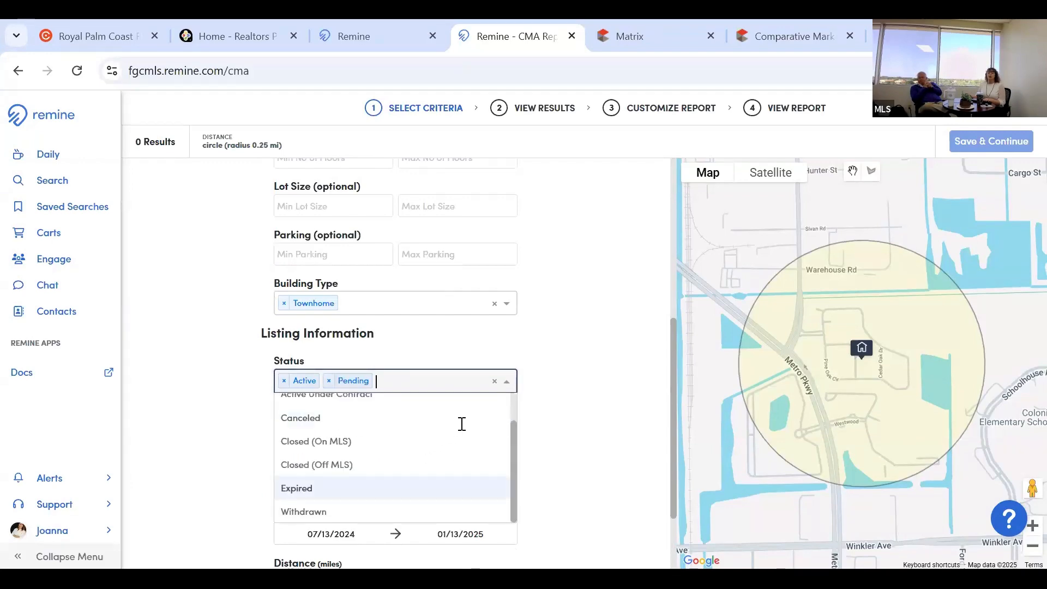
pyautogui.click(507, 384)
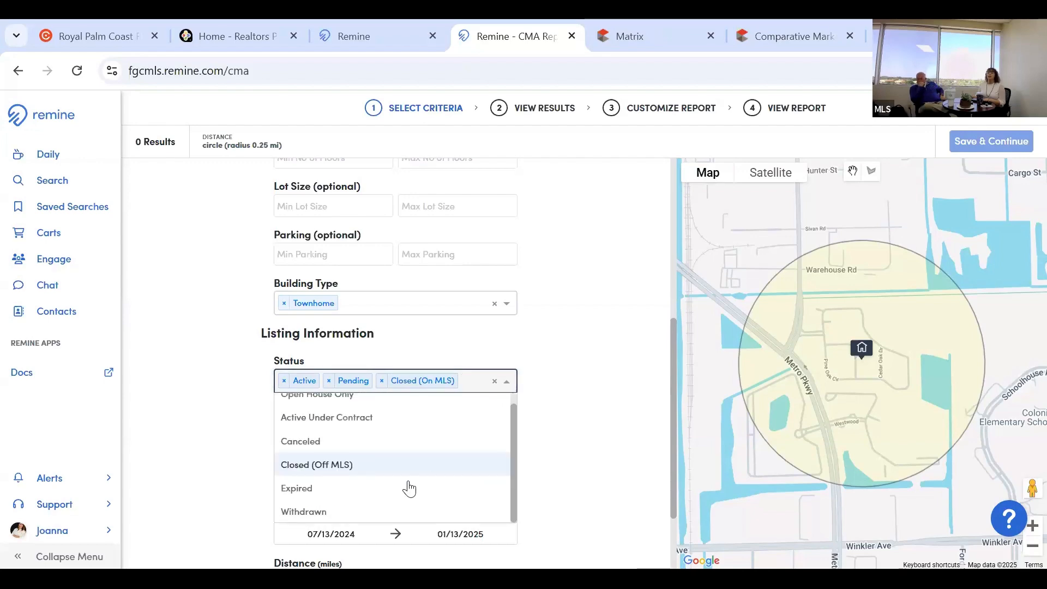
pyautogui.click(343, 472)
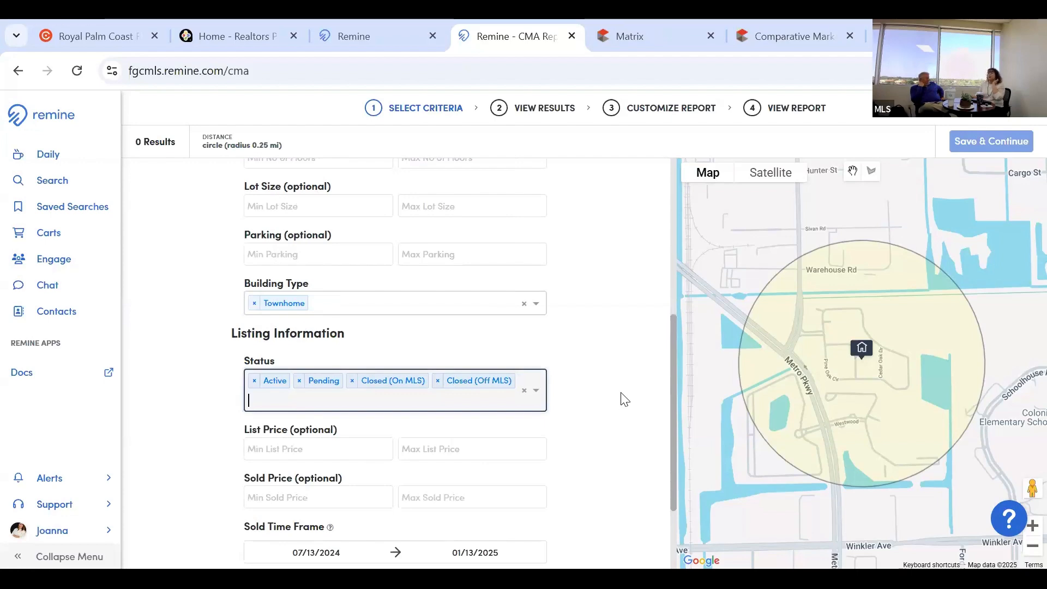
# Set the search distance to 0.50 miles and run the comparables search.
pyautogui.scroll(-2, 623, 398)
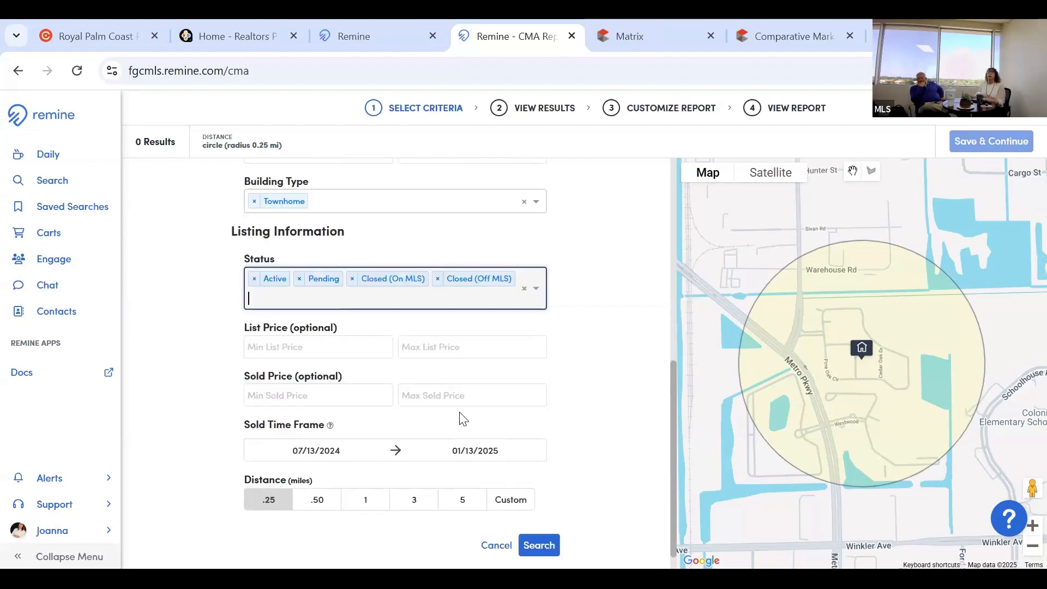
pyautogui.scroll(-1, 381, 432)
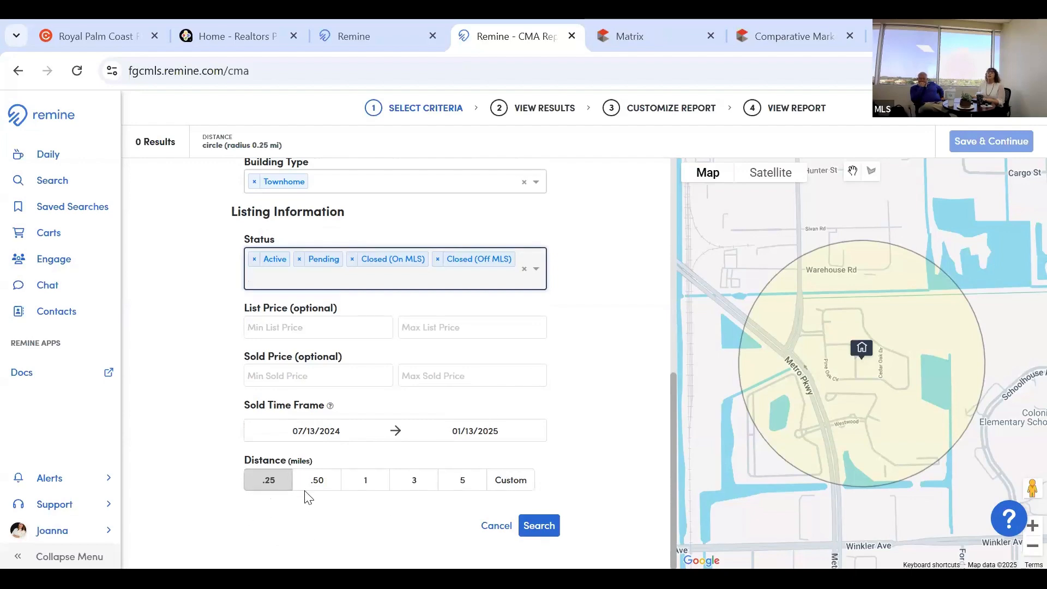
pyautogui.click(321, 487)
pyautogui.scroll(6, 591, 457)
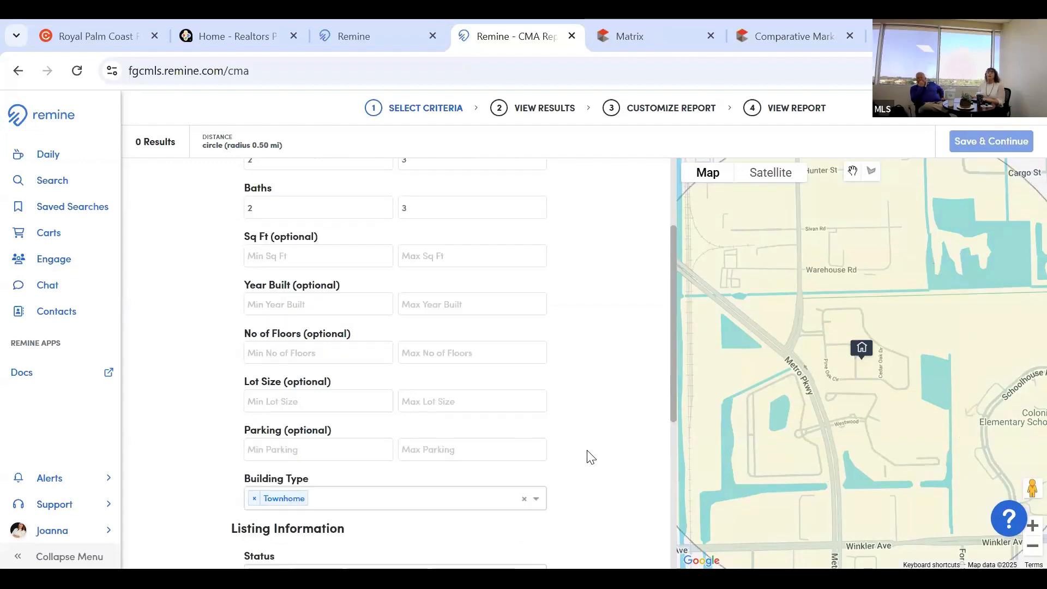
pyautogui.scroll(2, 574, 378)
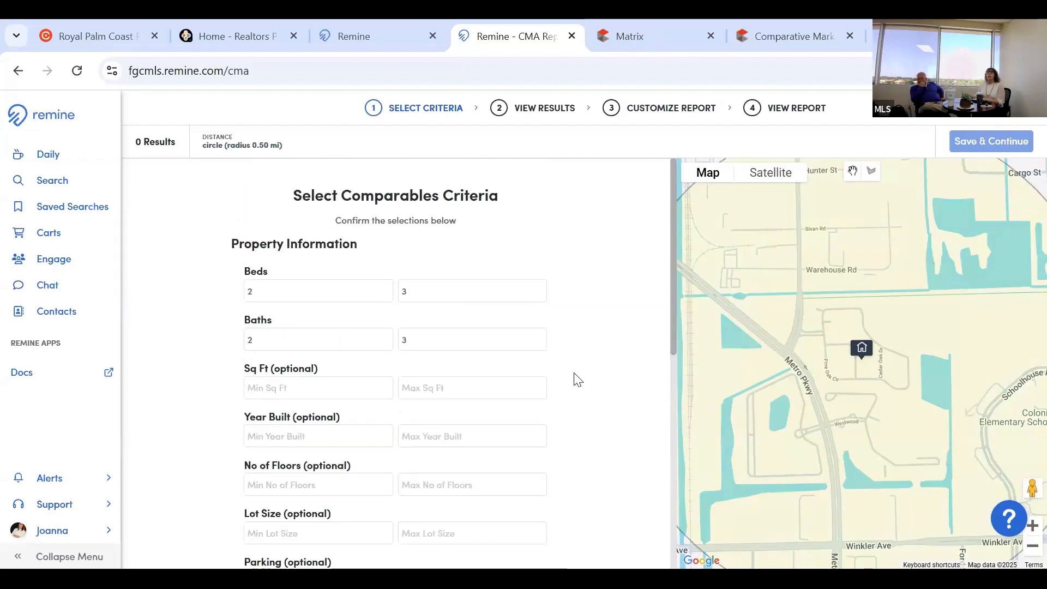
pyautogui.scroll(-3, 574, 379)
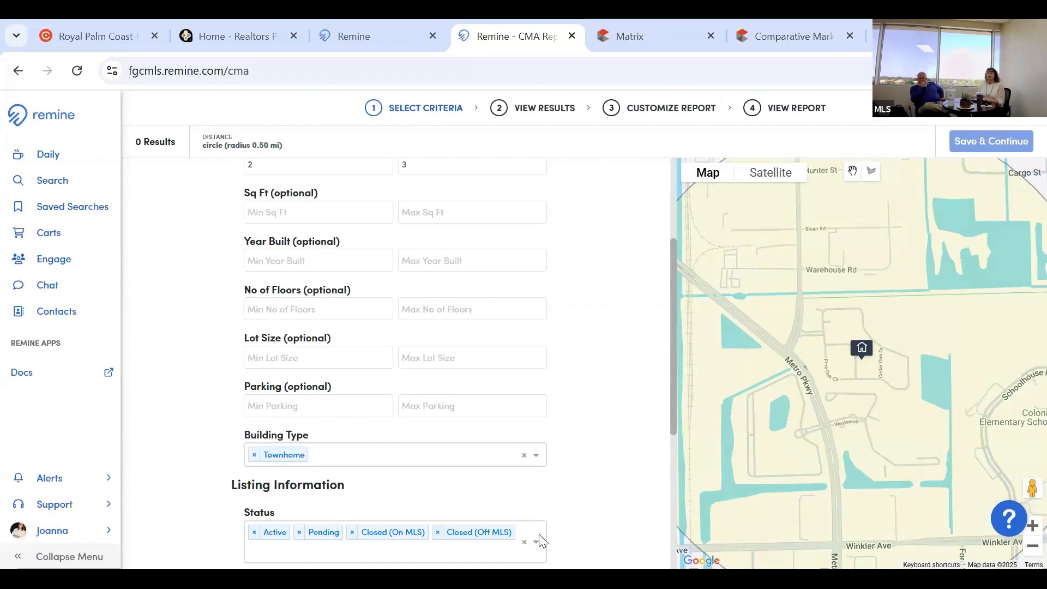
pyautogui.click(542, 541)
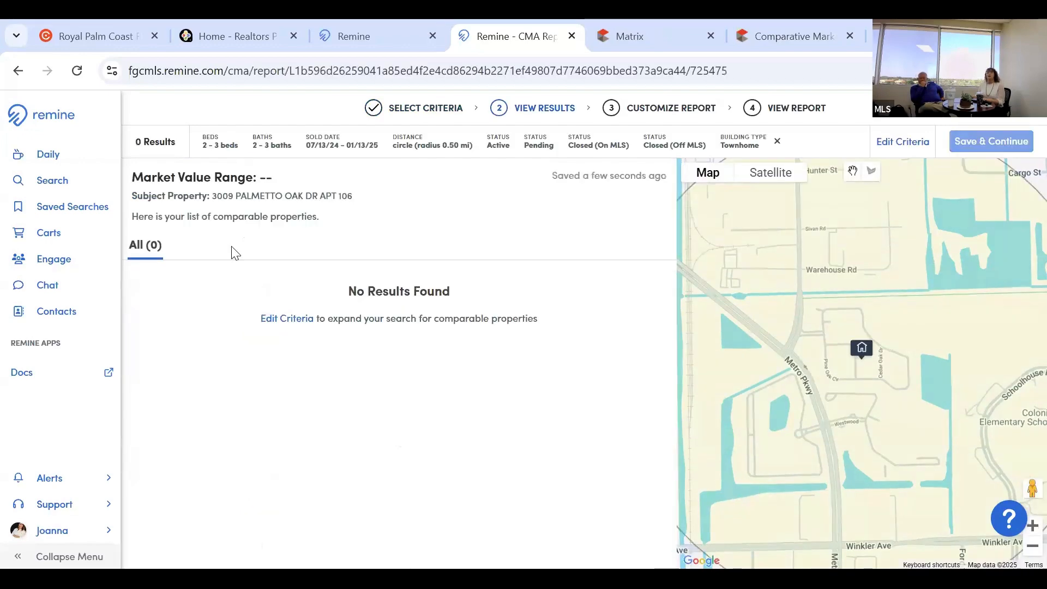
# Remove Townhome from Building Type in Edit Criteria and apply, returning 32 comparables.
pyautogui.click(295, 320)
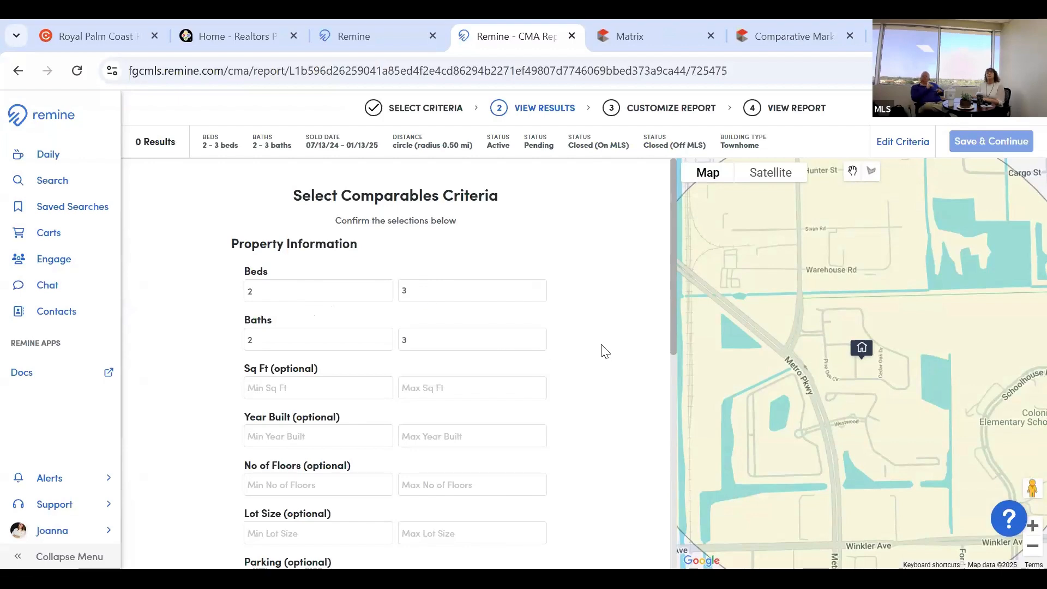
pyautogui.scroll(-3, 604, 351)
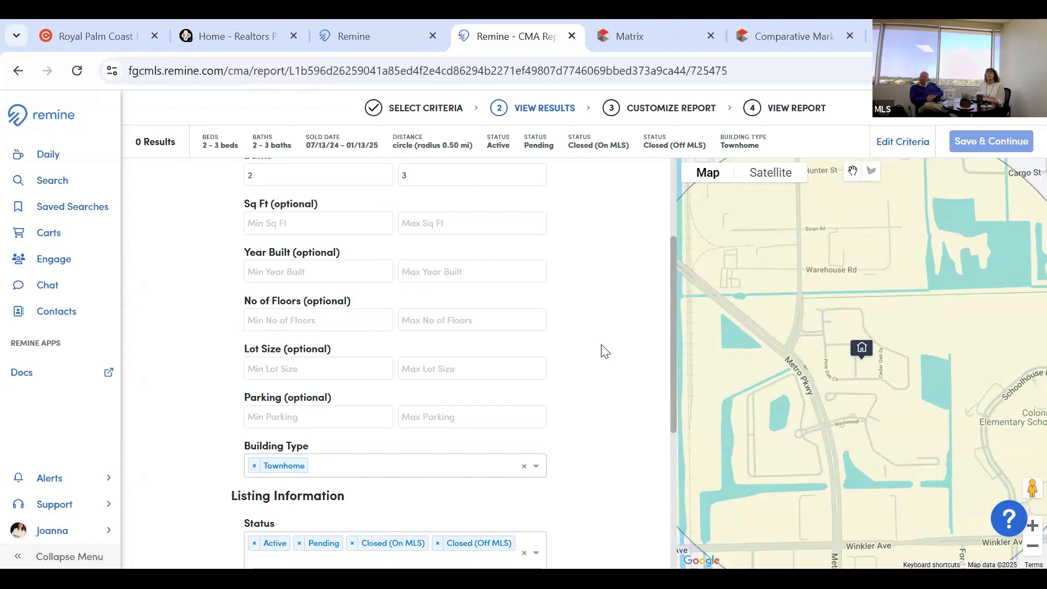
pyautogui.scroll(-2, 602, 350)
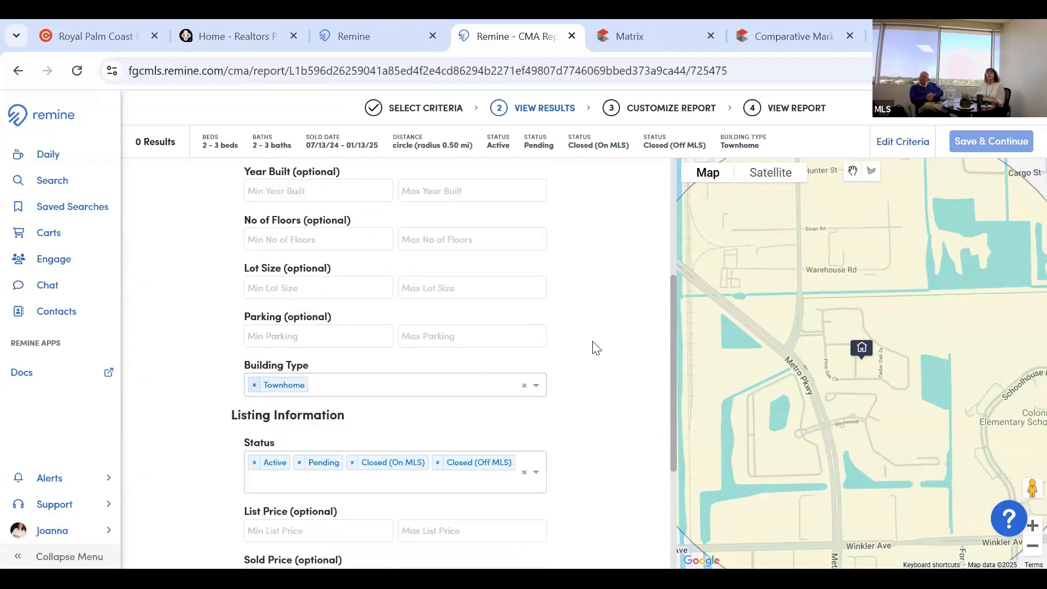
pyautogui.scroll(-1, 592, 348)
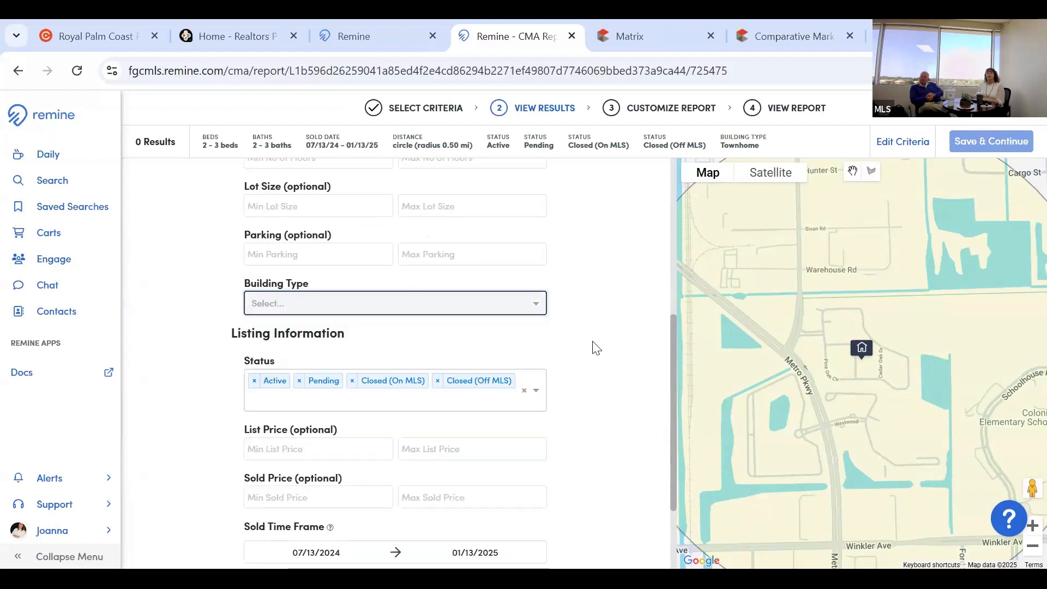
pyautogui.scroll(-2, 595, 348)
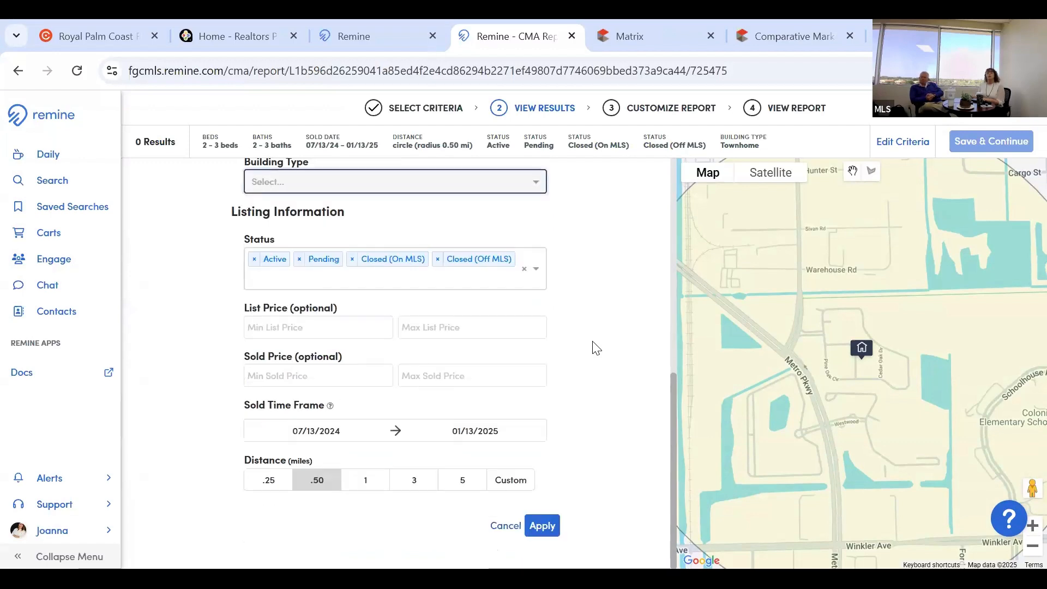
pyautogui.click(542, 525)
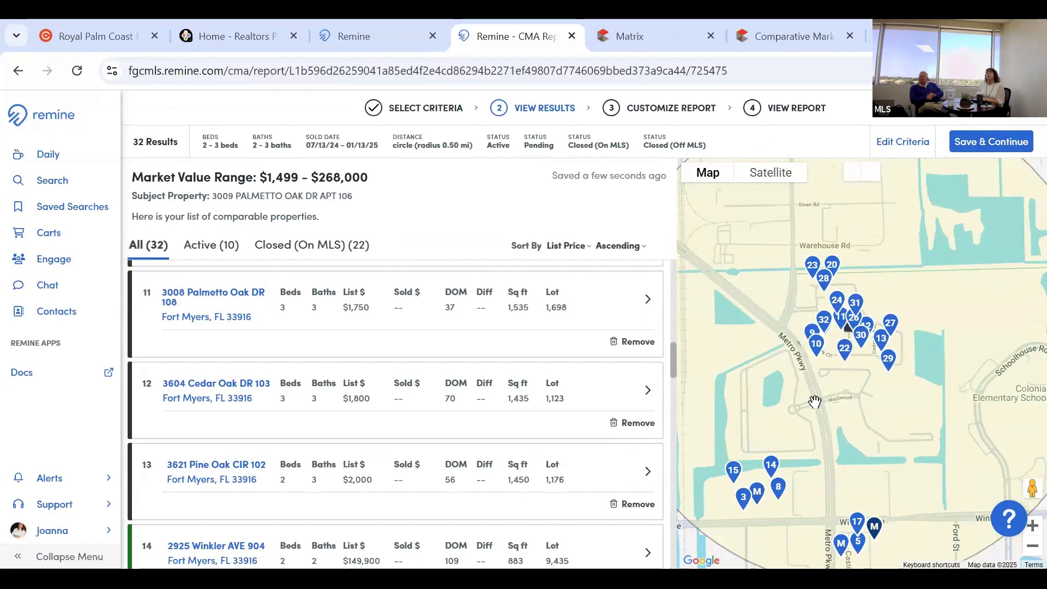
# Pan and zoom the map onto the Pine Oak Cir and Cedar Oak Dr comparables.
pyautogui.moveTo(875, 349); pyautogui.dragTo(864, 426)
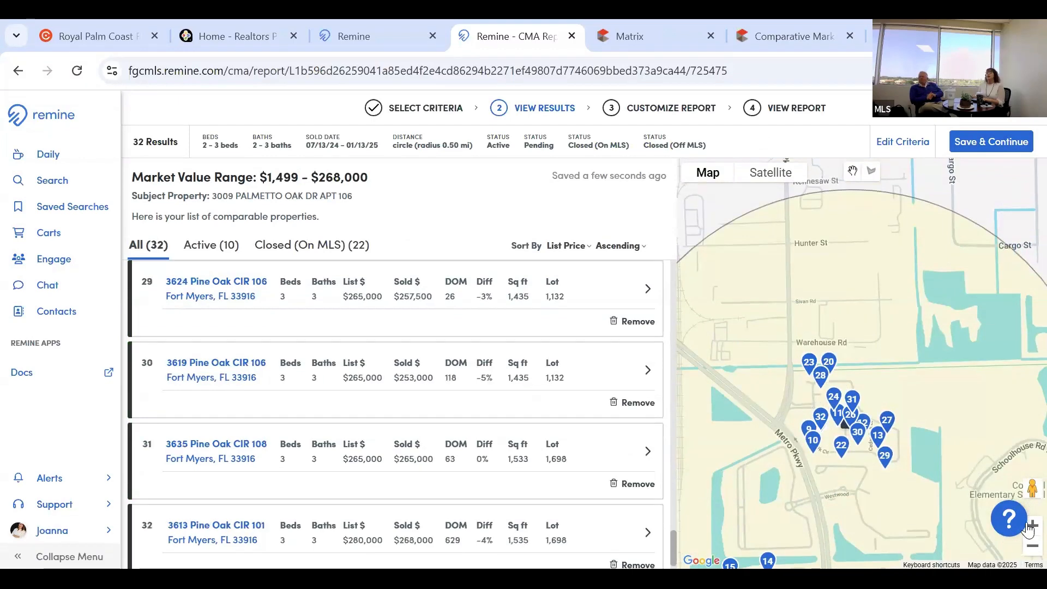
pyautogui.scroll(2, 927, 382)
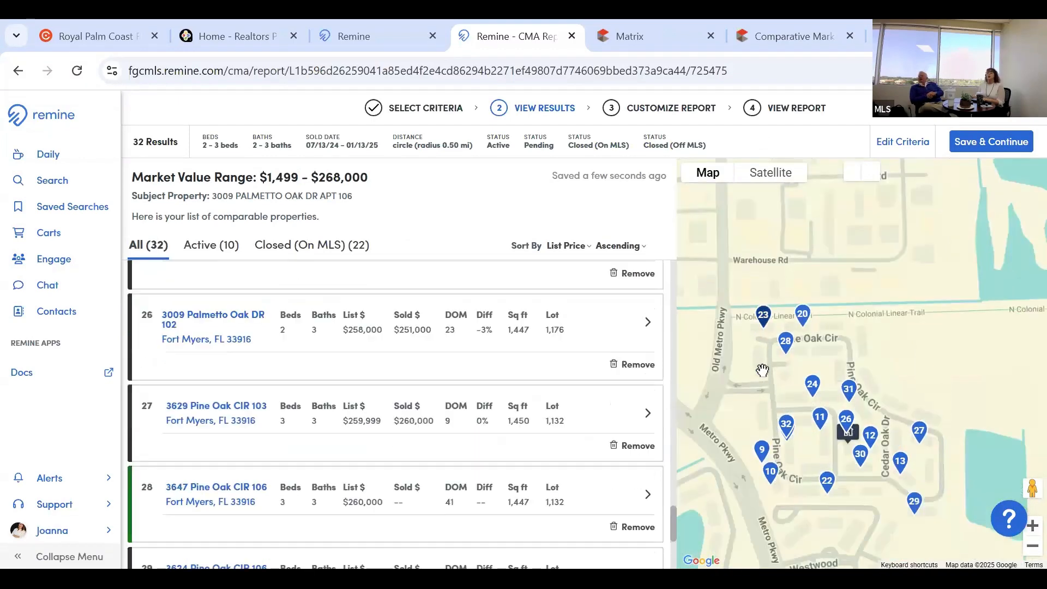
pyautogui.scroll(4, 480, 420)
pyautogui.scroll(3, 475, 420)
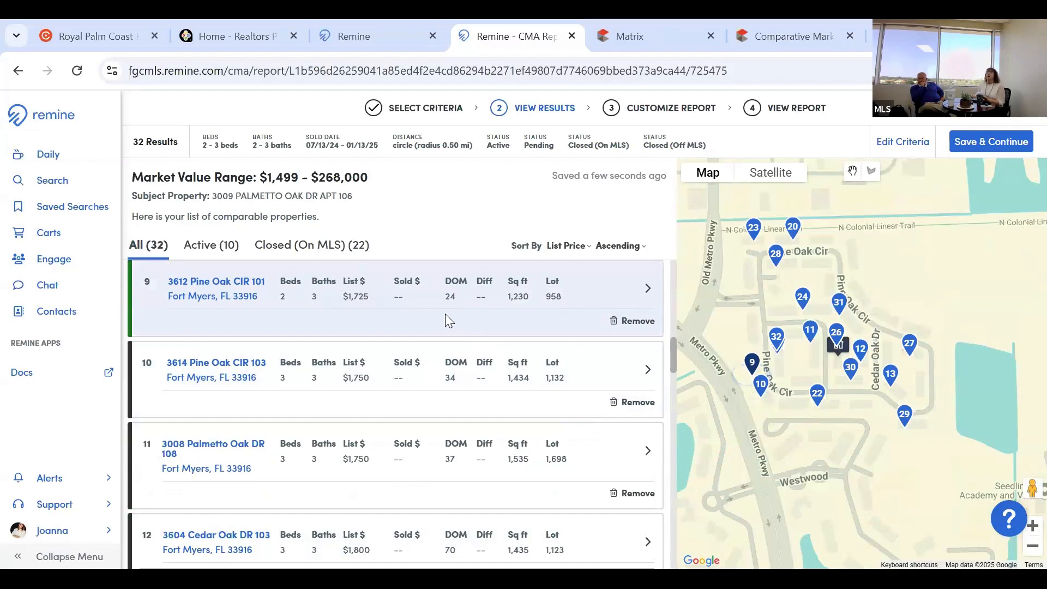
pyautogui.click(308, 256)
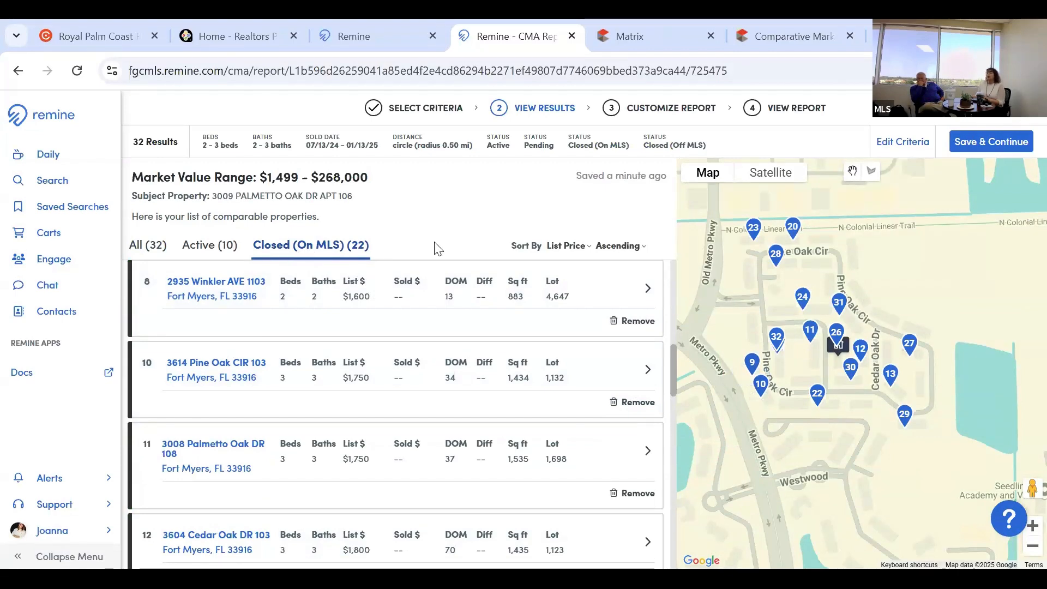
pyautogui.click(217, 257)
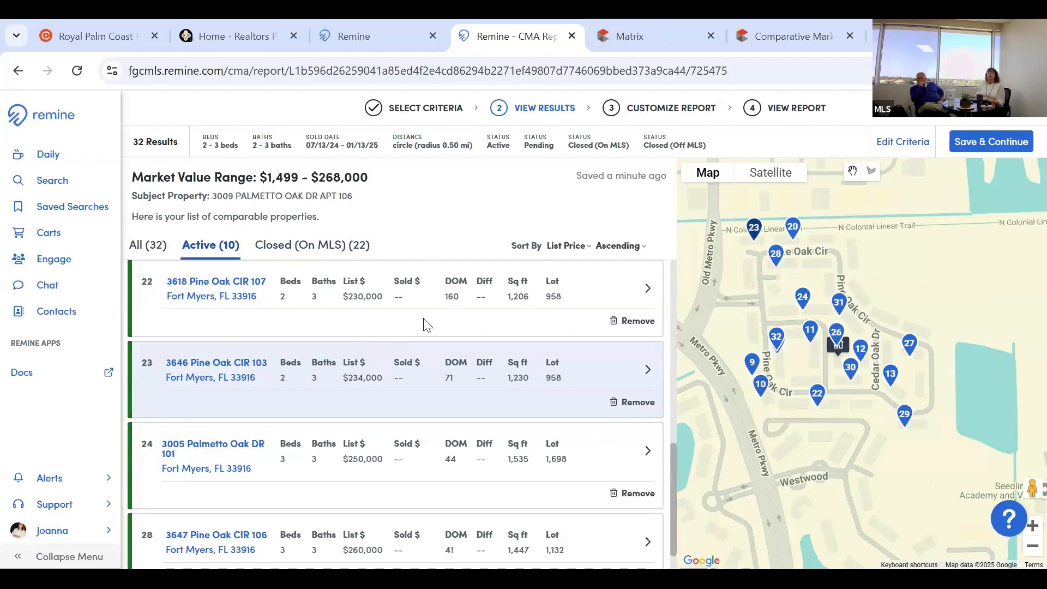
pyautogui.scroll(-1, 430, 347)
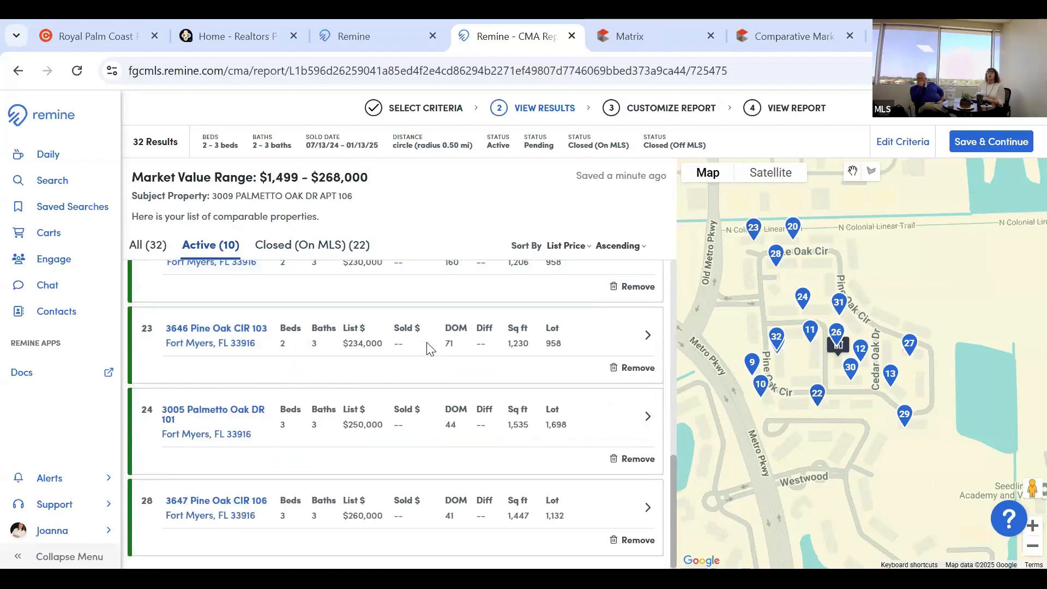
pyautogui.scroll(7, 430, 347)
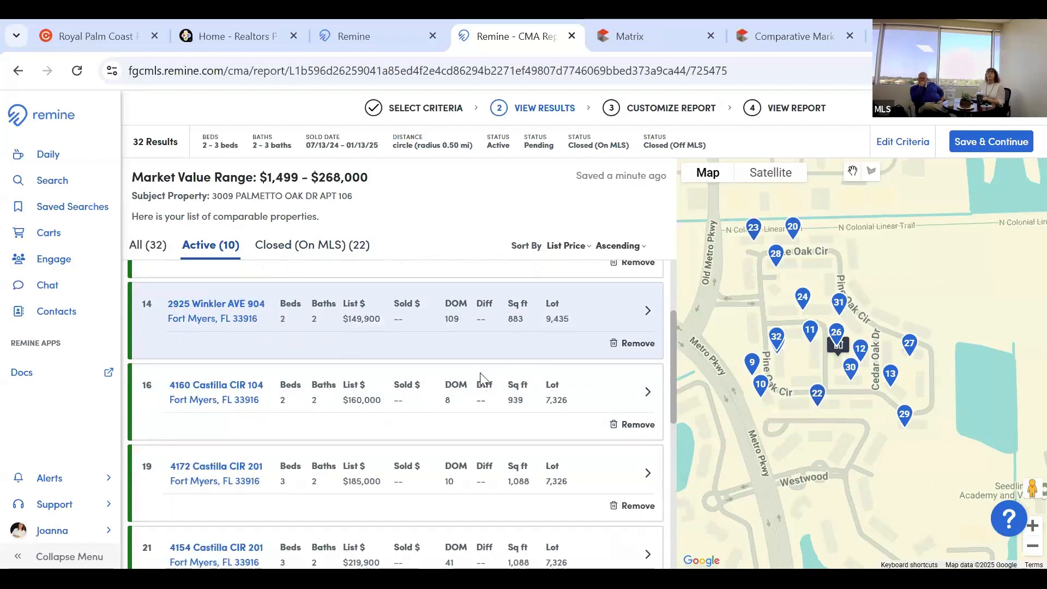
pyautogui.scroll(-4, 649, 420)
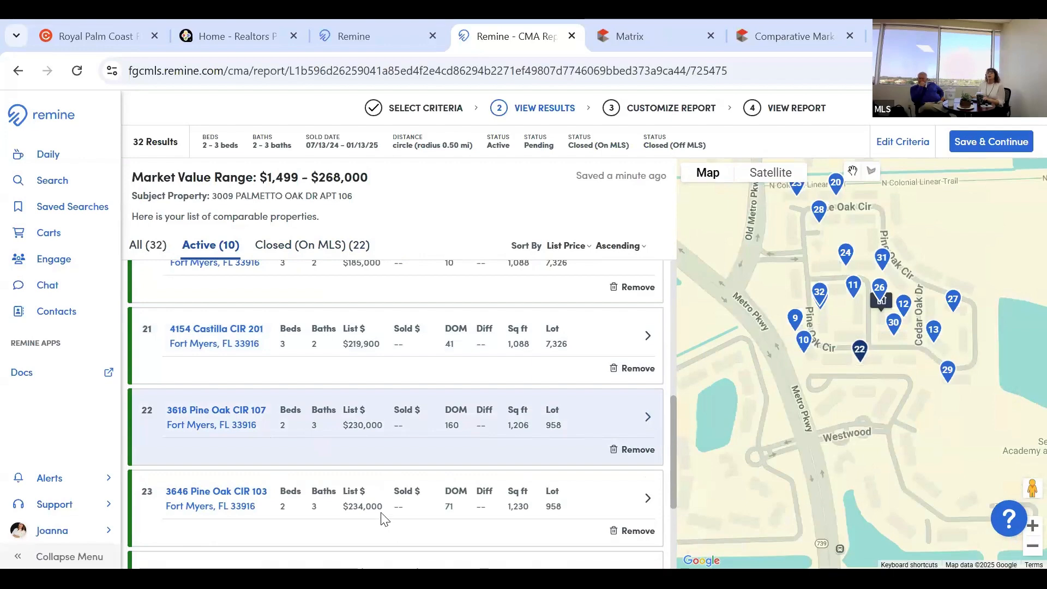
pyautogui.click(307, 457)
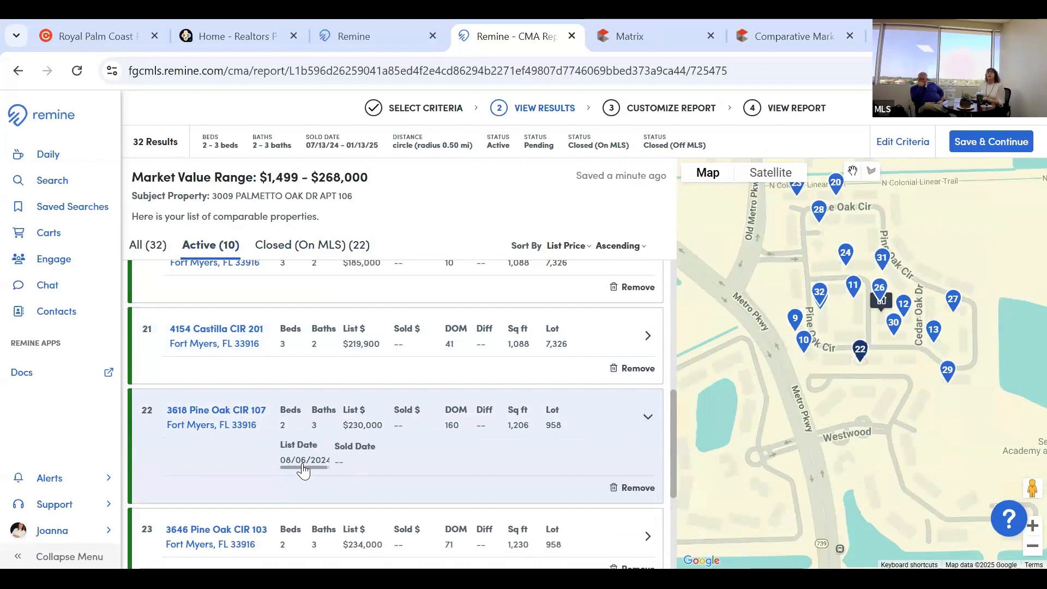
pyautogui.scroll(5, 328, 460)
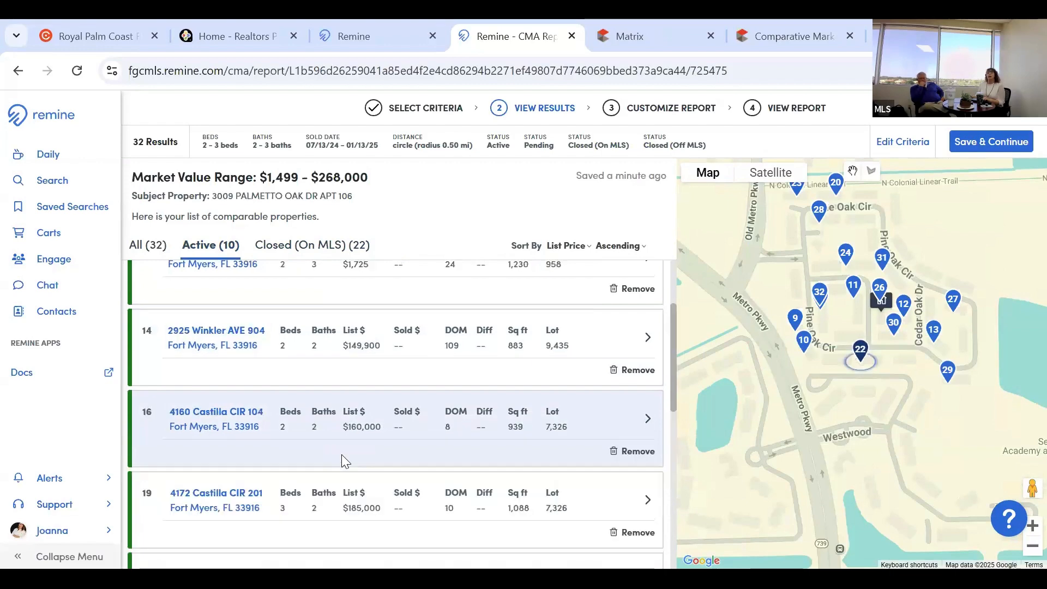
pyautogui.scroll(3, 352, 422)
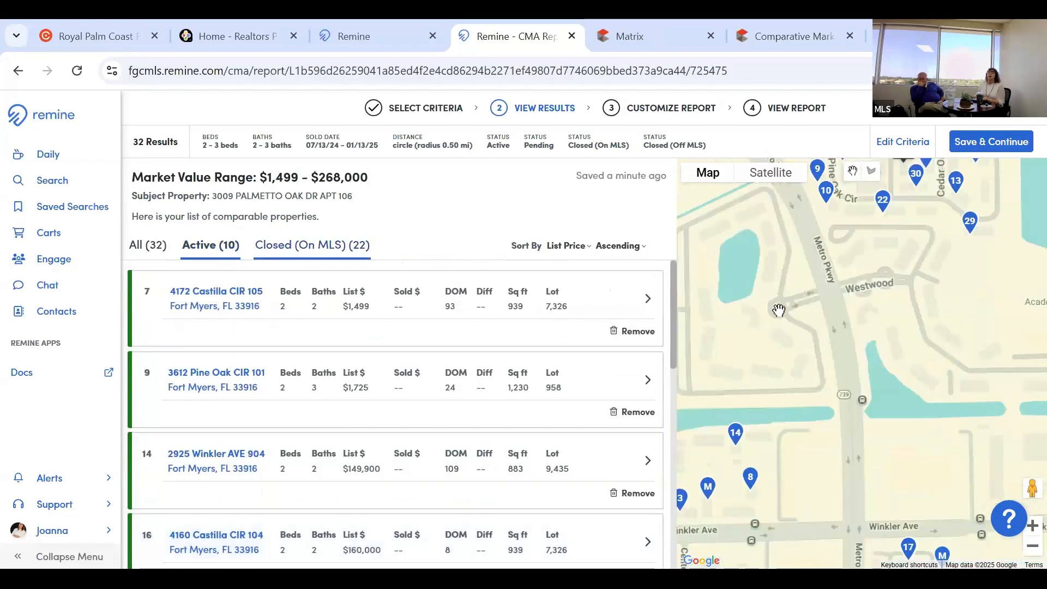
pyautogui.scroll(-2, 675, 341)
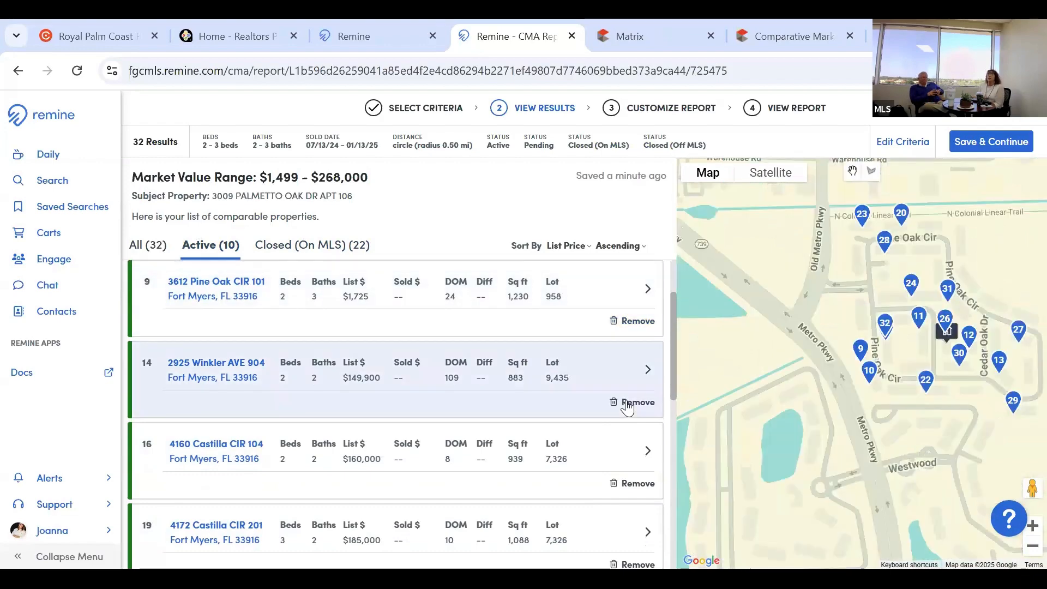
pyautogui.click(628, 404)
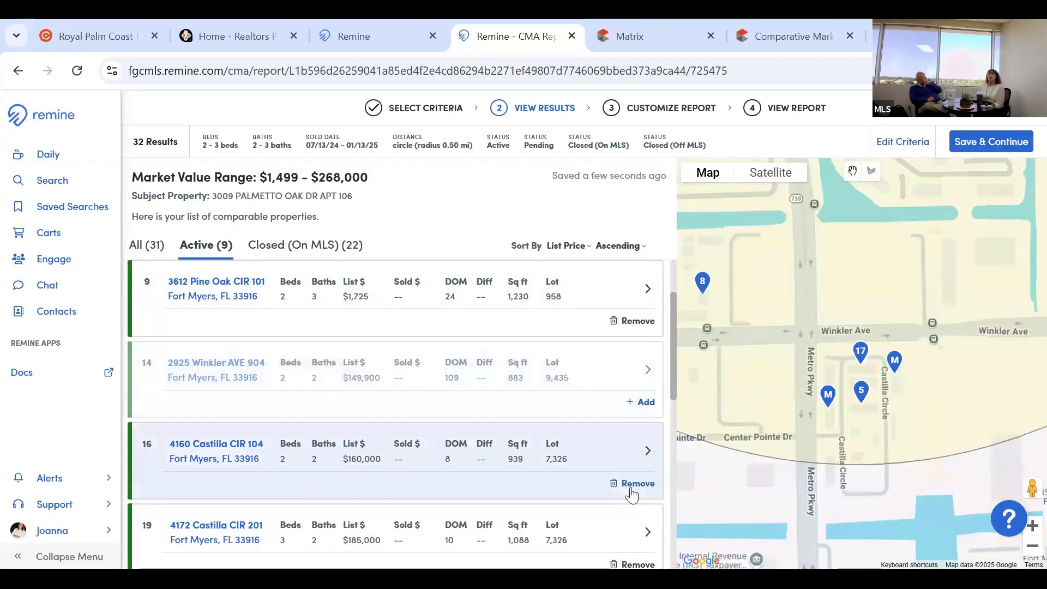
pyautogui.click(635, 484)
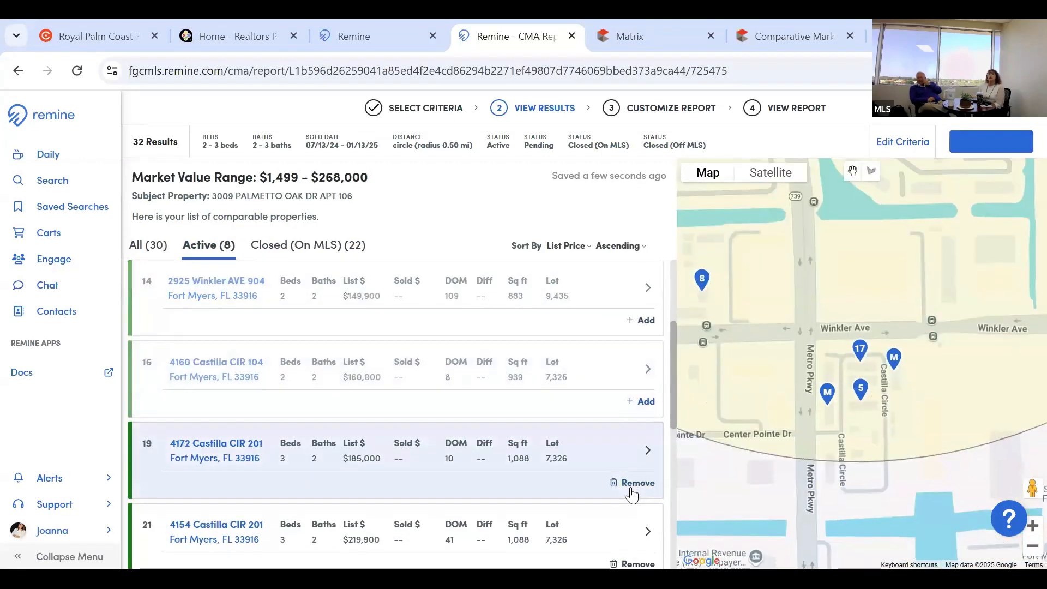
pyautogui.click(634, 483)
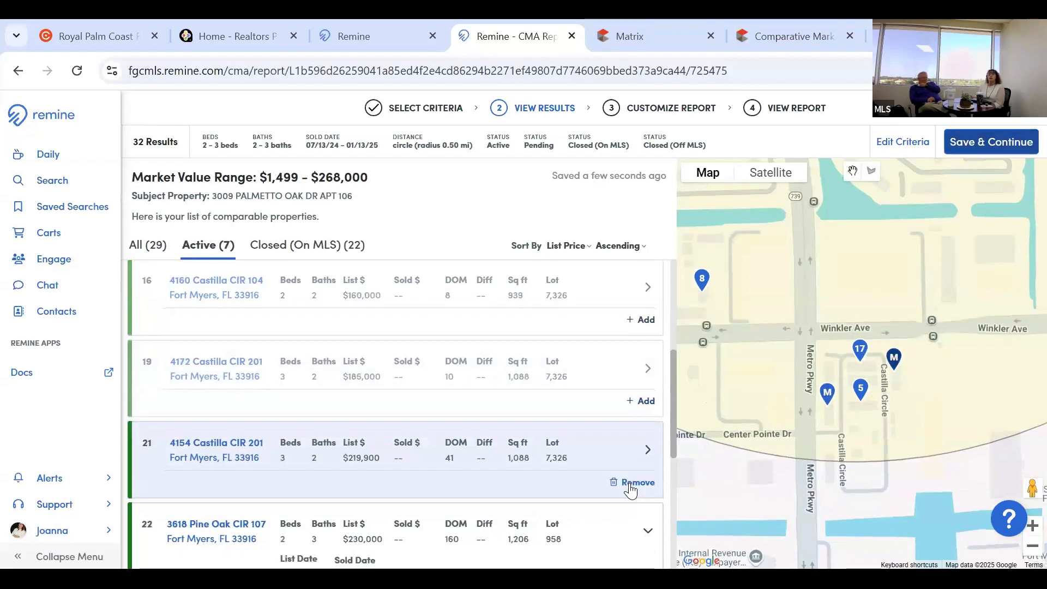
pyautogui.click(633, 483)
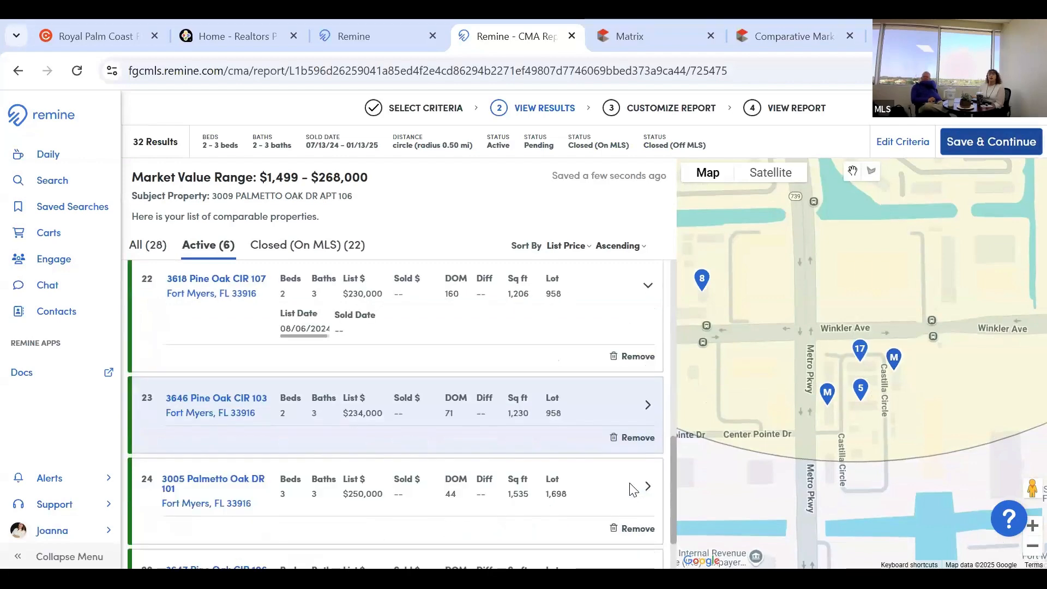
pyautogui.scroll(-1, 598, 484)
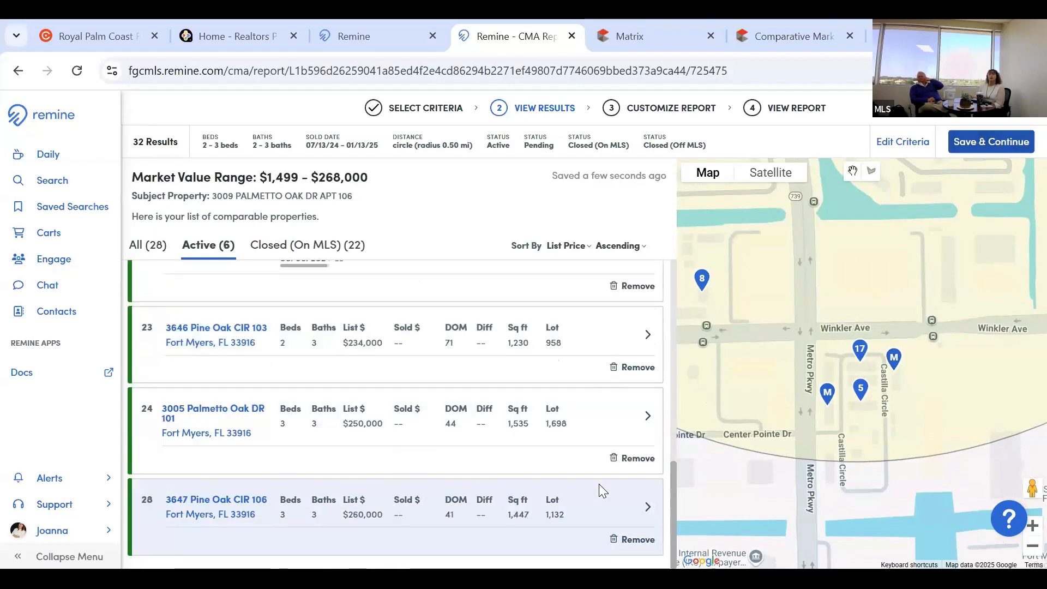
pyautogui.scroll(2, 599, 484)
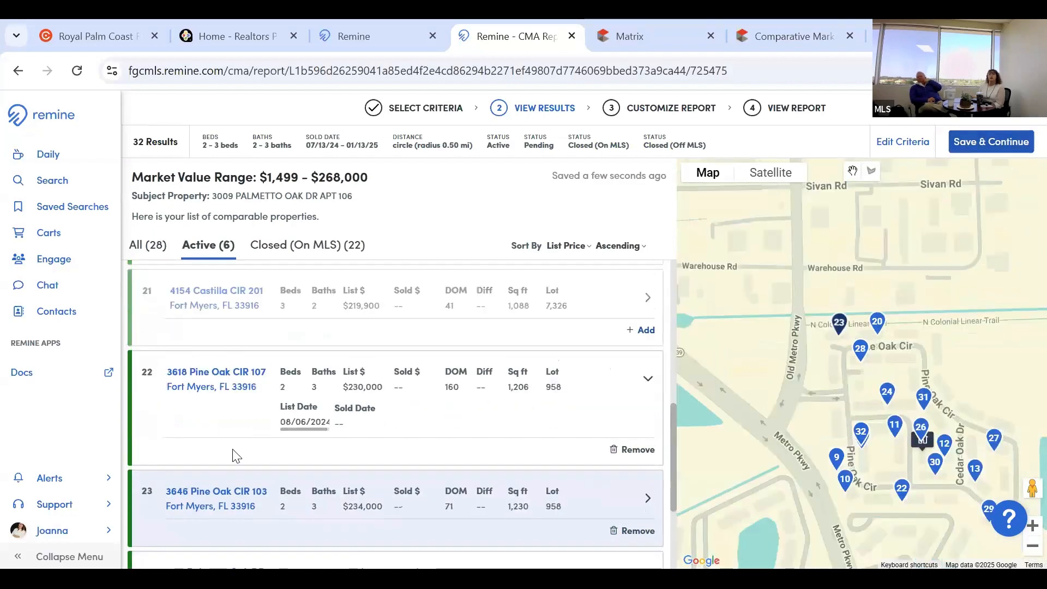
pyautogui.click(304, 245)
# Remove four Winkler Ave and two Castilla Cir listings from the closed comps.
pyautogui.scroll(-3, 366, 295)
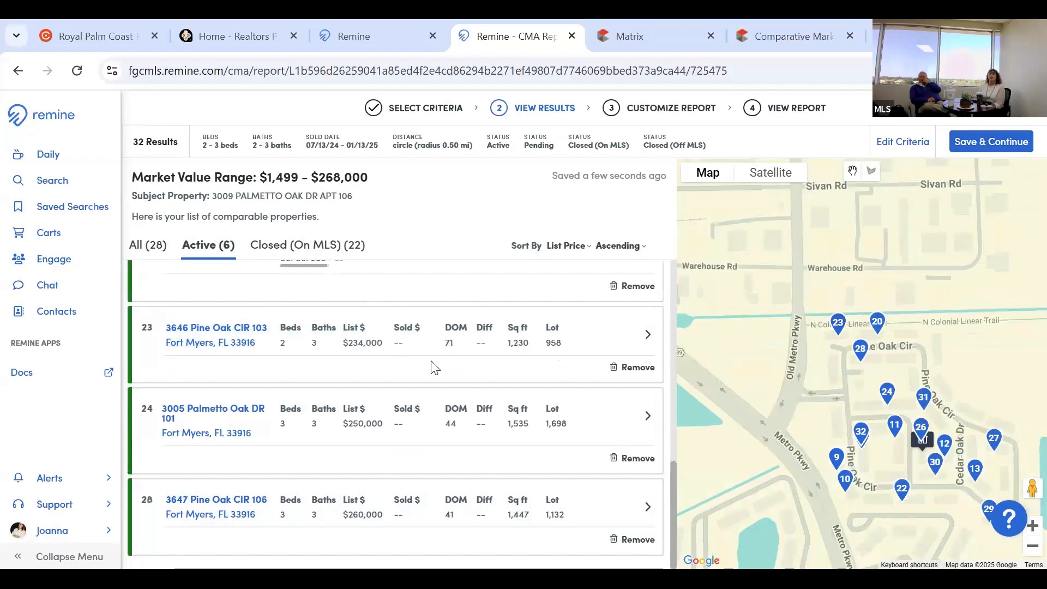
pyautogui.scroll(3, 614, 433)
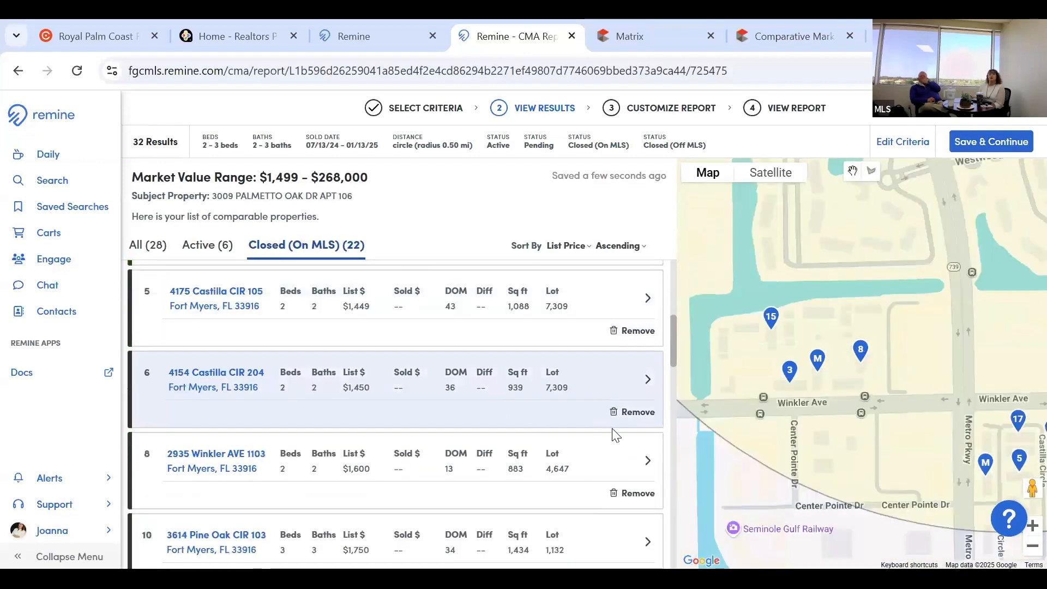
pyautogui.click(616, 493)
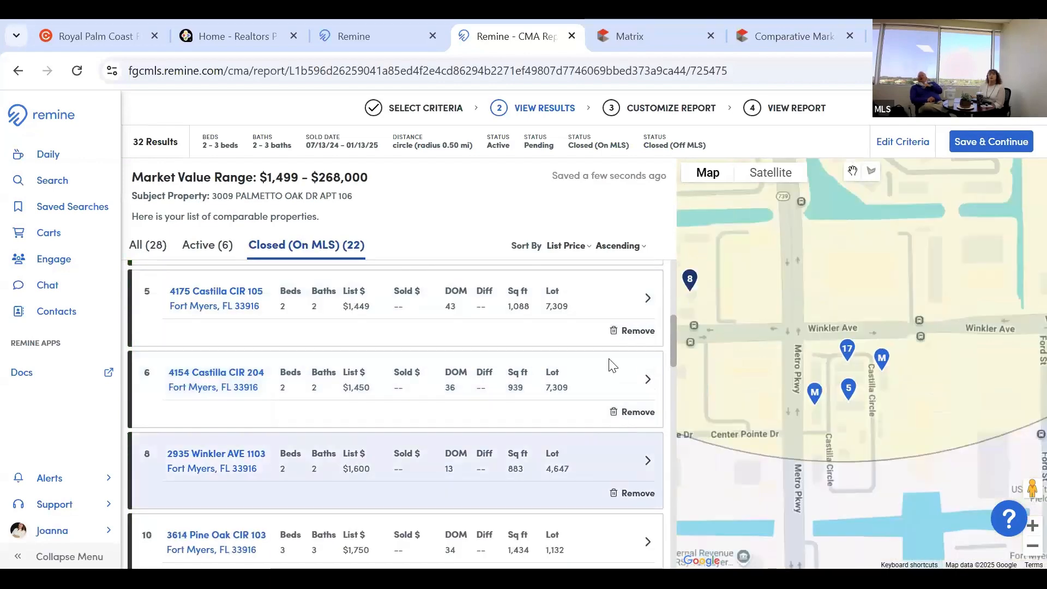
pyautogui.click(615, 412)
pyautogui.click(616, 335)
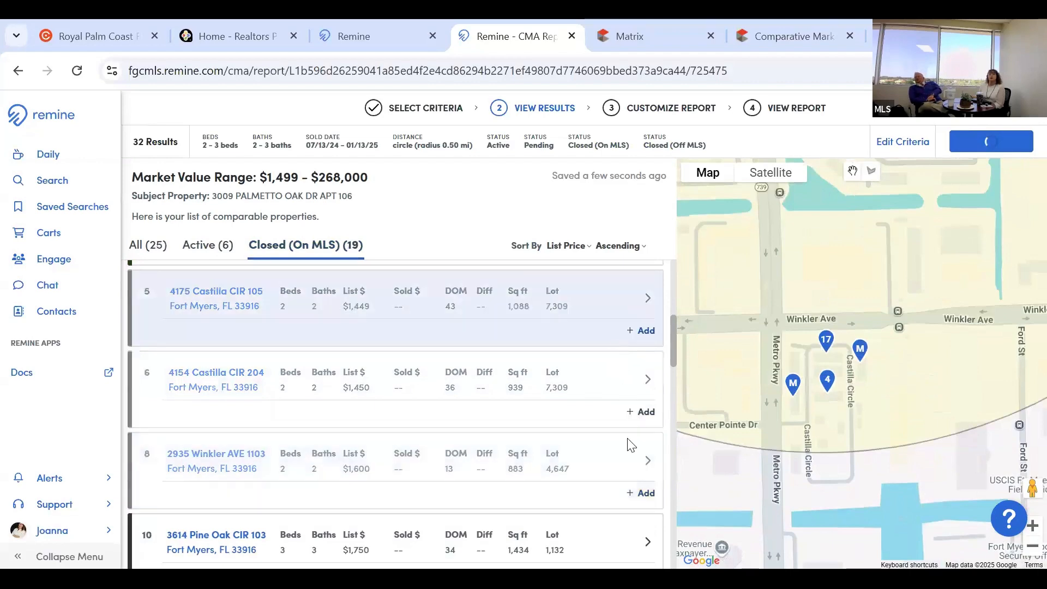
pyautogui.scroll(3, 642, 500)
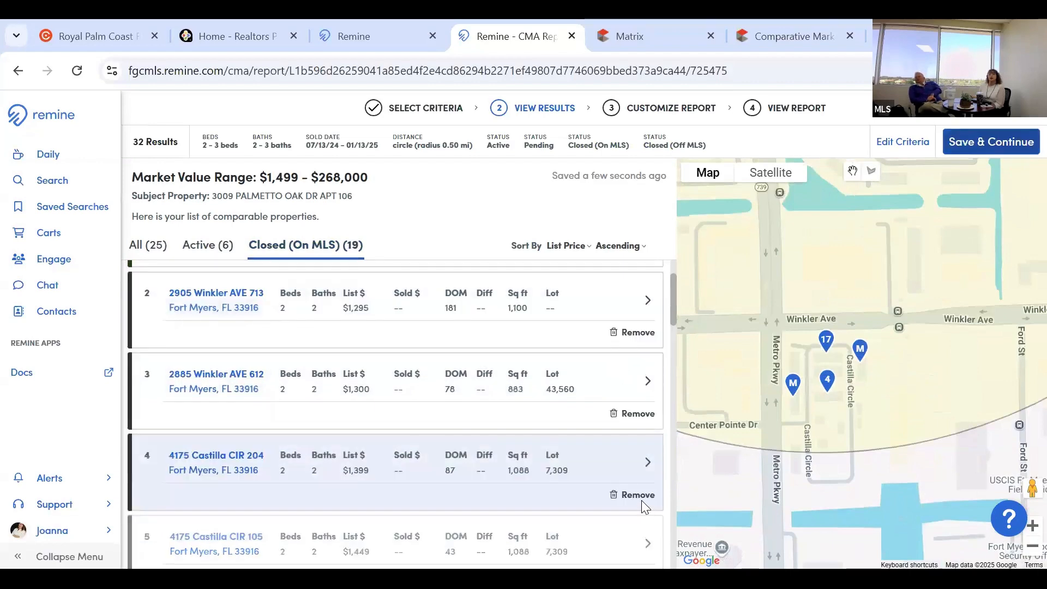
pyautogui.click(630, 415)
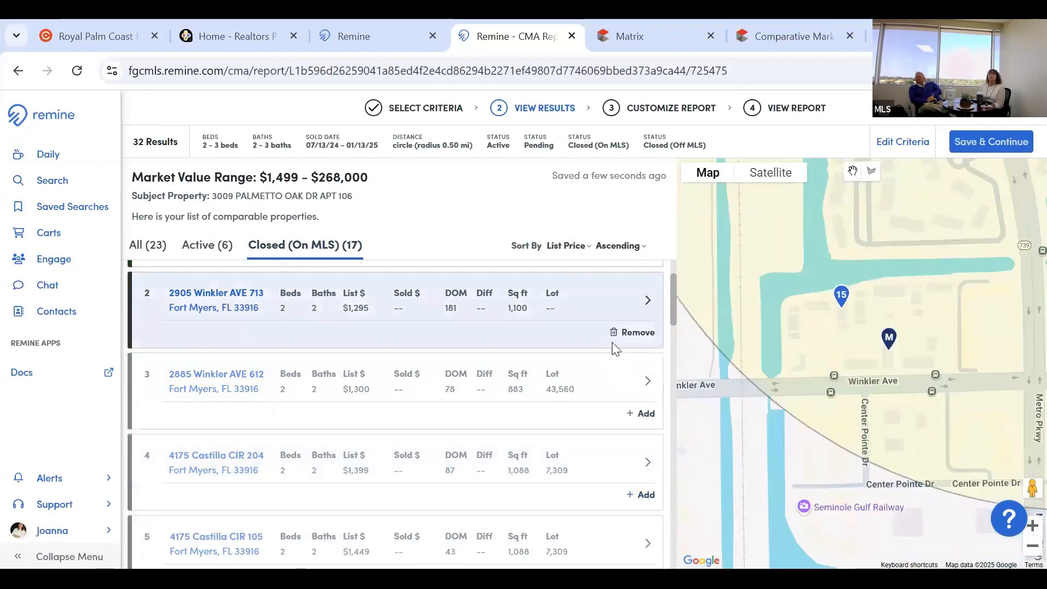
pyautogui.click(627, 336)
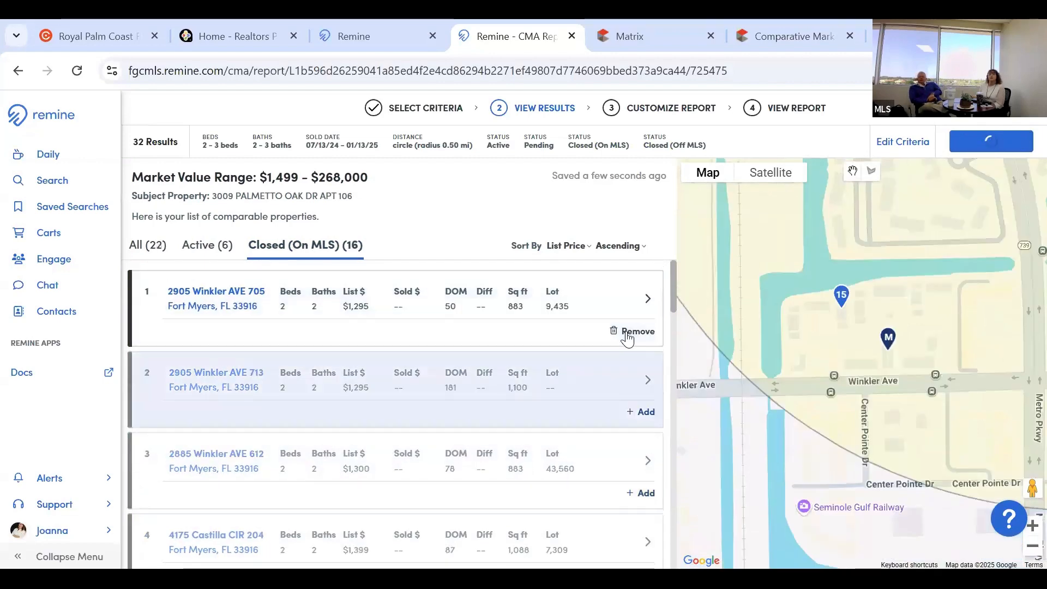
pyautogui.click(619, 335)
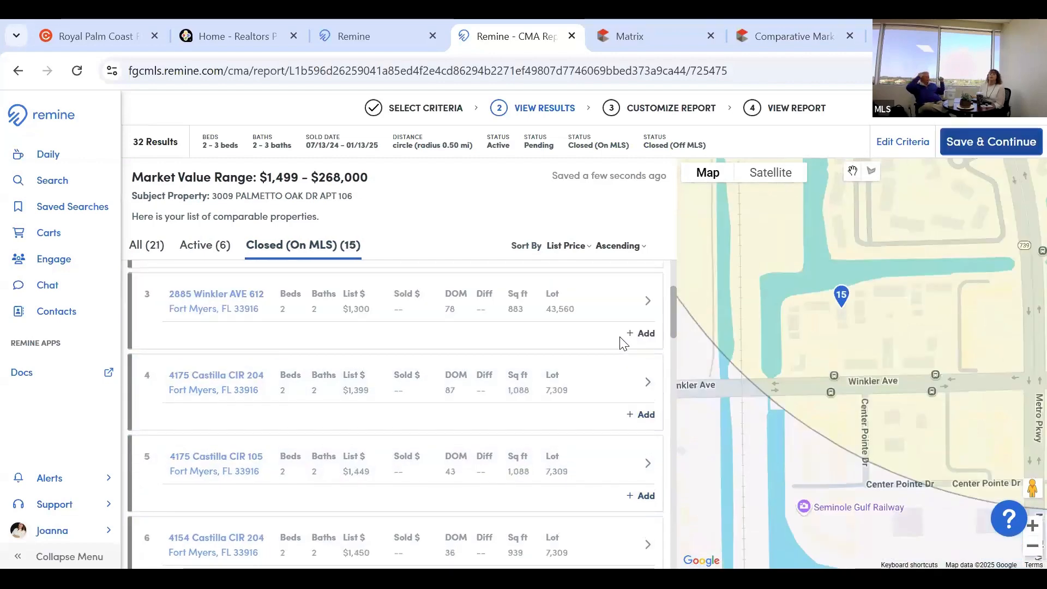
# Remove the Pine Oak Cir, Cedar Oak Dr and Palmetto Oak Dr closed comps, leaving 8 closed.
pyautogui.scroll(-3, 623, 344)
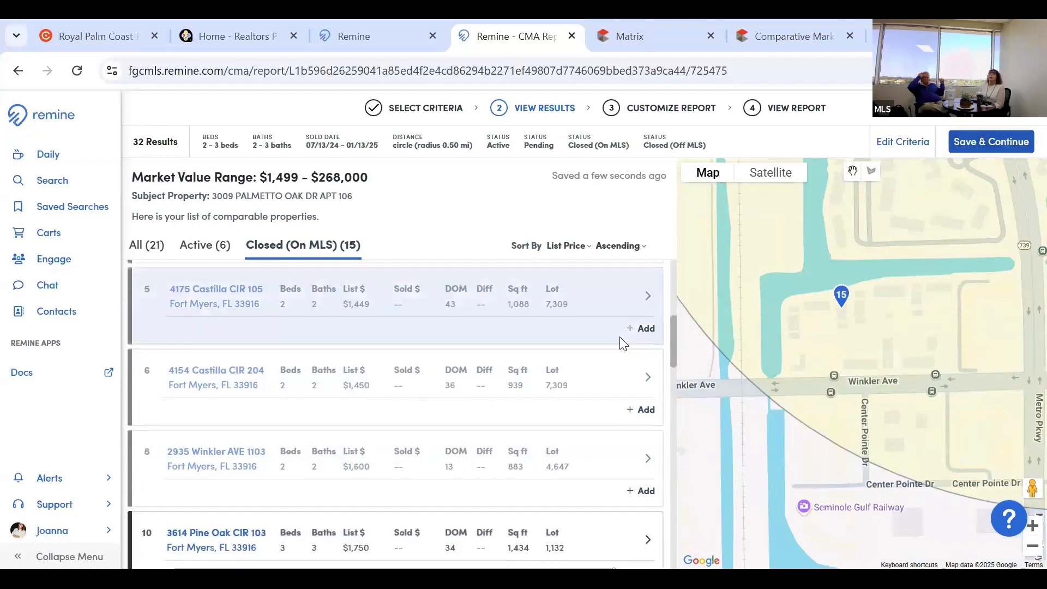
pyautogui.scroll(-5, 623, 343)
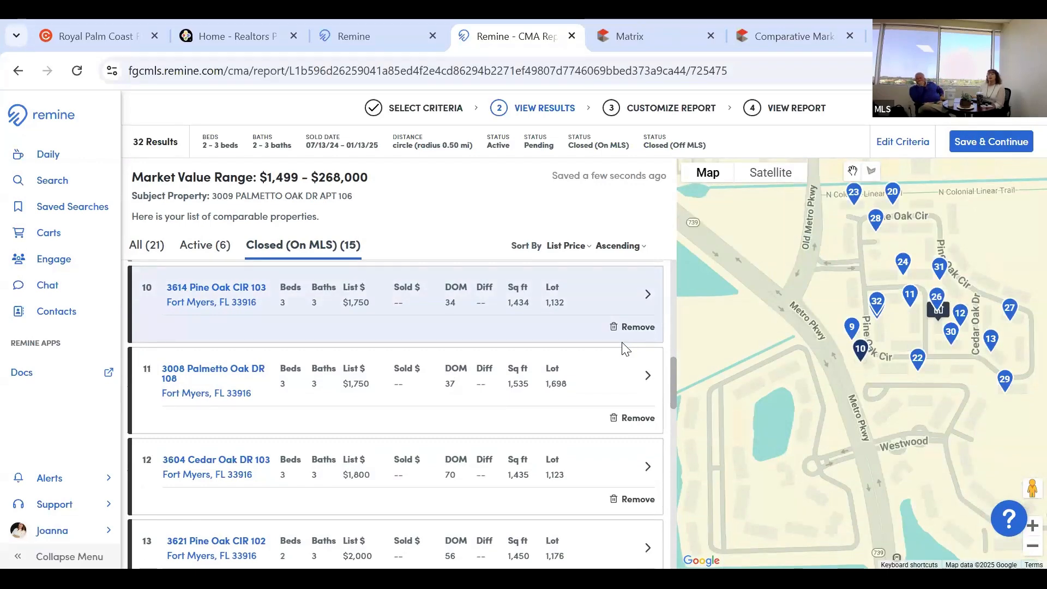
pyautogui.scroll(-1, 627, 367)
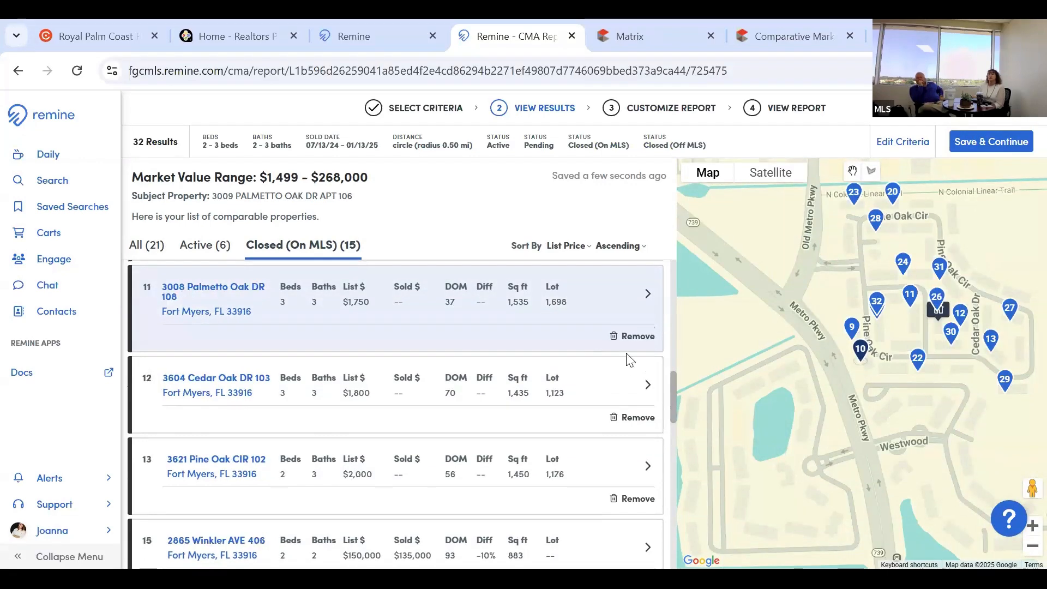
pyautogui.scroll(-1, 626, 355)
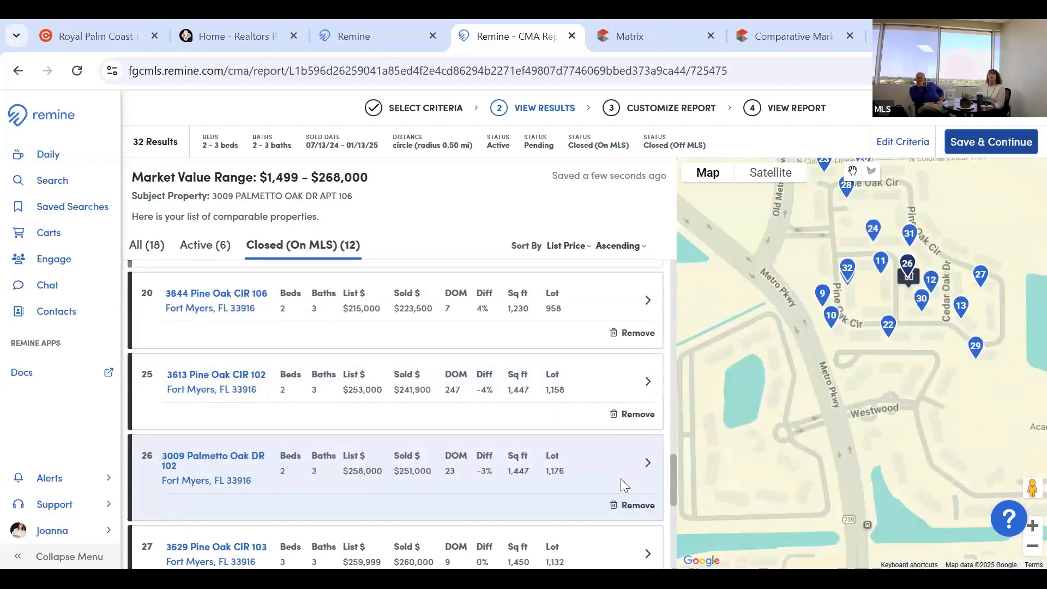
pyautogui.scroll(-3, 620, 477)
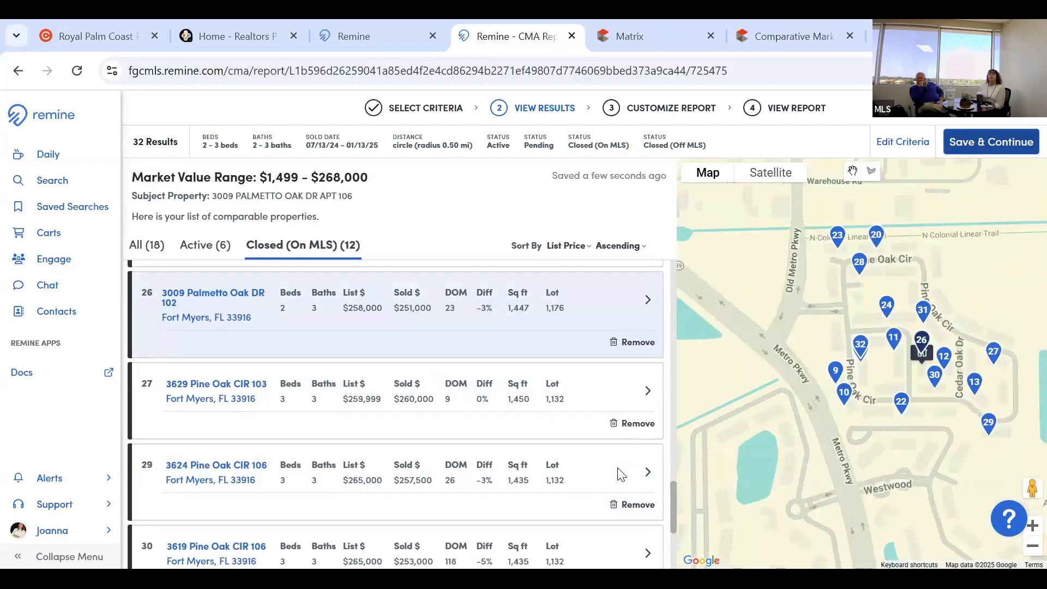
pyautogui.scroll(-2, 618, 470)
pyautogui.scroll(-2, 613, 521)
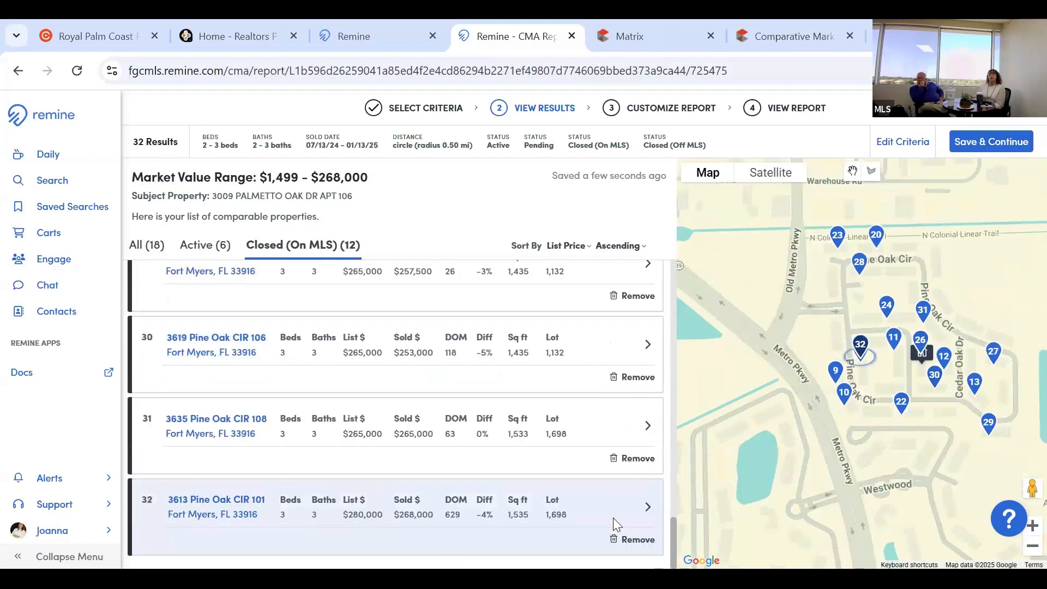
pyautogui.scroll(3, 613, 524)
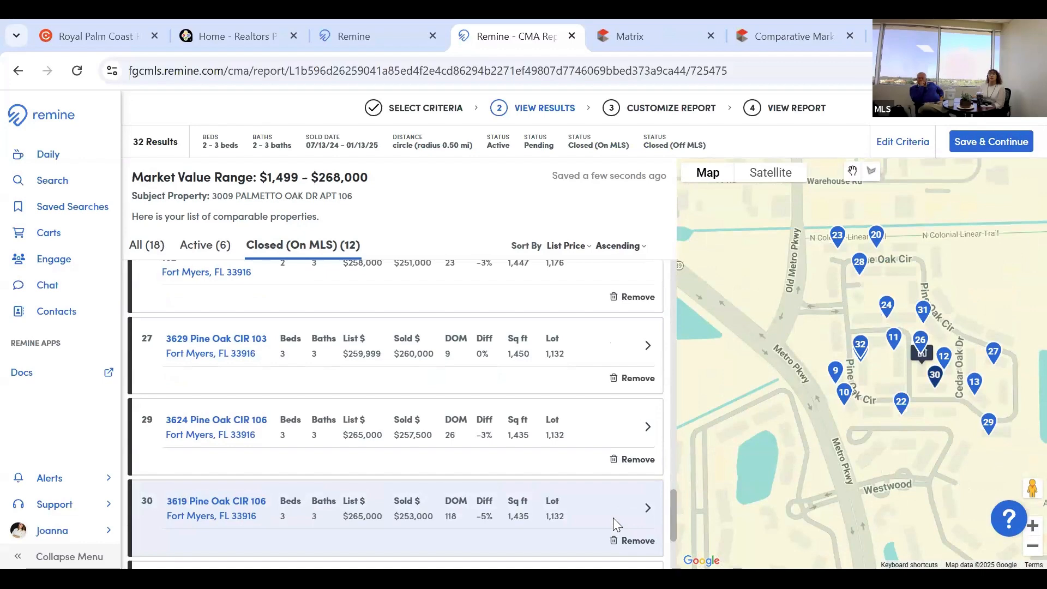
pyautogui.scroll(3, 613, 524)
pyautogui.scroll(5, 636, 506)
pyautogui.scroll(5, 643, 539)
pyautogui.click(643, 536)
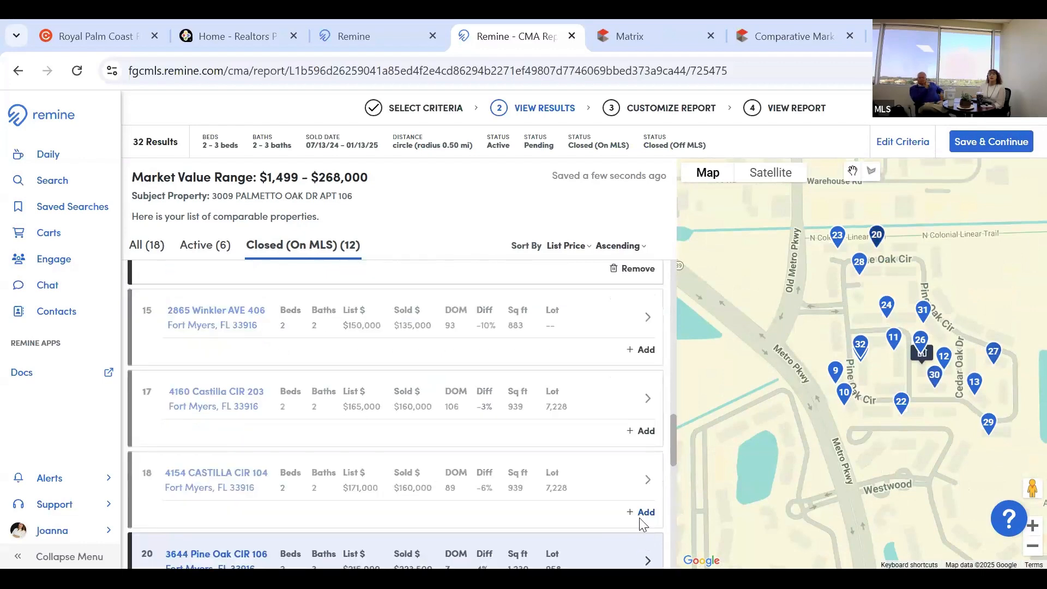
pyautogui.click(640, 457)
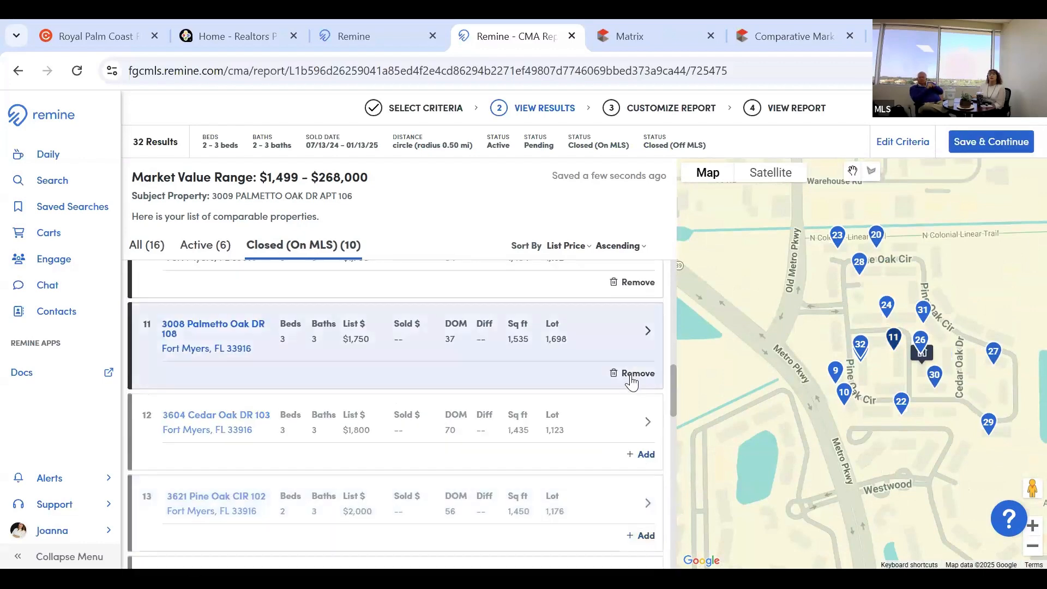
pyautogui.scroll(4, 630, 530)
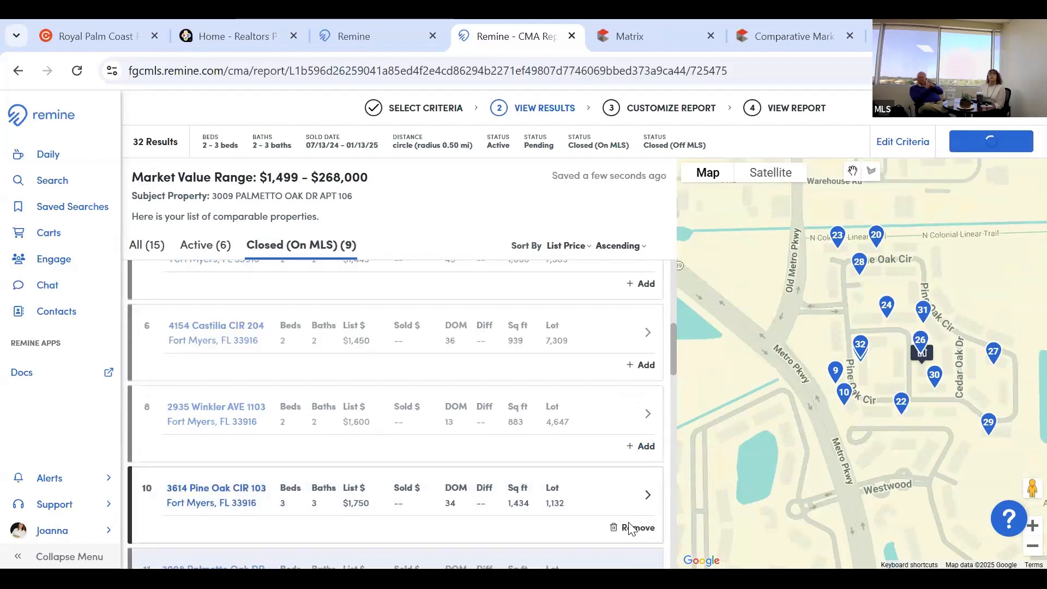
pyautogui.click(630, 530)
pyautogui.click(206, 249)
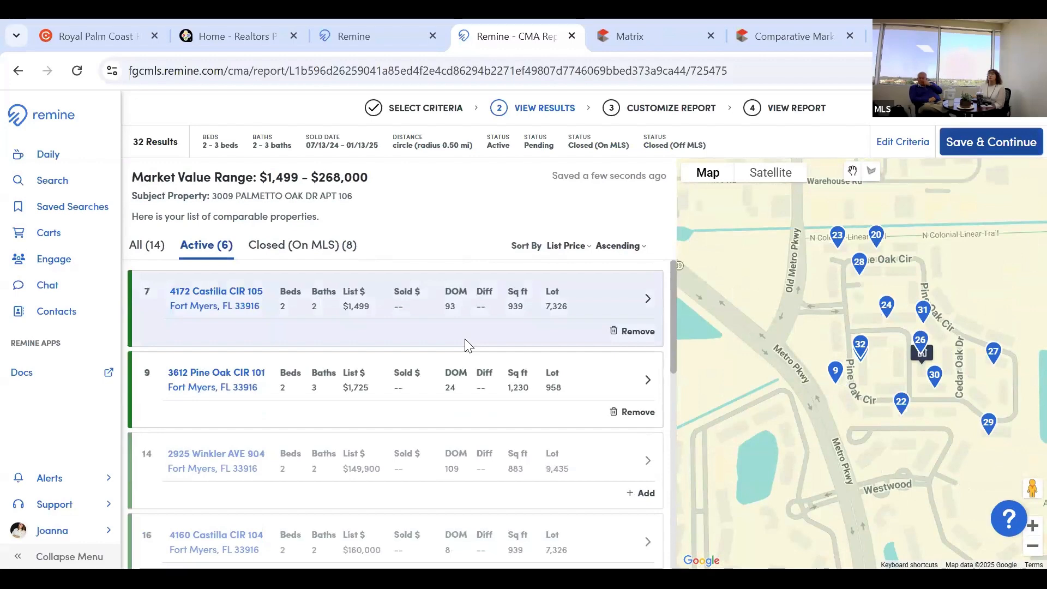
# Remove the rental-priced active listings, leaving 4 active and 12 comps total.
pyautogui.click(480, 333)
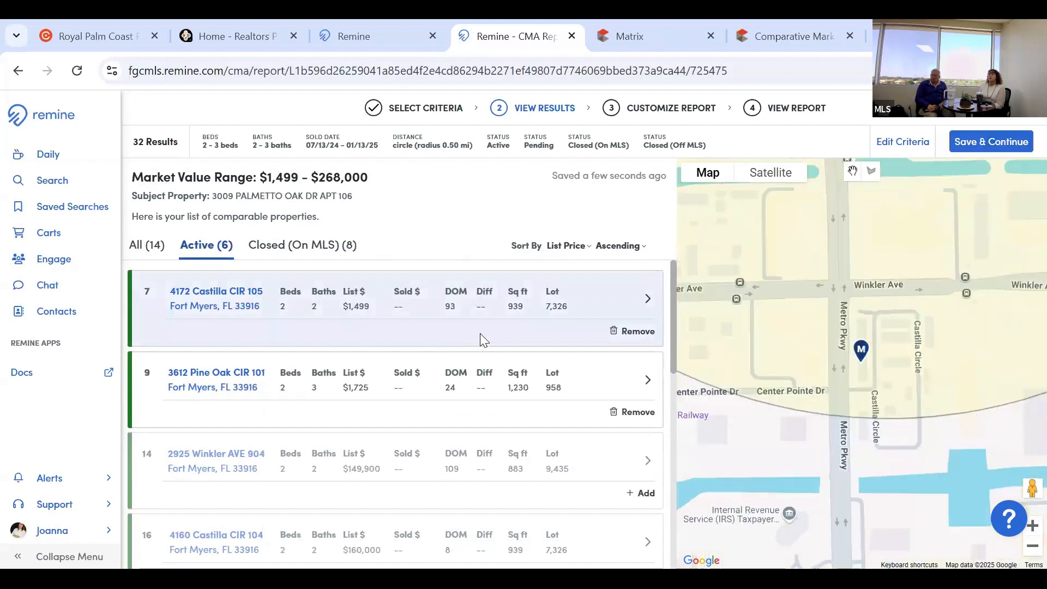
pyautogui.click(633, 408)
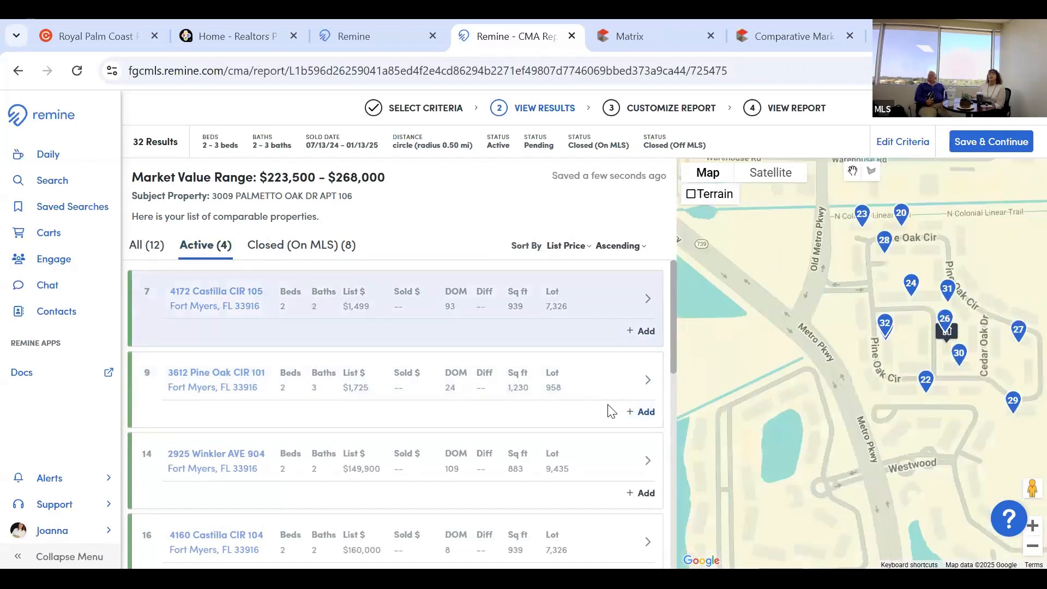
pyautogui.scroll(-3, 607, 403)
pyautogui.scroll(-3, 603, 352)
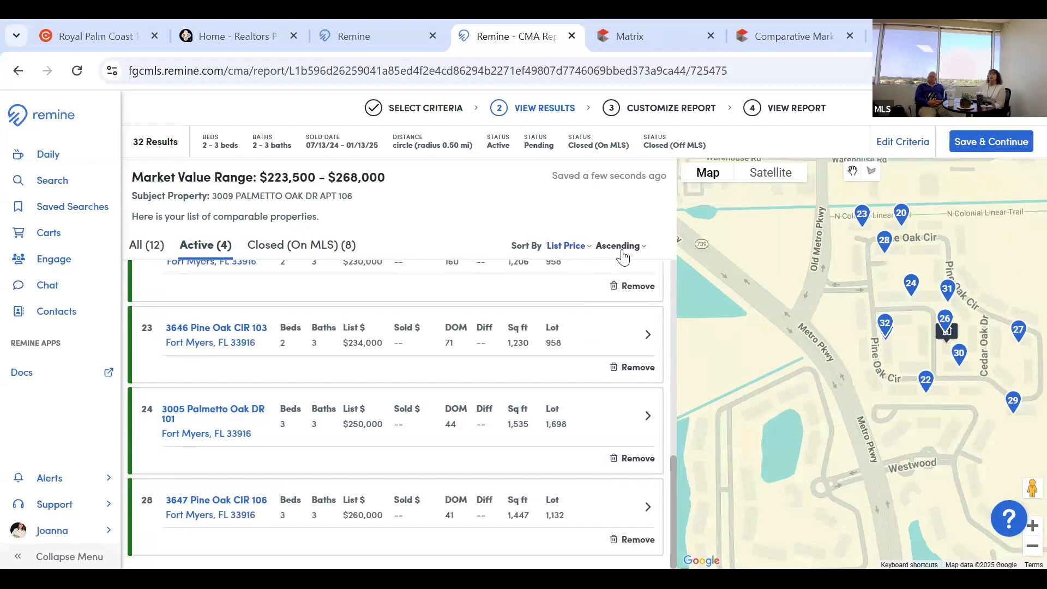
# Keep the list-price-ascending sort and Save & Continue the 12-comp selection.
pyautogui.click(569, 246)
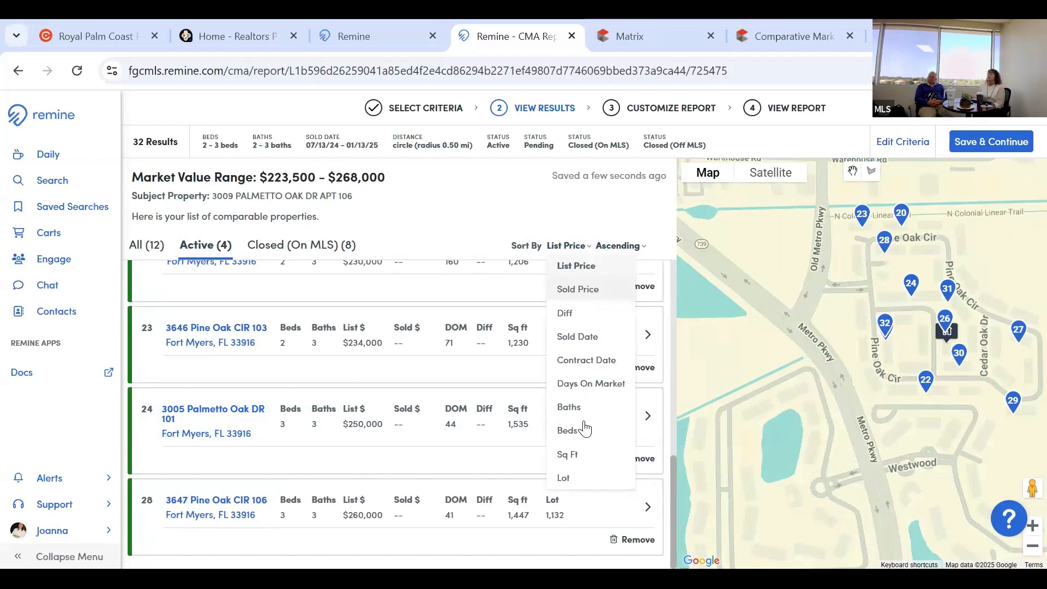
pyautogui.click(572, 246)
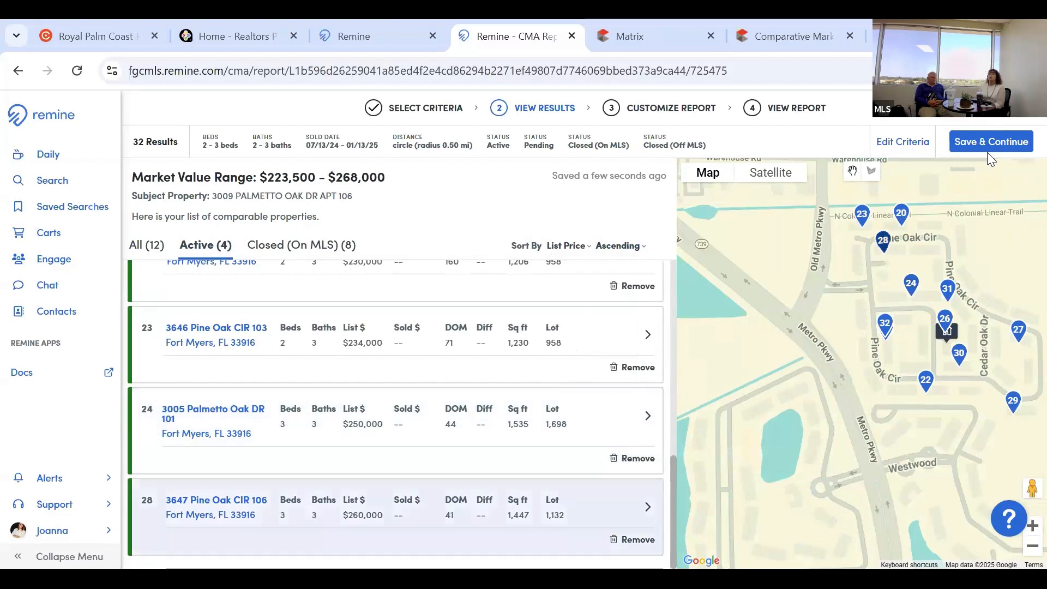
pyautogui.click(998, 146)
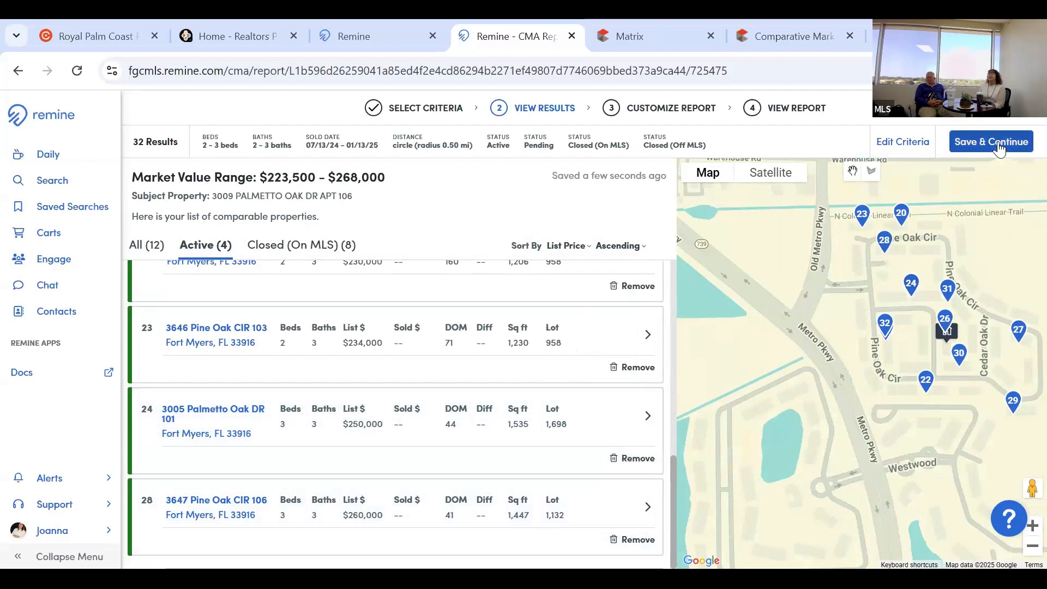
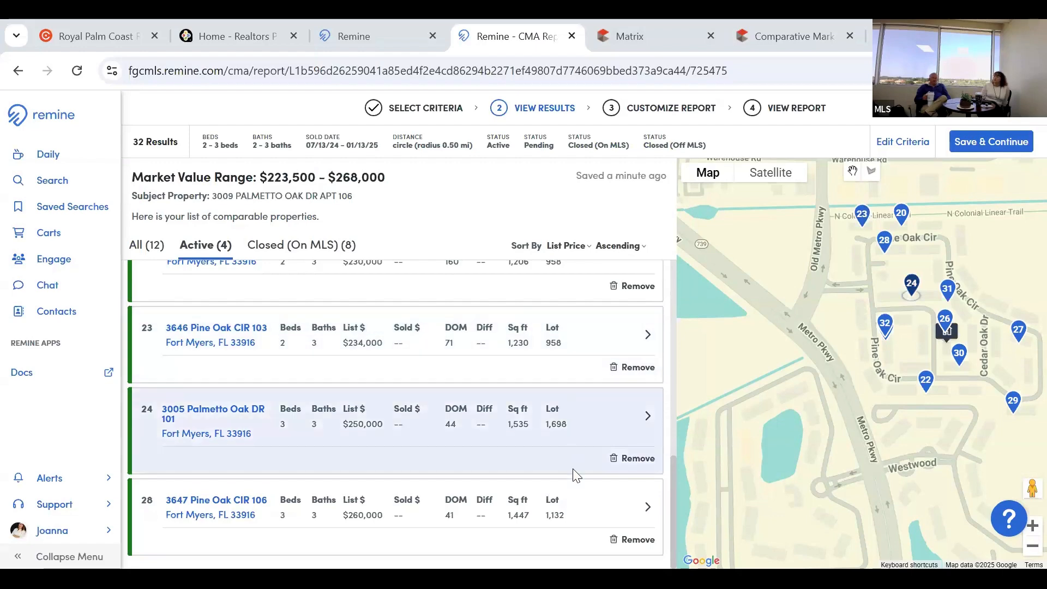
pyautogui.scroll(10, 572, 462)
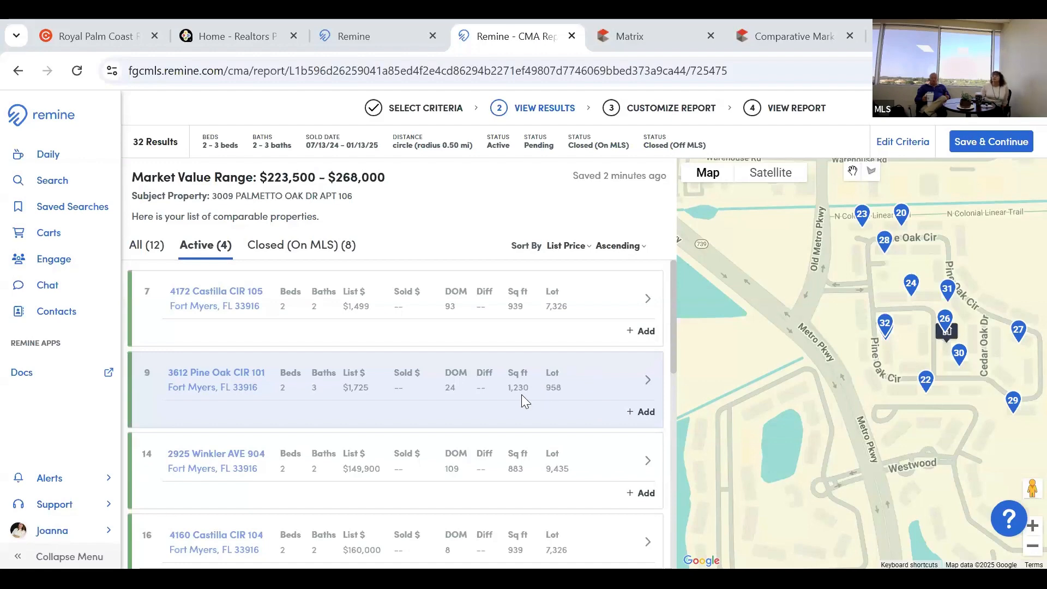
pyautogui.scroll(-6, 521, 394)
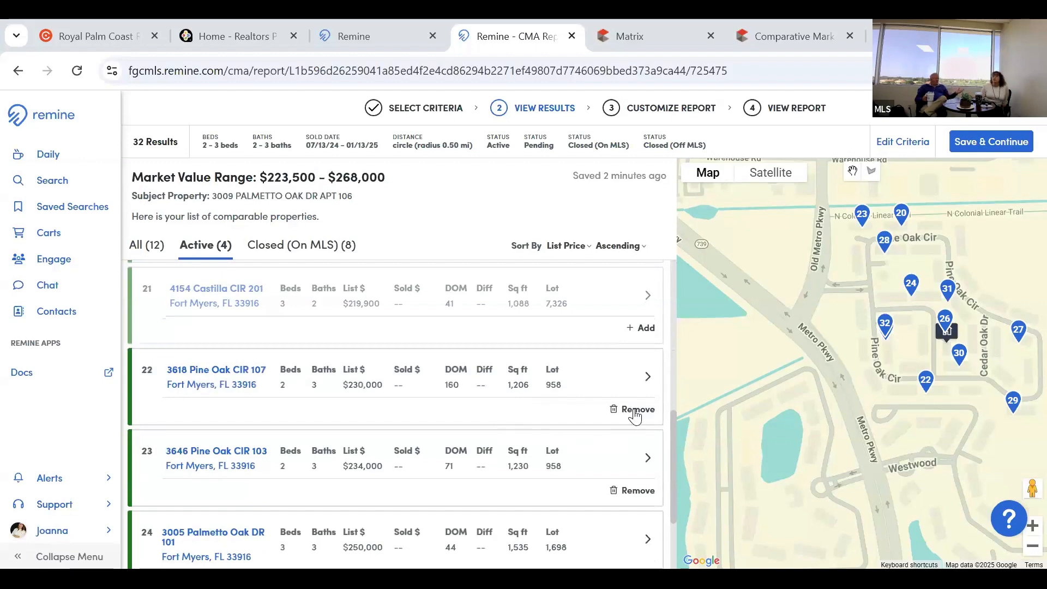
pyautogui.click(594, 405)
pyautogui.click(593, 404)
pyautogui.scroll(-1, 289, 295)
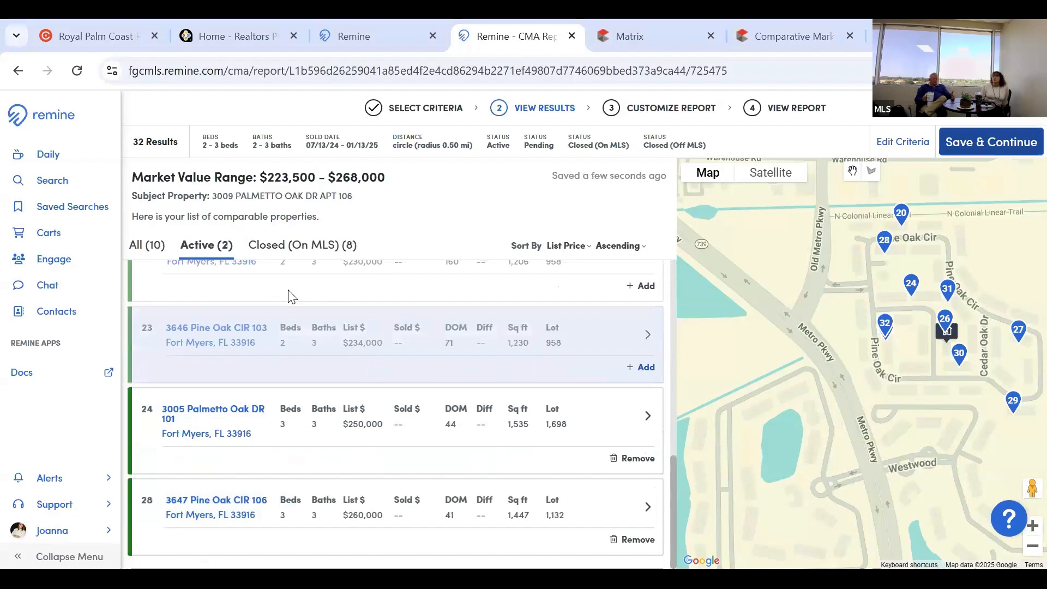
pyautogui.click(314, 250)
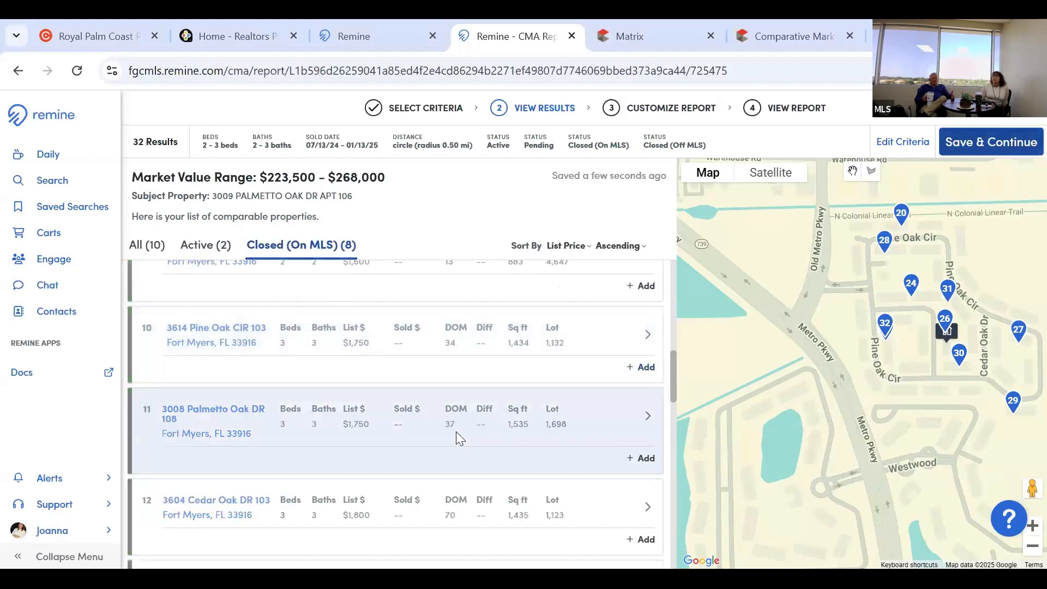
pyautogui.scroll(10, 456, 431)
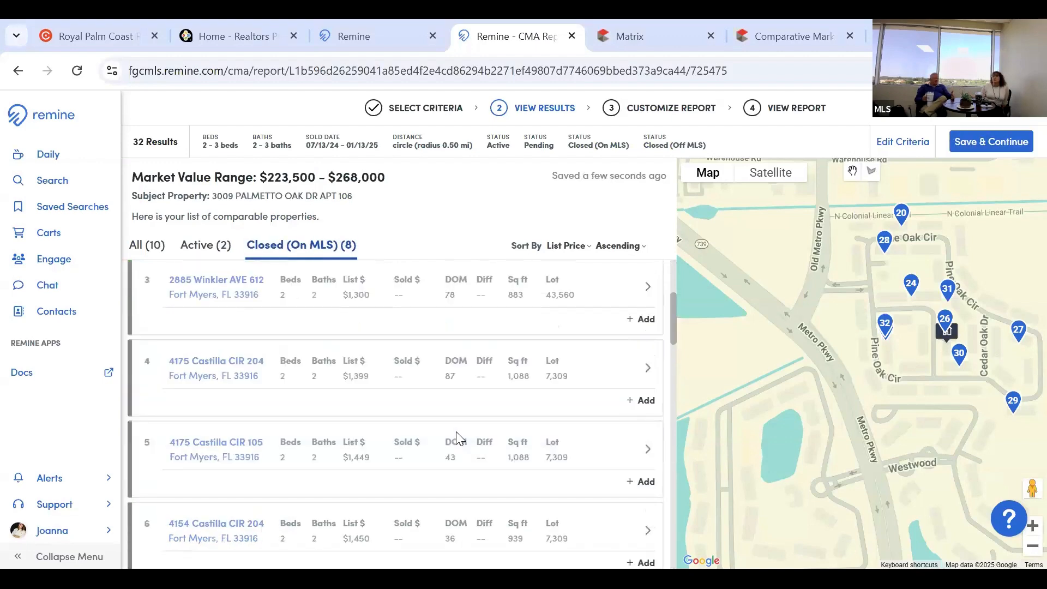
pyautogui.scroll(-2, 457, 436)
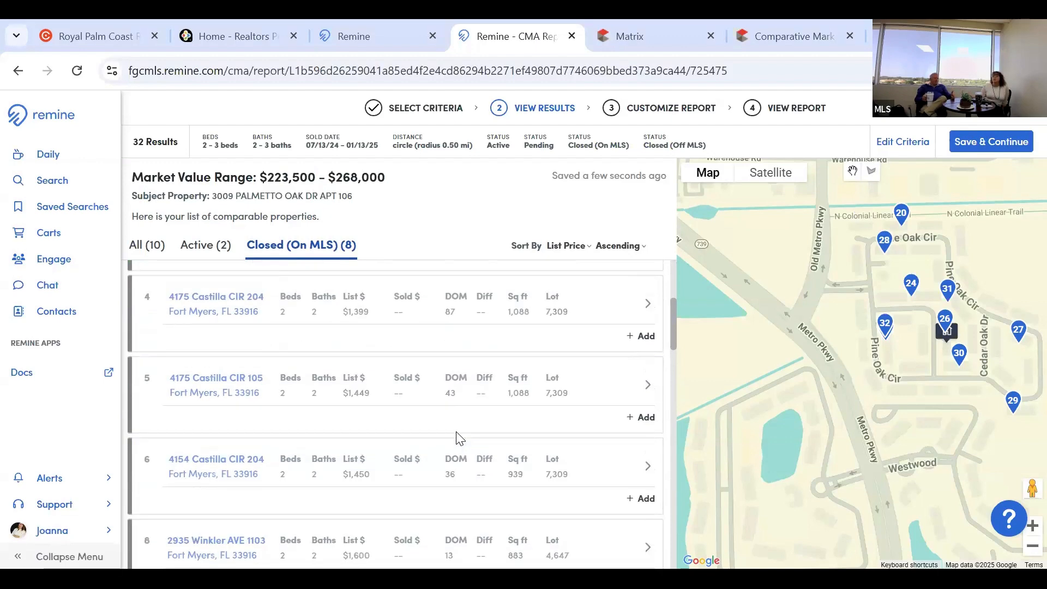
pyautogui.scroll(-8, 457, 436)
pyautogui.scroll(-5, 456, 438)
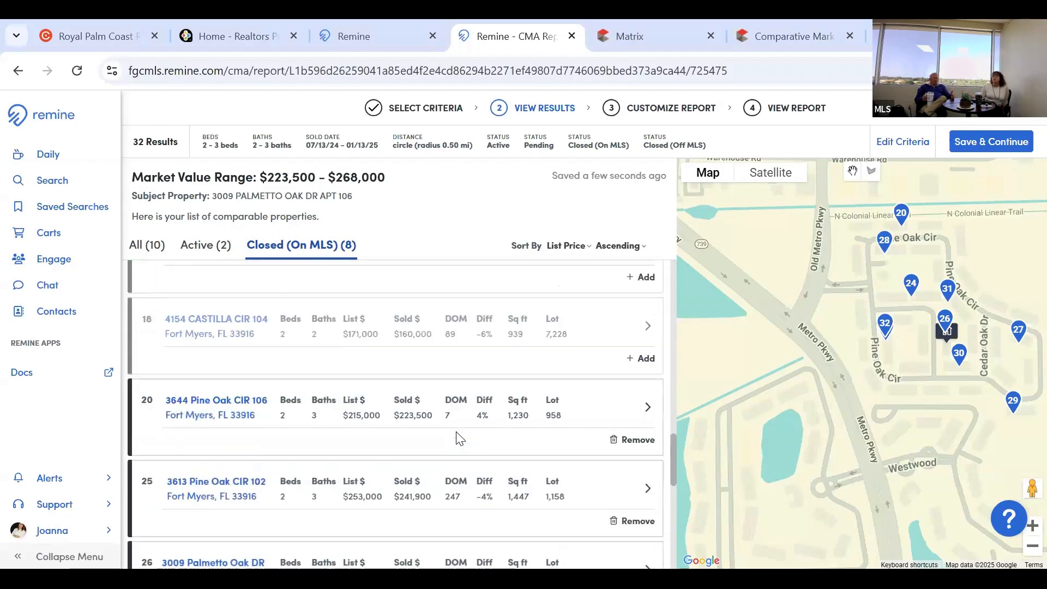
pyautogui.scroll(-2, 632, 384)
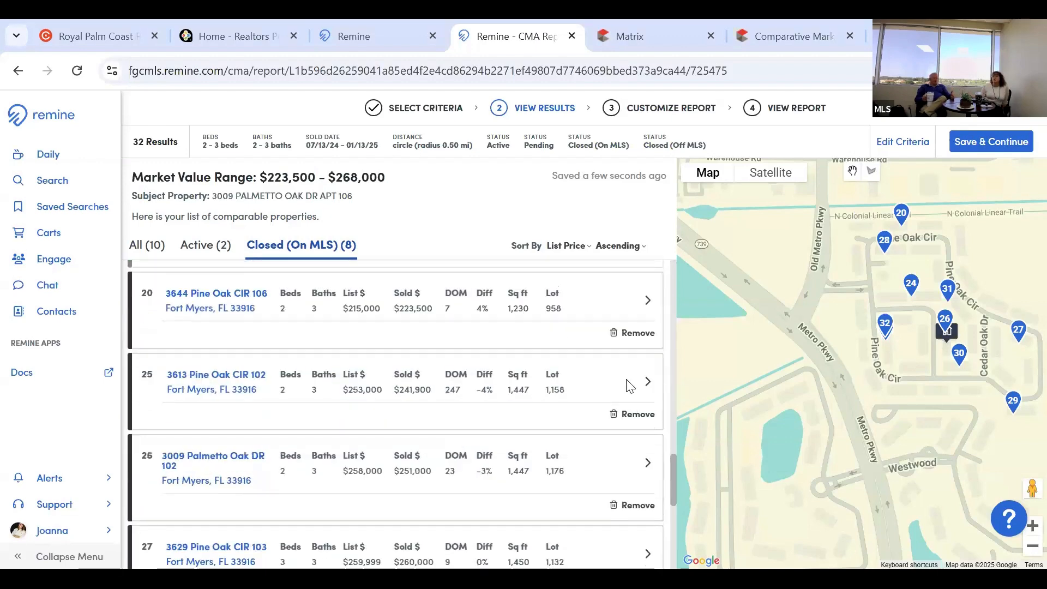
pyautogui.scroll(1, 632, 412)
pyautogui.click(632, 412)
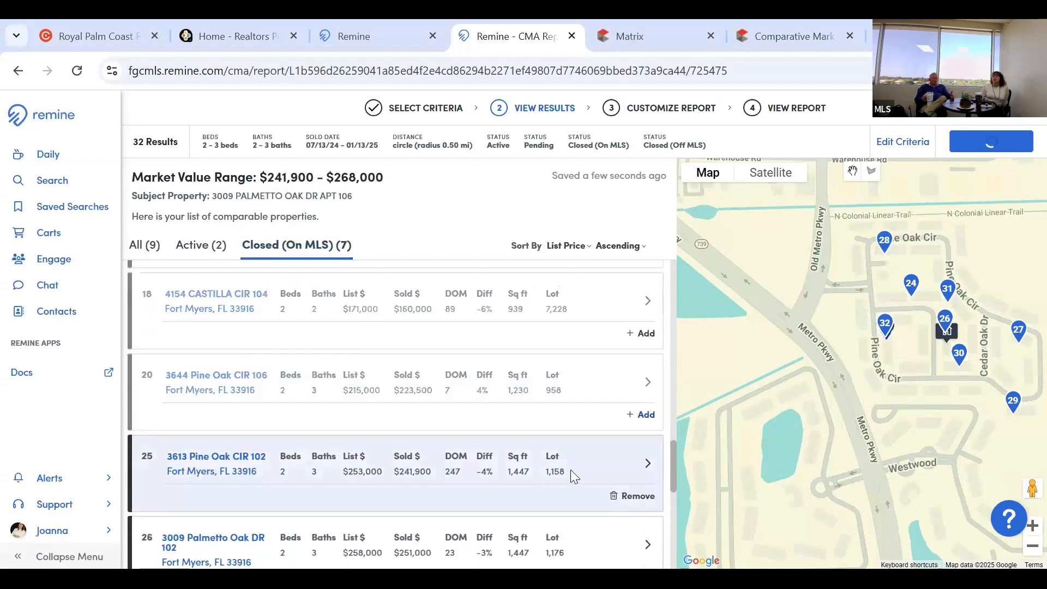
pyautogui.scroll(-1, 631, 428)
pyautogui.click(631, 429)
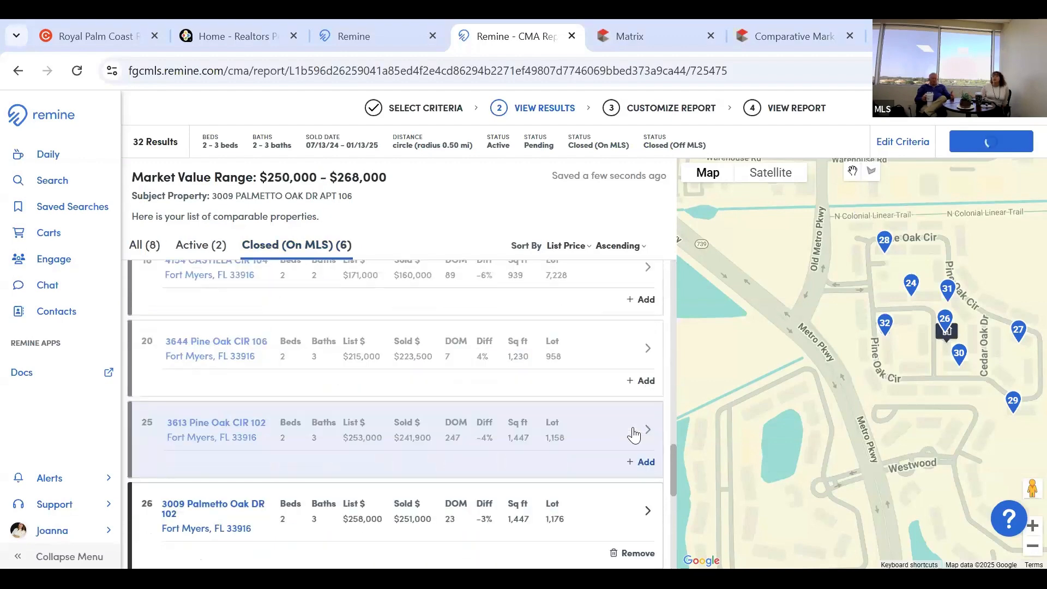
pyautogui.scroll(-2, 551, 417)
pyautogui.click(552, 417)
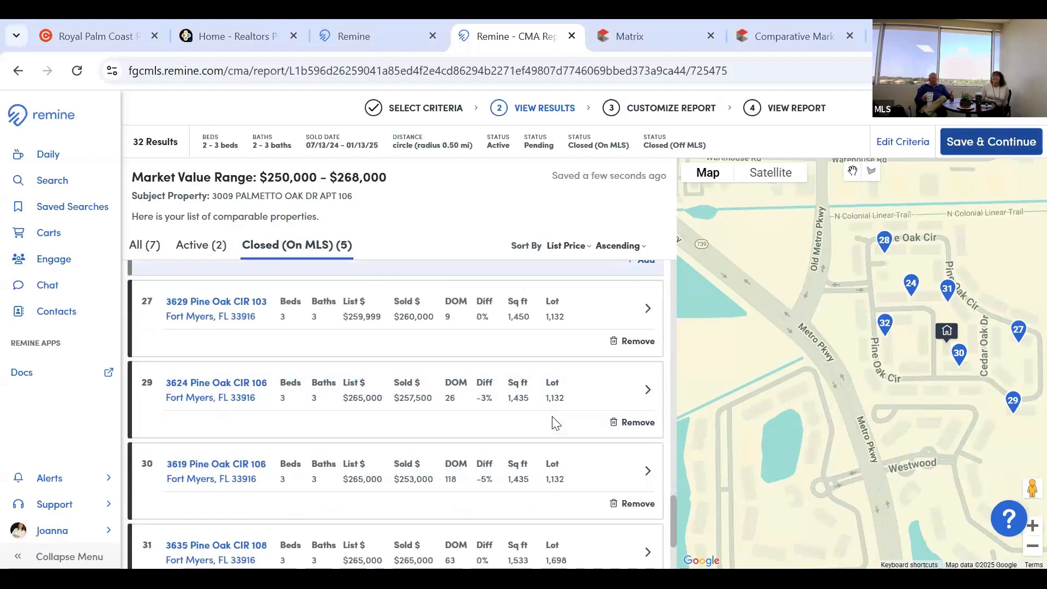
pyautogui.scroll(-2, 554, 423)
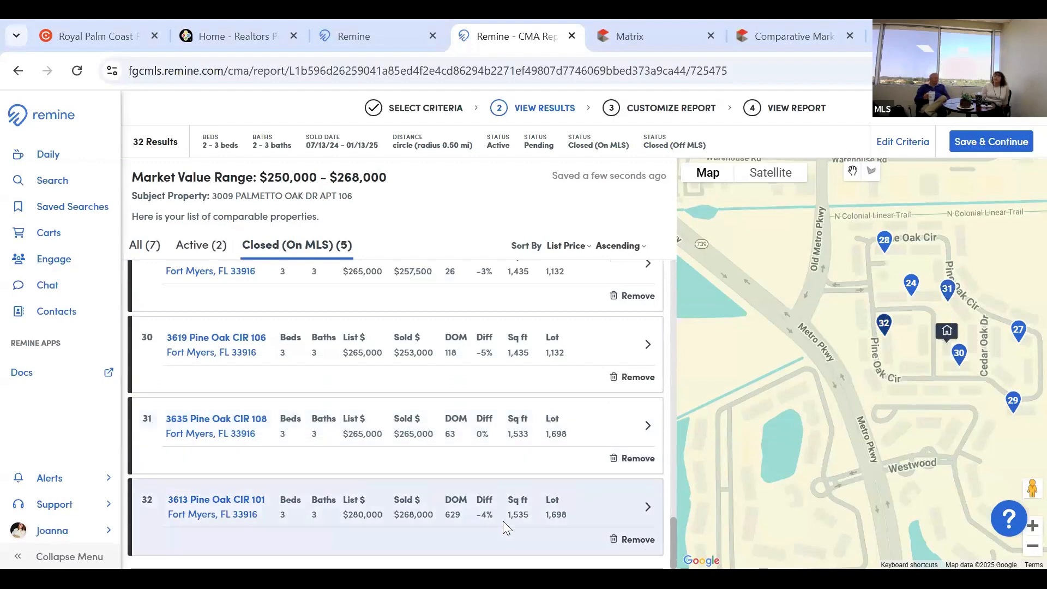
pyautogui.scroll(4, 502, 521)
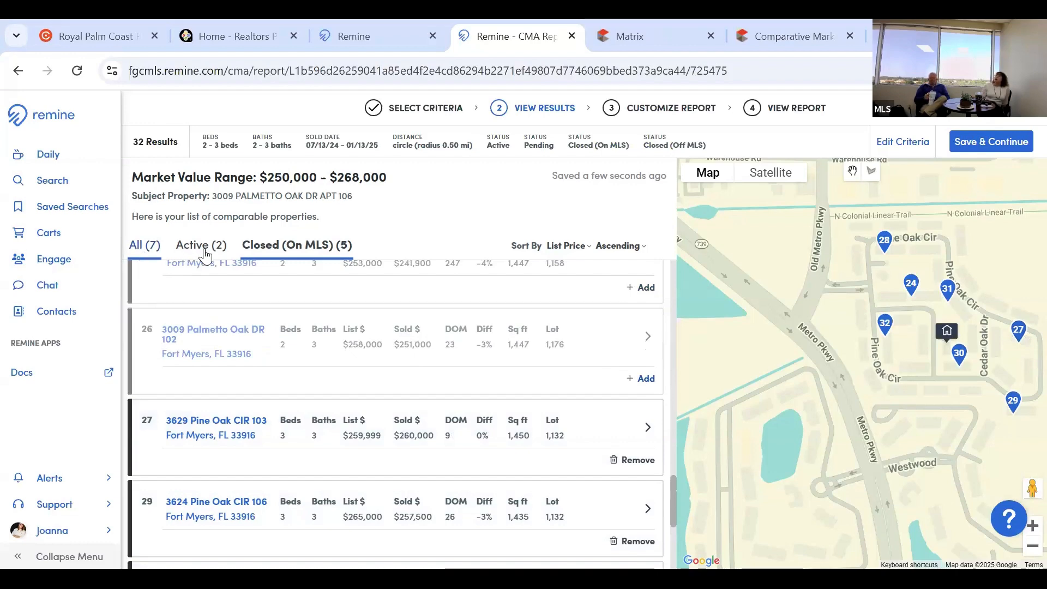
pyautogui.click(289, 254)
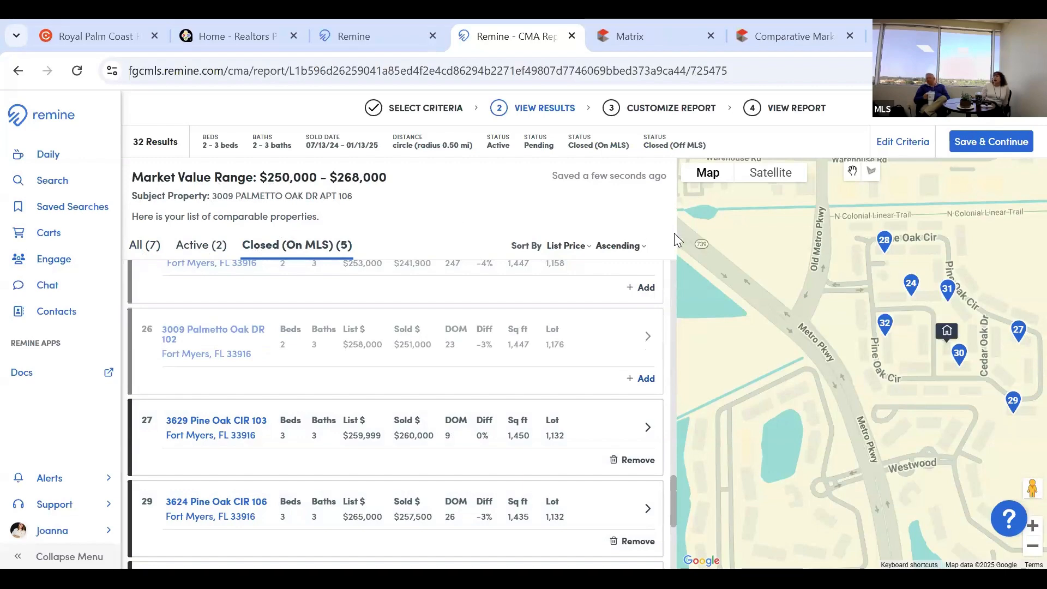
# Review comp 30 from its map marker, then Save & Continue the 7-comp selection.
pyautogui.click(953, 366)
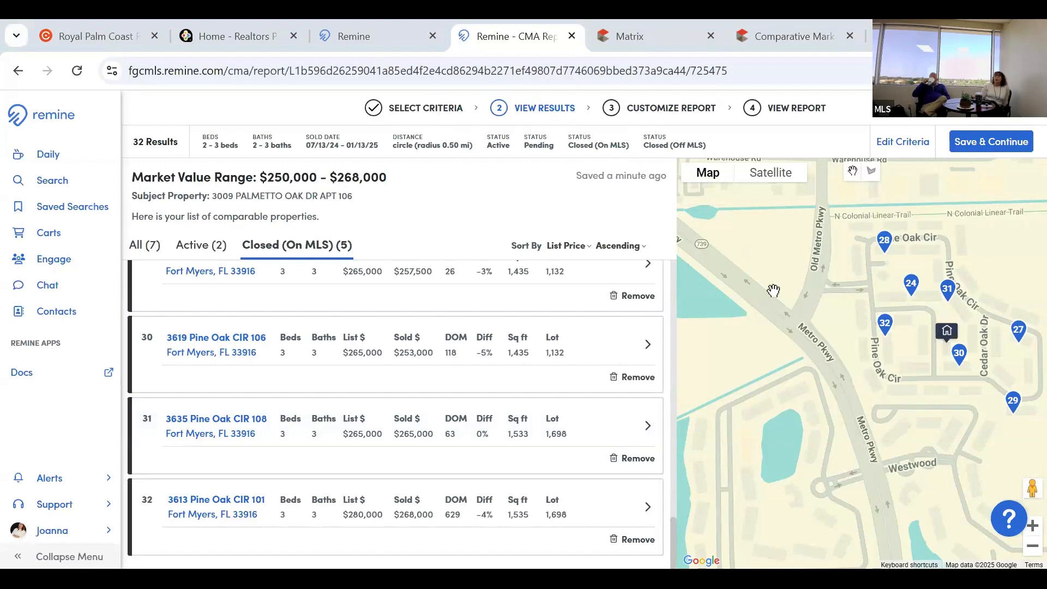
pyautogui.click(991, 146)
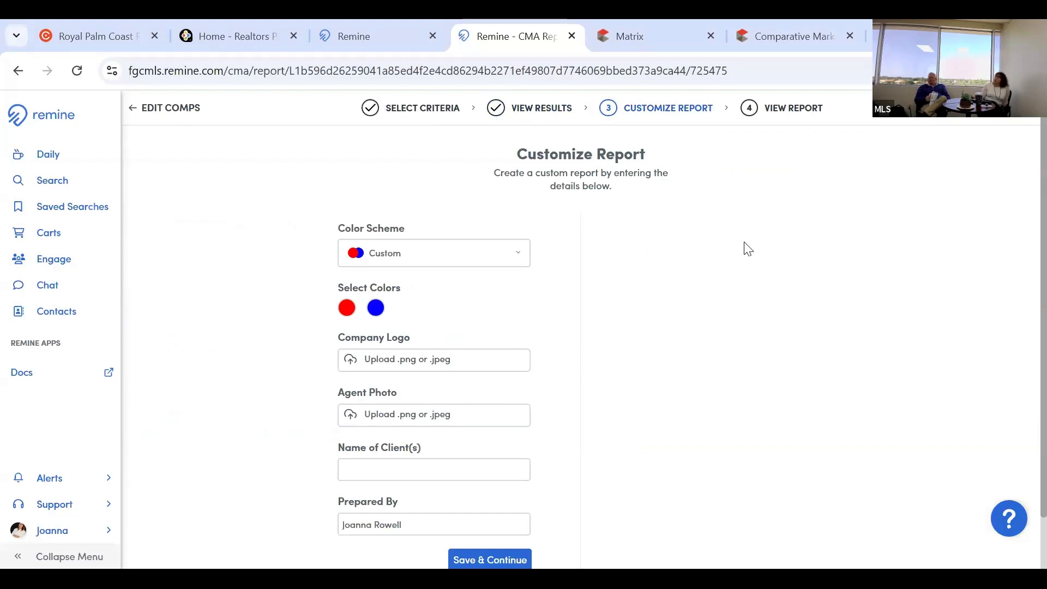
# Try the eXp Realty colour scheme, revert to Custom, and start editing the red custom colour.
pyautogui.click(517, 262)
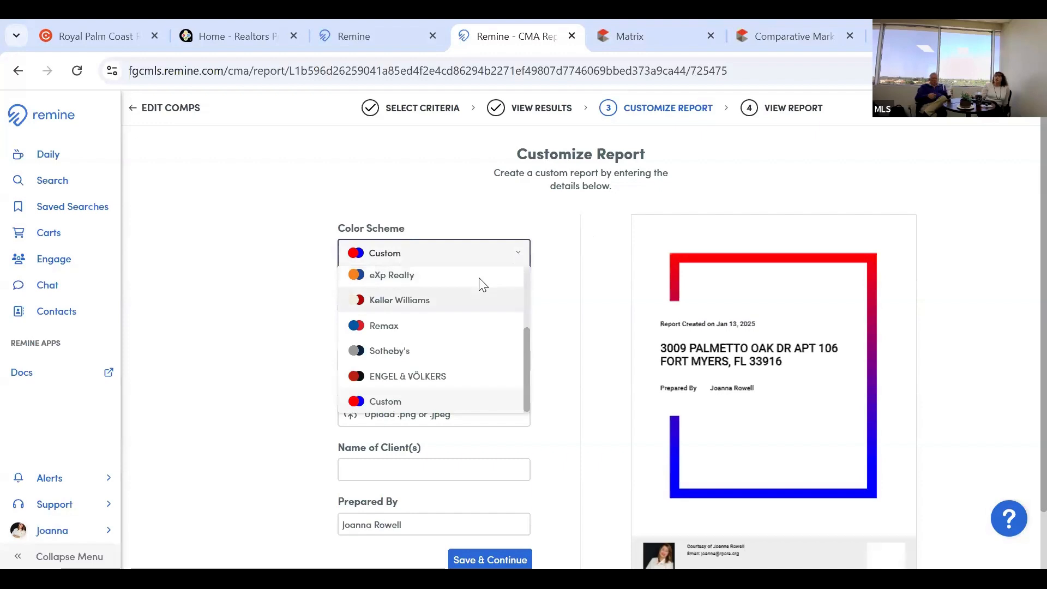
pyautogui.click(521, 276)
pyautogui.click(516, 257)
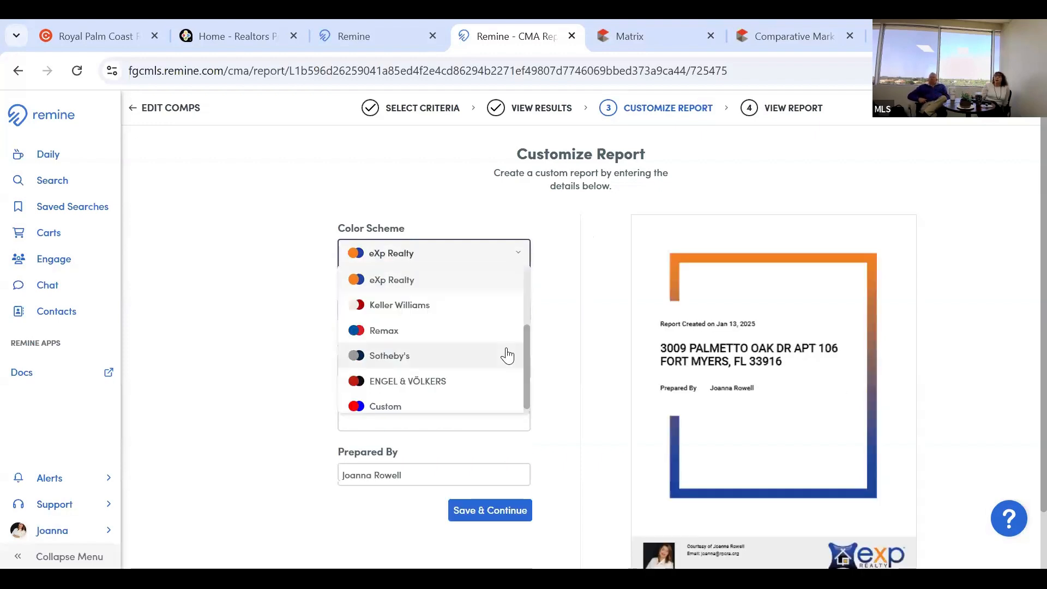
pyautogui.scroll(2, 420, 410)
pyautogui.click(419, 410)
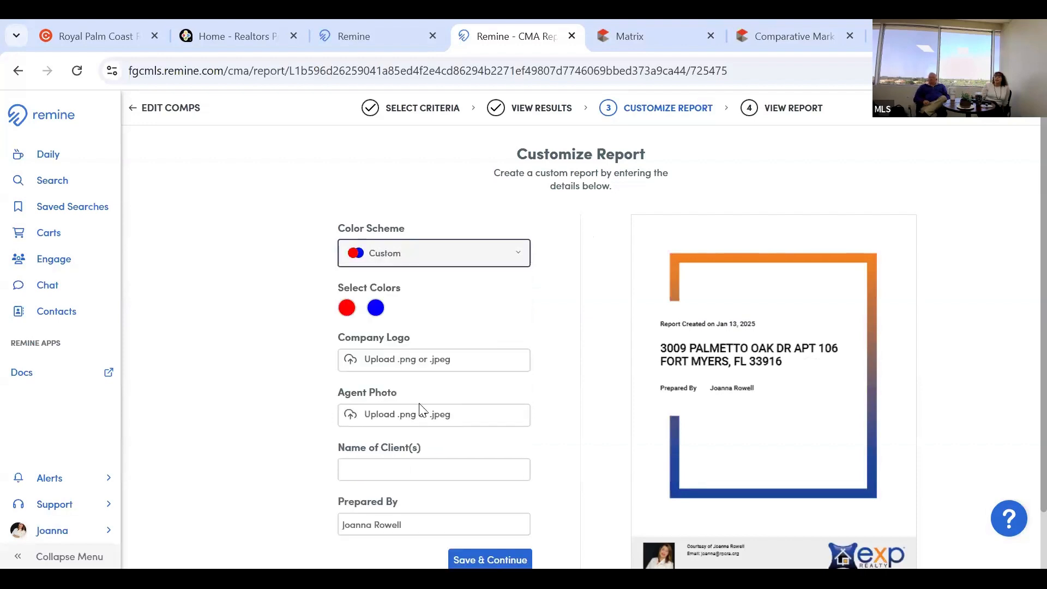
pyautogui.click(344, 309)
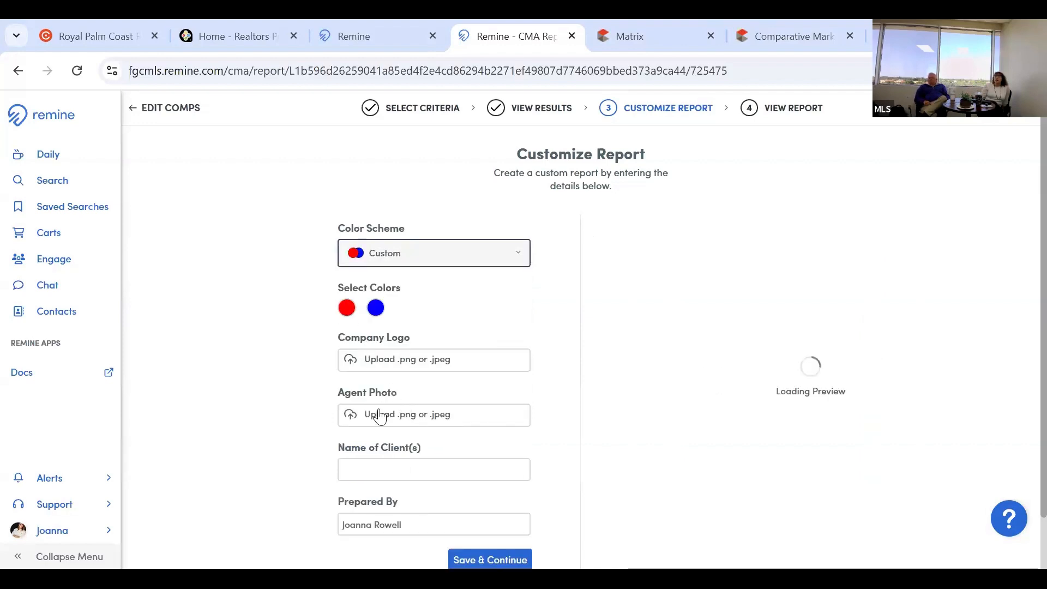
pyautogui.click(399, 394)
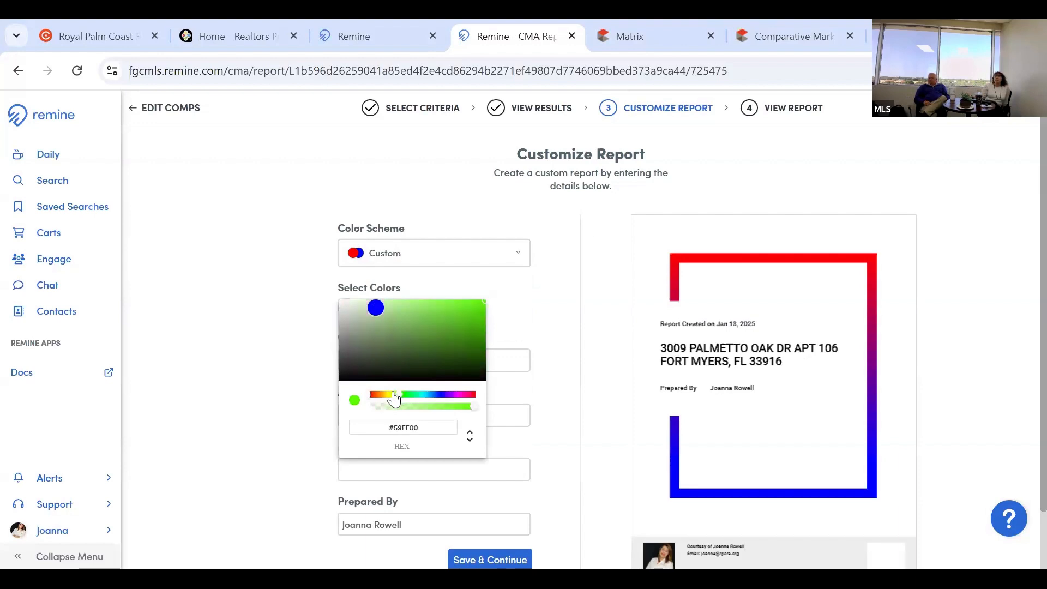
pyautogui.click(393, 395)
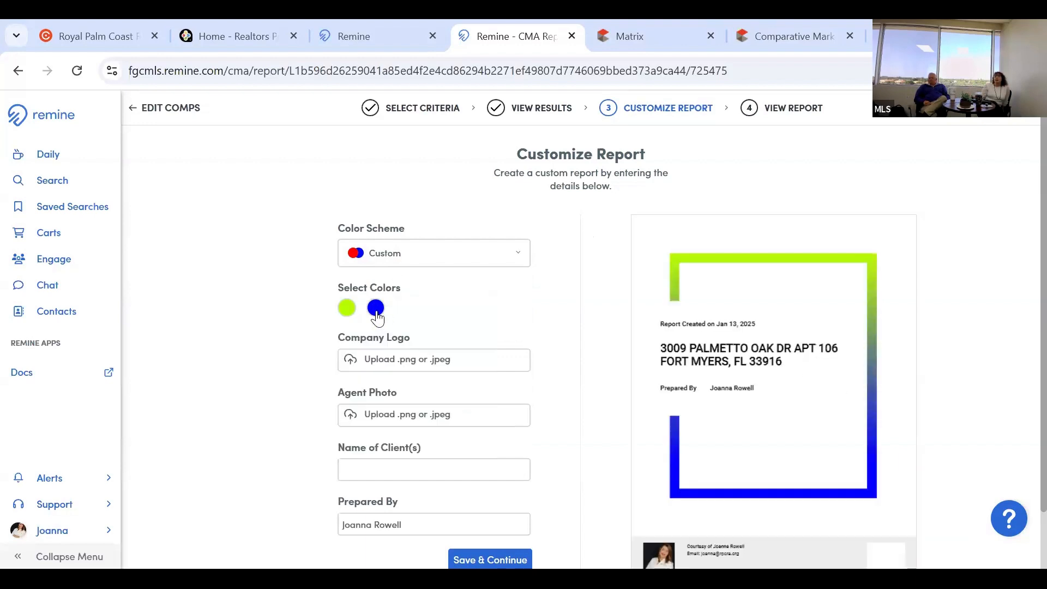
pyautogui.click(376, 308)
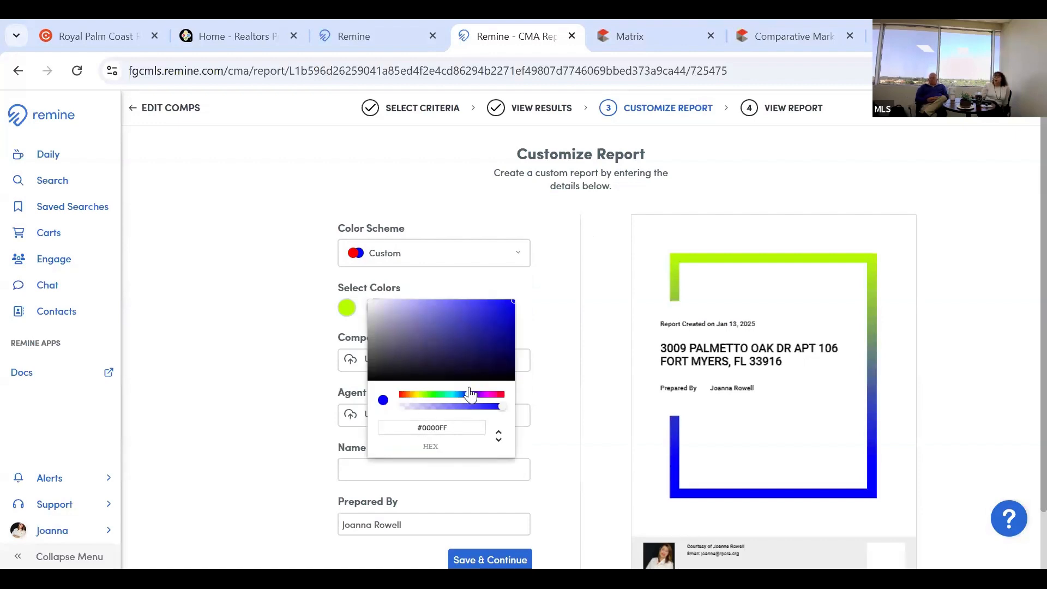
pyautogui.moveTo(470, 394); pyautogui.dragTo(502, 395)
pyautogui.click(557, 326)
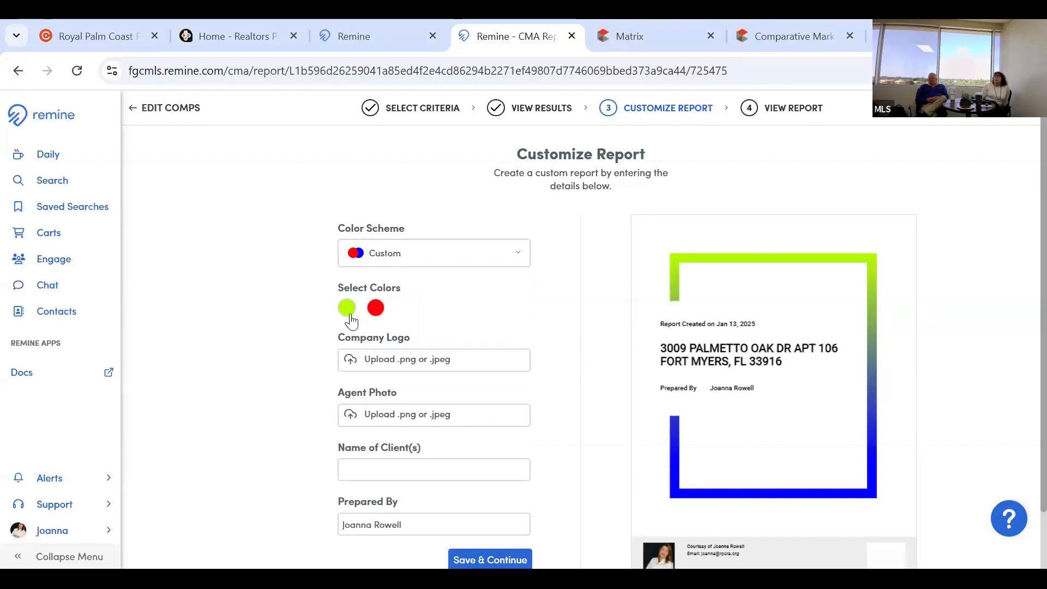
pyautogui.click(346, 308)
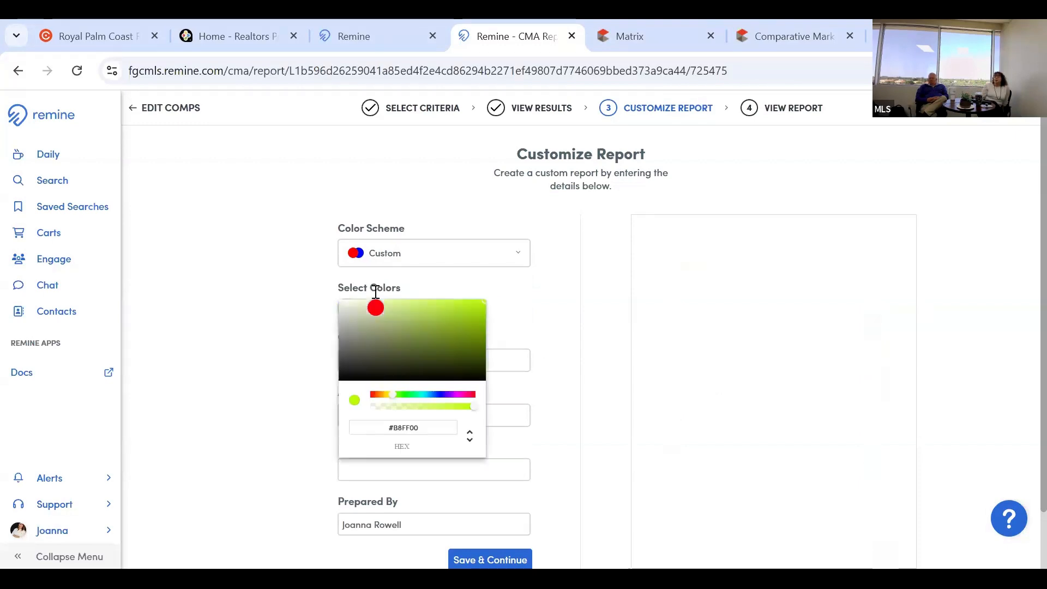
pyautogui.click(400, 394)
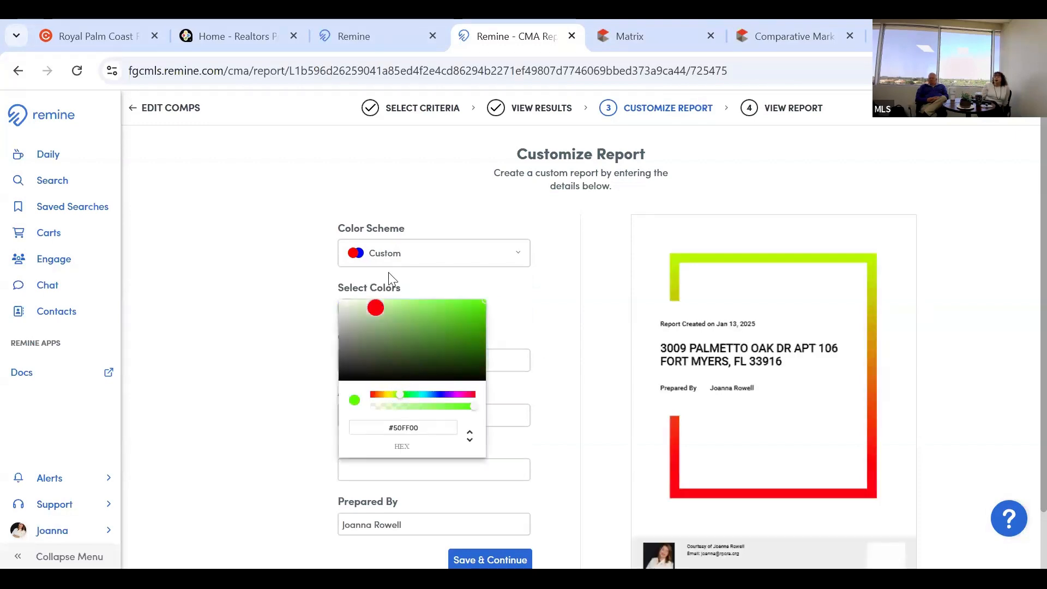
pyautogui.click(540, 314)
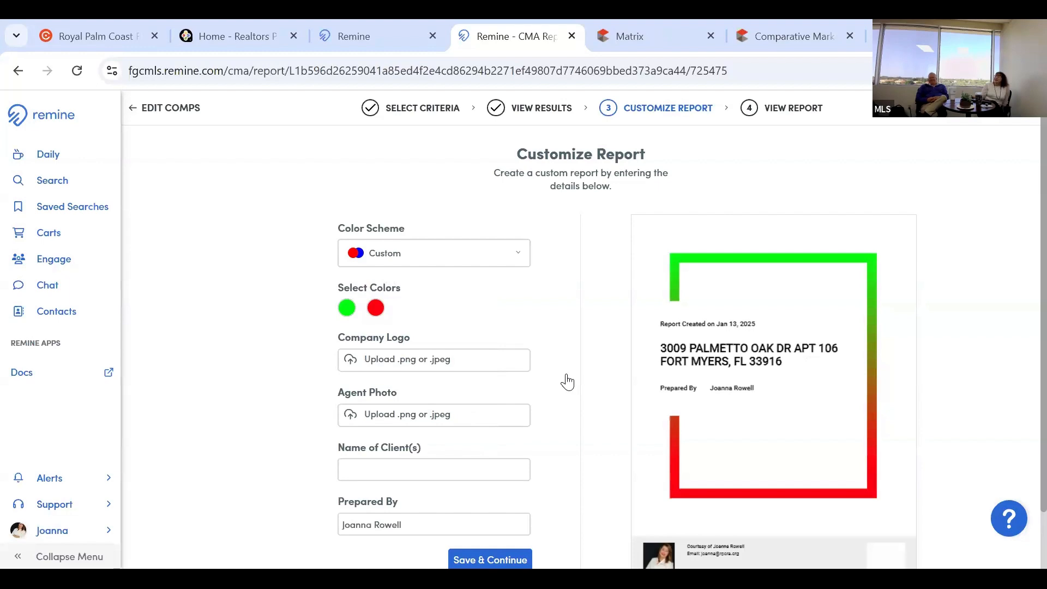
pyautogui.scroll(-1, 696, 402)
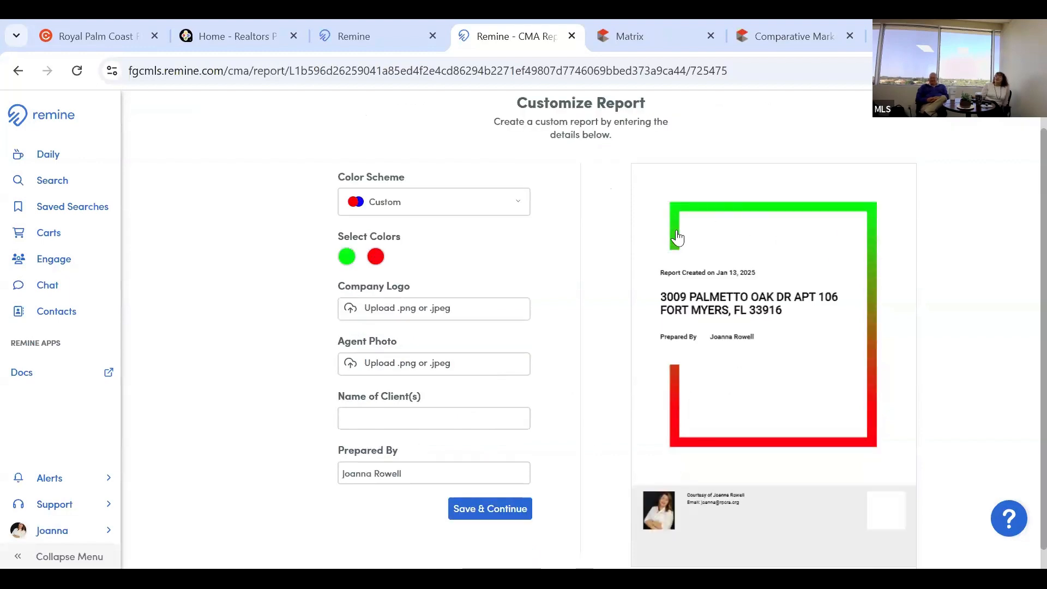
pyautogui.scroll(-1, 805, 385)
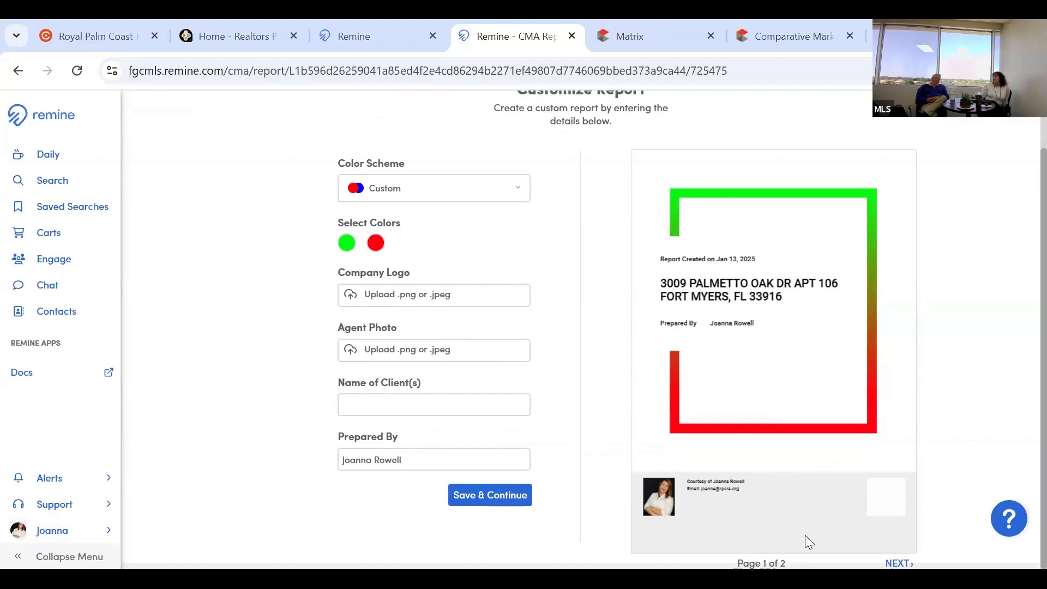
# Enter a client name in Name of Client(s), then replace it with a different client name.
pyautogui.click(440, 410)
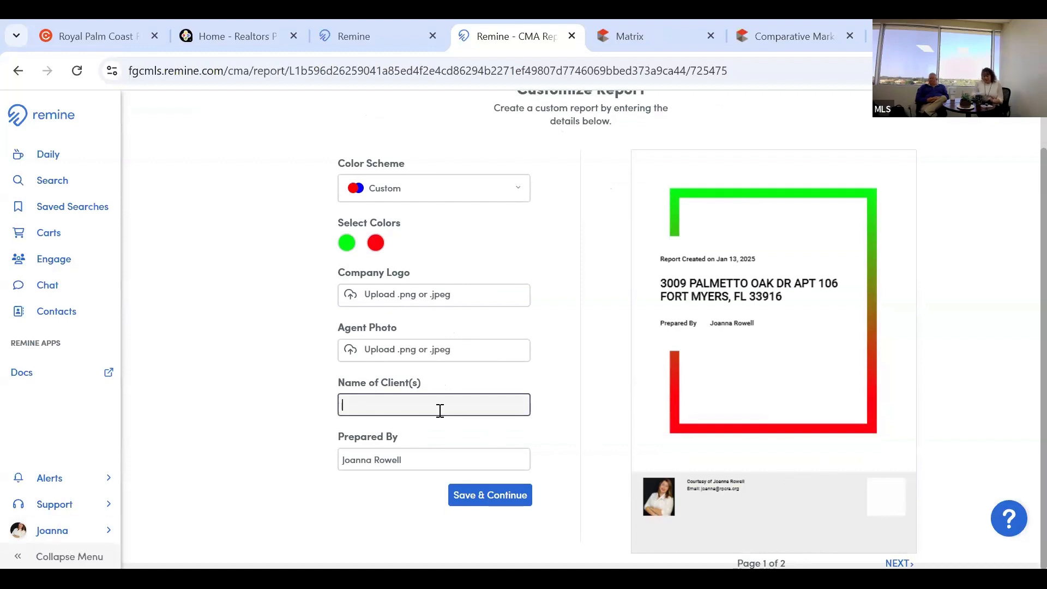
pyautogui.write('Jane Doe')
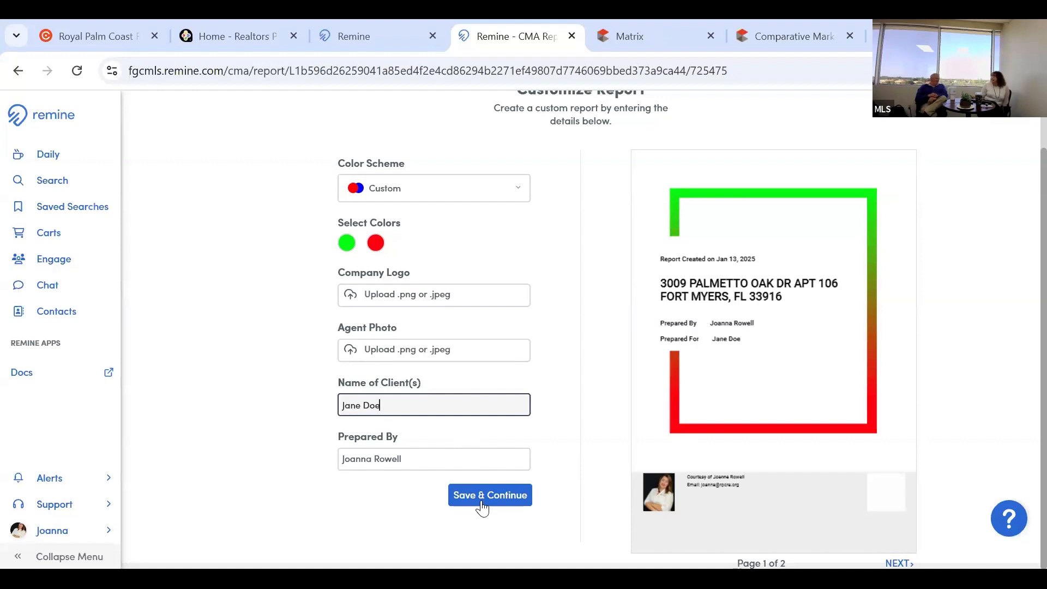
pyautogui.tripleClick(460, 396)
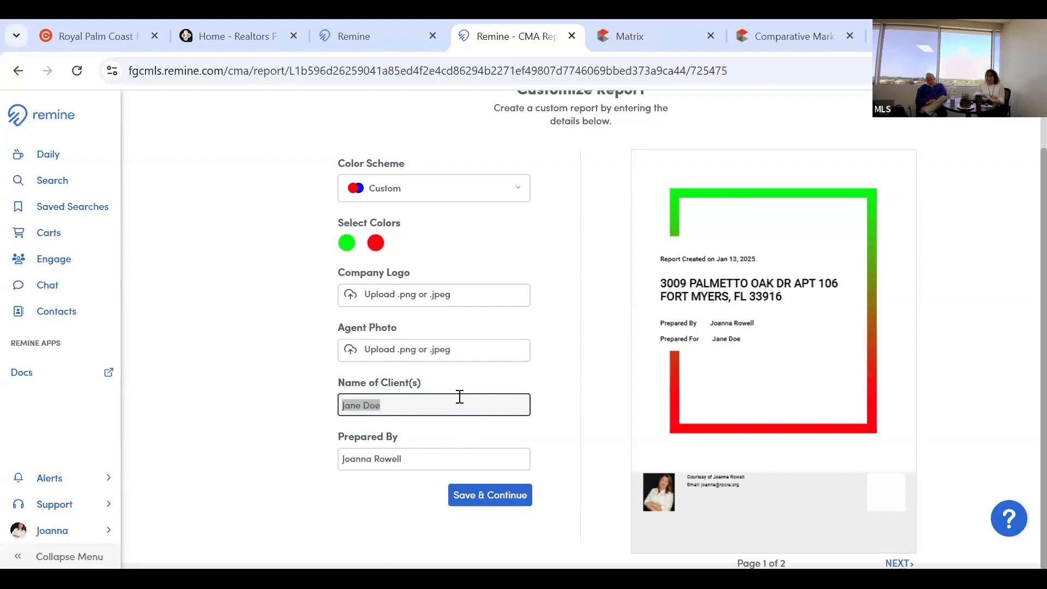
pyautogui.write('The Grinch')
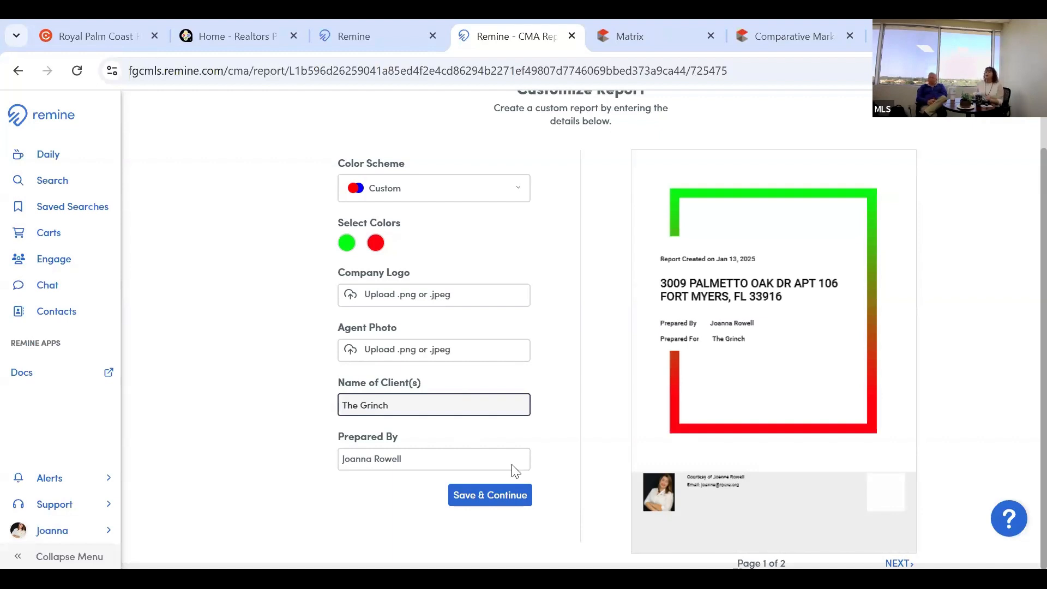
# Generate the report and review the Comparables Overview with the $250,000–$268,000 range and 264k estimate.
pyautogui.click(506, 496)
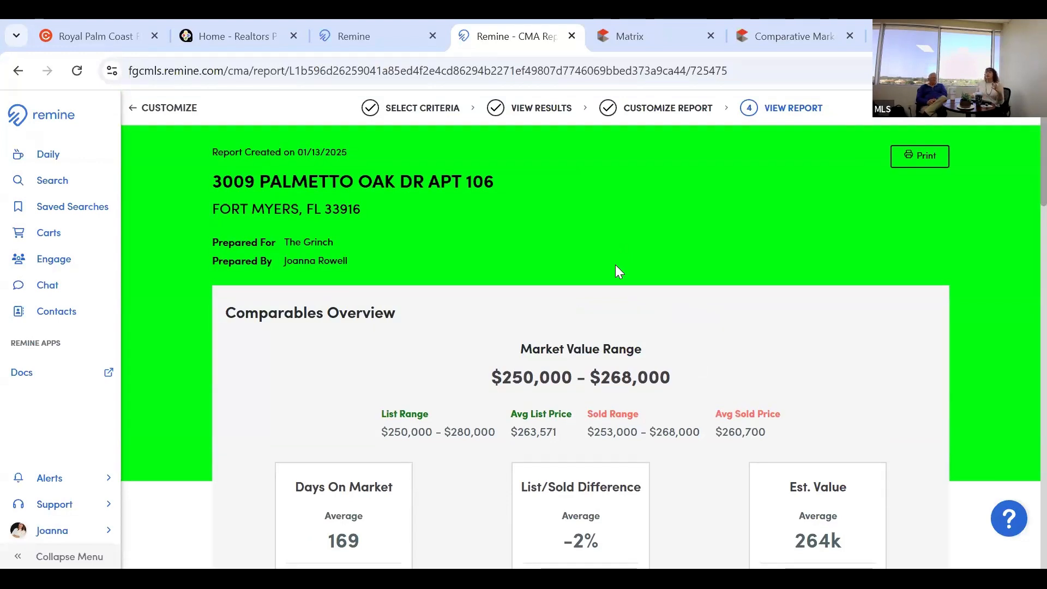
pyautogui.scroll(-2, 616, 265)
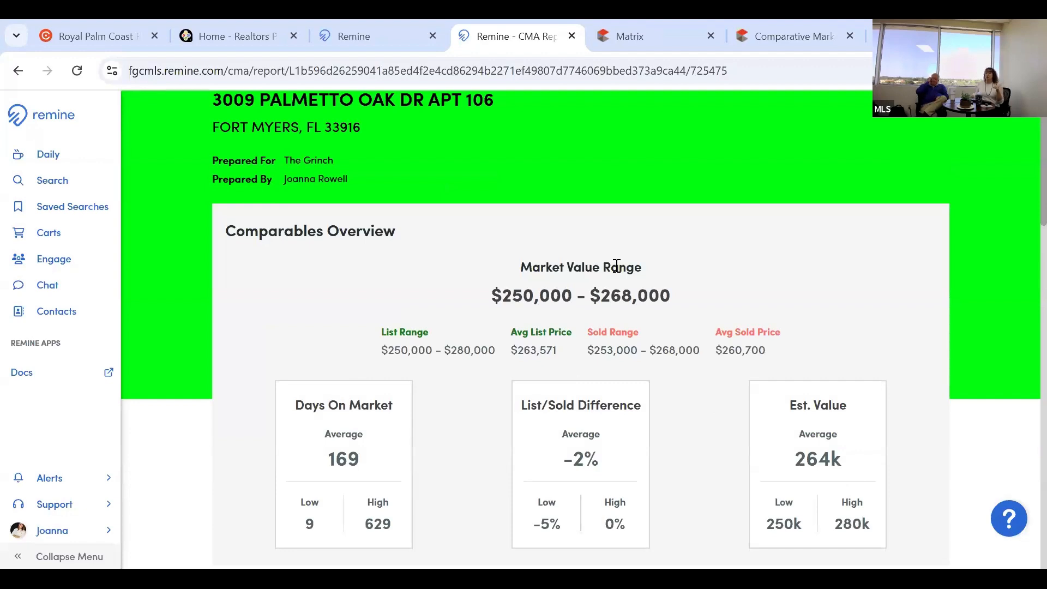
pyautogui.scroll(2, 616, 266)
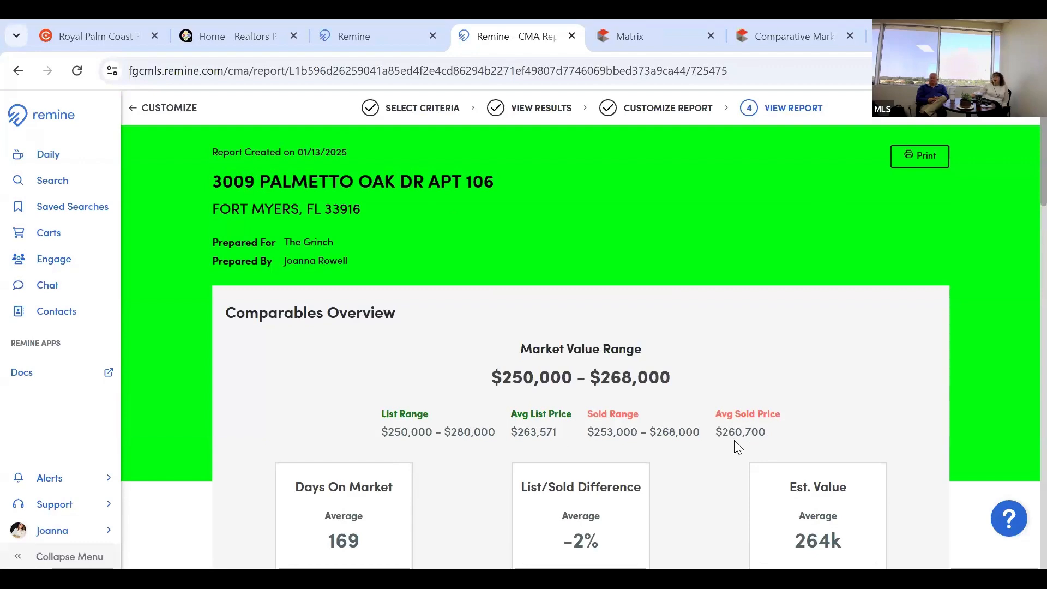
pyautogui.scroll(-2, 725, 438)
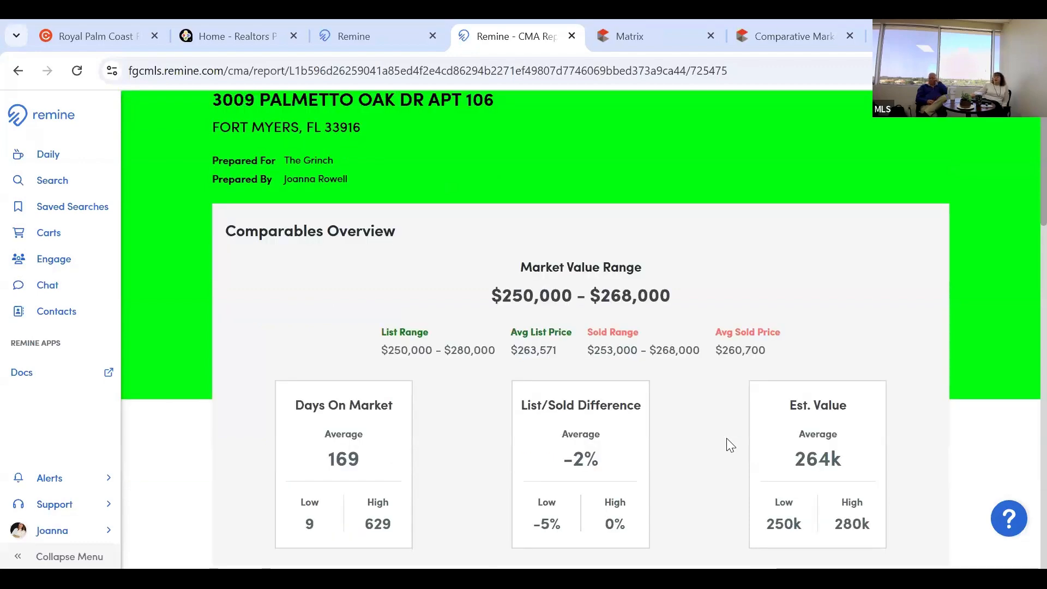
pyautogui.scroll(-2, 725, 439)
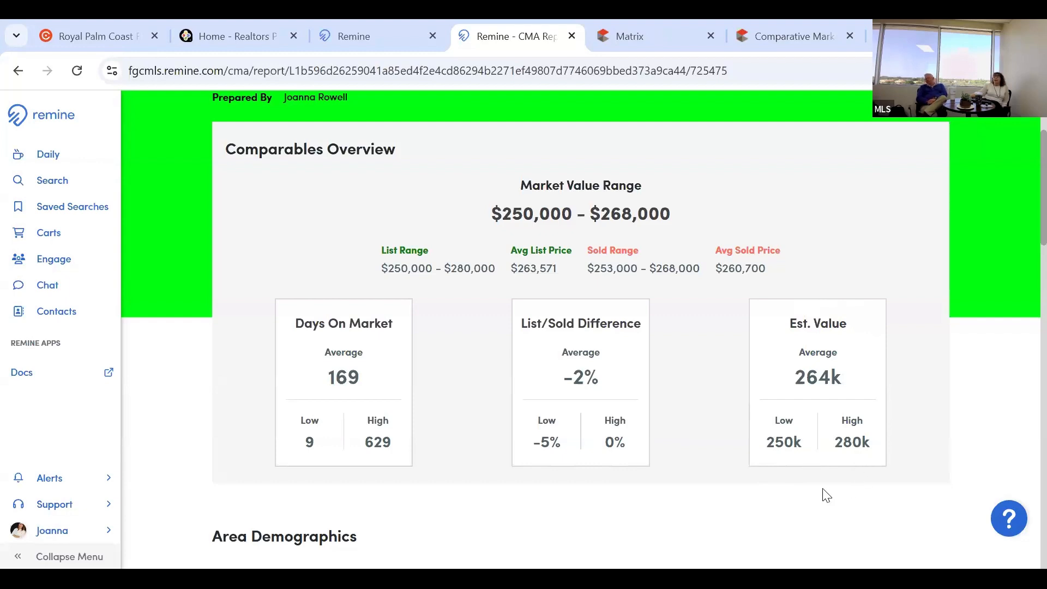
pyautogui.scroll(-3, 823, 496)
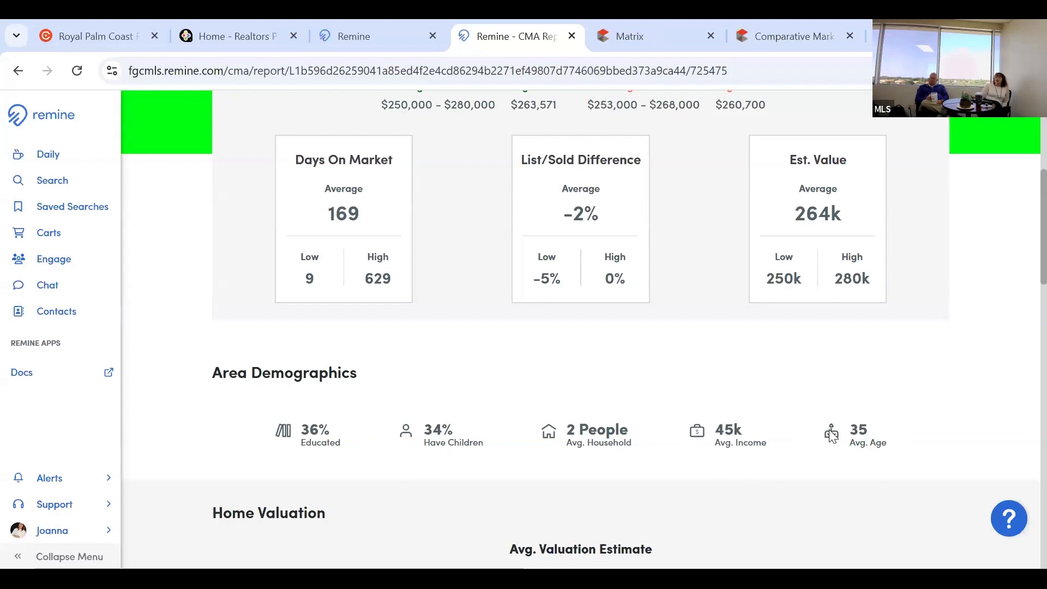
pyautogui.scroll(-2, 815, 468)
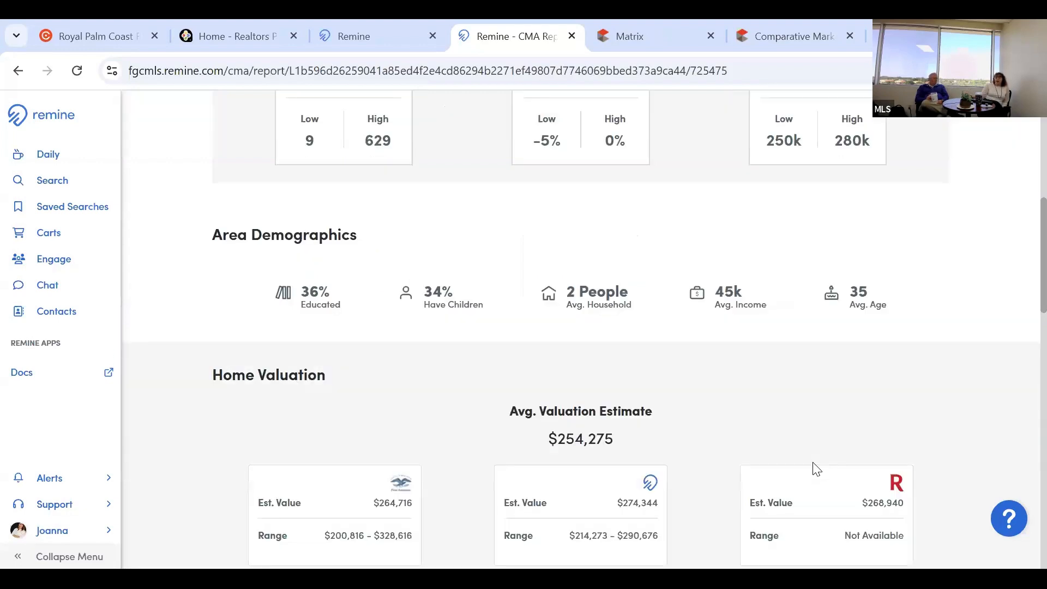
pyautogui.scroll(-1, 815, 413)
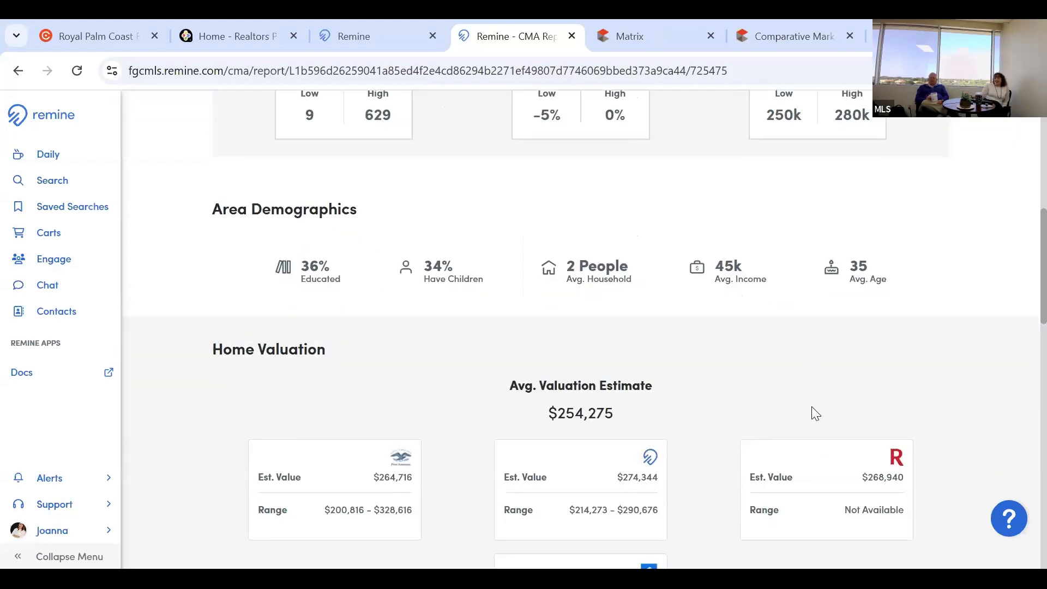
pyautogui.scroll(1, 815, 413)
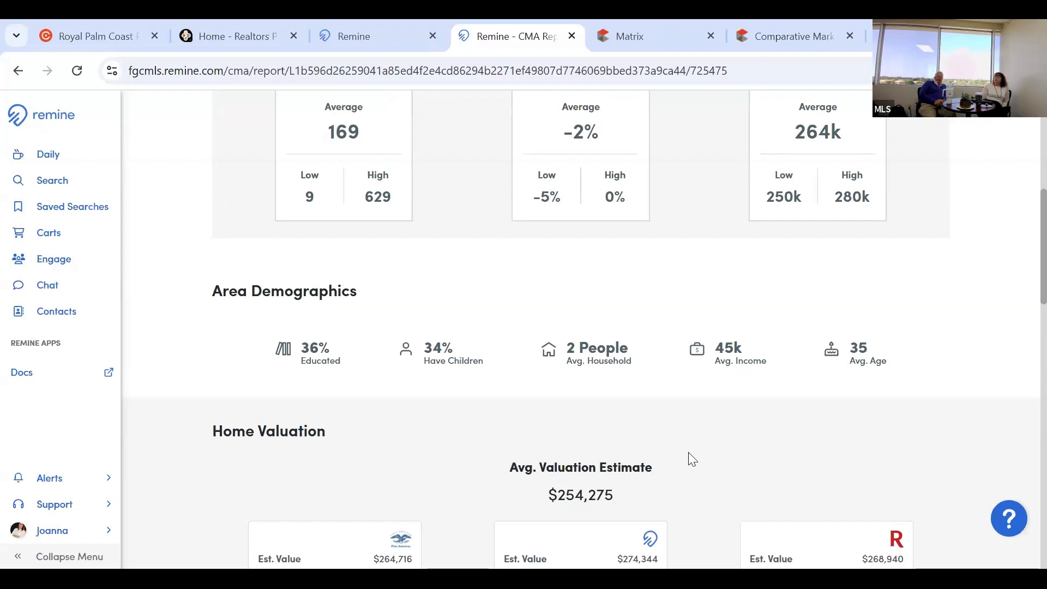
pyautogui.scroll(-2, 692, 459)
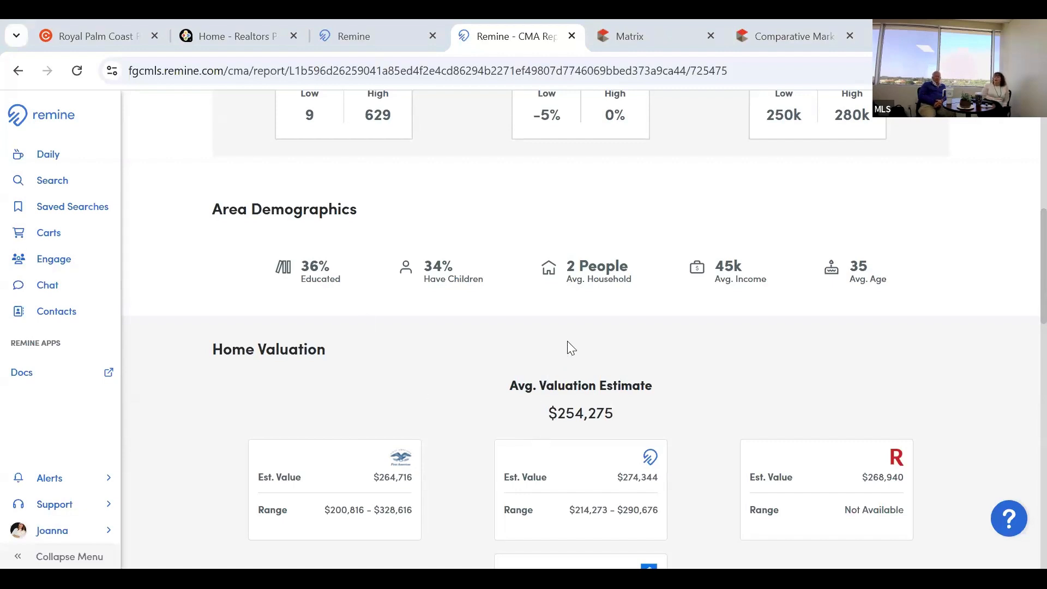
pyautogui.scroll(-1, 475, 319)
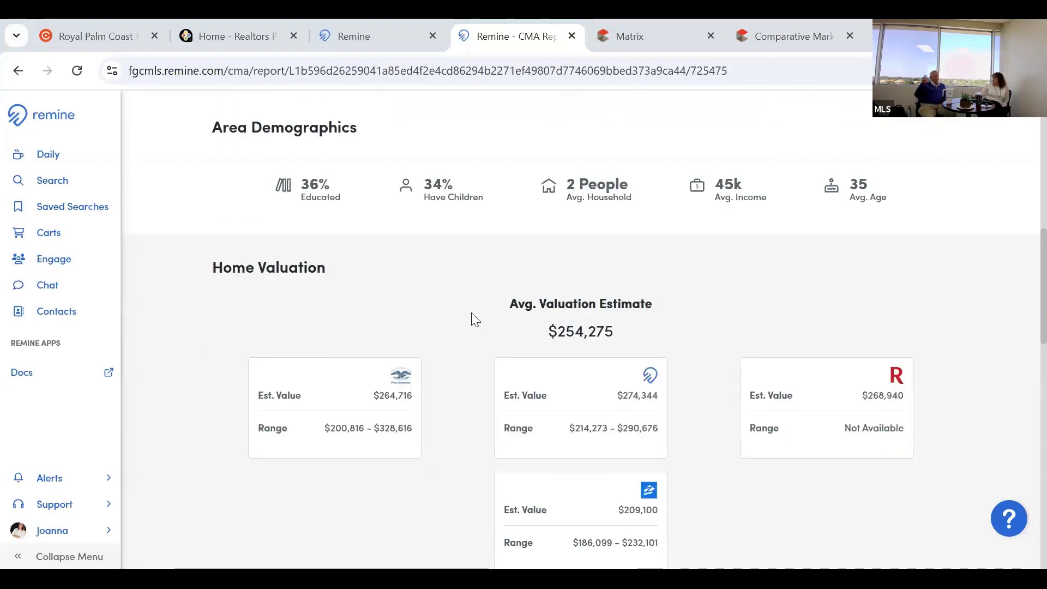
pyautogui.scroll(-1, 476, 319)
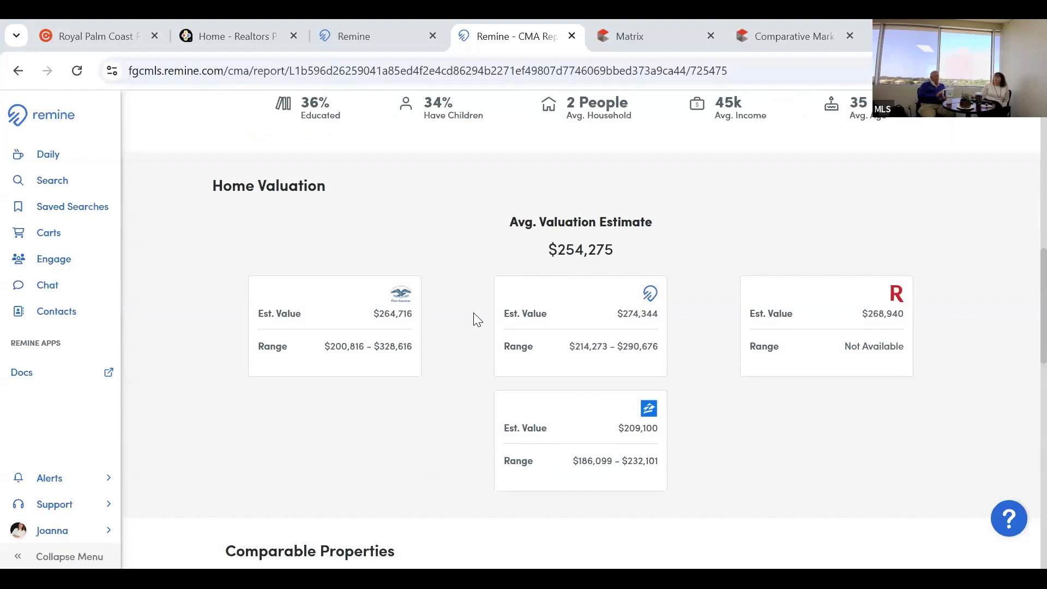
pyautogui.scroll(-2, 473, 312)
pyautogui.scroll(2, 473, 319)
pyautogui.scroll(-3, 674, 417)
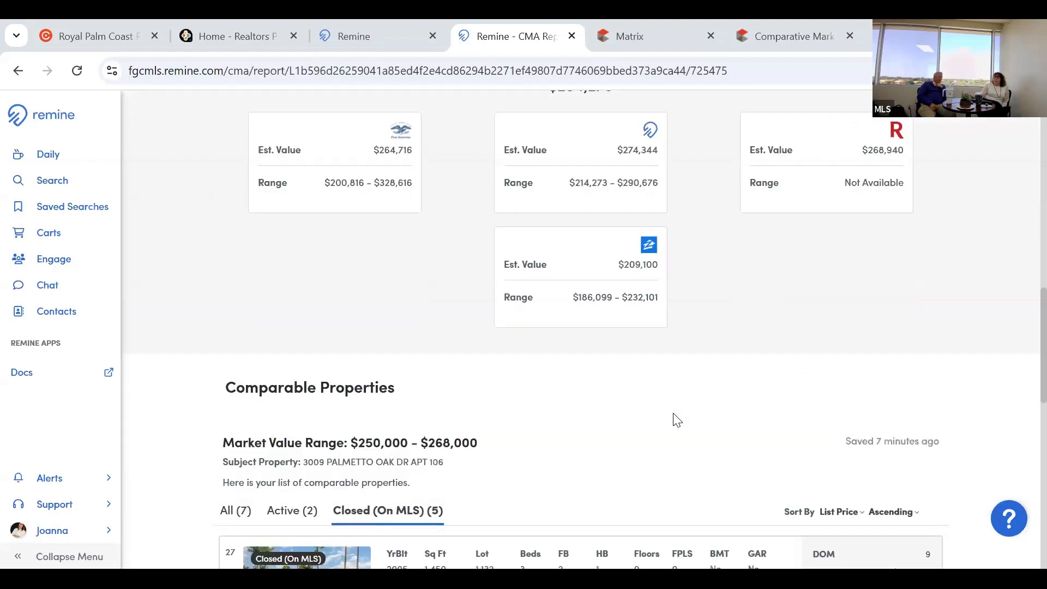
pyautogui.scroll(-2, 676, 419)
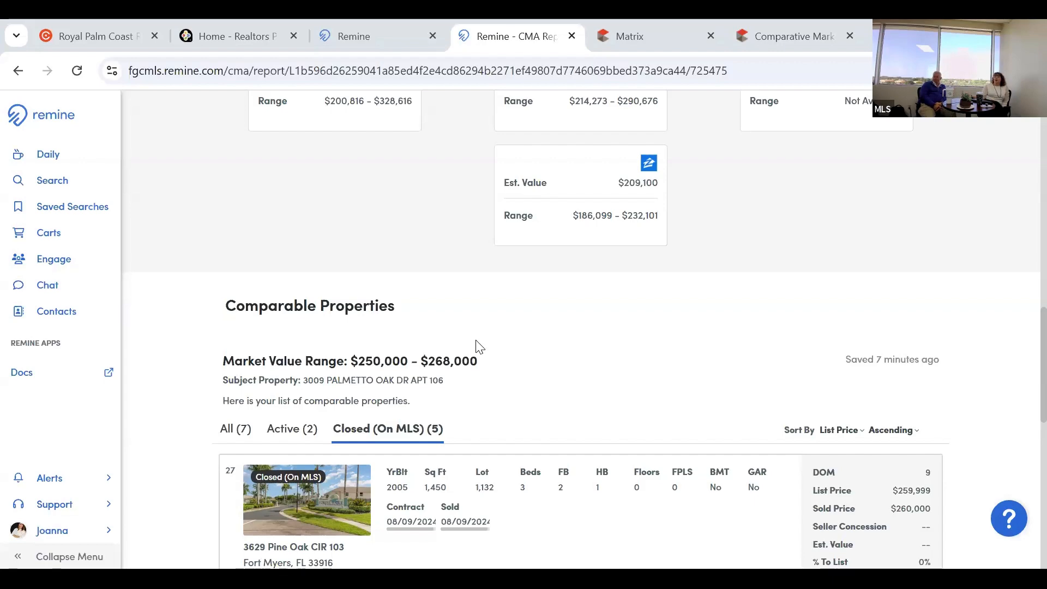
pyautogui.scroll(-1, 479, 347)
pyautogui.scroll(-1, 478, 347)
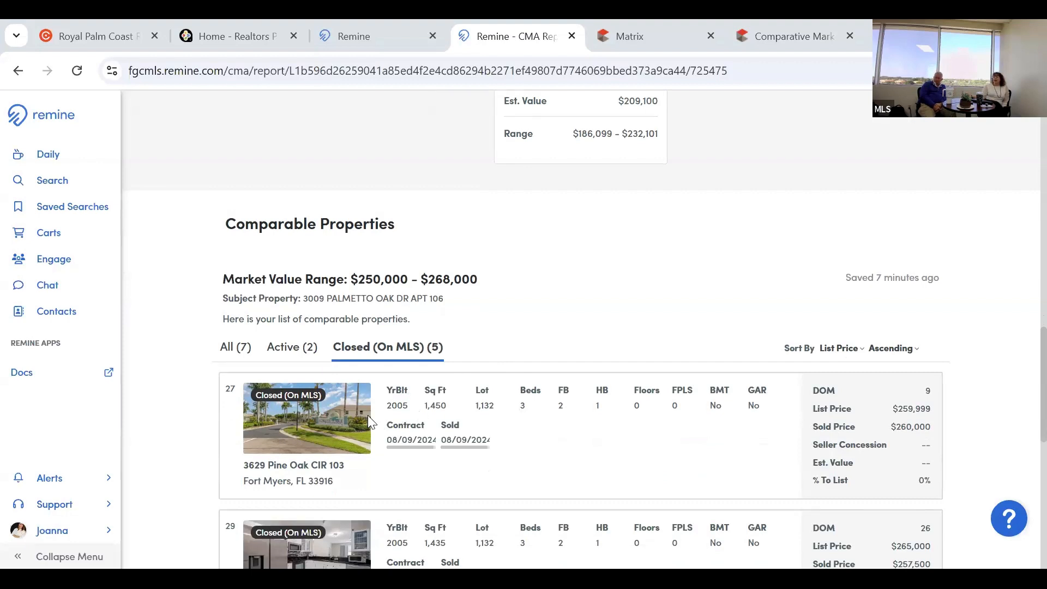
pyautogui.scroll(-2, 381, 463)
pyautogui.scroll(-2, 360, 468)
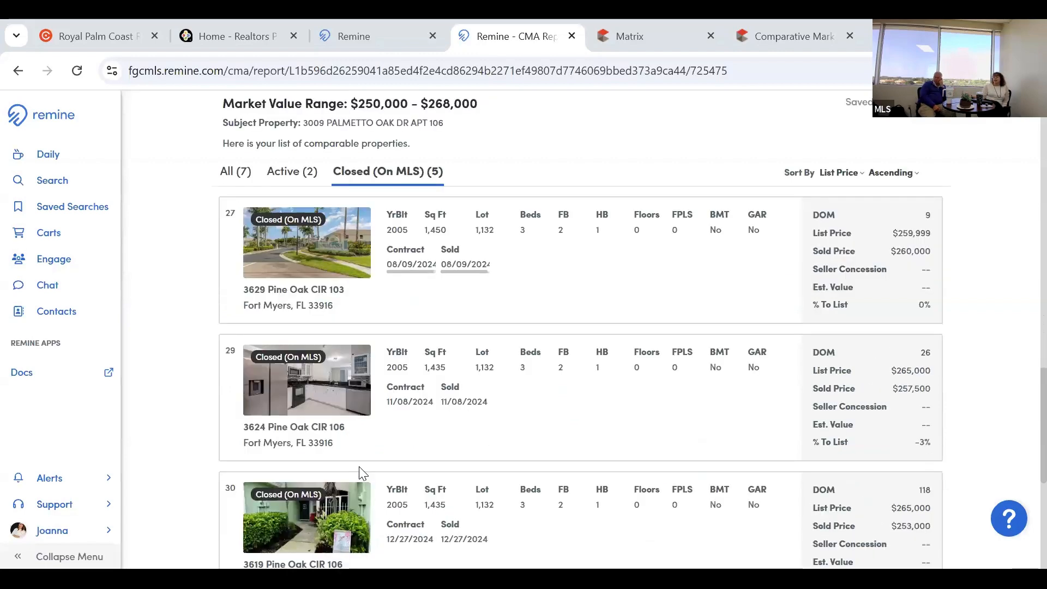
pyautogui.scroll(-2, 359, 472)
pyautogui.scroll(-2, 360, 472)
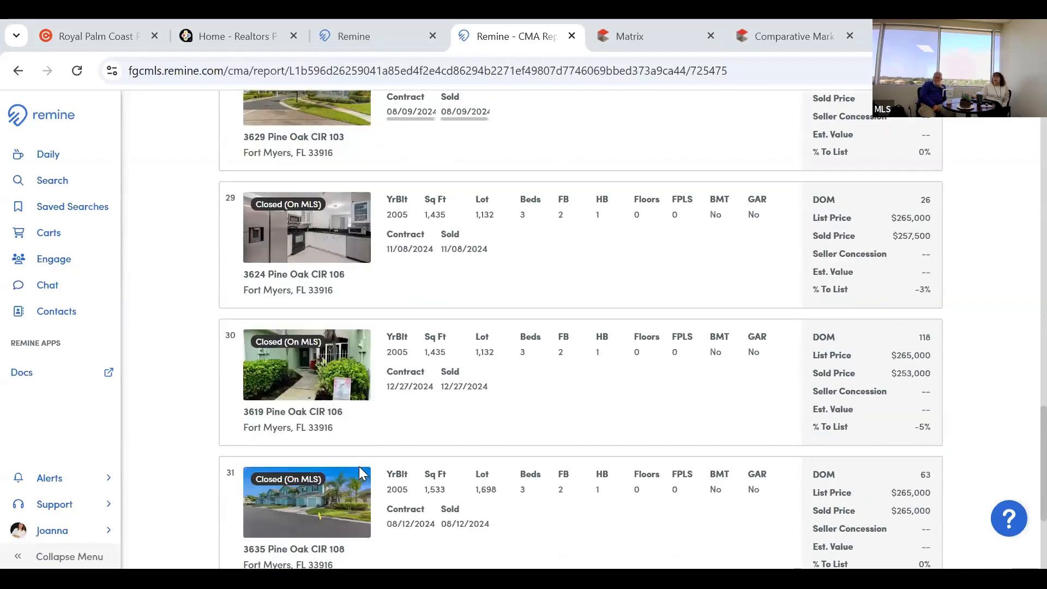
pyautogui.scroll(-2, 359, 466)
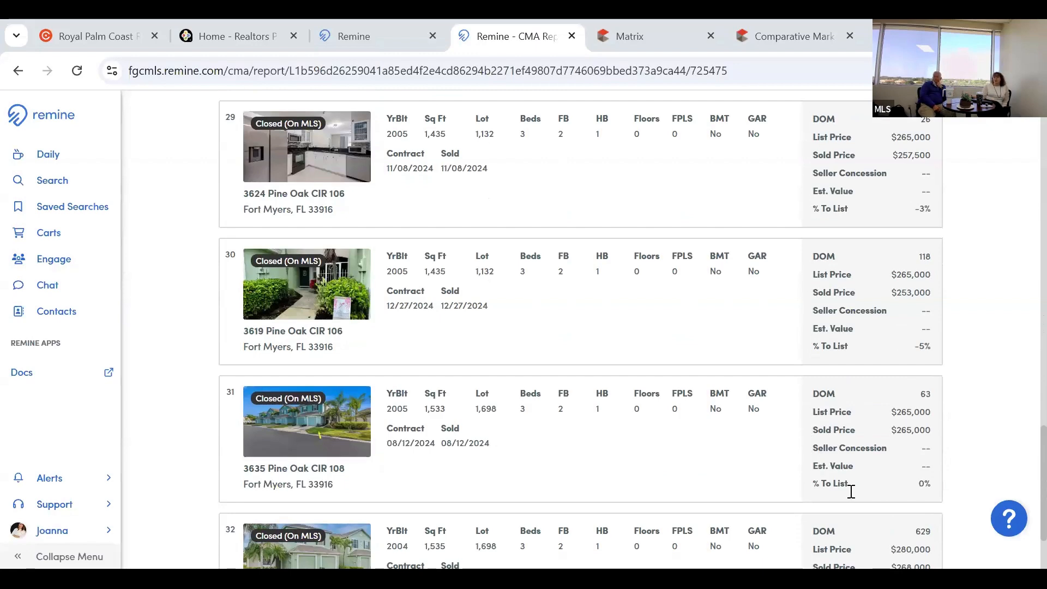
pyautogui.scroll(-2, 849, 492)
pyautogui.scroll(10, 849, 492)
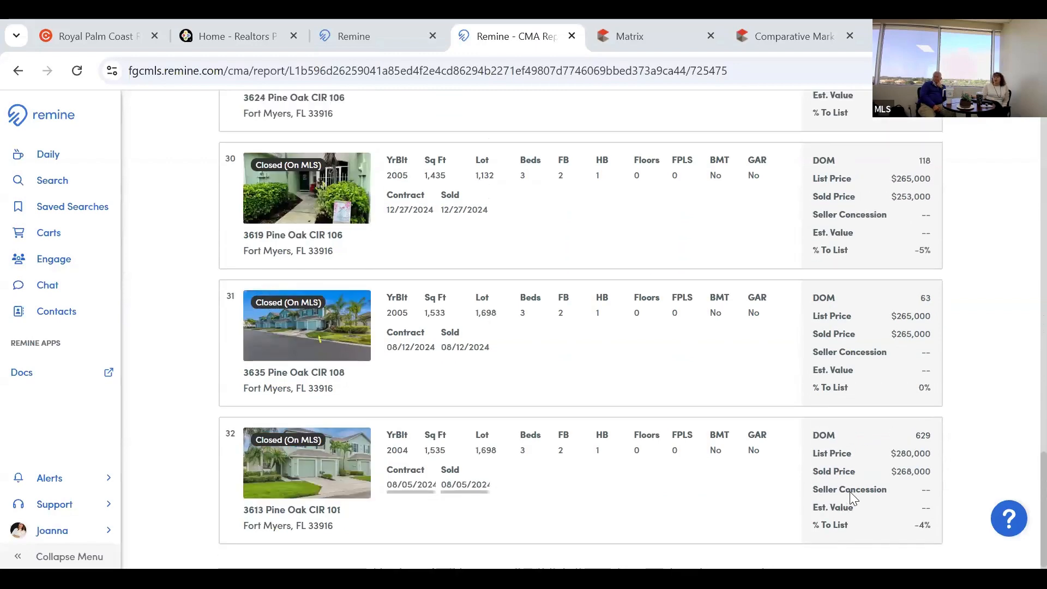
pyautogui.scroll(4, 872, 436)
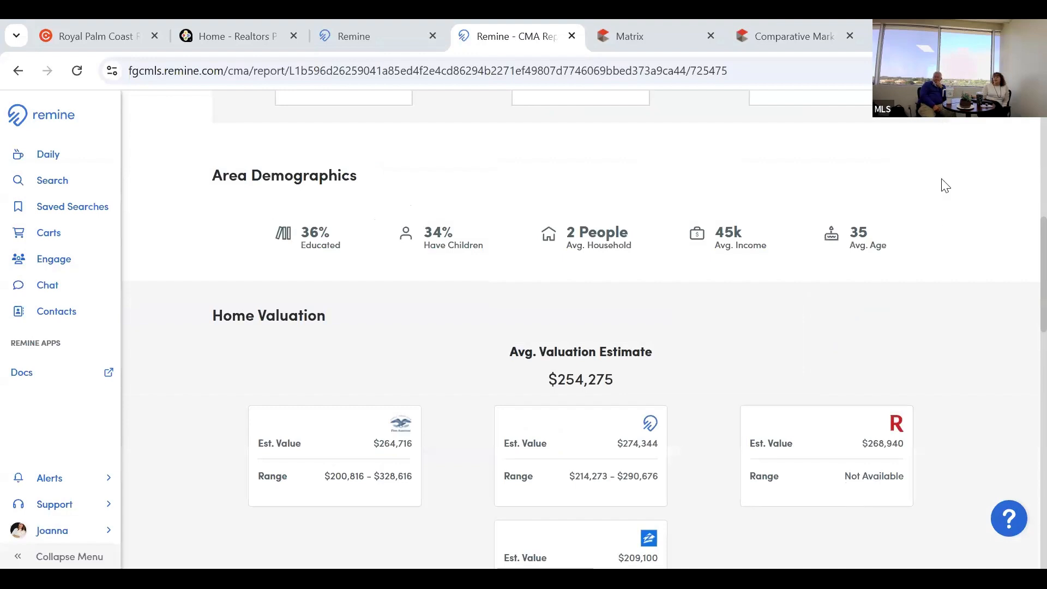
# Go to the Carts page showing the CMA cart with its 4 saved properties.
pyautogui.scroll(5, 942, 183)
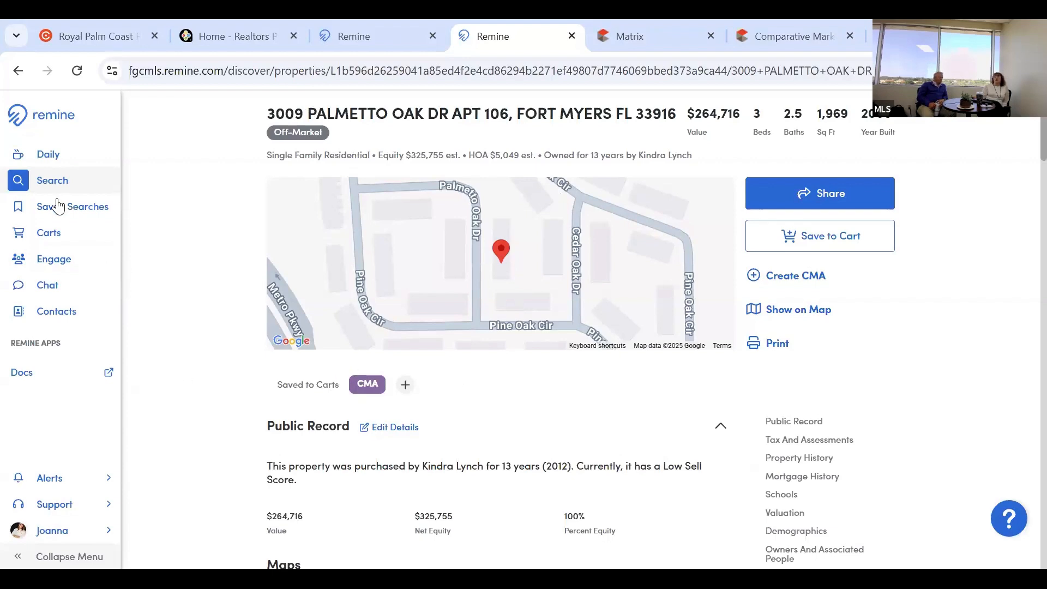
pyautogui.click(55, 243)
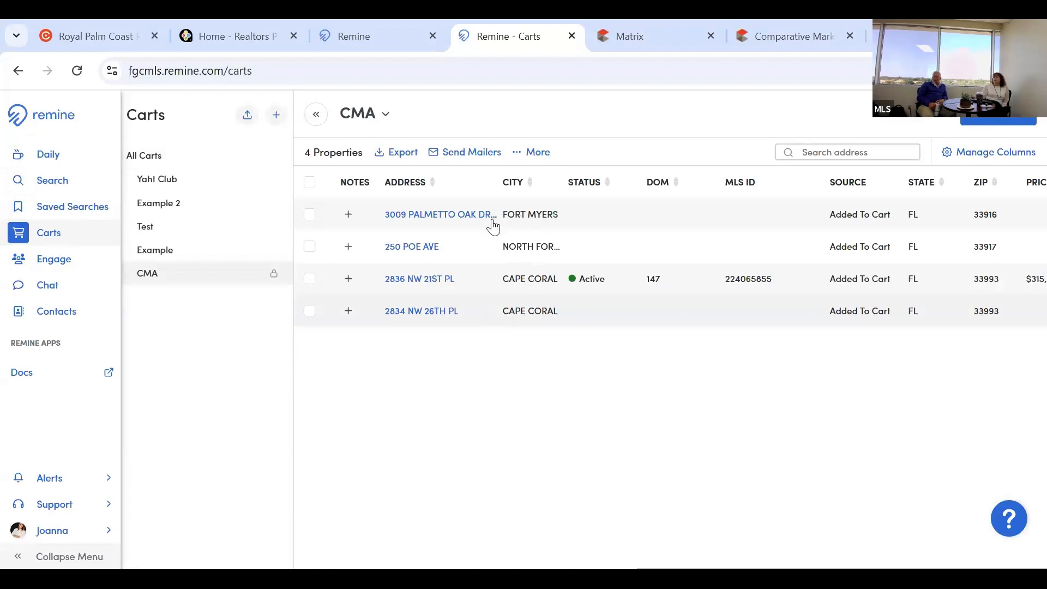
pyautogui.click(312, 216)
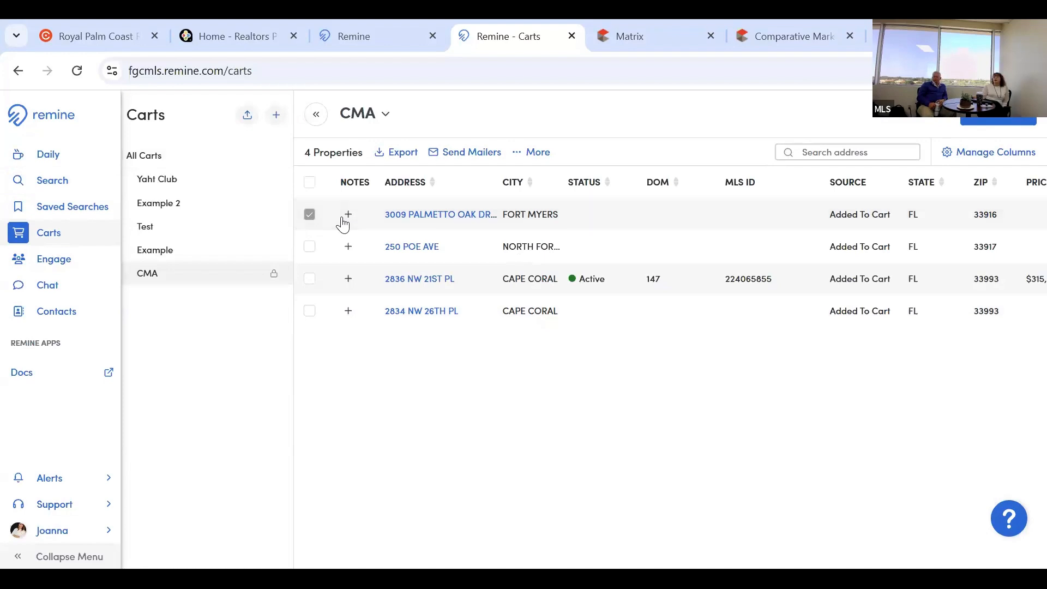
pyautogui.click(459, 213)
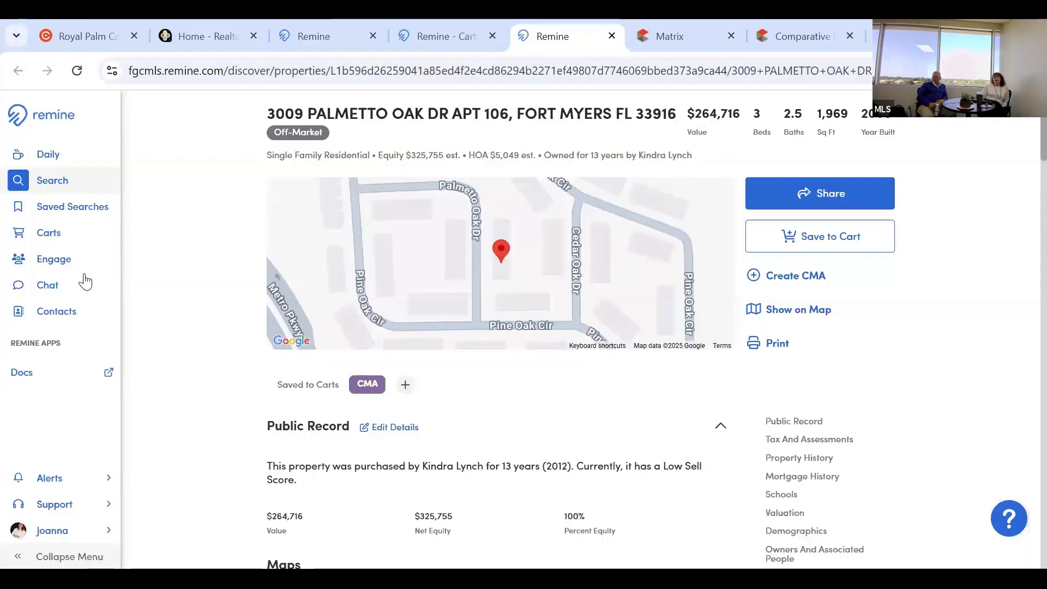
pyautogui.click(56, 243)
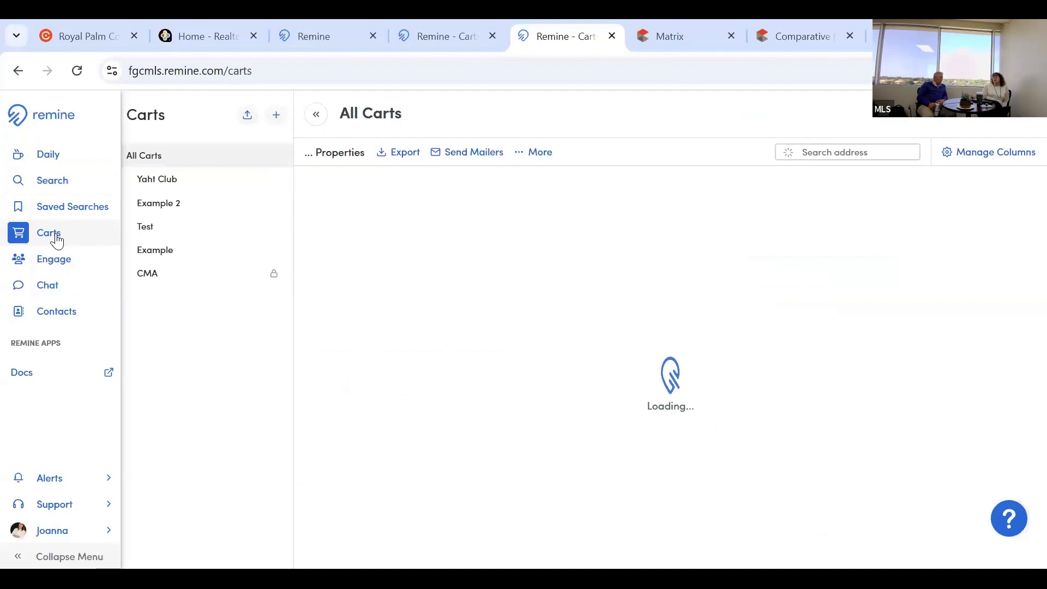
pyautogui.click(152, 279)
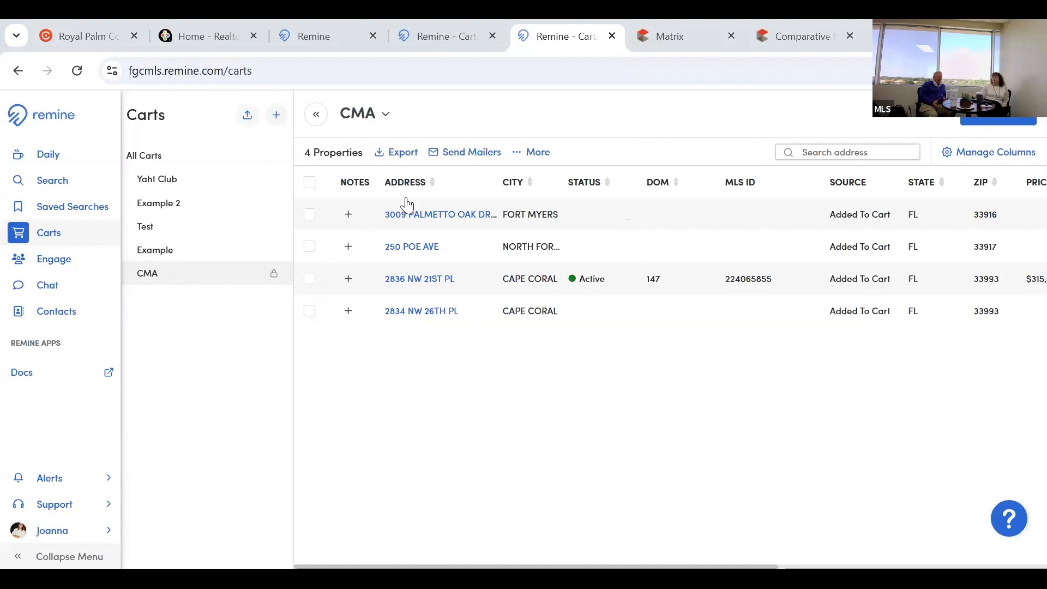
pyautogui.click(309, 215)
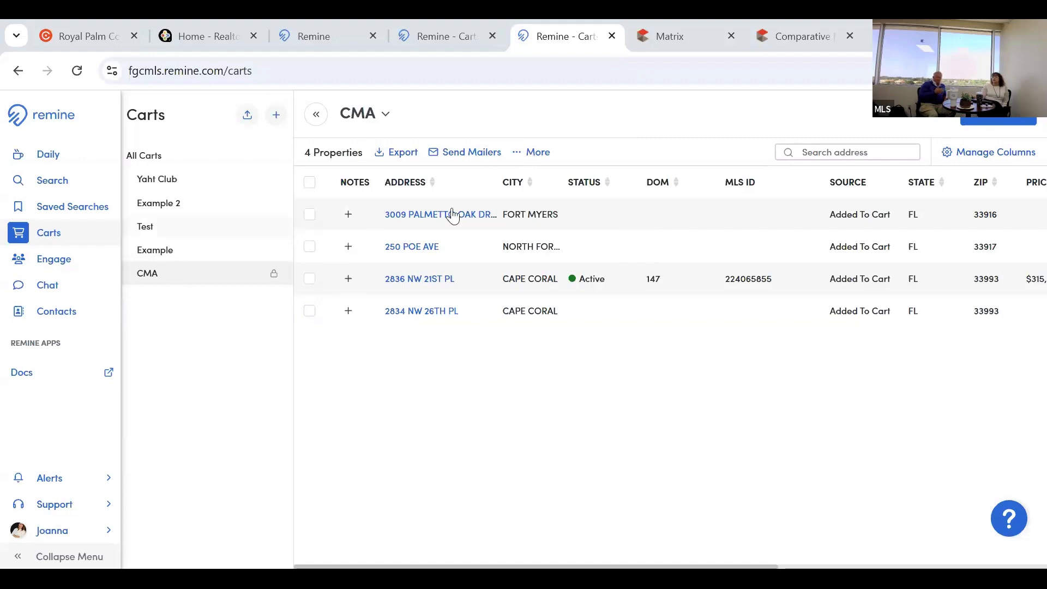
pyautogui.click(545, 153)
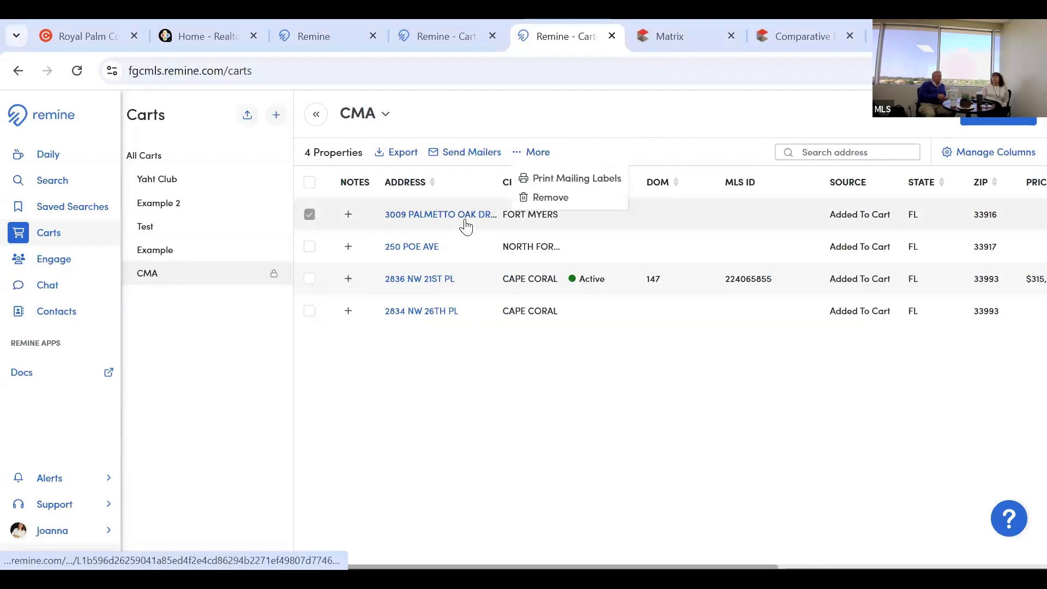
pyautogui.click(624, 309)
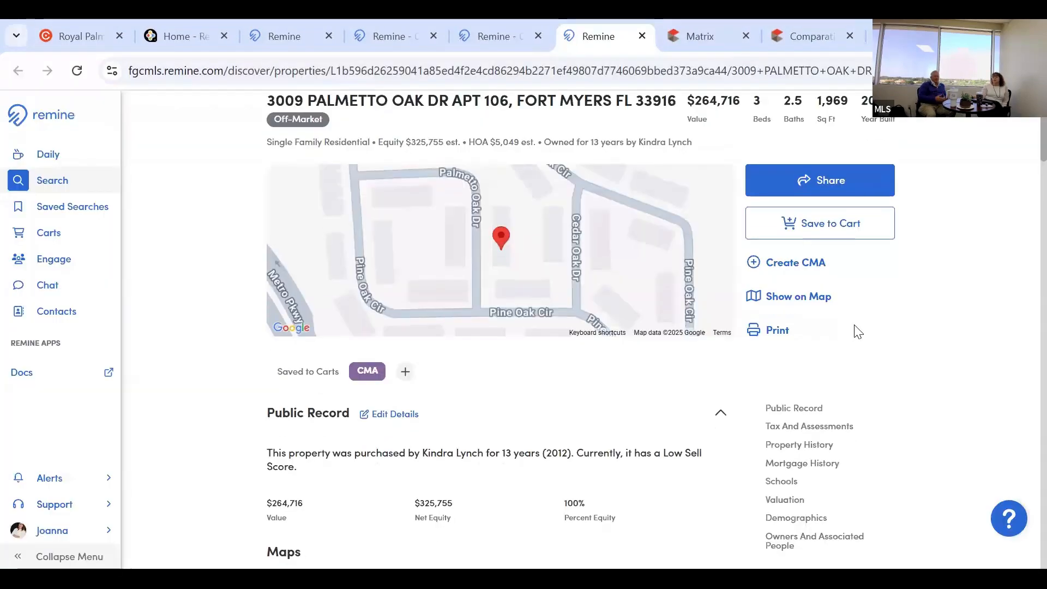
# Scroll through the property's records and valuation details and back to the top.
pyautogui.scroll(-5, 857, 331)
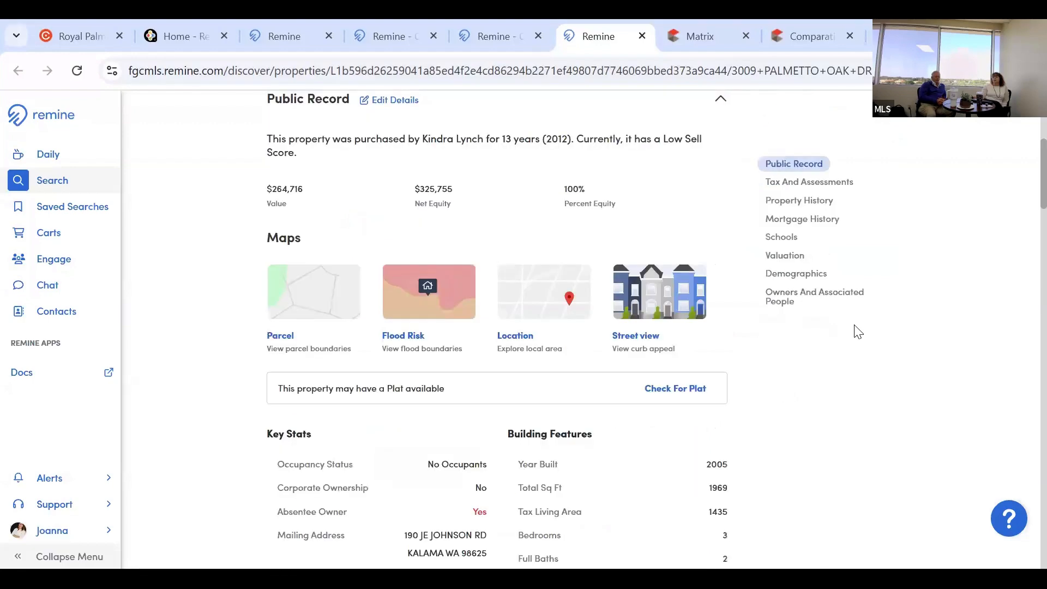
pyautogui.scroll(-5, 857, 332)
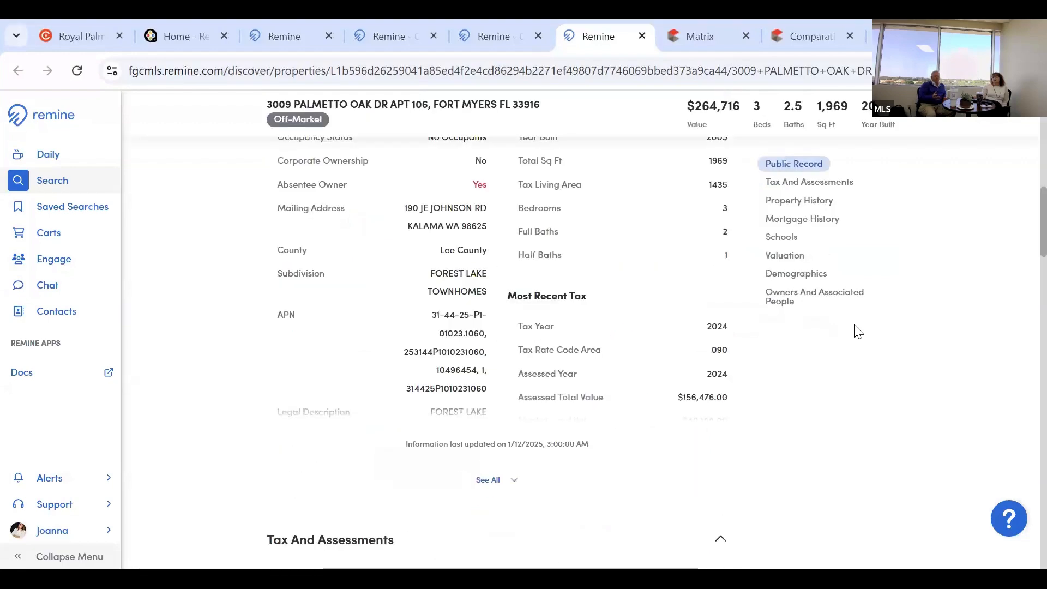
pyautogui.scroll(-4, 857, 332)
pyautogui.scroll(-3, 857, 332)
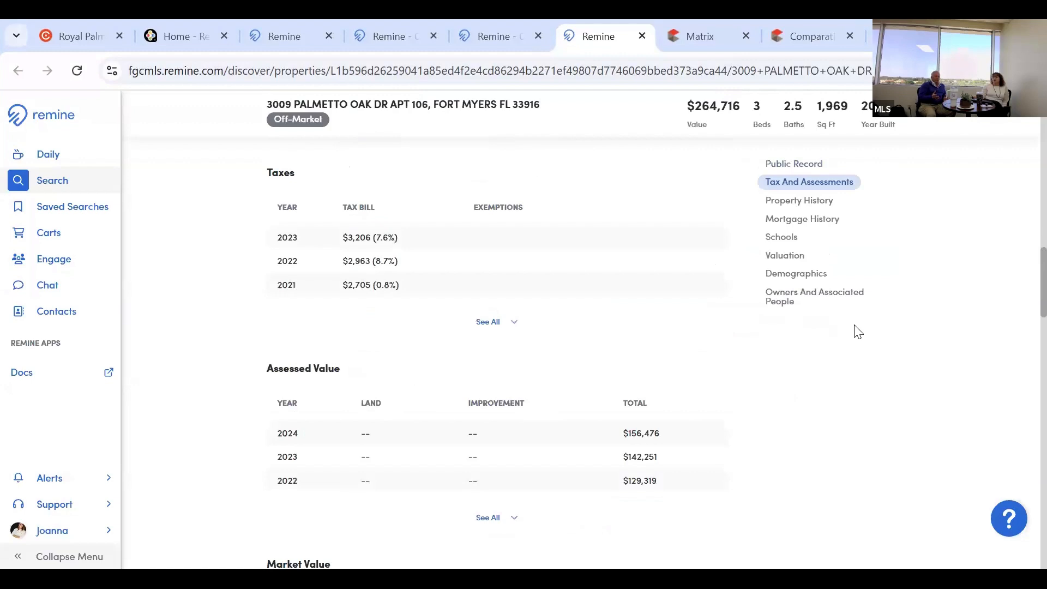
pyautogui.scroll(-5, 858, 332)
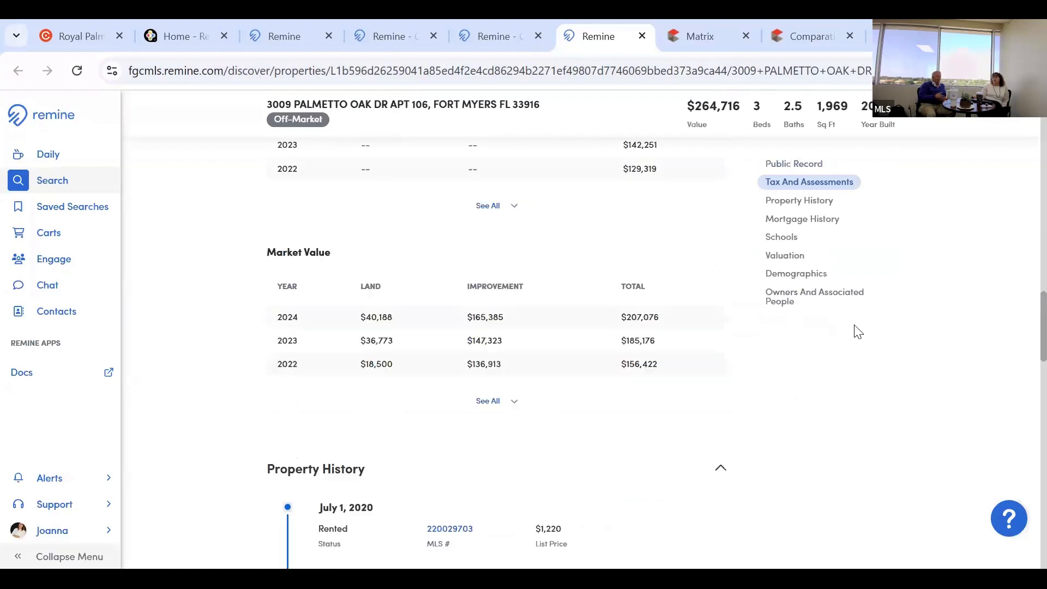
pyautogui.scroll(-3, 858, 332)
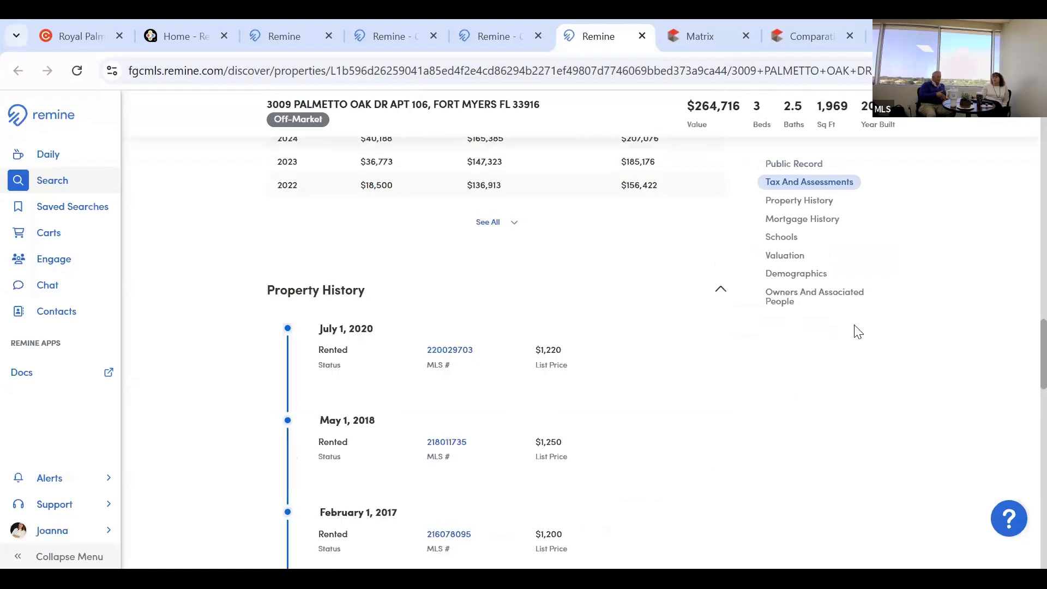
pyautogui.scroll(-10, 858, 331)
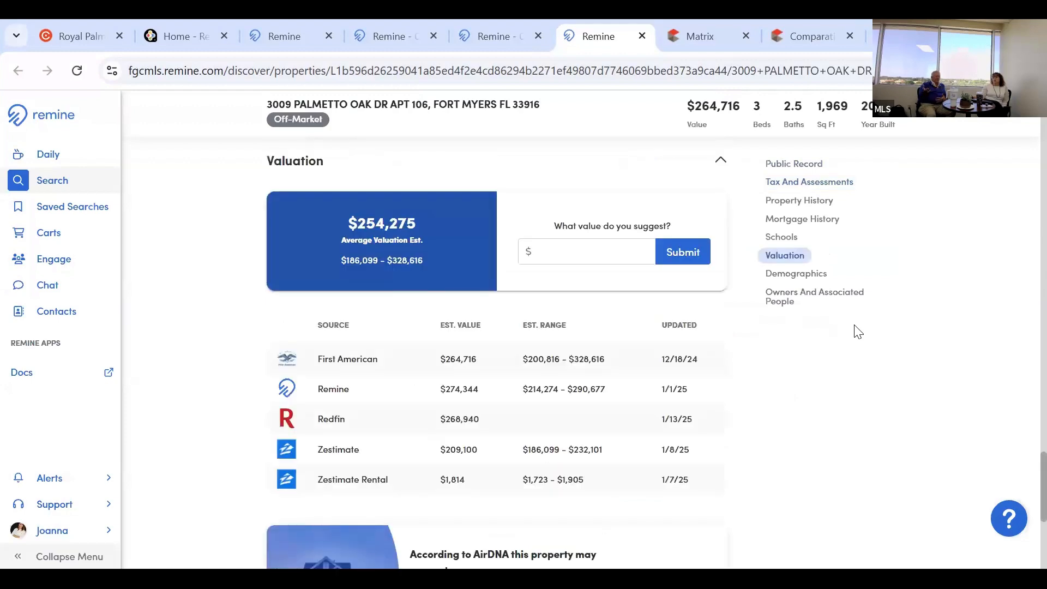
pyautogui.scroll(4, 858, 331)
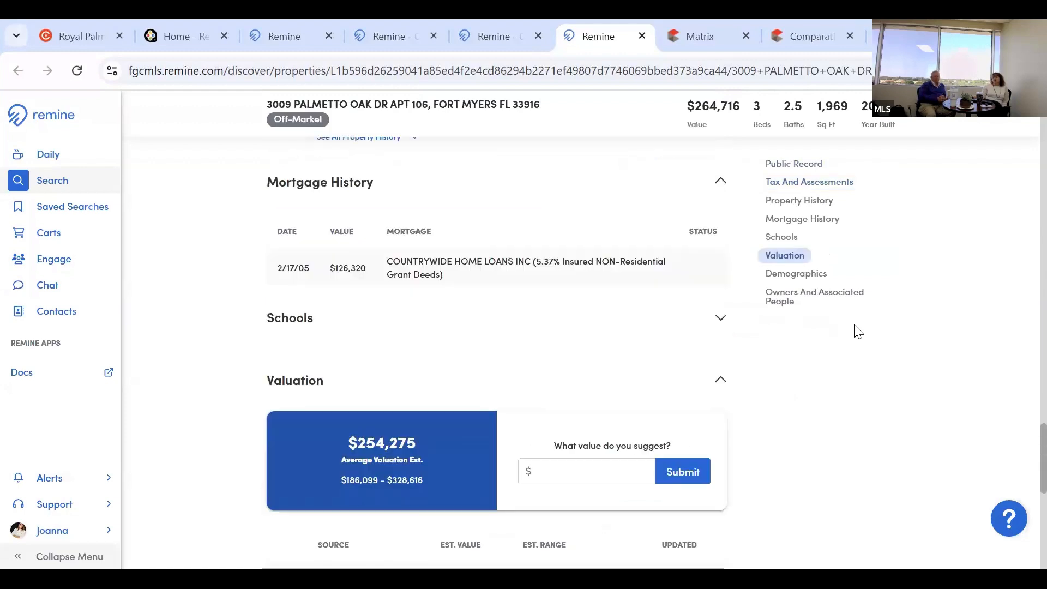
pyautogui.scroll(6, 858, 332)
pyautogui.scroll(7, 858, 332)
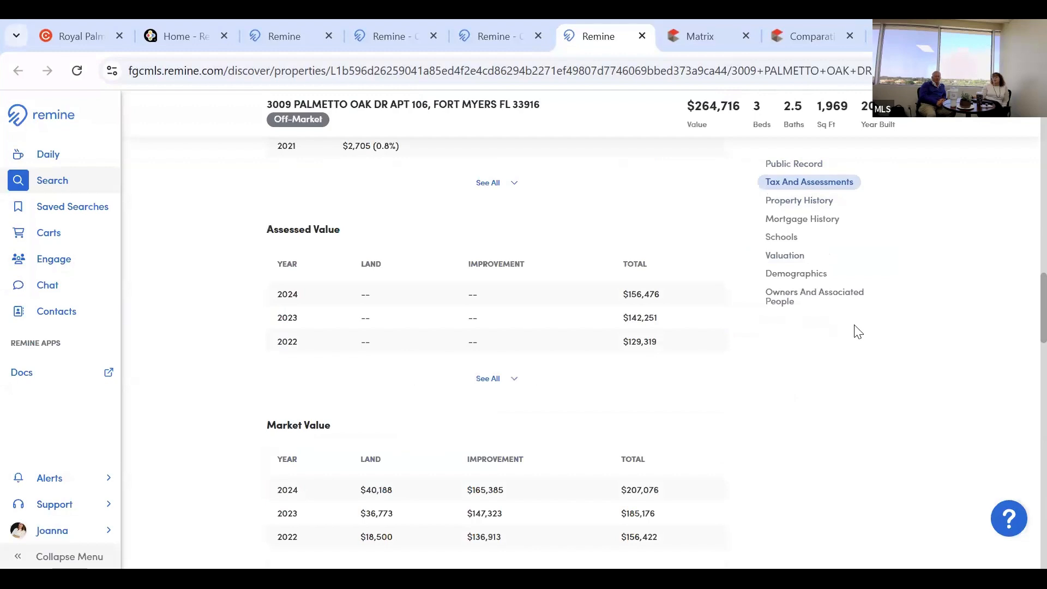
pyautogui.scroll(8, 764, 204)
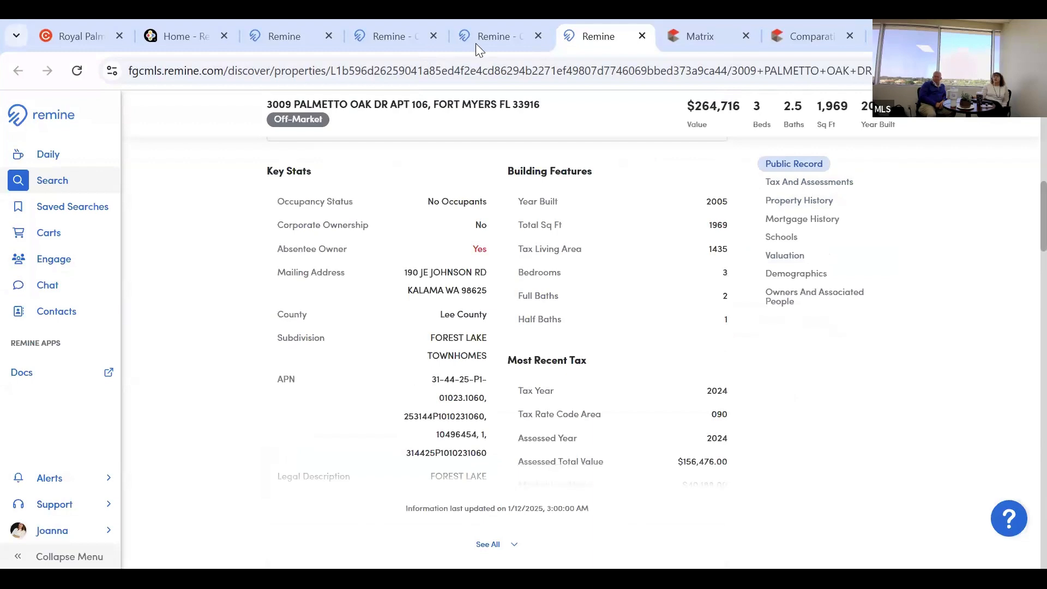
pyautogui.scroll(8, 764, 205)
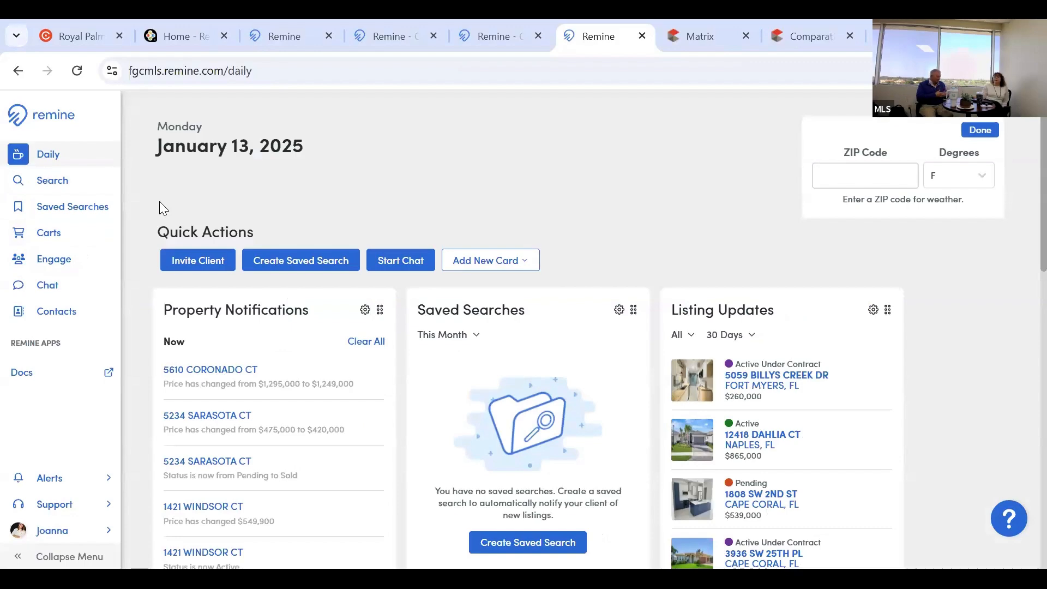
pyautogui.scroll(-5, 160, 203)
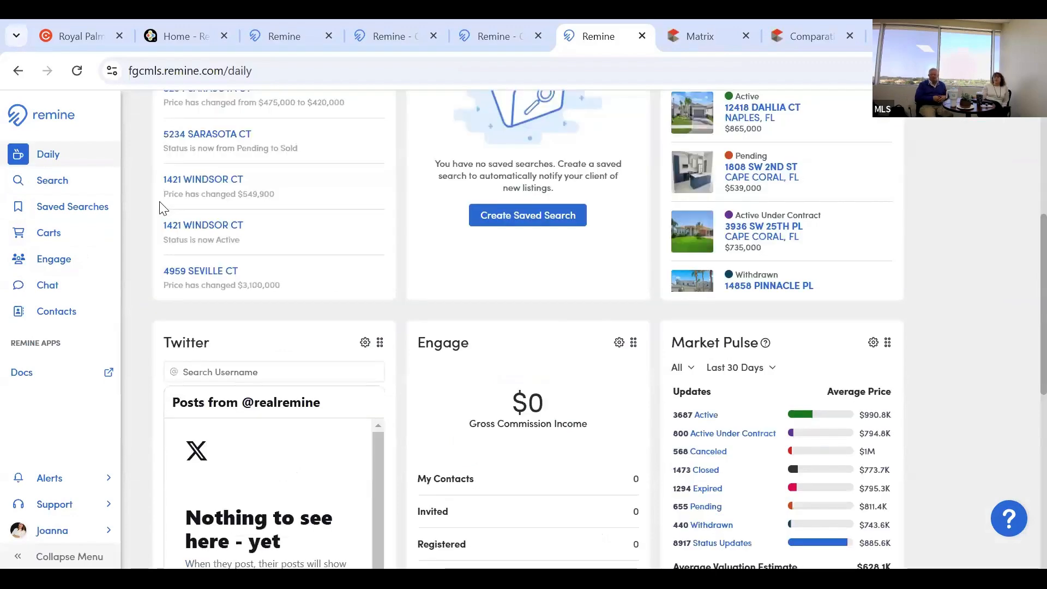
pyautogui.scroll(-2, 160, 207)
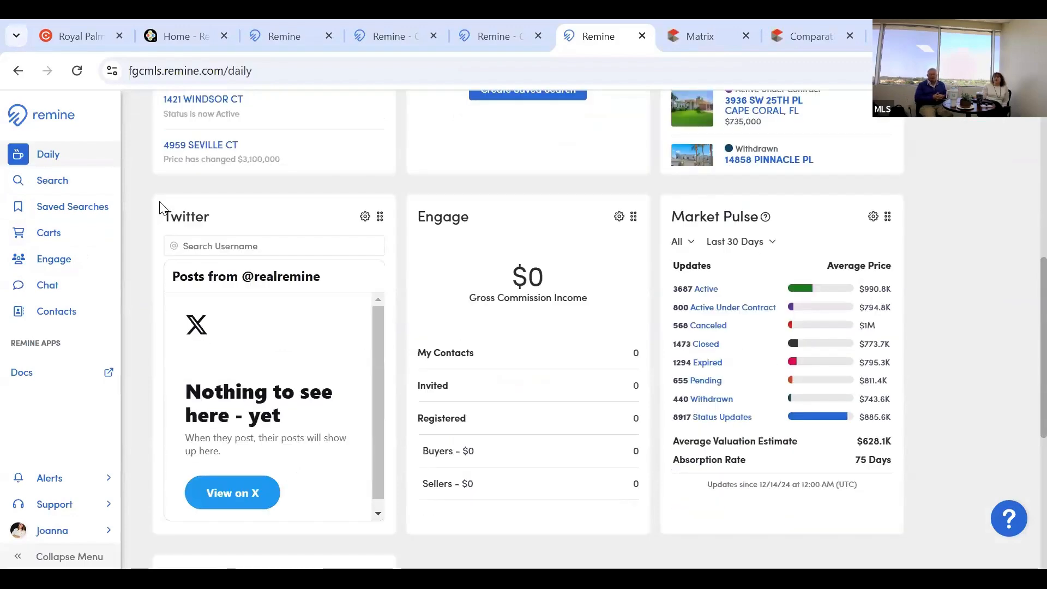
pyautogui.scroll(-2, 161, 207)
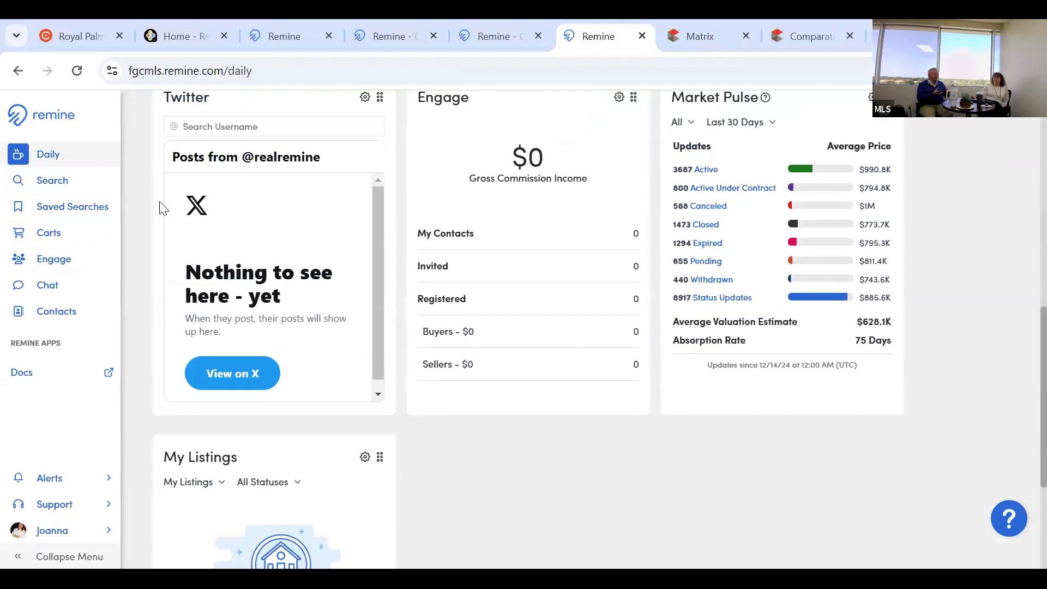
pyautogui.scroll(4, 159, 203)
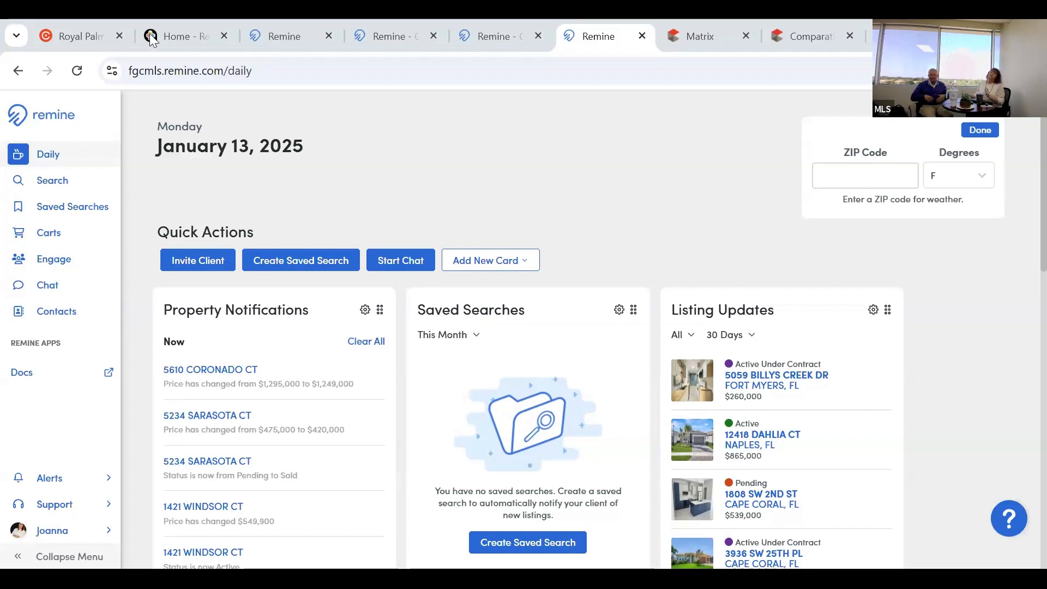
# Switch from Remine to the narrpr.com Home tab with Ctrl+2.
pyautogui.hotkey('ctrl', '2')
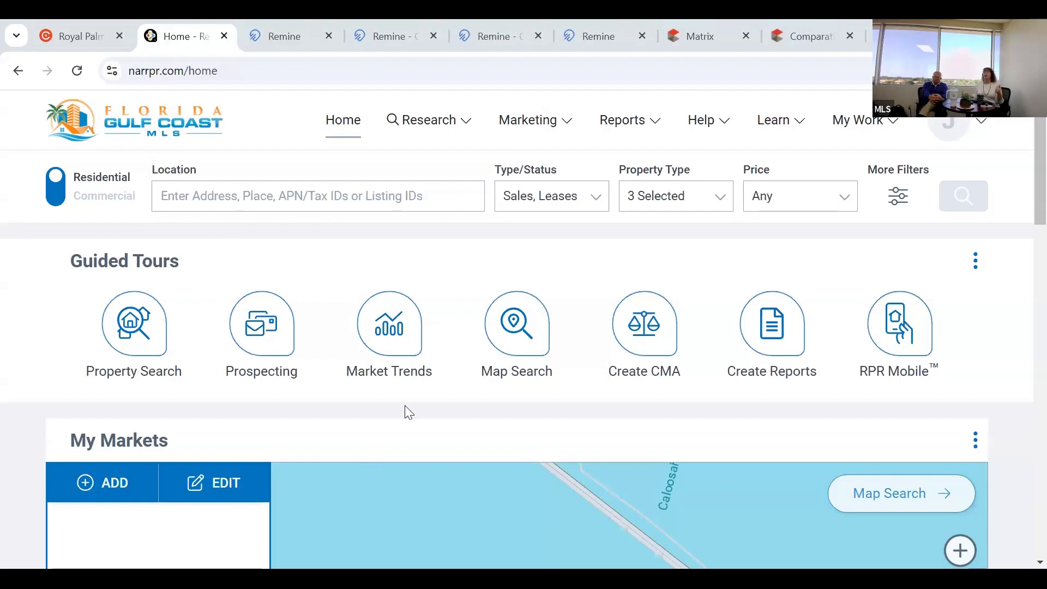
pyautogui.click(81, 36)
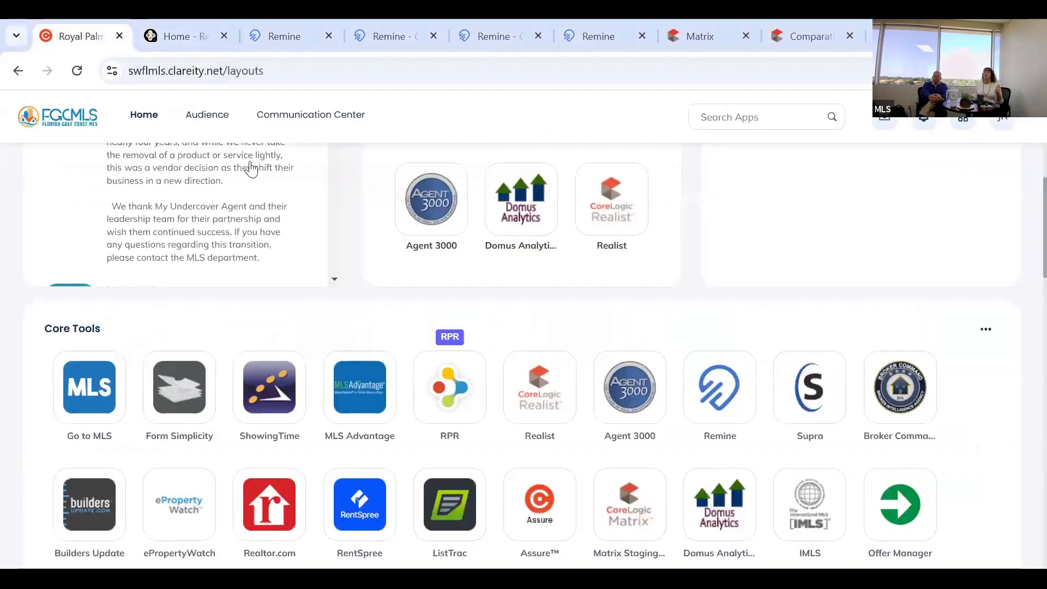
pyautogui.click(152, 36)
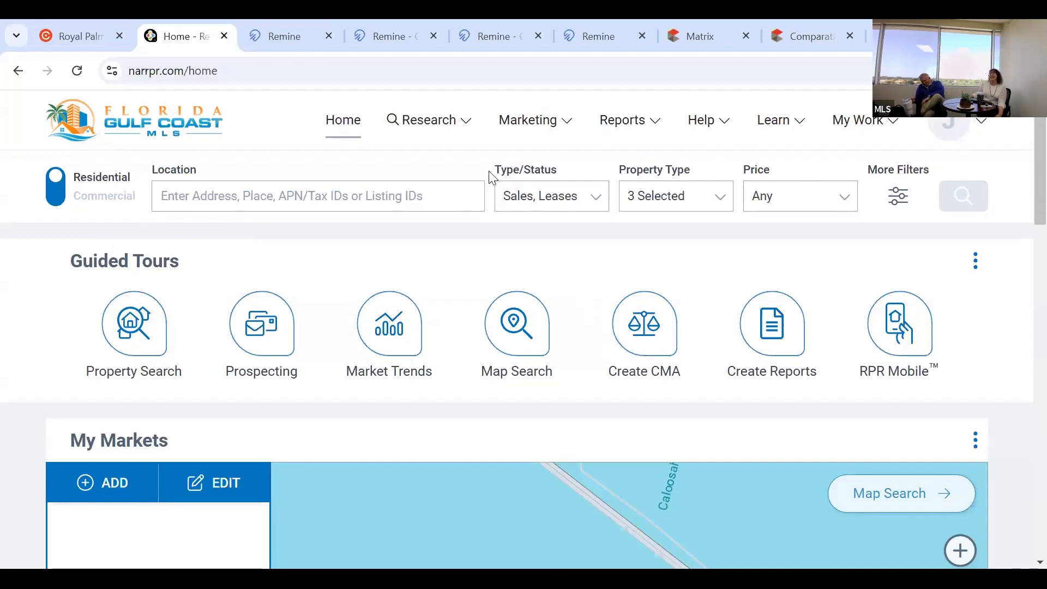
# Close the Reports mega-menu and put the cursor in the Location search field.
pyautogui.click(622, 131)
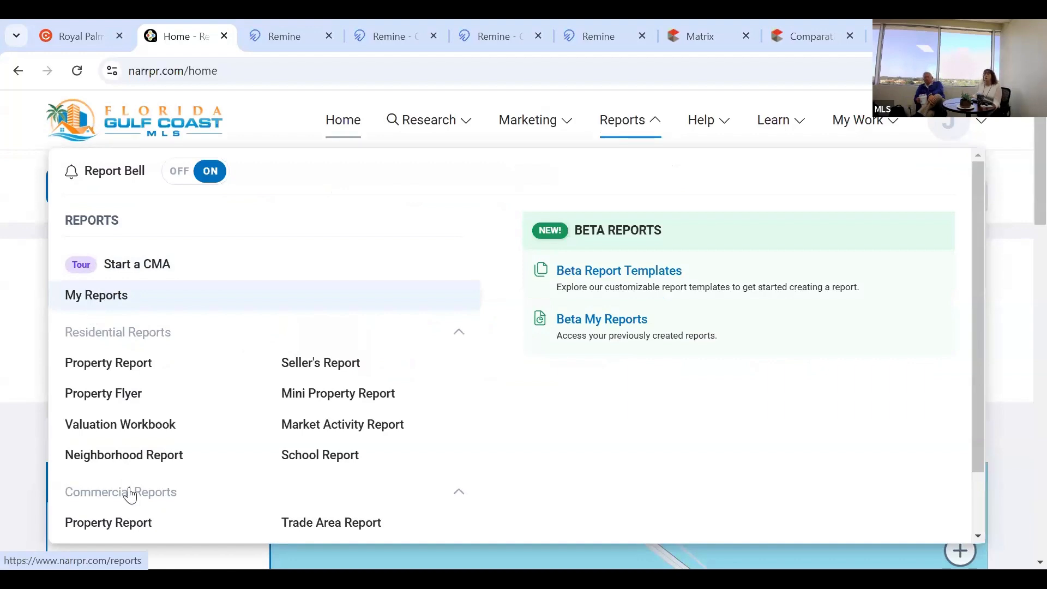
pyautogui.click(649, 138)
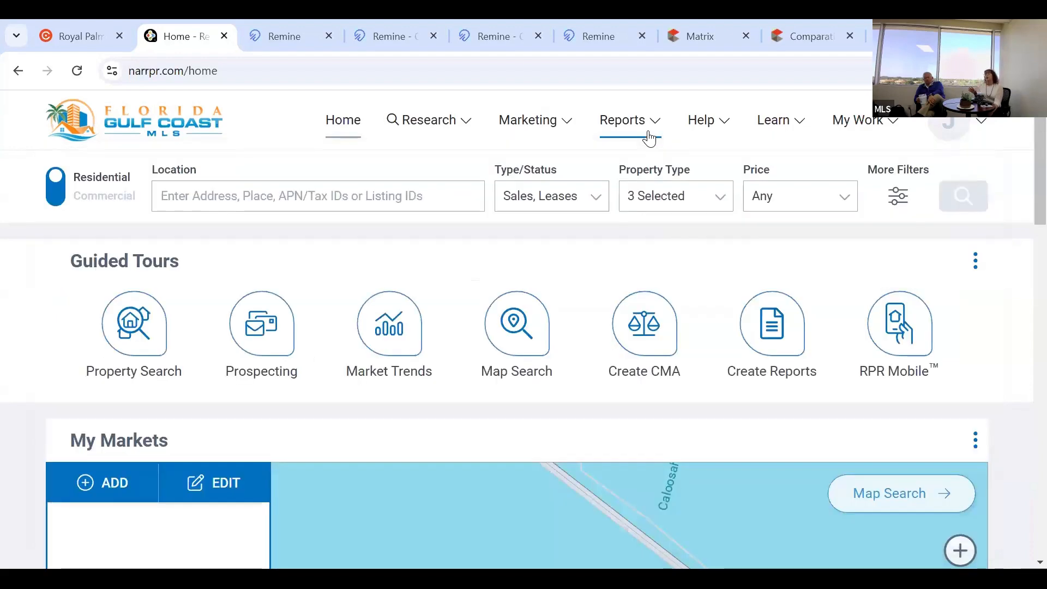
pyautogui.click(253, 195)
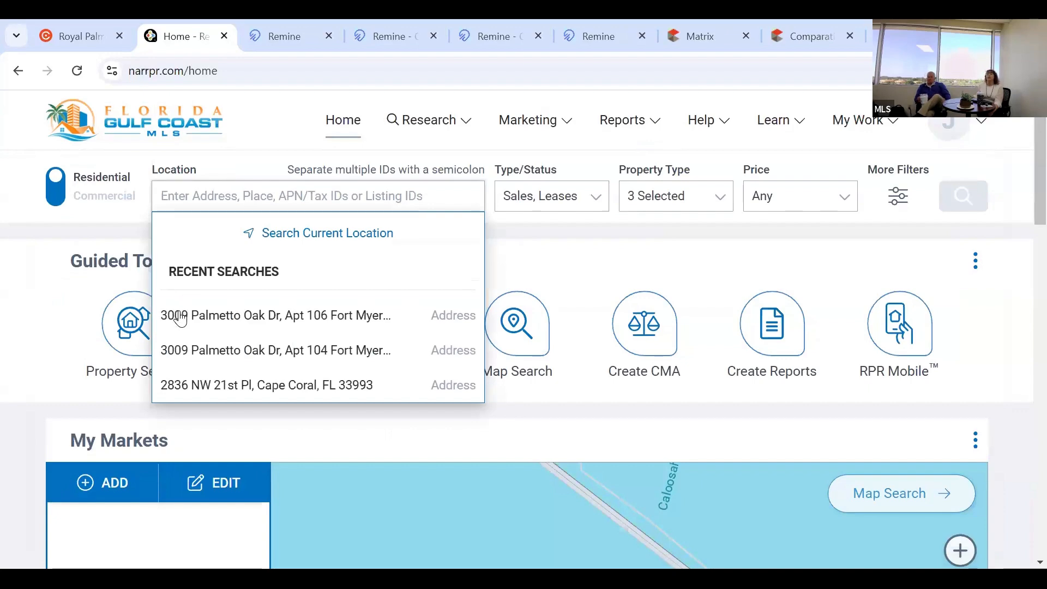
pyautogui.click(181, 317)
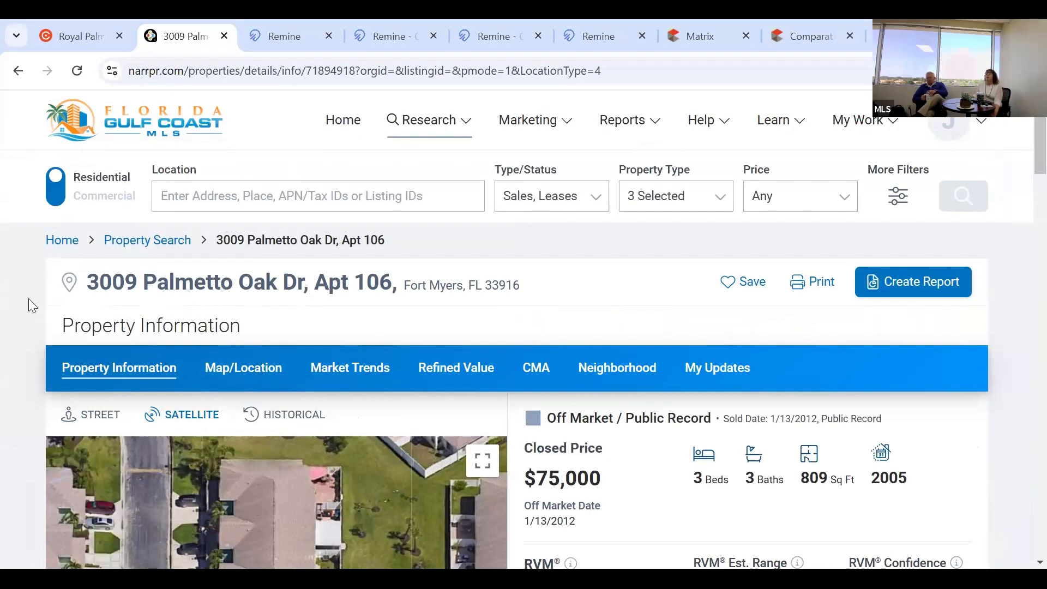
pyautogui.scroll(-4, 29, 299)
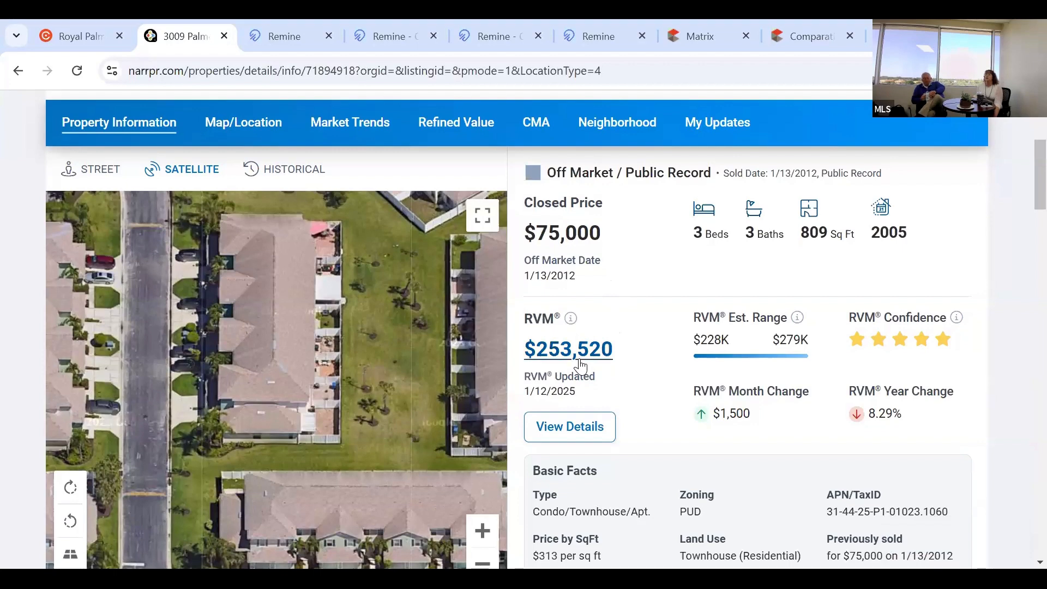
pyautogui.scroll(-3, 580, 365)
pyautogui.scroll(-1, 579, 359)
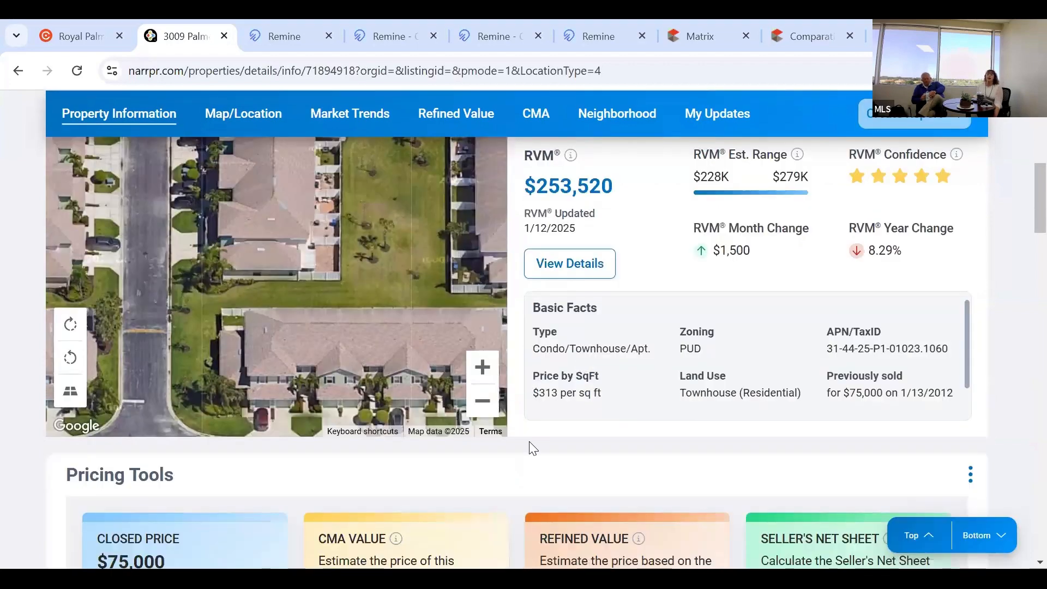
pyautogui.scroll(-3, 517, 454)
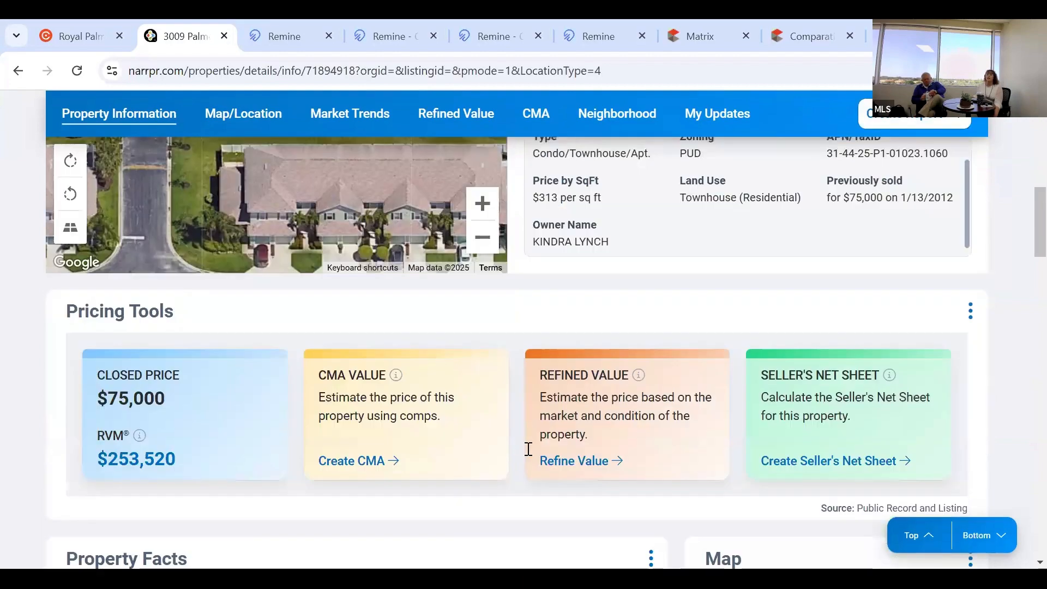
pyautogui.scroll(-10, 528, 449)
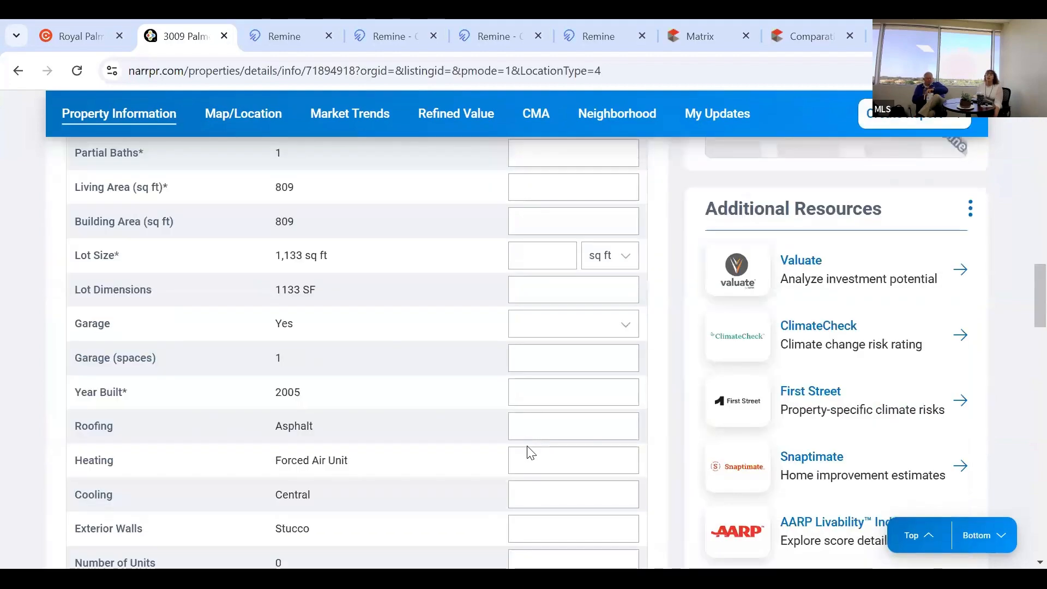
pyautogui.scroll(-6, 528, 447)
pyautogui.scroll(-12, 526, 449)
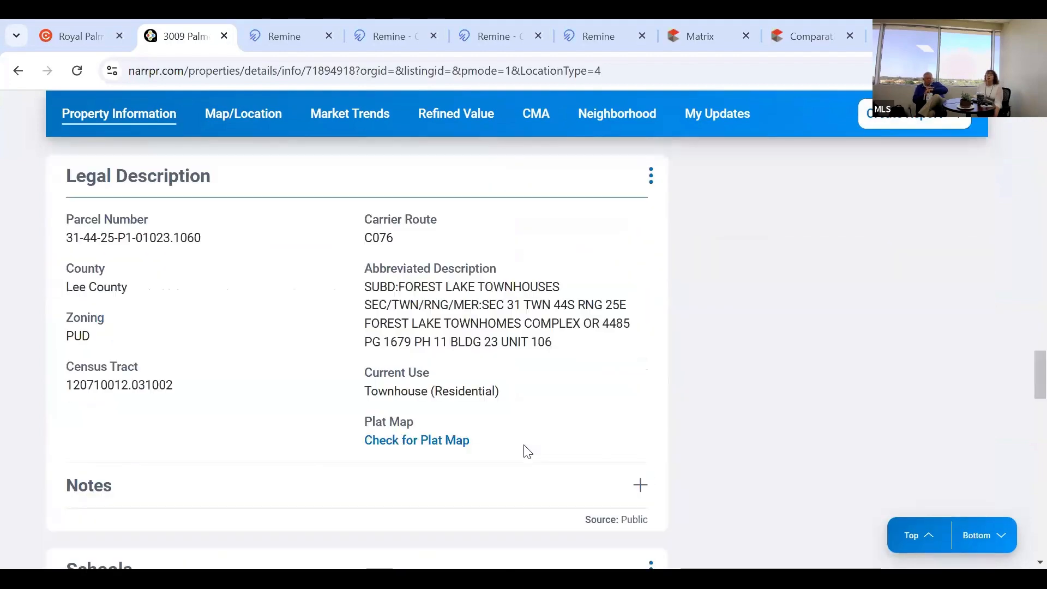
pyautogui.scroll(12, 526, 451)
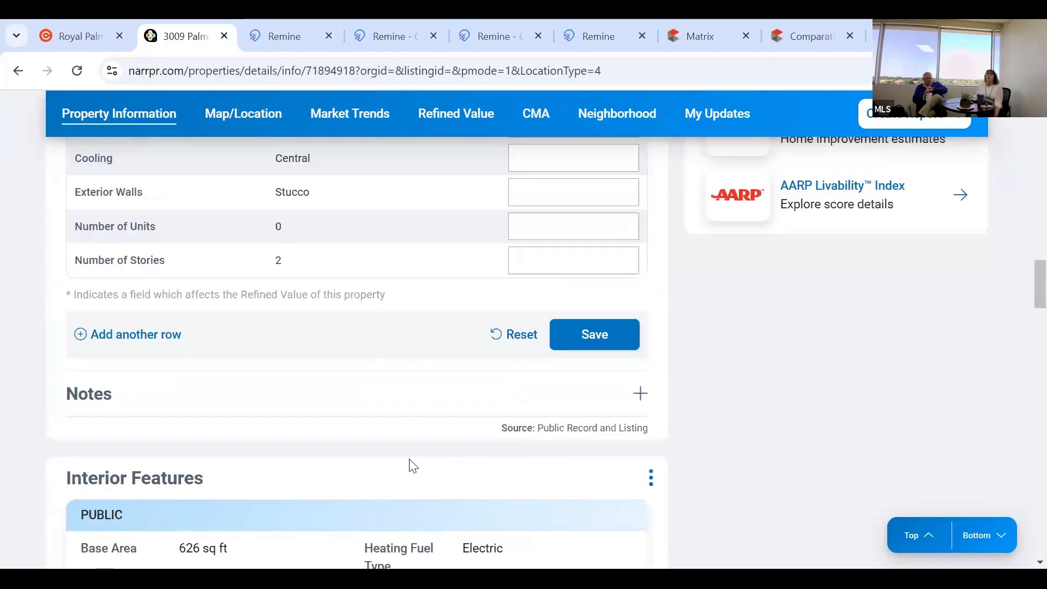
pyautogui.scroll(8, 409, 465)
pyautogui.scroll(5, 392, 460)
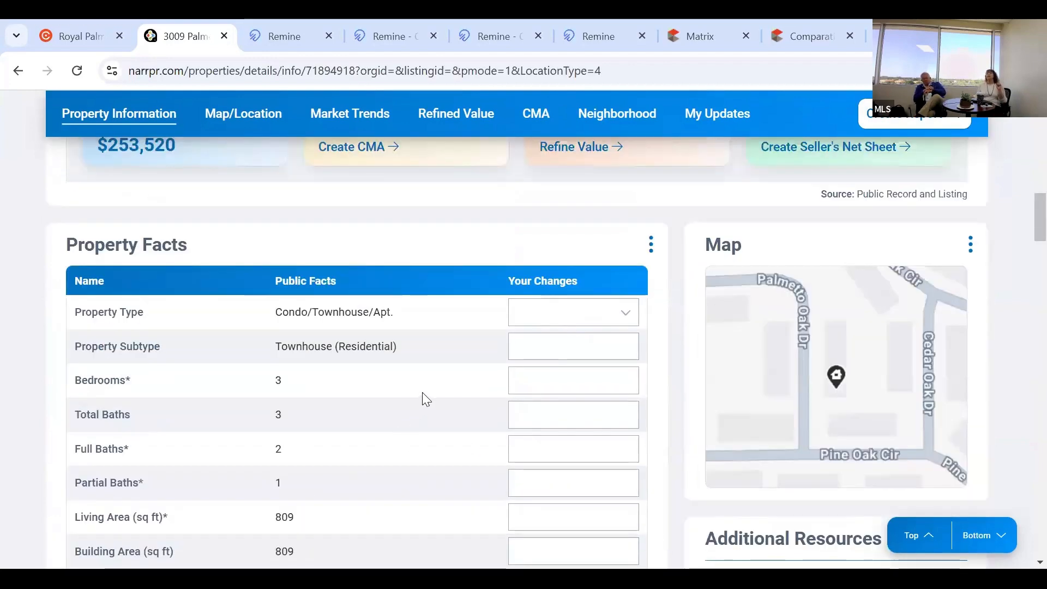
pyautogui.scroll(3, 420, 398)
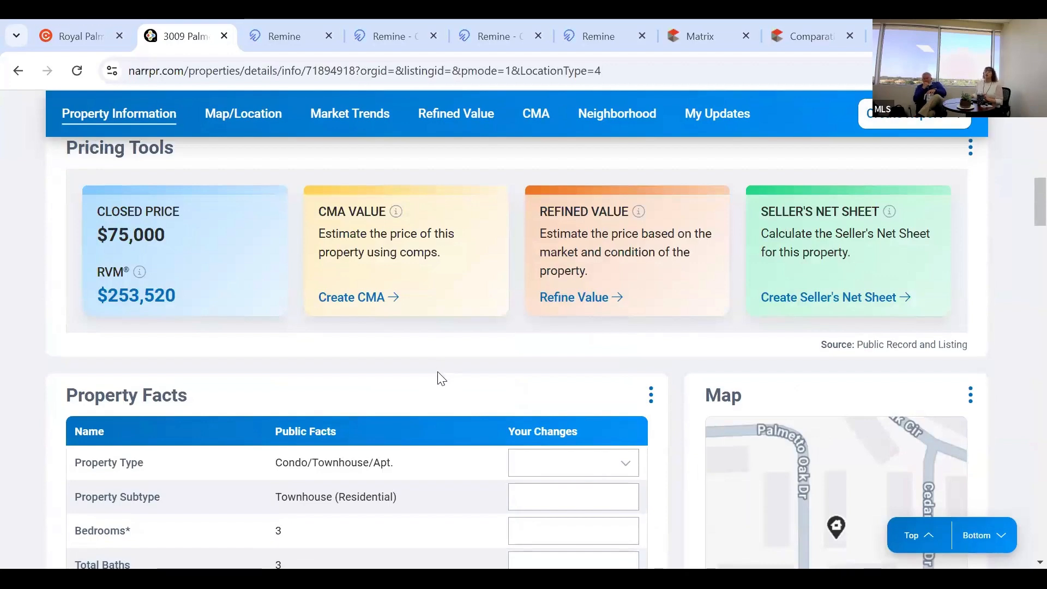
pyautogui.scroll(-2, 442, 377)
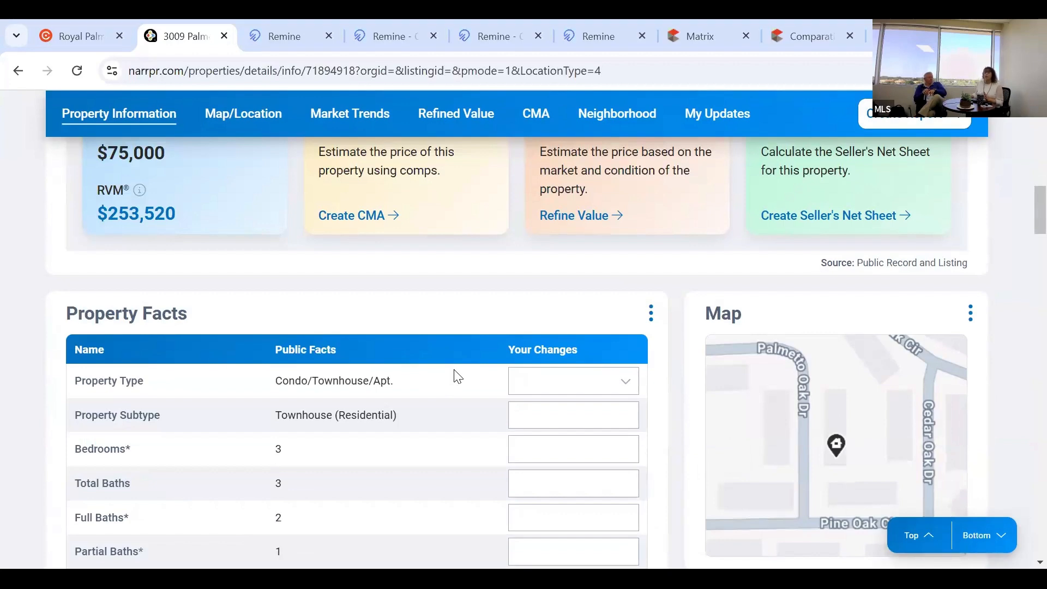
pyautogui.scroll(-3, 394, 429)
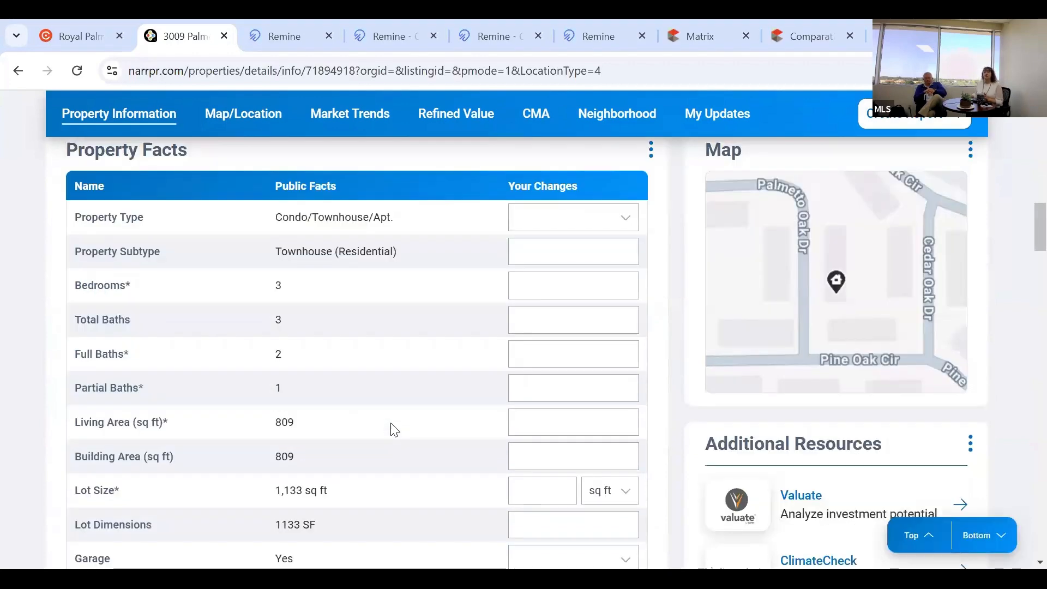
pyautogui.scroll(-2, 551, 411)
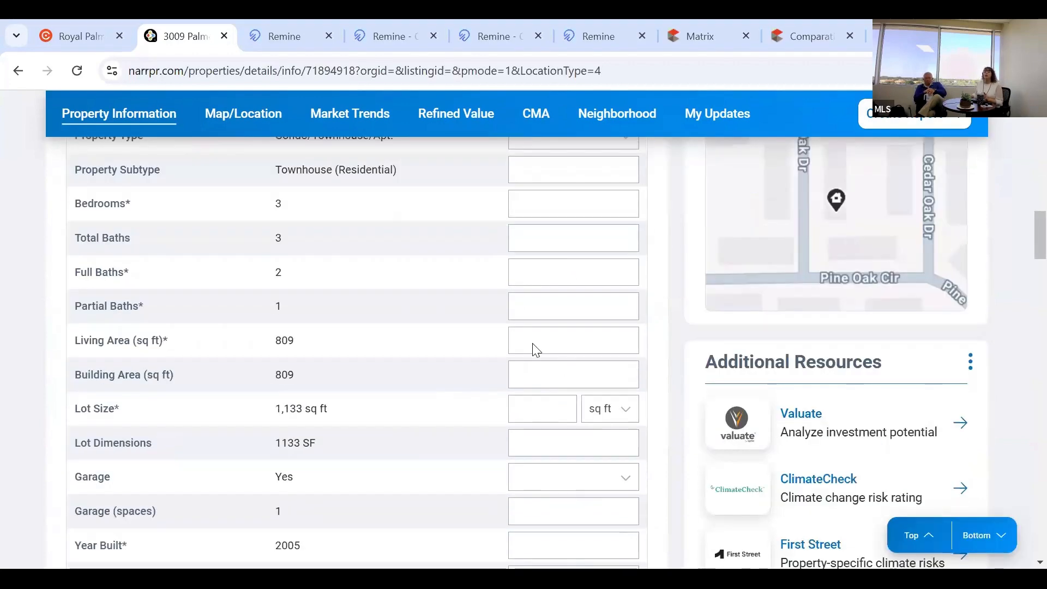
pyautogui.scroll(4, 539, 365)
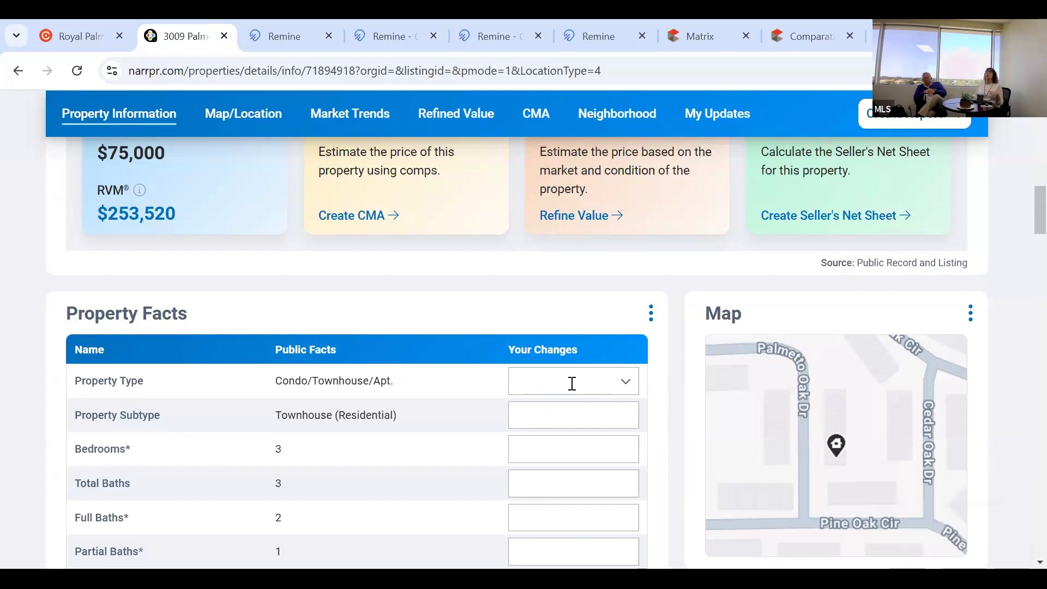
pyautogui.scroll(7, 631, 361)
pyautogui.scroll(1, 633, 361)
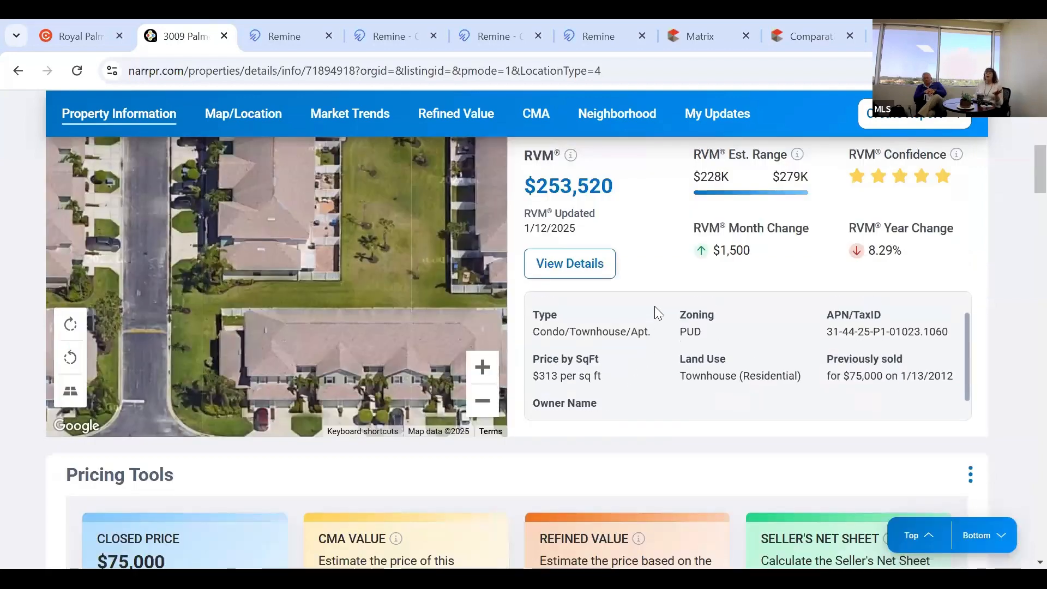
pyautogui.scroll(3, 657, 312)
pyautogui.scroll(1, 661, 317)
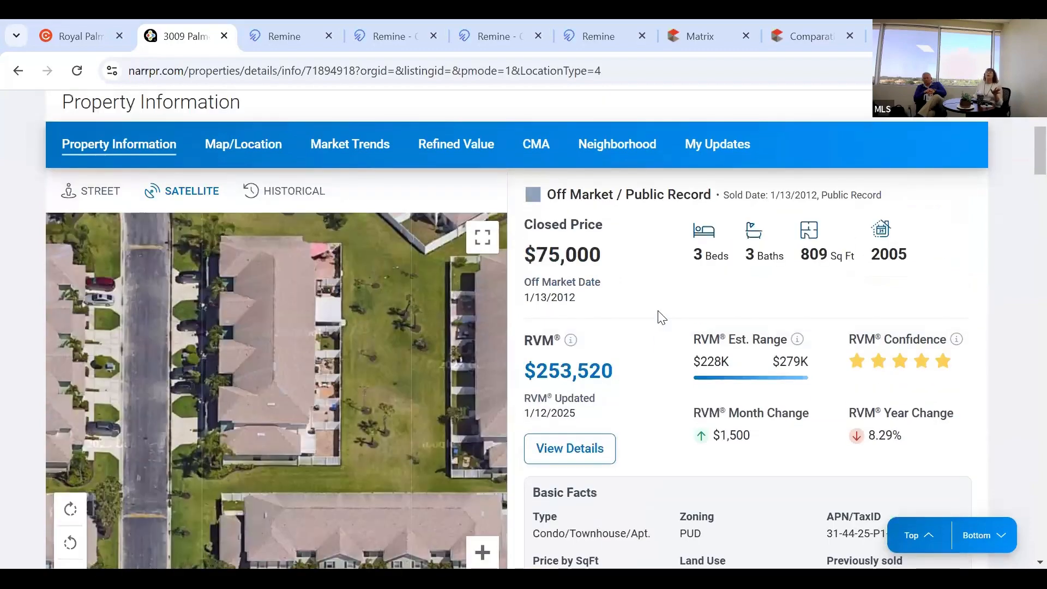
pyautogui.scroll(1, 648, 334)
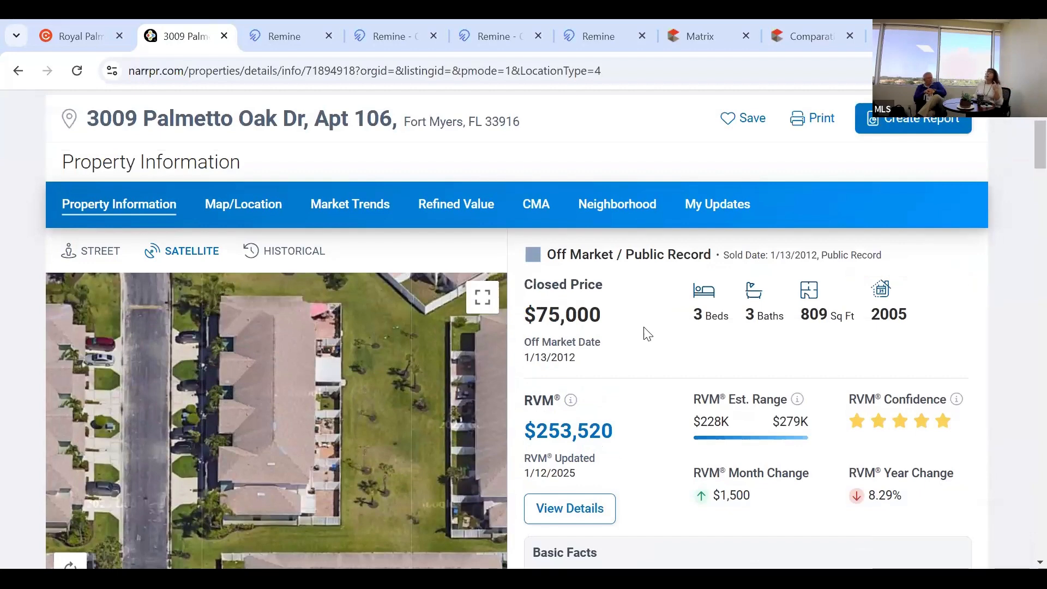
pyautogui.click(538, 201)
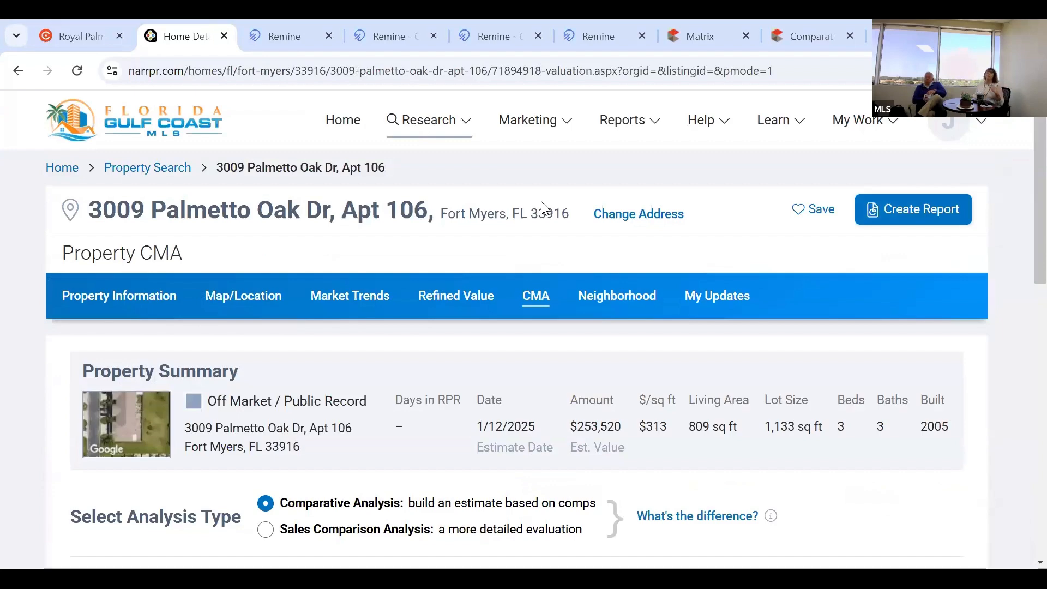
# Scroll through the CMA steps: Confirm Home Facts, Search for Comps, Make Adjustments, Review.
pyautogui.scroll(-3, 542, 202)
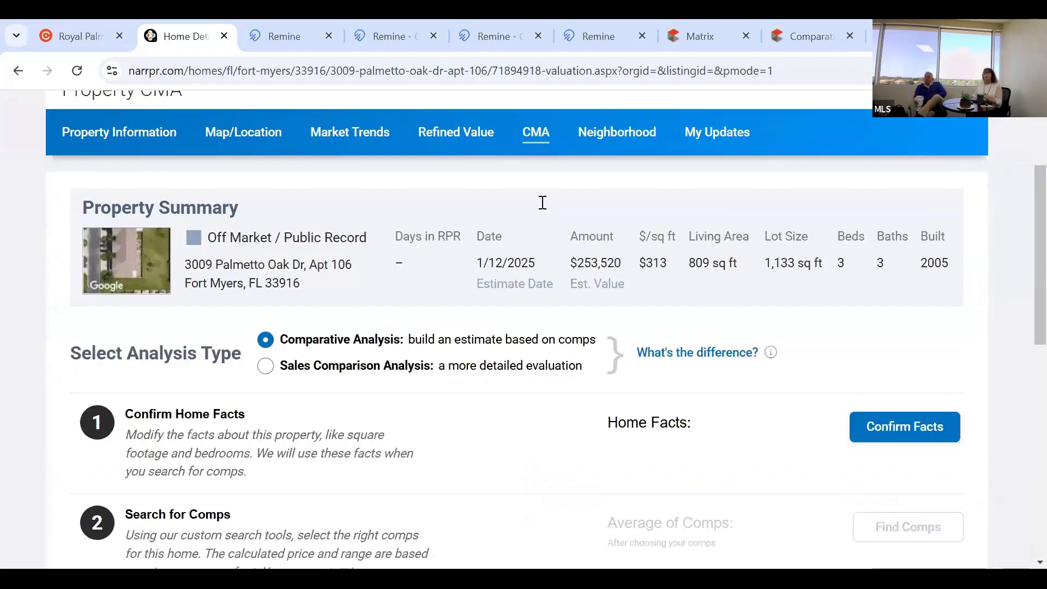
pyautogui.scroll(-2, 543, 202)
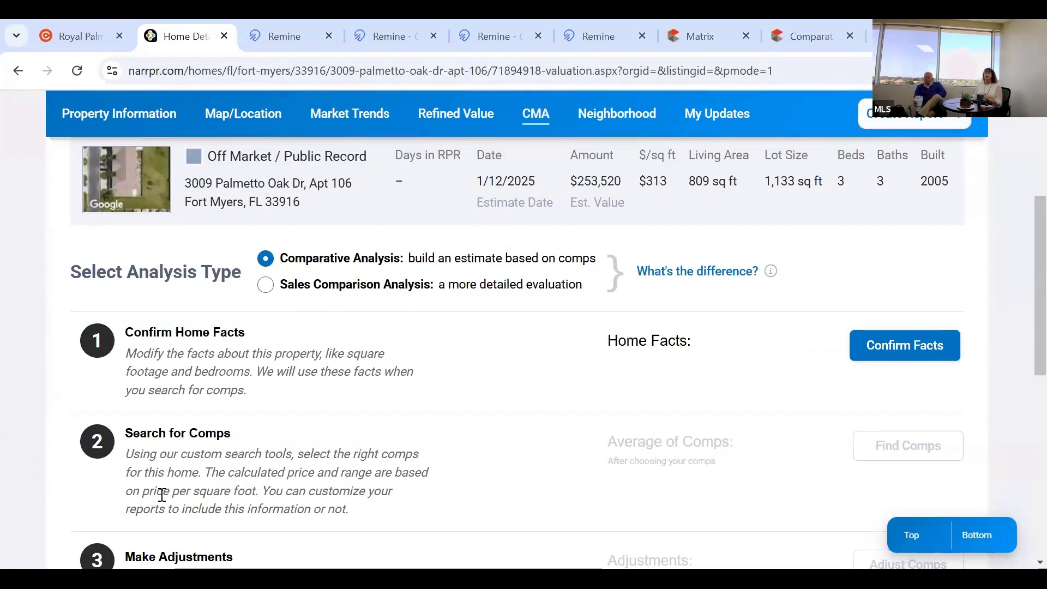
pyautogui.scroll(-3, 162, 494)
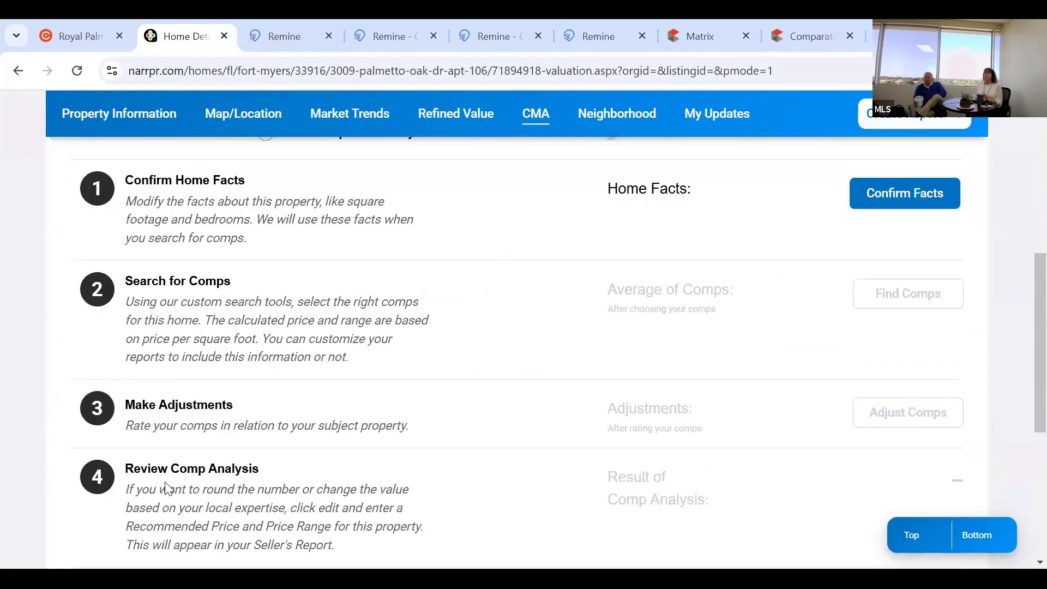
pyautogui.scroll(4, 167, 488)
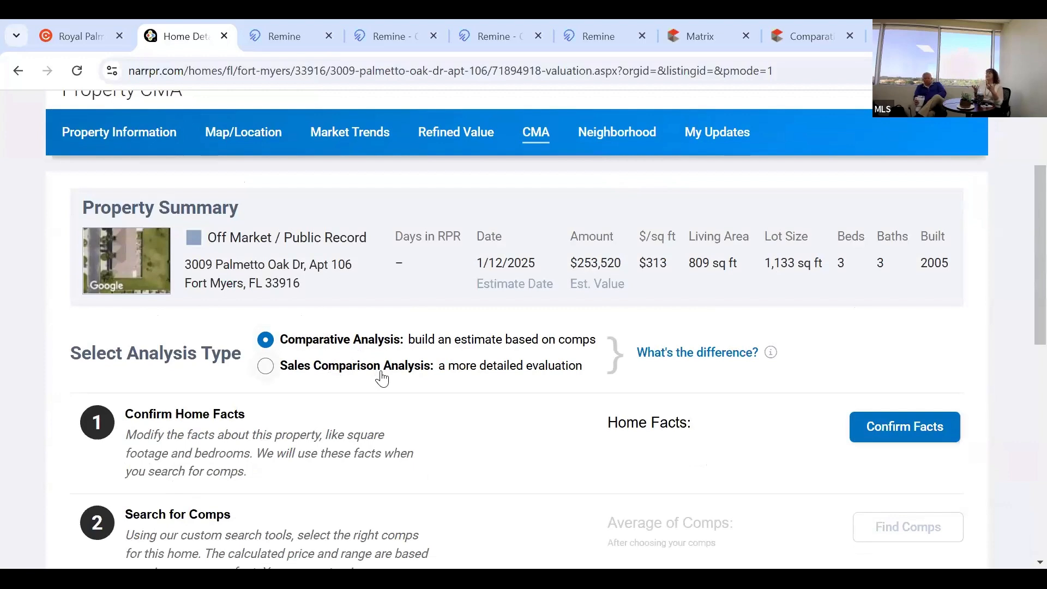
# Keep Comparative Analysis after trying Sales Comparison Analysis, then open Confirm Home Facts.
pyautogui.click(266, 367)
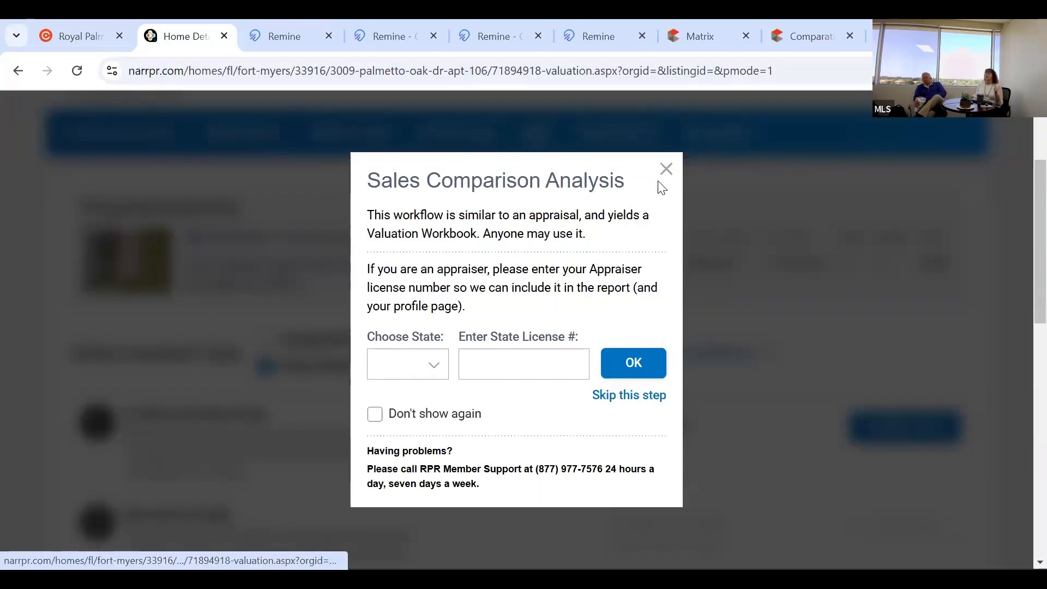
pyautogui.click(665, 169)
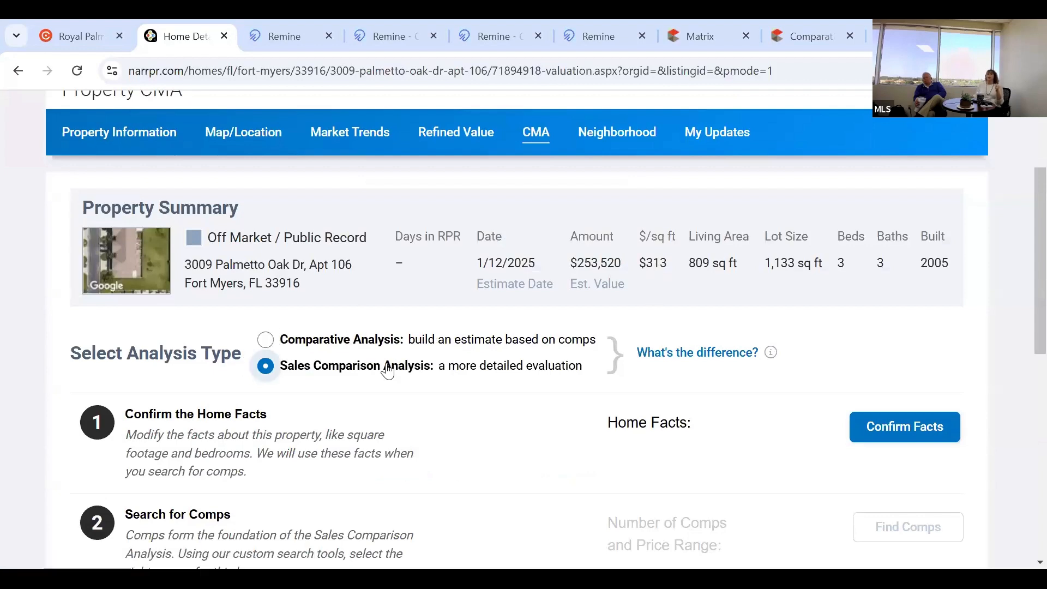
pyautogui.click(382, 342)
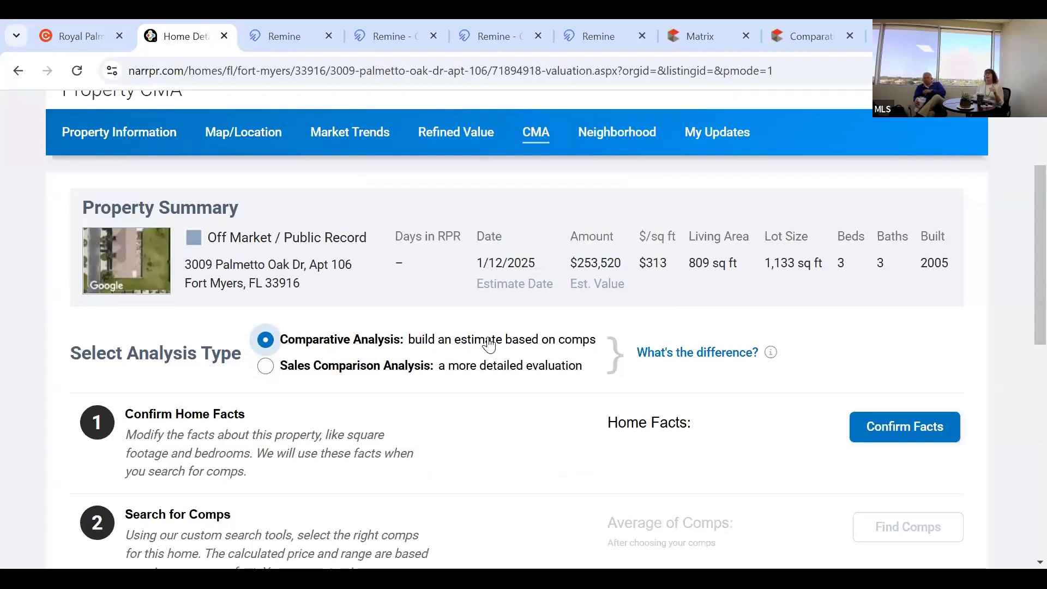
pyautogui.scroll(-2, 655, 409)
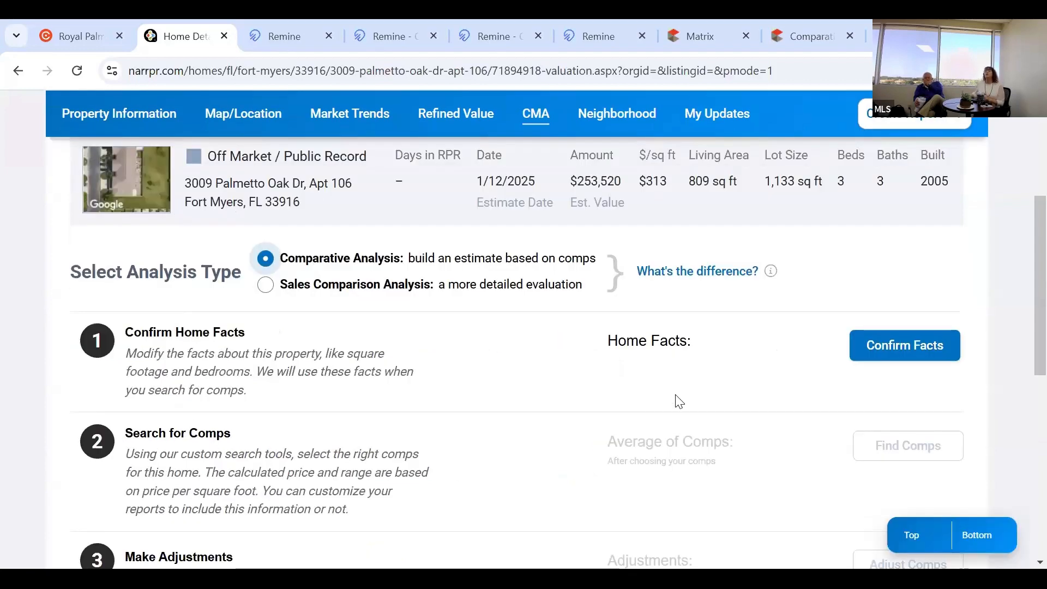
pyautogui.click(941, 348)
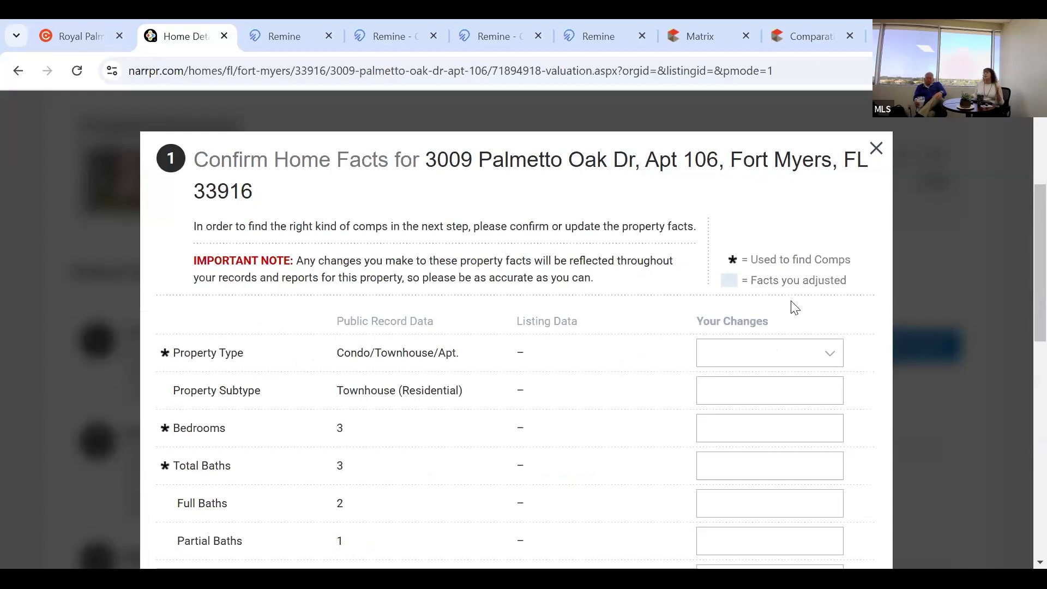
# Review the townhouse's public record facts (3 beds, 3 baths) and confirm them without changes.
pyautogui.scroll(-3, 783, 296)
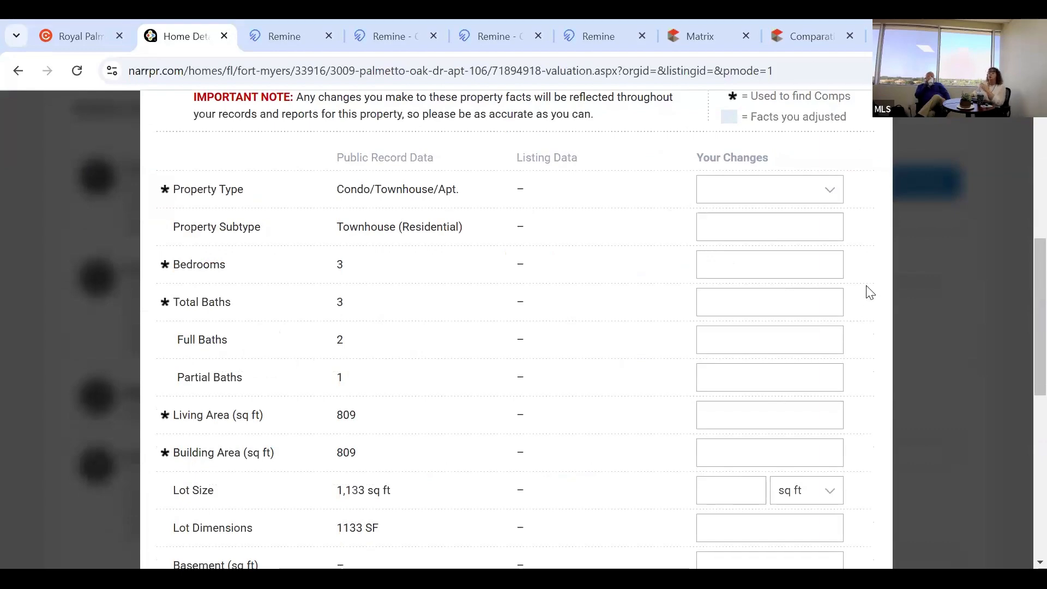
pyautogui.scroll(-1, 868, 289)
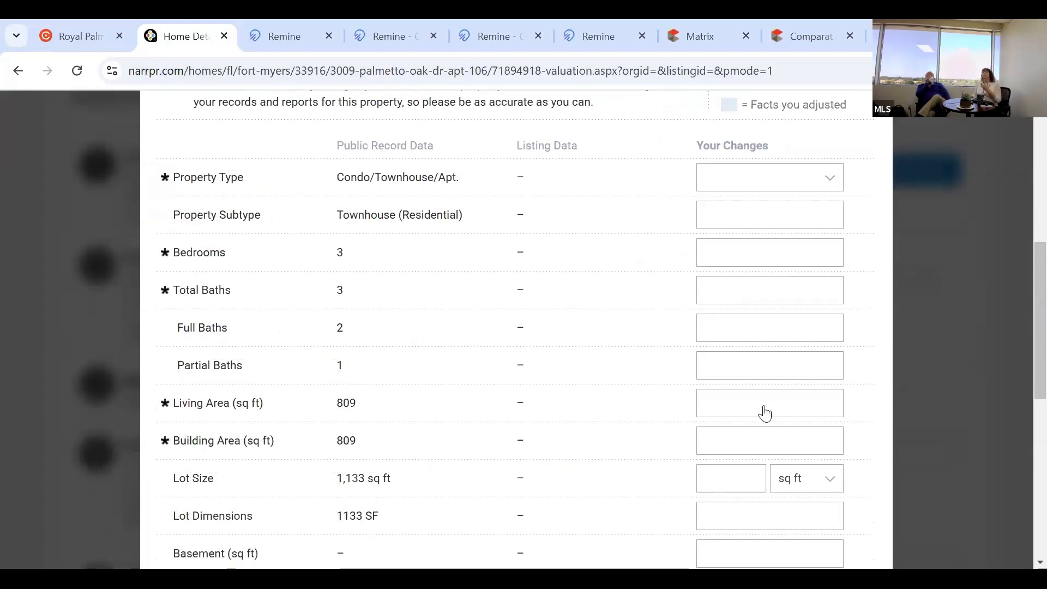
pyautogui.scroll(-3, 763, 412)
pyautogui.scroll(-3, 770, 417)
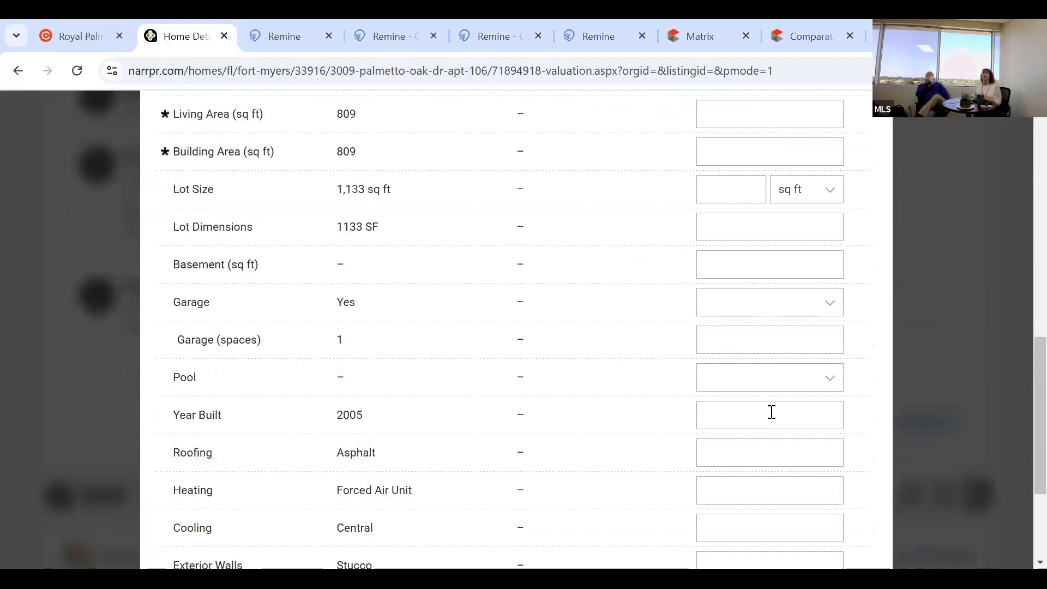
pyautogui.scroll(8, 567, 364)
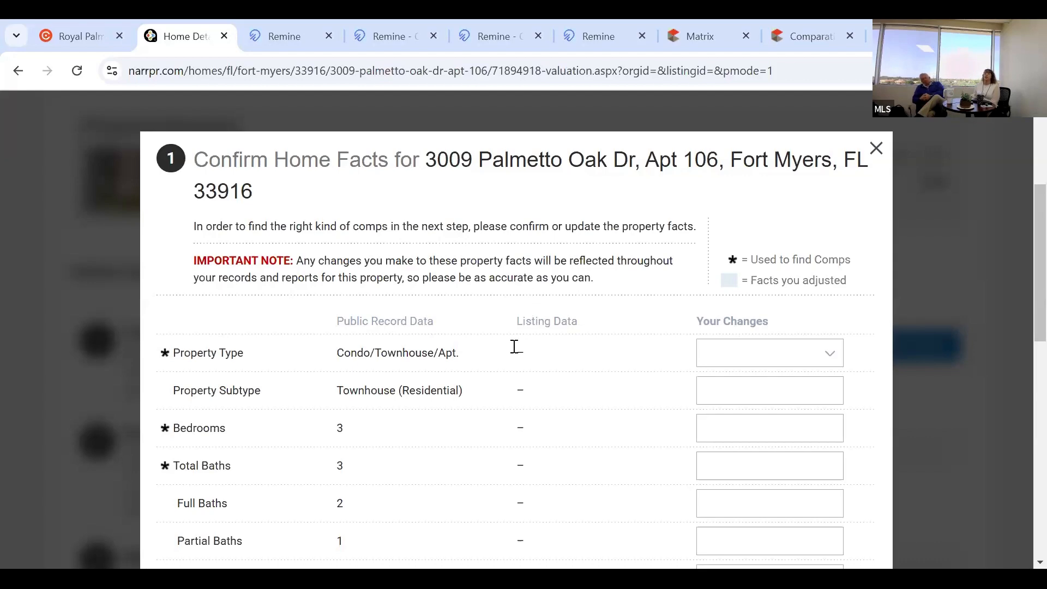
pyautogui.scroll(-5, 539, 322)
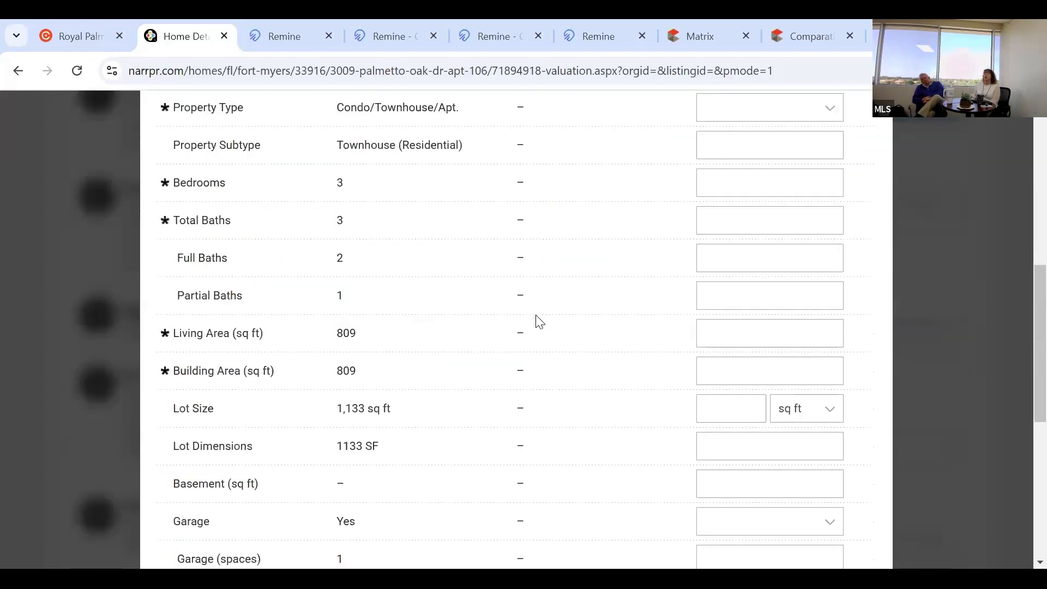
pyautogui.scroll(-6, 539, 322)
pyautogui.scroll(8, 540, 322)
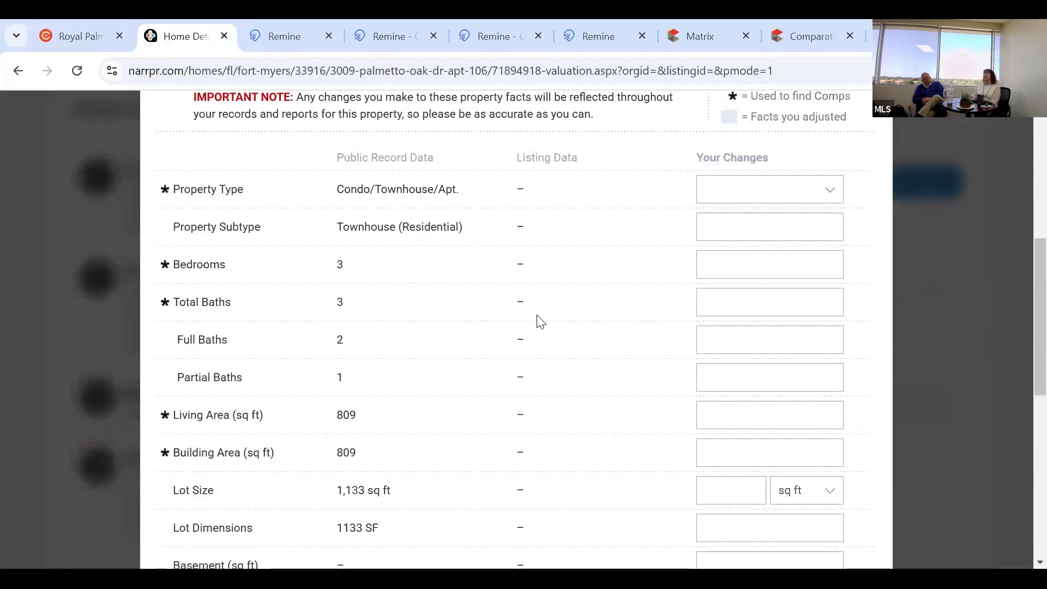
pyautogui.scroll(2, 540, 321)
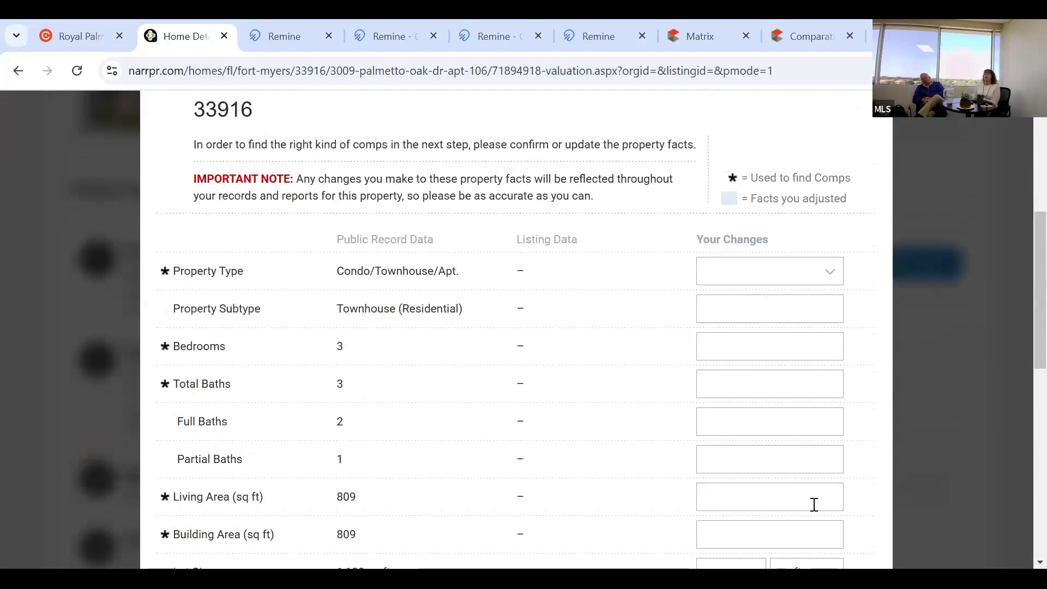
pyautogui.scroll(3, 843, 450)
pyautogui.scroll(-10, 842, 451)
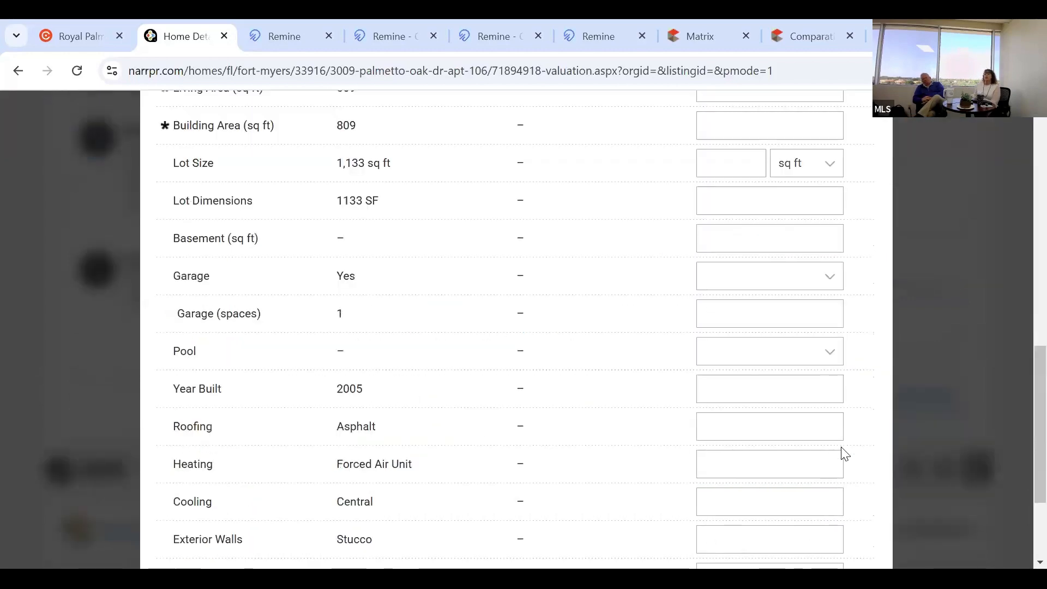
pyautogui.scroll(-3, 599, 440)
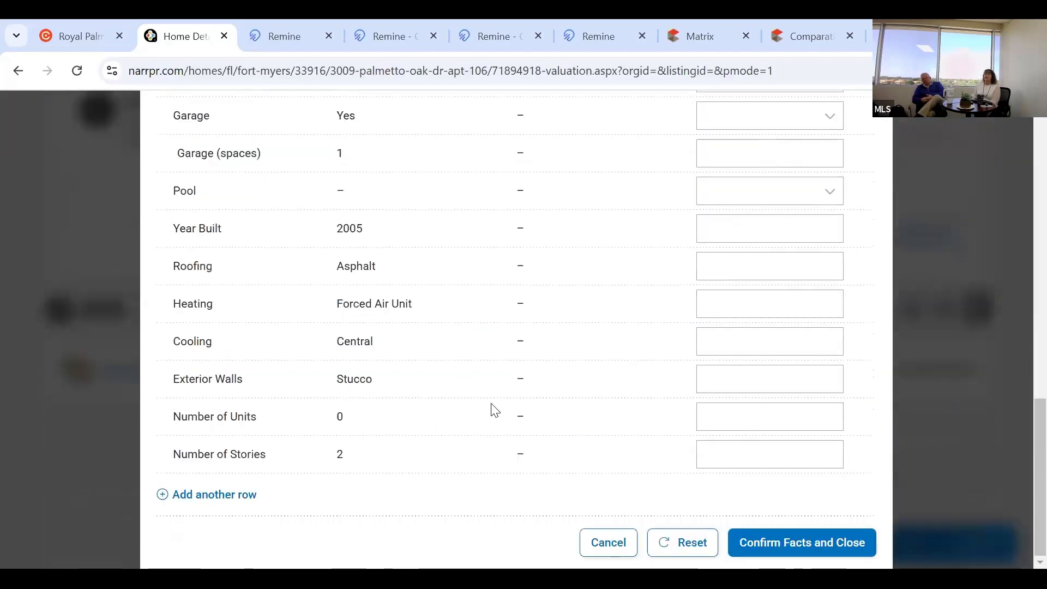
pyautogui.click(825, 543)
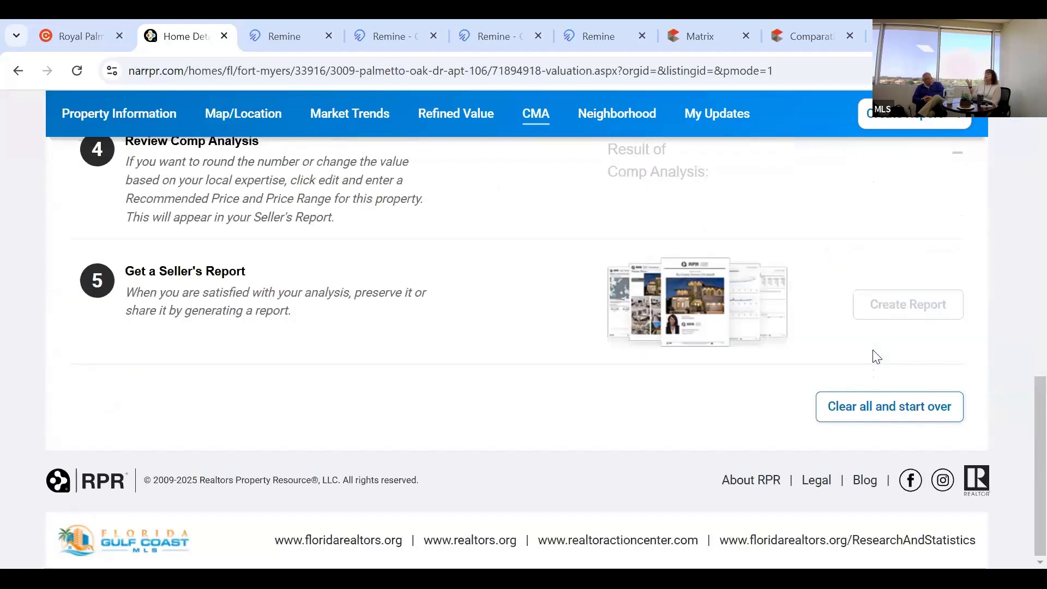
# Scroll the area comp search filters down to the Size section's maximum Beds field.
pyautogui.scroll(6, 876, 357)
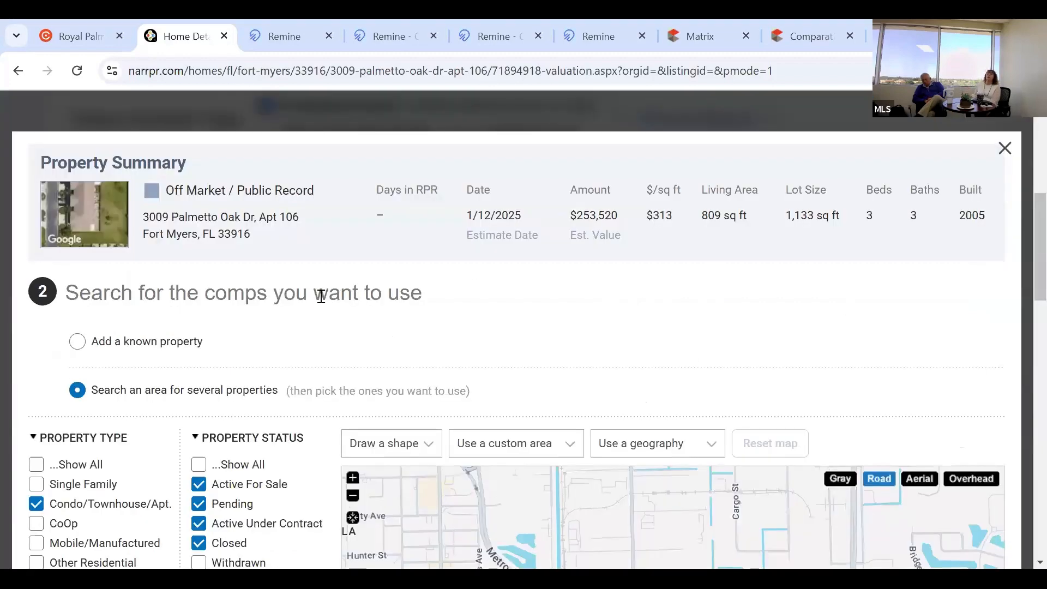
pyautogui.scroll(-1, 323, 302)
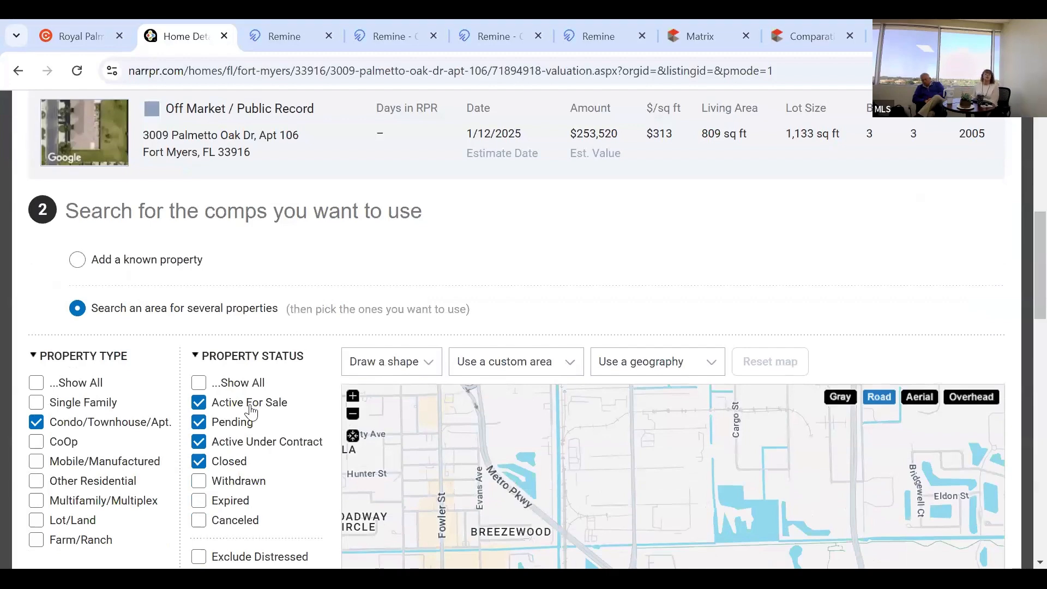
pyautogui.scroll(-1, 36, 444)
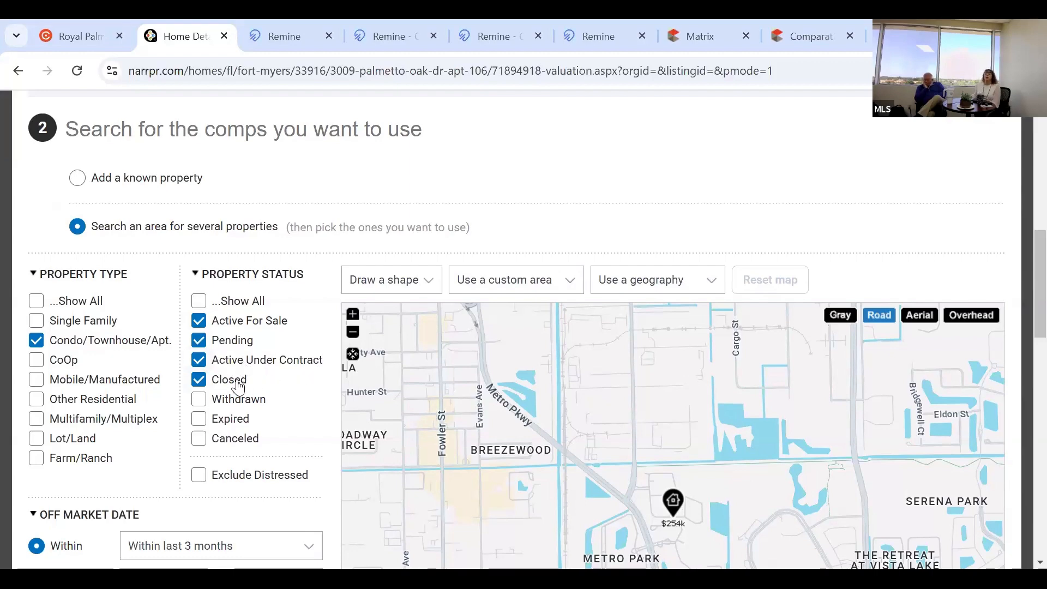
pyautogui.scroll(-3, 238, 384)
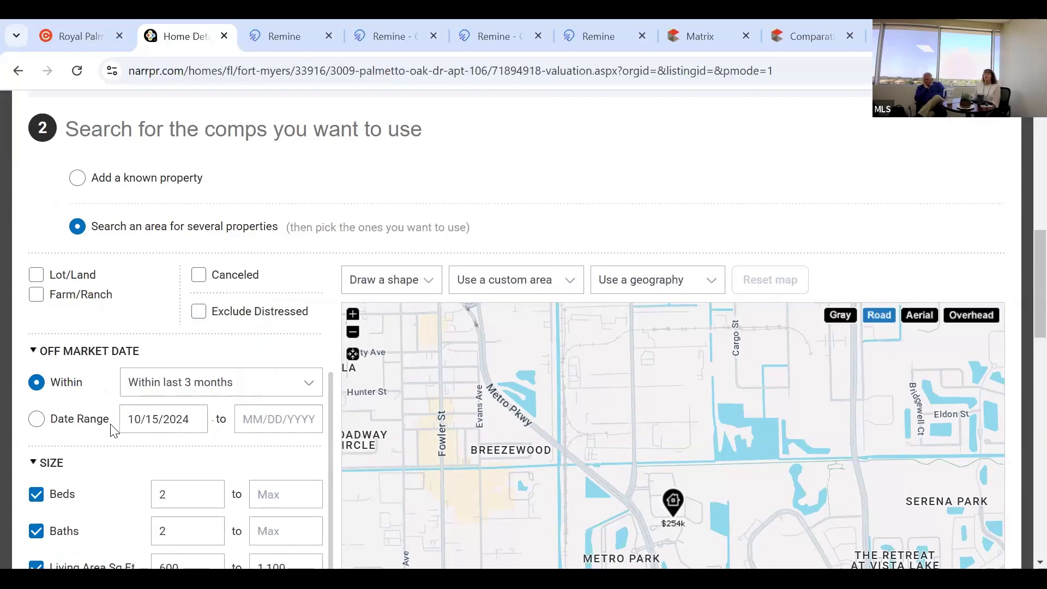
pyautogui.click(306, 495)
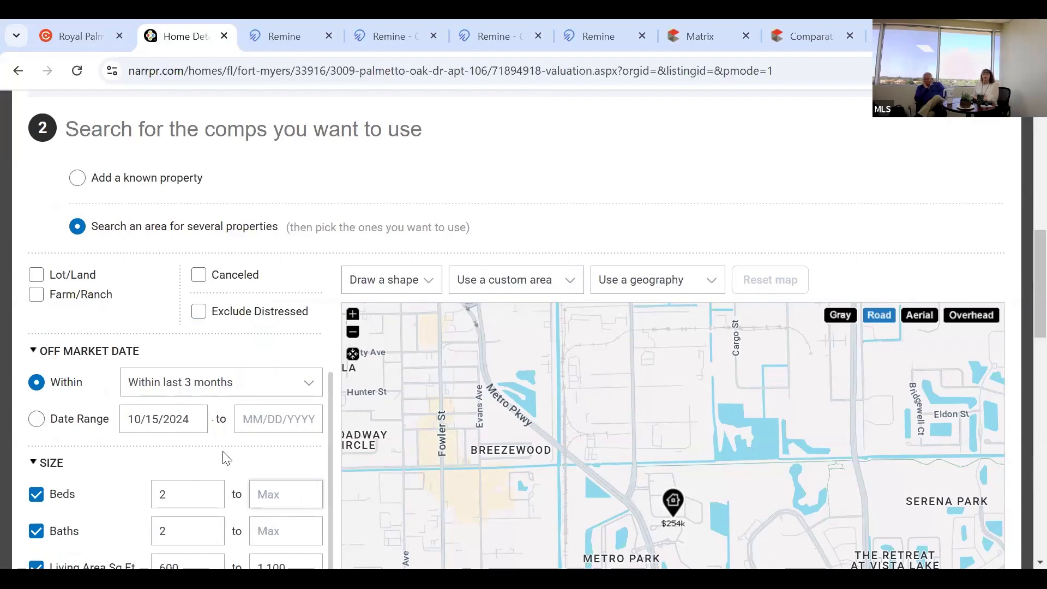
# Set Beds and Baths maximums to 3 and uncheck the Living Area Sq Ft filter.
pyautogui.write('3')
pyautogui.press('Tab')
pyautogui.write('3')
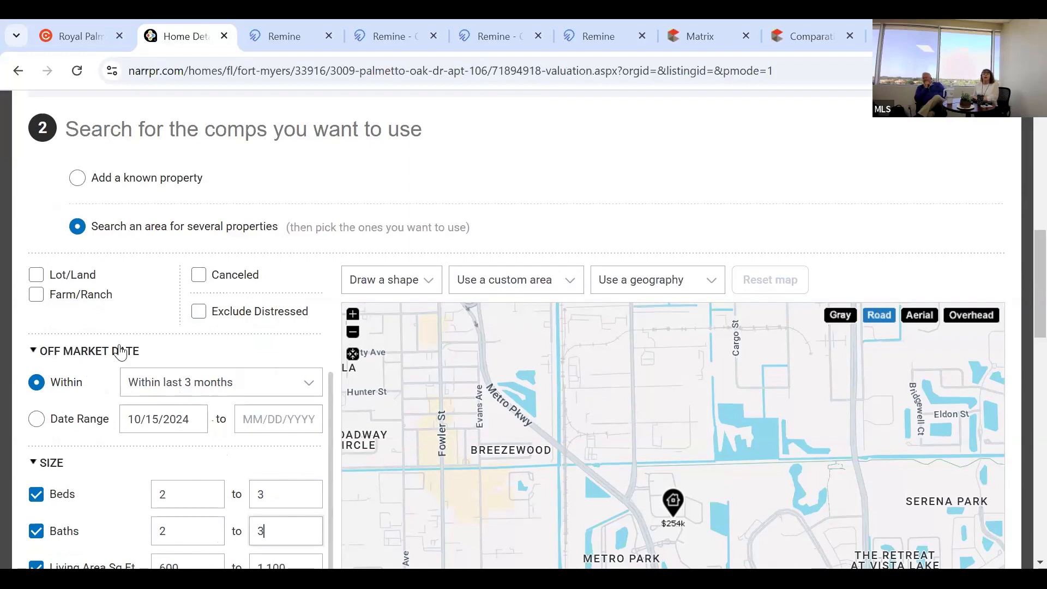
pyautogui.scroll(-1, 120, 351)
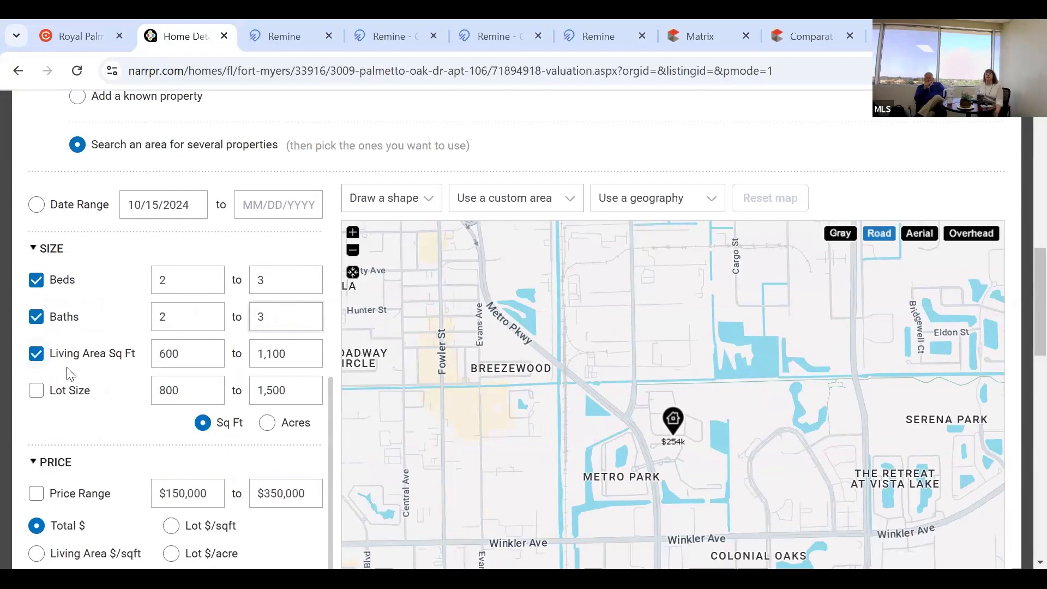
pyautogui.click(34, 360)
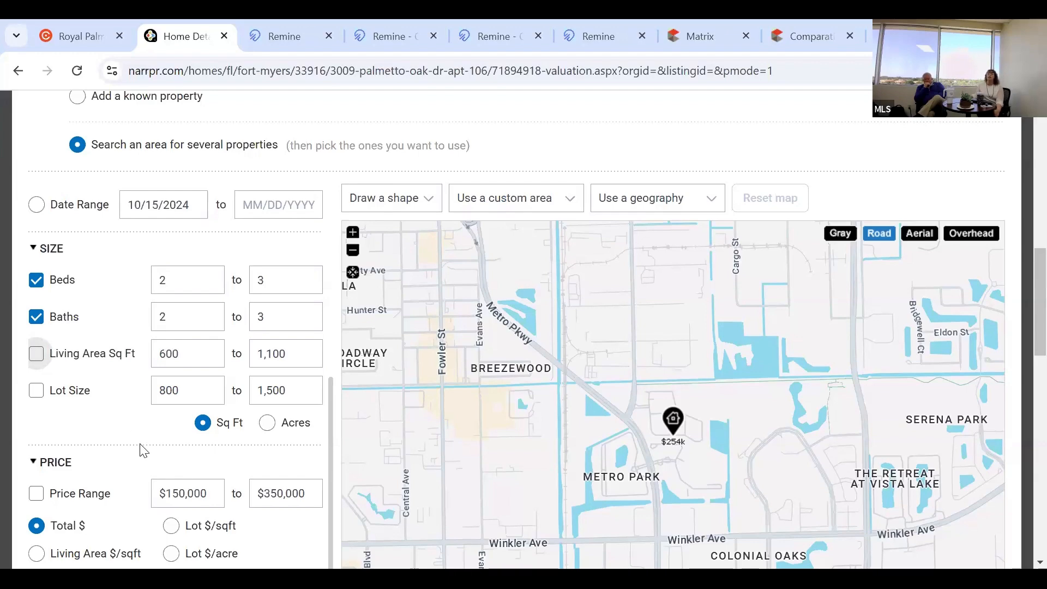
# Review the remaining filters and begin drawing a polygon search area on the map.
pyautogui.scroll(-2, 143, 450)
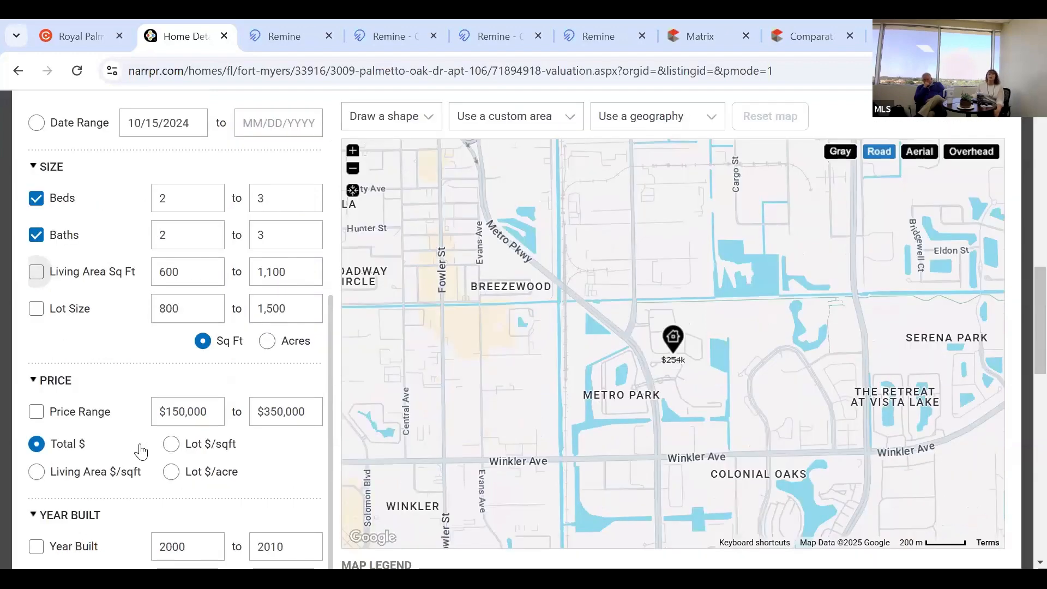
pyautogui.scroll(-2, 129, 426)
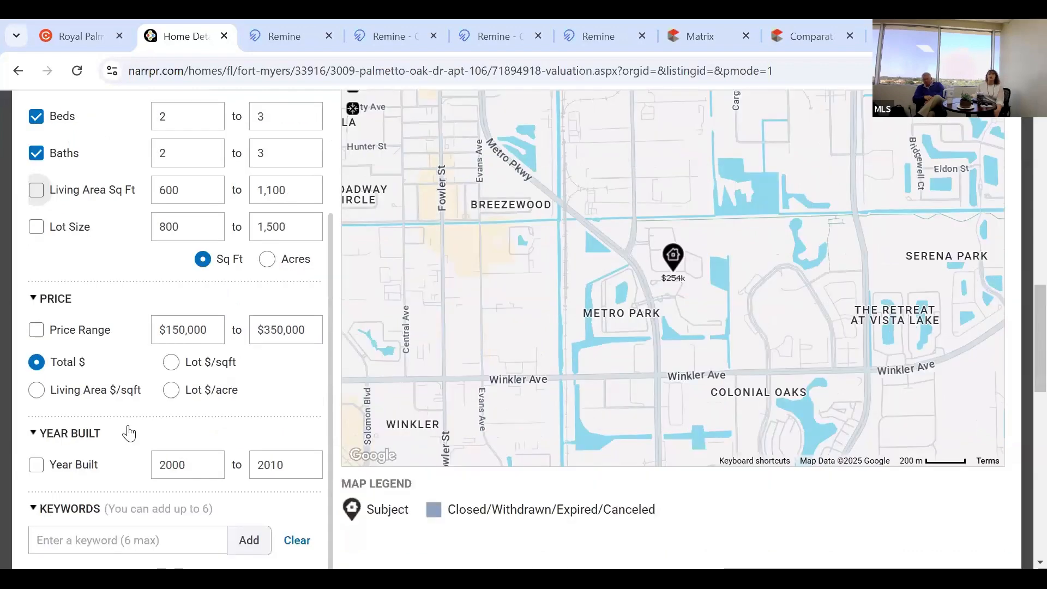
pyautogui.scroll(-4, 164, 414)
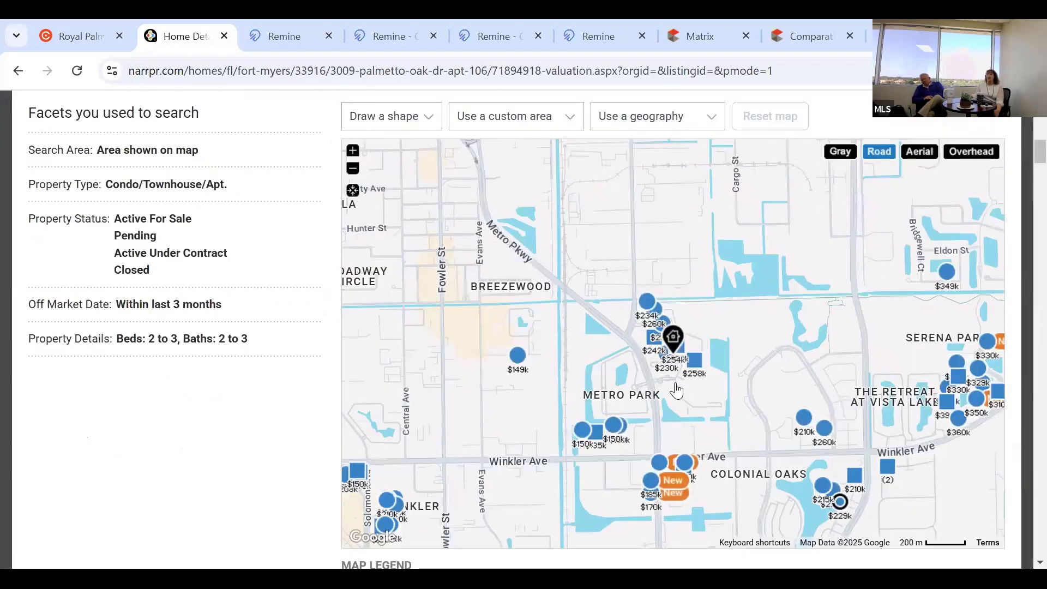
pyautogui.scroll(2, 678, 257)
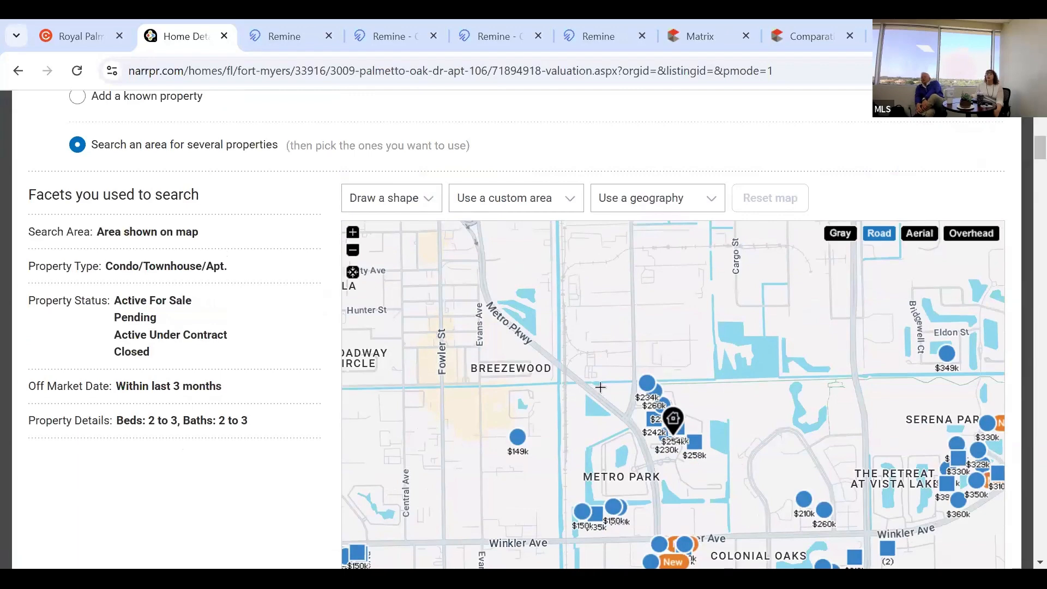
pyautogui.click(661, 340)
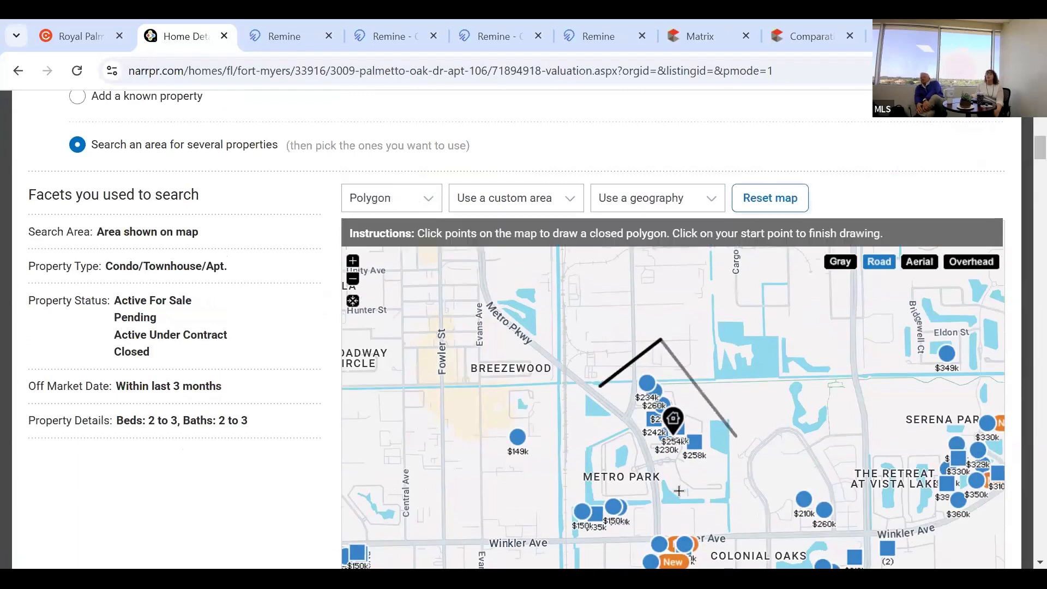
# Close the 79.48-acre polygon around the subject and search only within it.
pyautogui.click(599, 386)
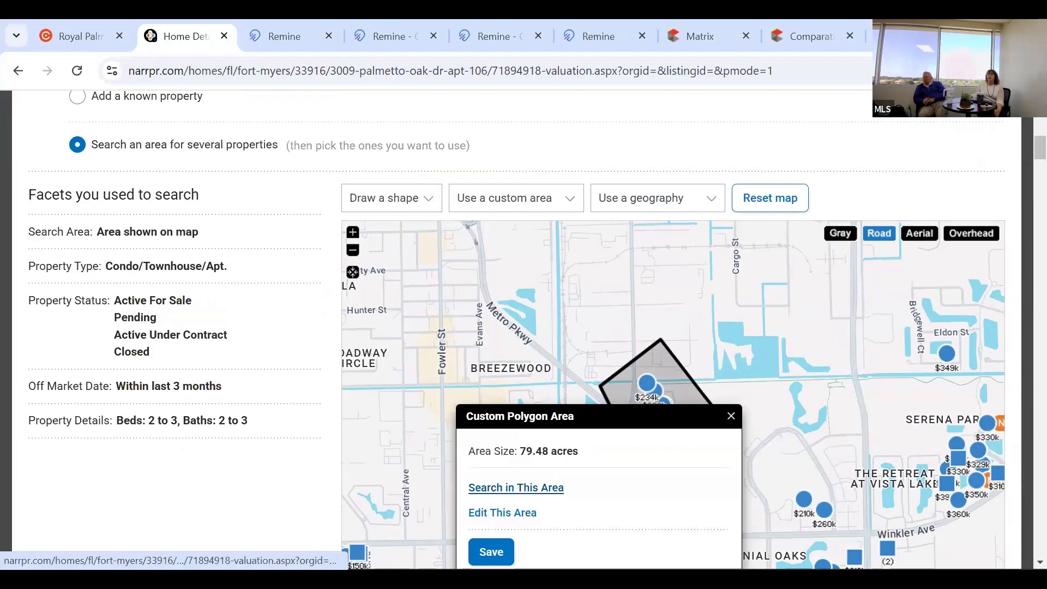
pyautogui.click(519, 489)
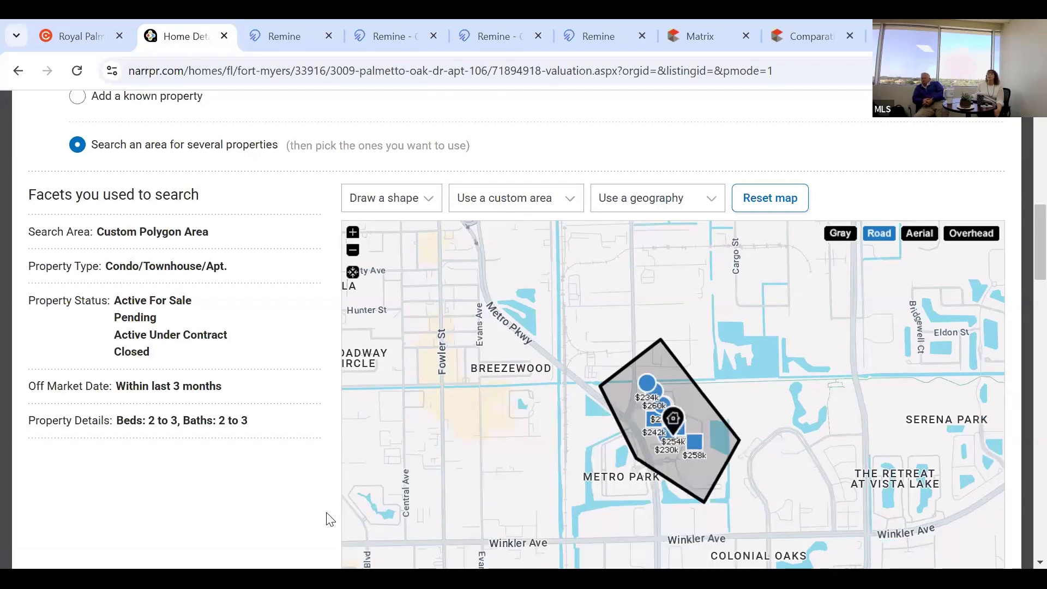
pyautogui.scroll(-4, 330, 517)
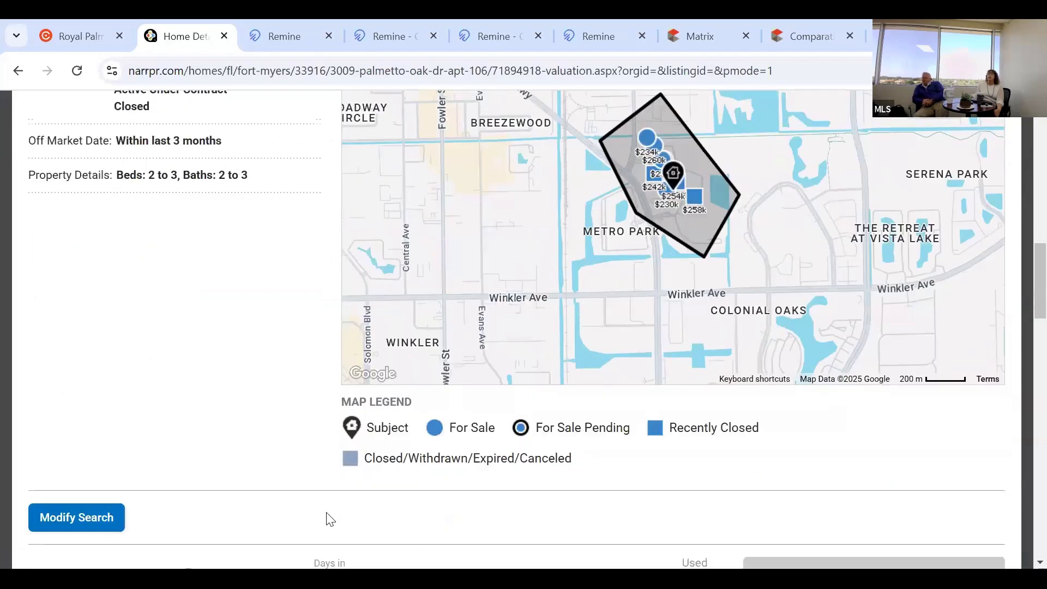
pyautogui.scroll(-1, 329, 519)
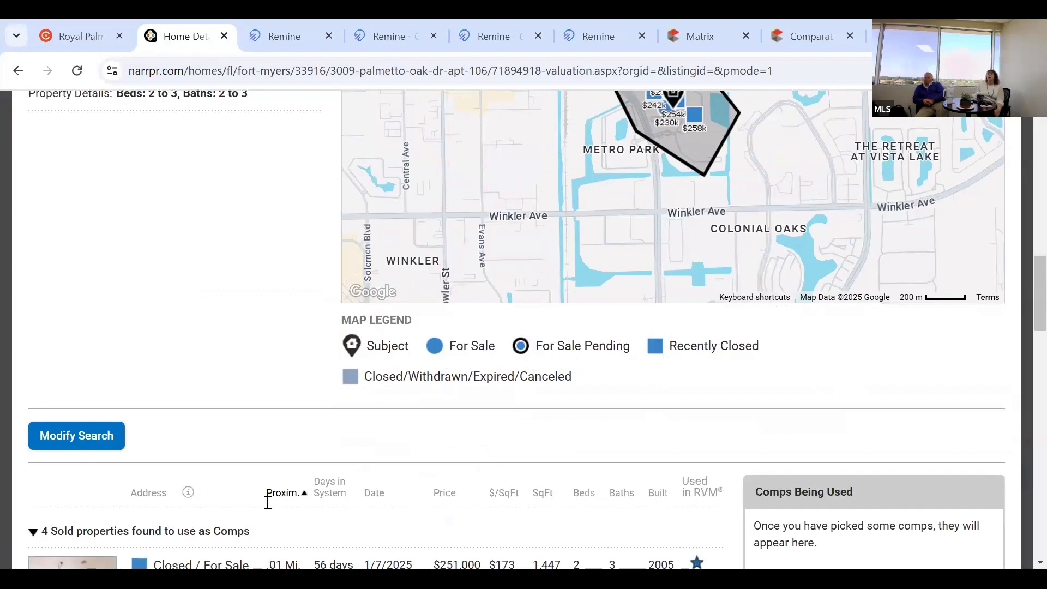
pyautogui.scroll(-3, 299, 508)
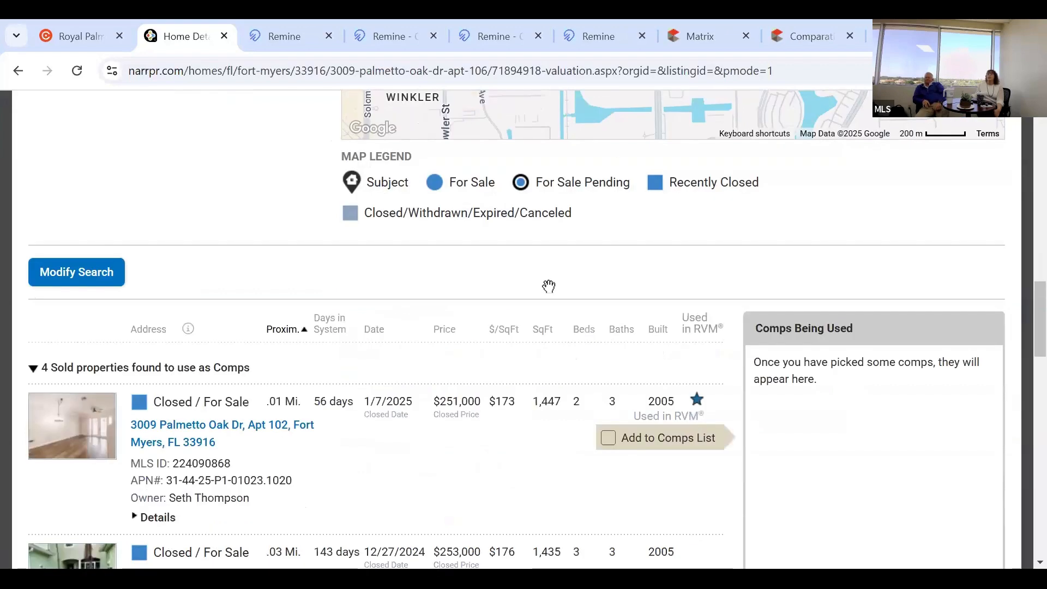
pyautogui.scroll(6, 677, 240)
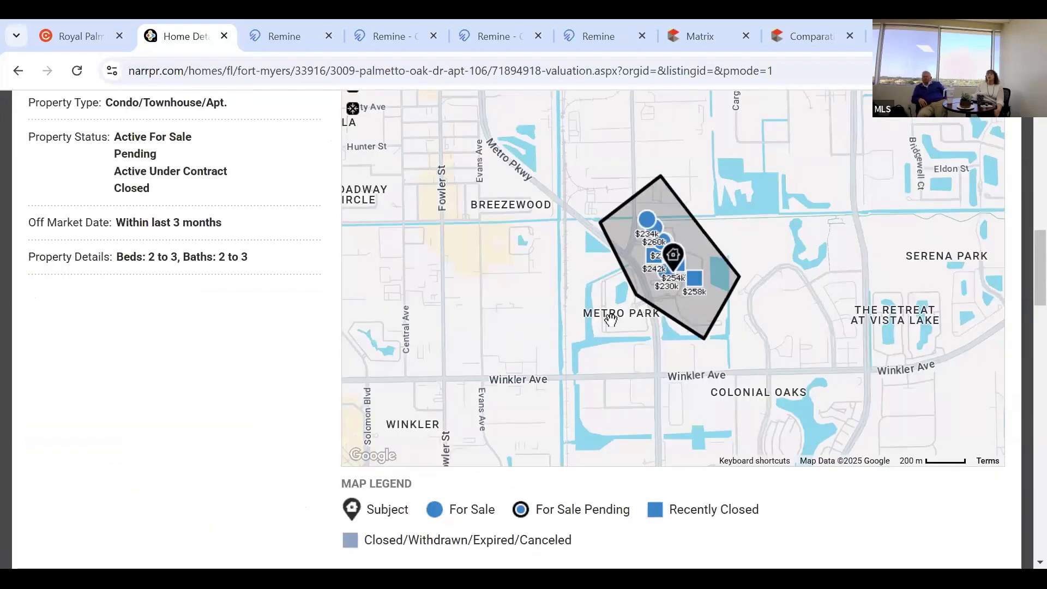
pyautogui.scroll(3, 582, 334)
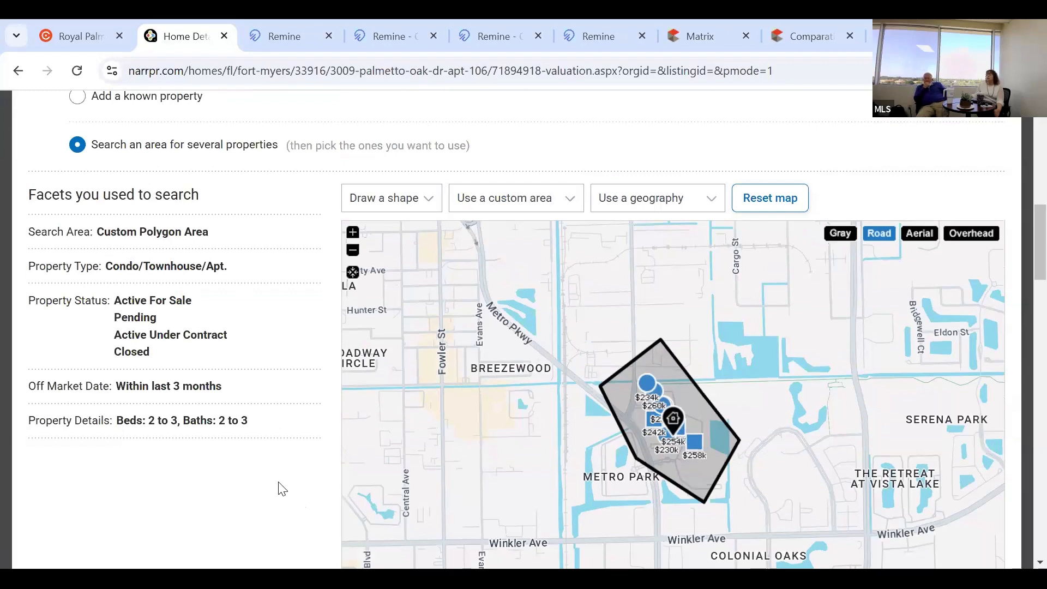
pyautogui.scroll(-3, 282, 488)
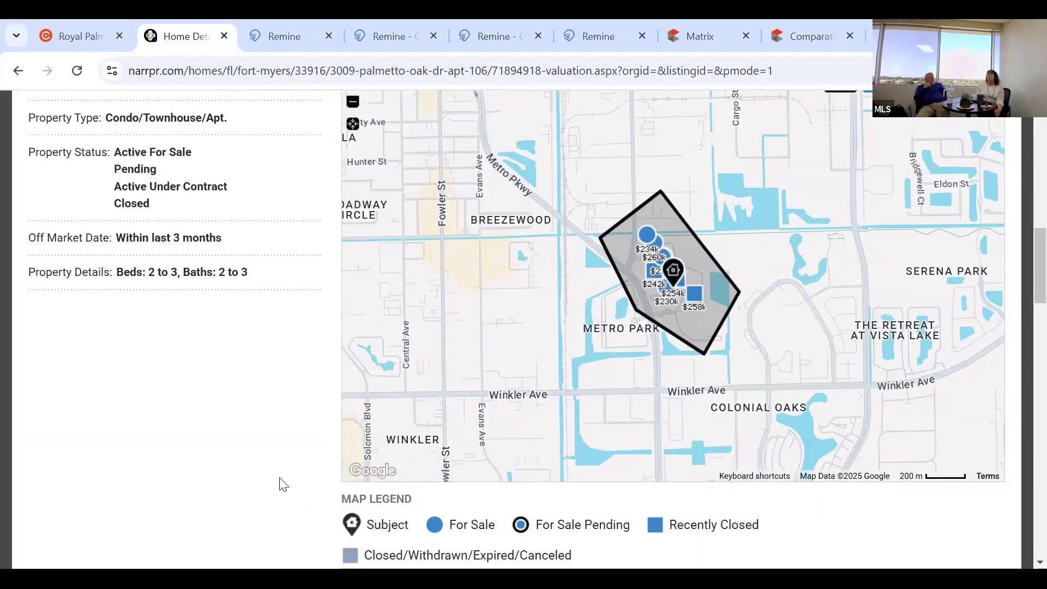
pyautogui.scroll(-2, 281, 484)
pyautogui.scroll(-5, 266, 482)
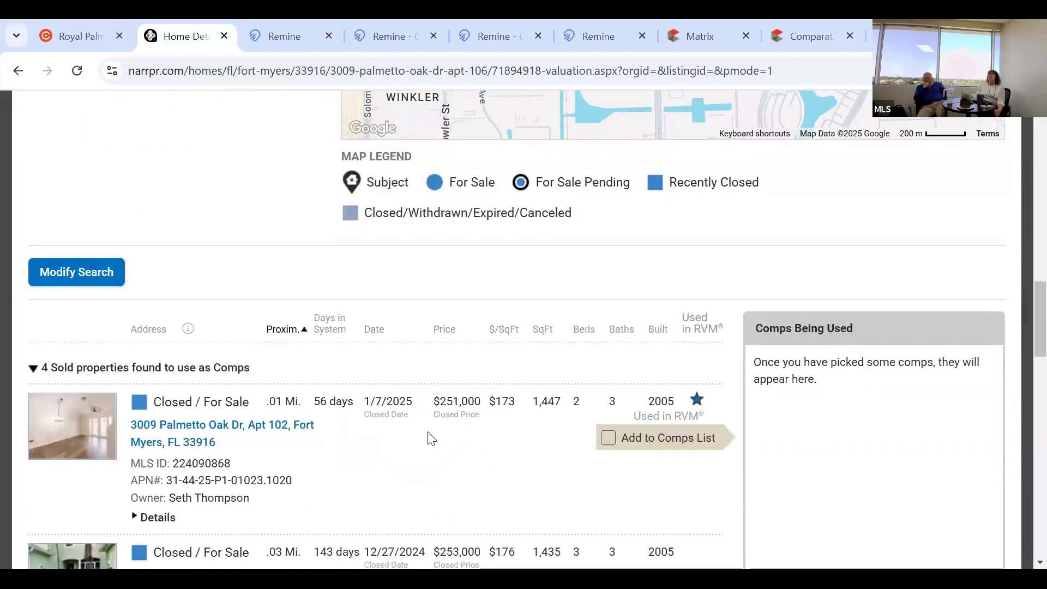
pyautogui.scroll(-2, 404, 430)
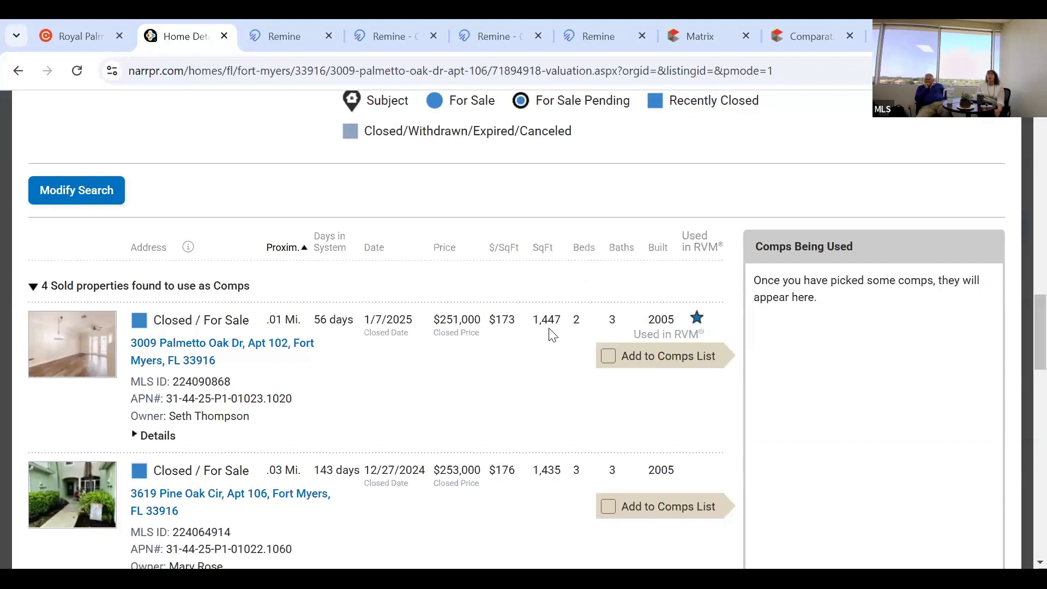
pyautogui.scroll(-2, 615, 428)
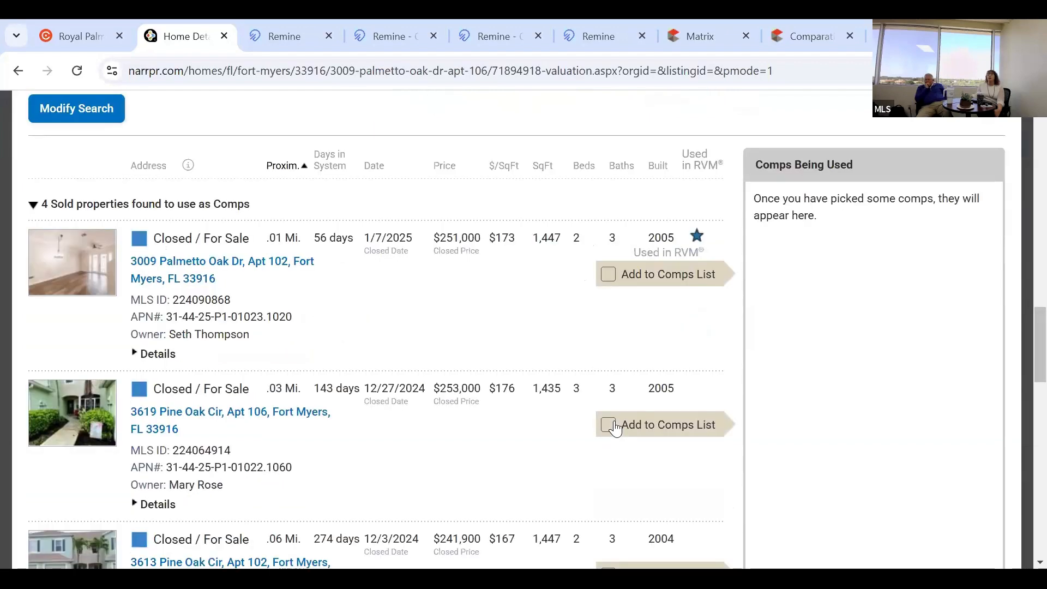
pyautogui.click(608, 424)
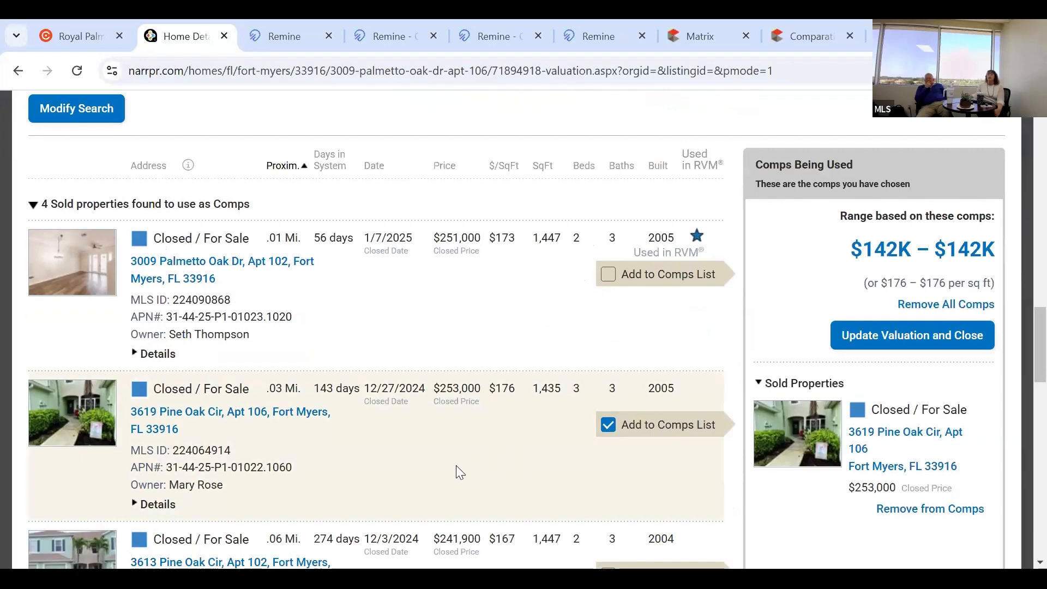
pyautogui.click(137, 506)
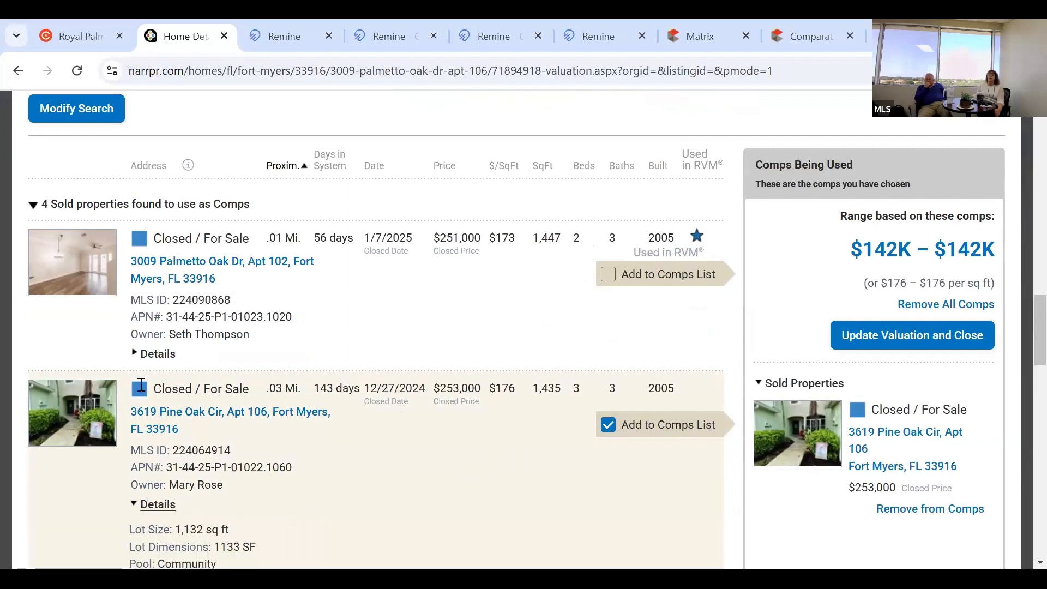
pyautogui.scroll(-3, 141, 385)
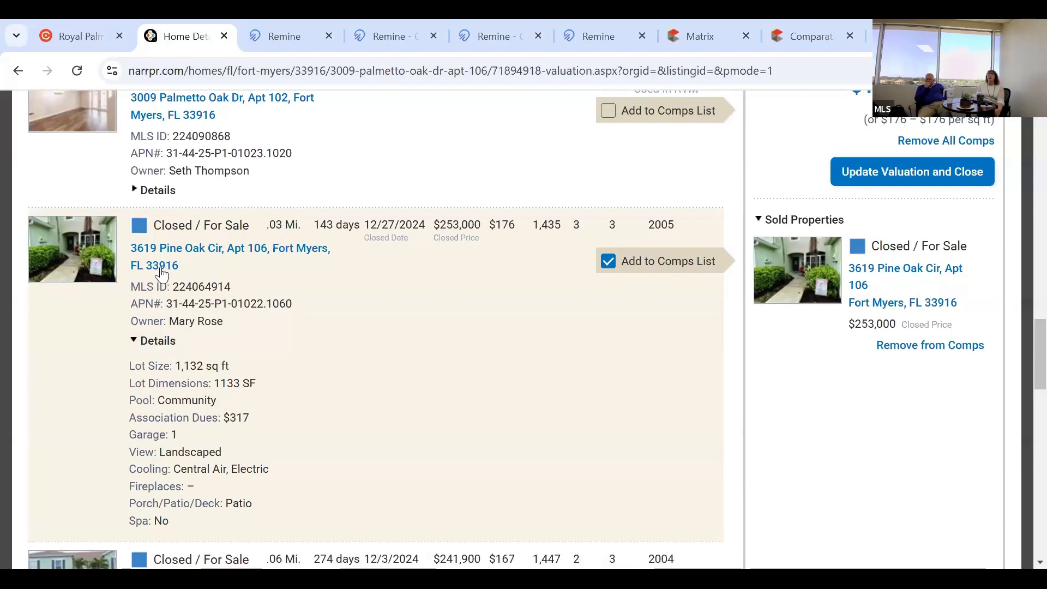
pyautogui.click(451, 254)
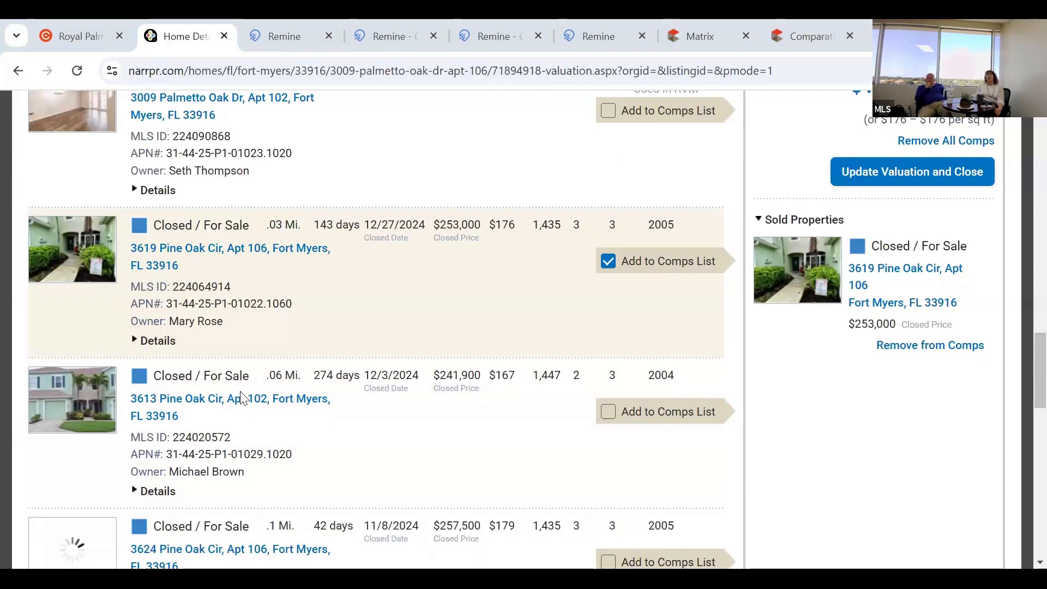
pyautogui.scroll(10, 242, 398)
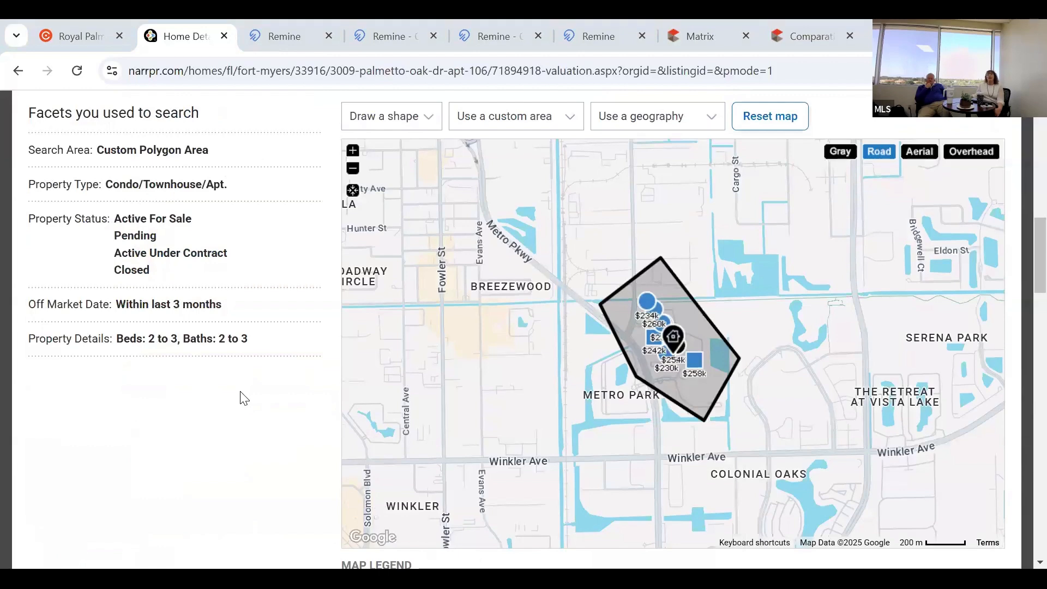
pyautogui.scroll(3, 244, 398)
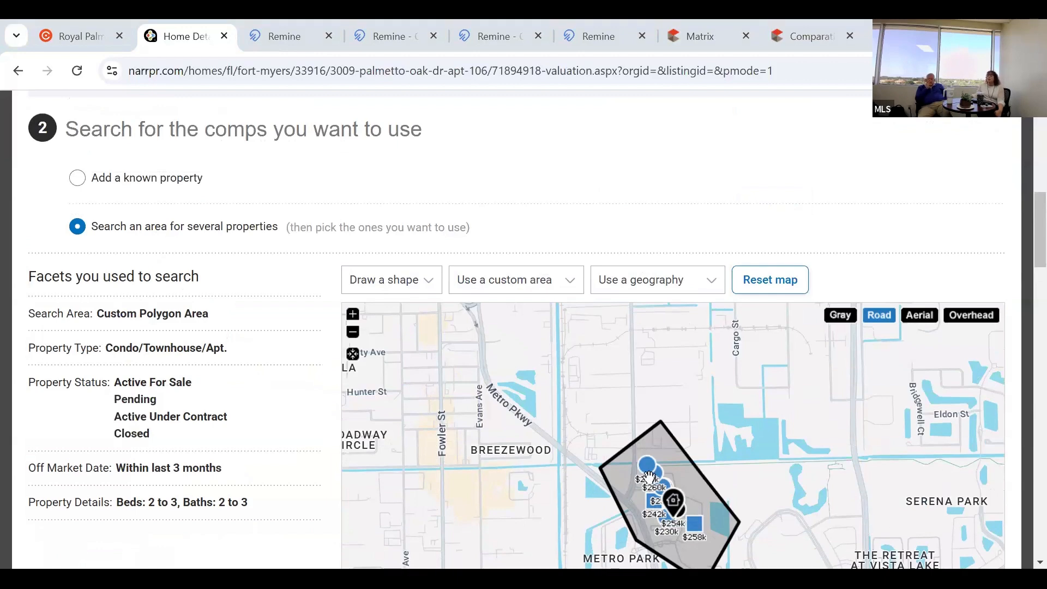
pyautogui.scroll(-1, 644, 480)
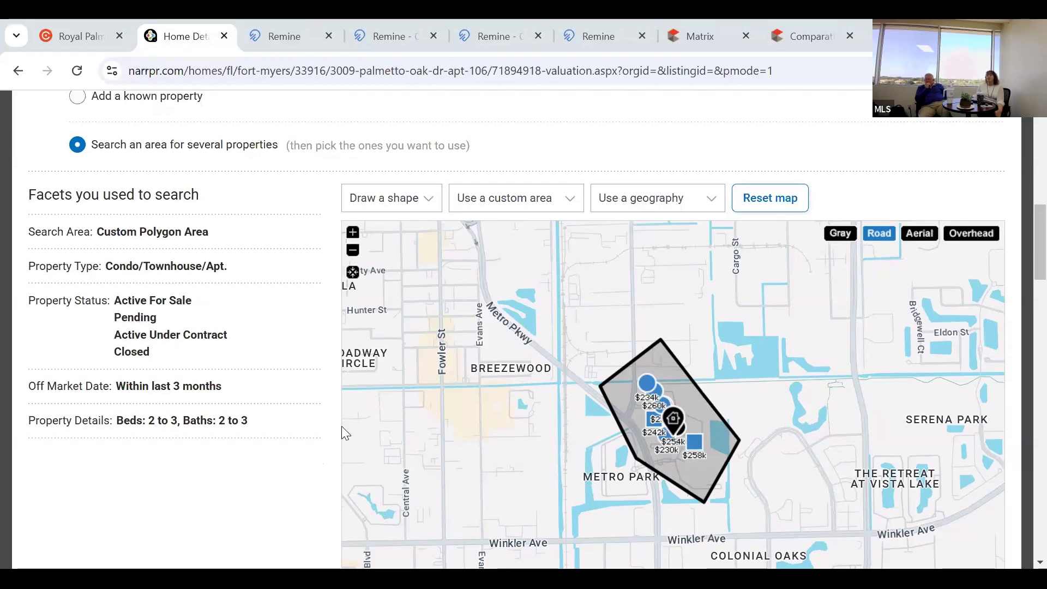
pyautogui.scroll(-2, 342, 428)
pyautogui.scroll(-6, 375, 446)
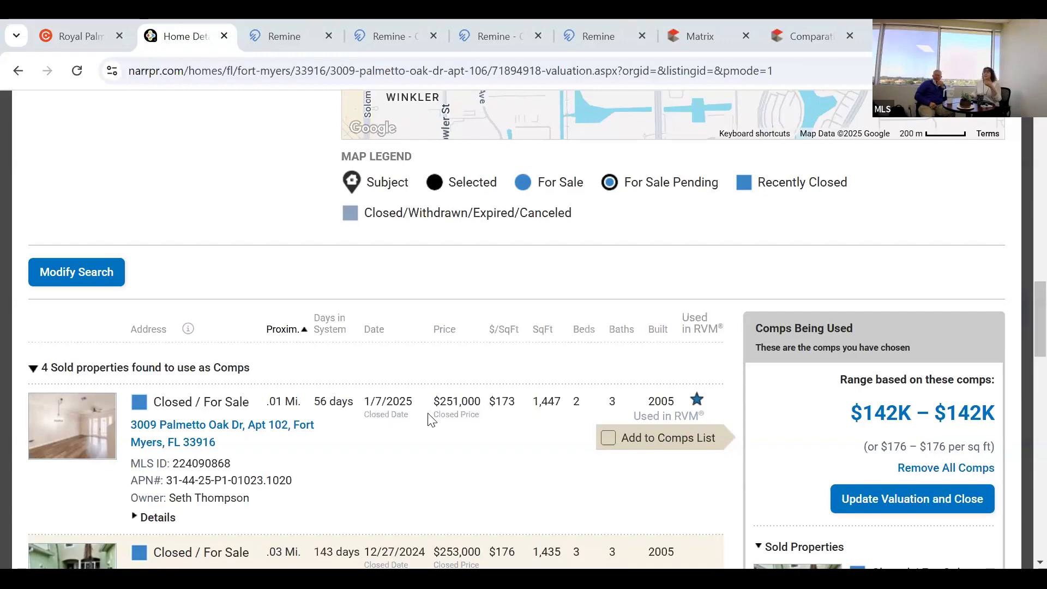
pyautogui.scroll(-1, 437, 398)
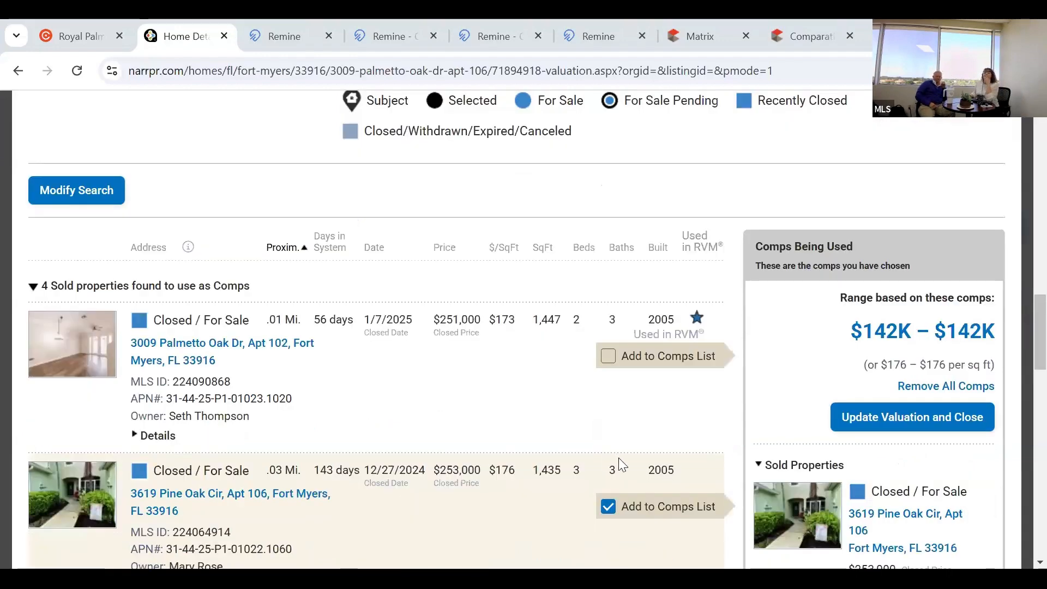
pyautogui.scroll(-3, 616, 463)
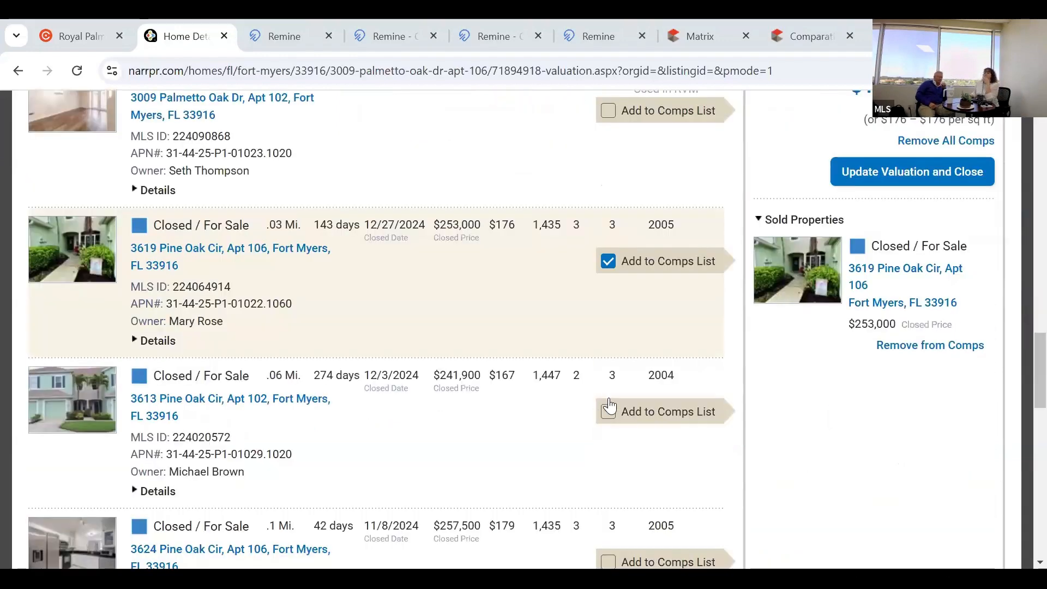
pyautogui.click(608, 562)
pyautogui.scroll(-4, 555, 467)
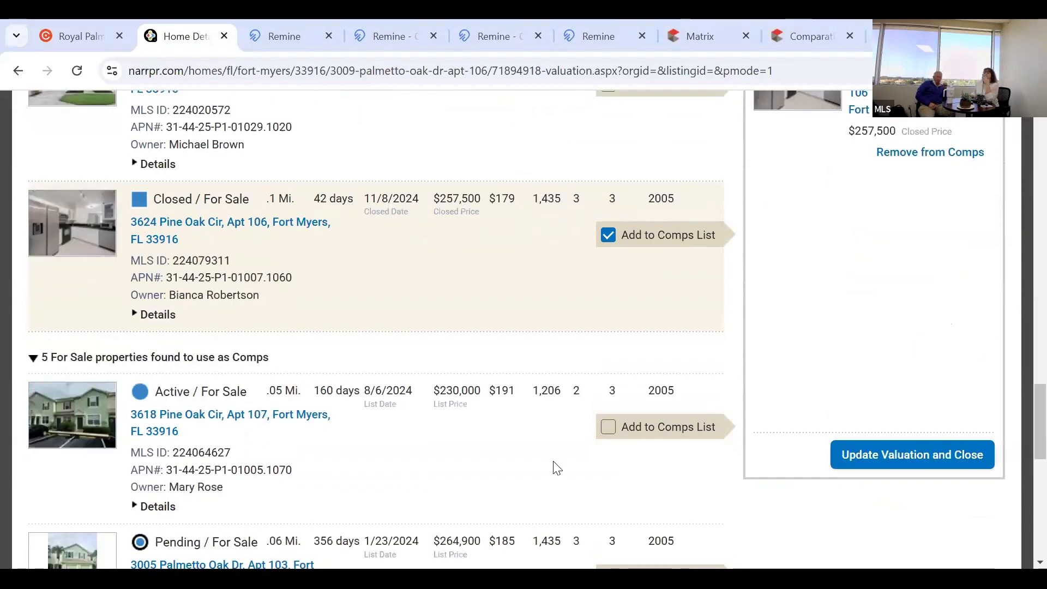
pyautogui.scroll(-1, 558, 471)
pyautogui.scroll(-1, 604, 426)
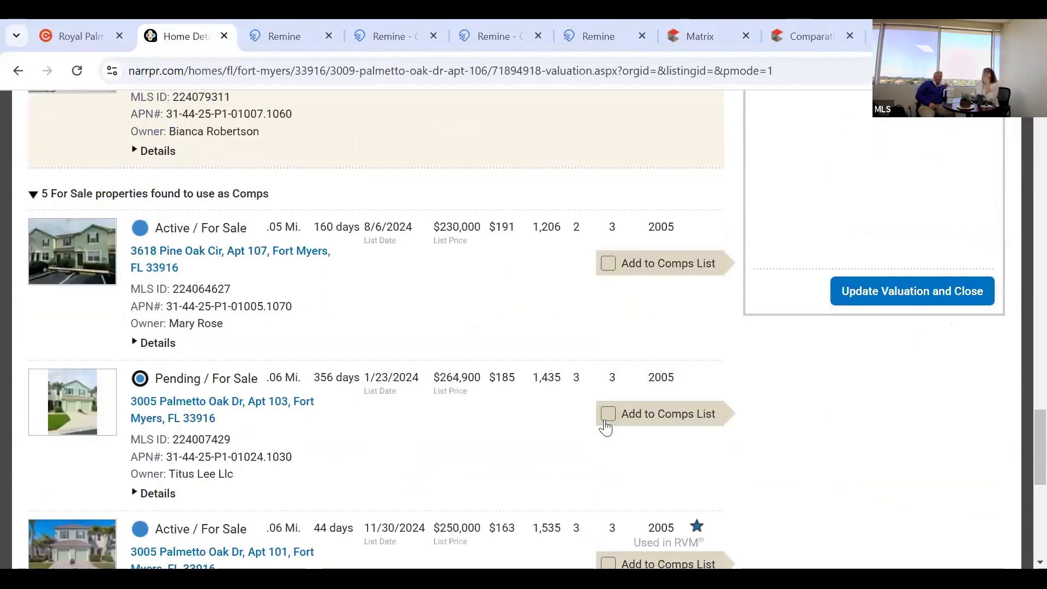
pyautogui.click(606, 417)
pyautogui.click(607, 411)
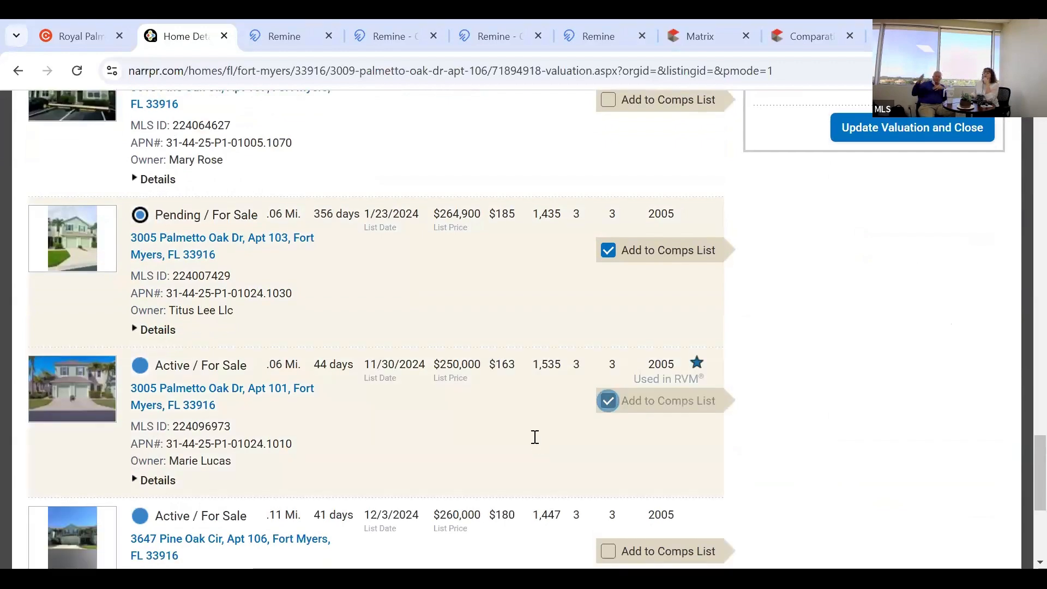
pyautogui.scroll(-1, 615, 467)
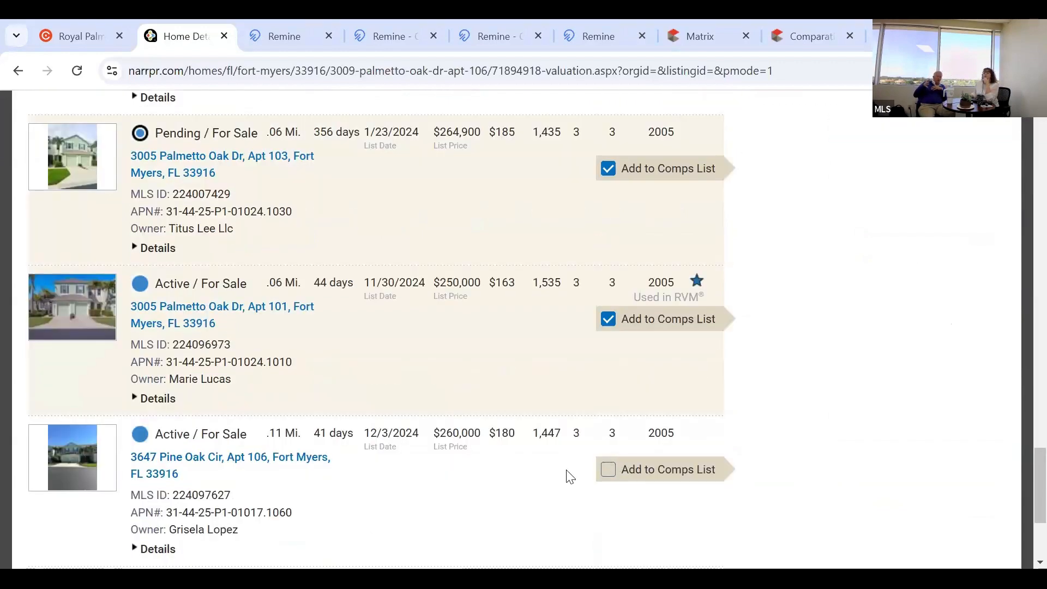
pyautogui.click(608, 469)
pyautogui.scroll(-2, 570, 477)
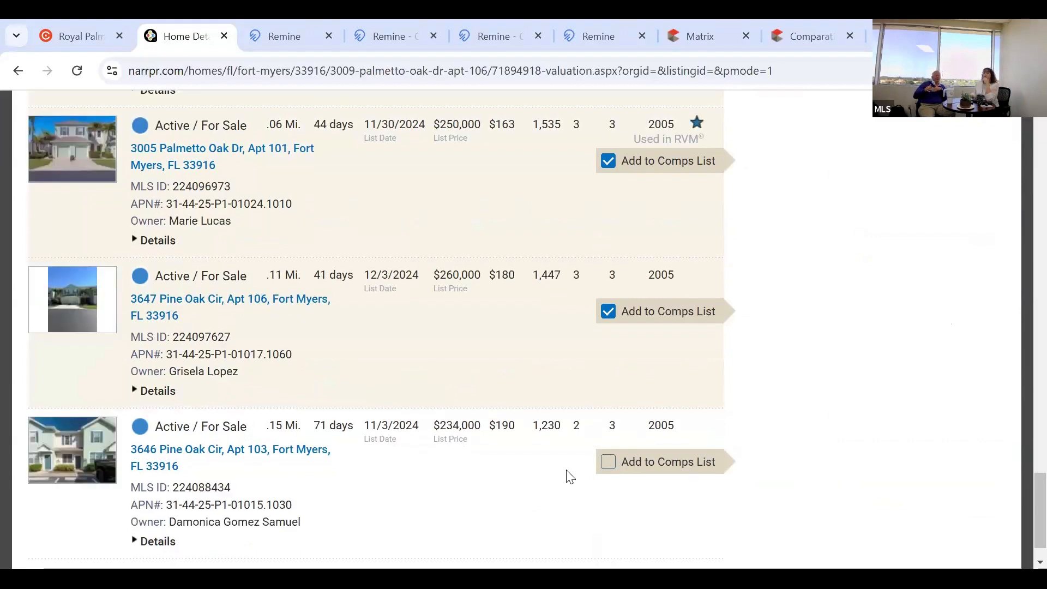
pyautogui.scroll(-1, 570, 476)
pyautogui.scroll(10, 570, 477)
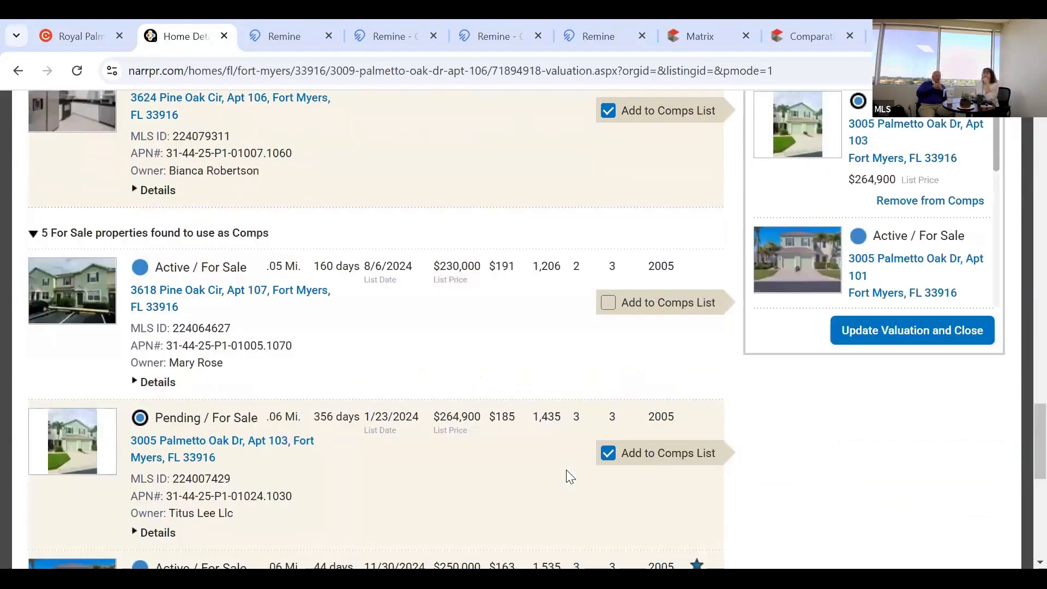
pyautogui.scroll(5, 570, 477)
pyautogui.scroll(1, 570, 477)
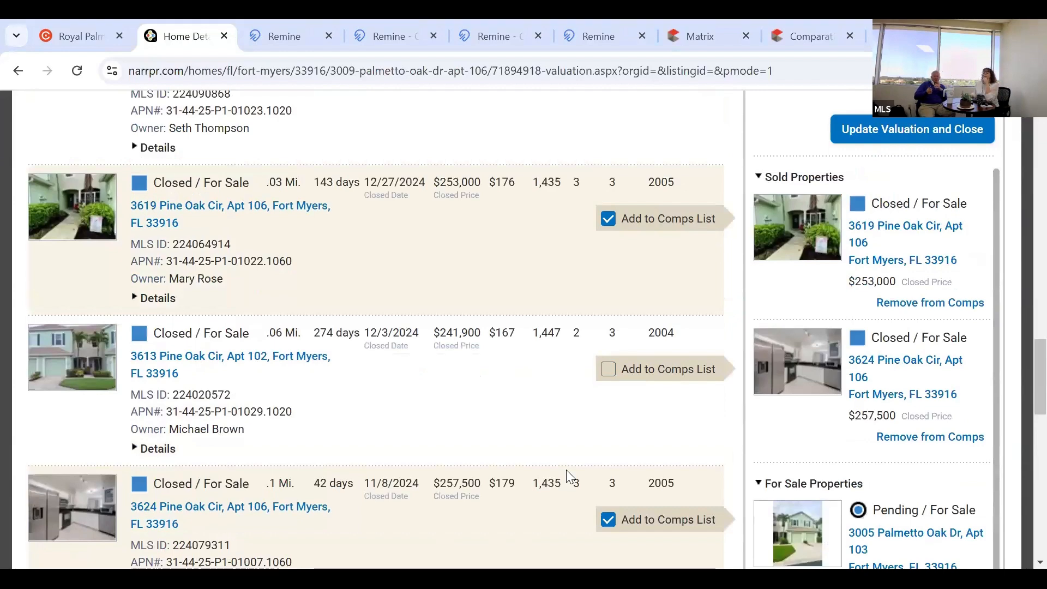
pyautogui.scroll(4, 569, 477)
pyautogui.scroll(1, 569, 477)
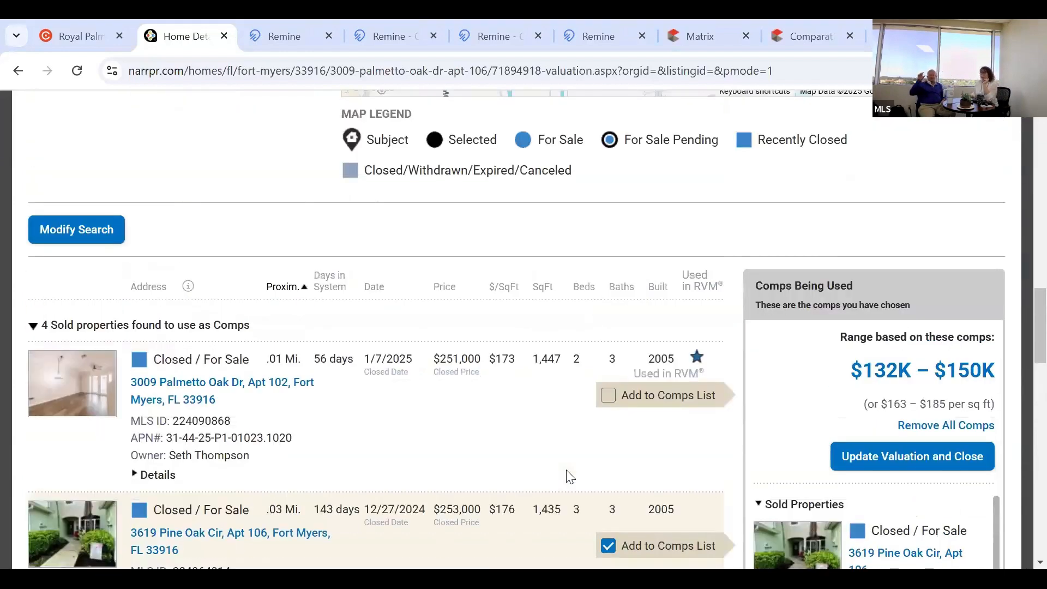
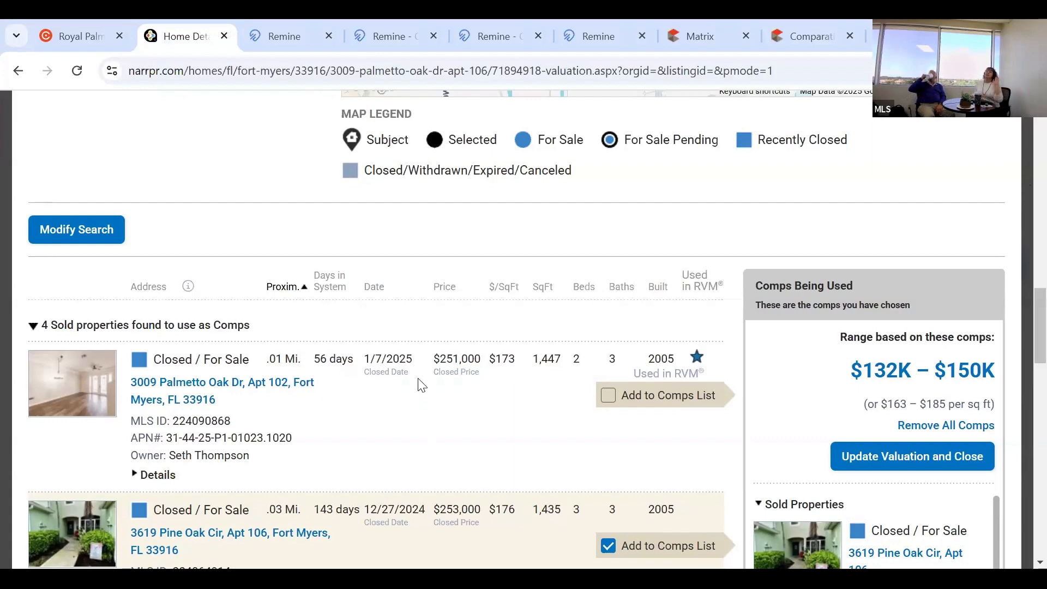
pyautogui.scroll(-1, 421, 385)
pyautogui.scroll(-2, 479, 470)
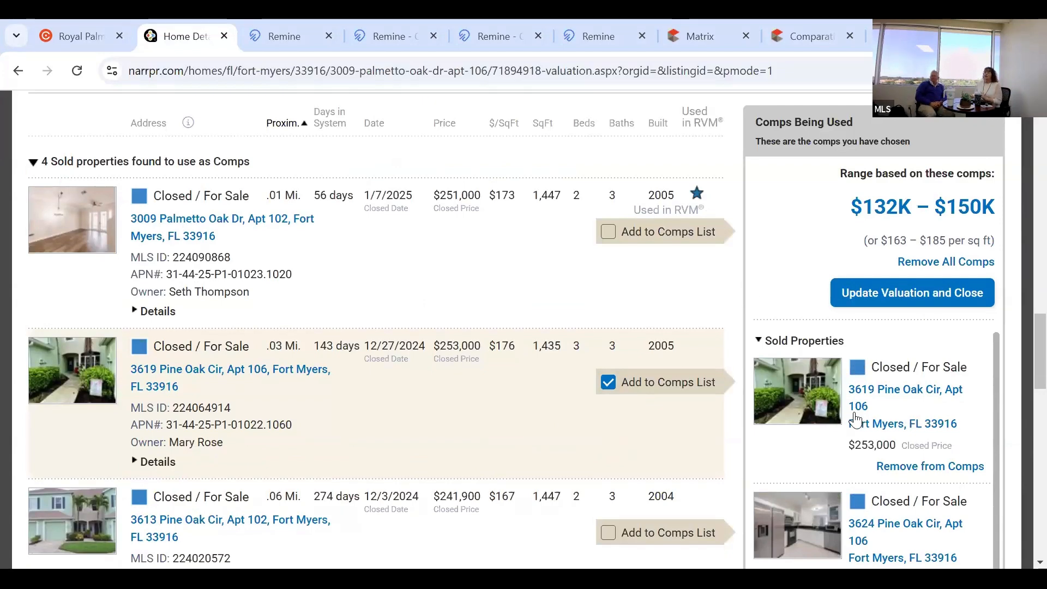
pyautogui.click(609, 383)
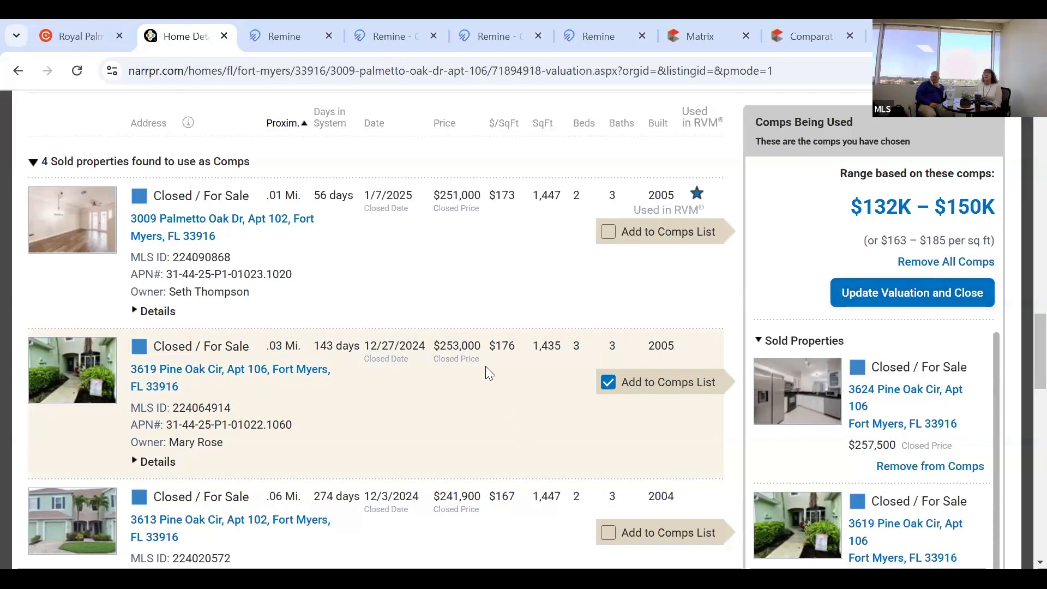
# Update the valuation with the chosen comps, giving a $142,869 result ($177 per sq ft).
pyautogui.scroll(1, 485, 363)
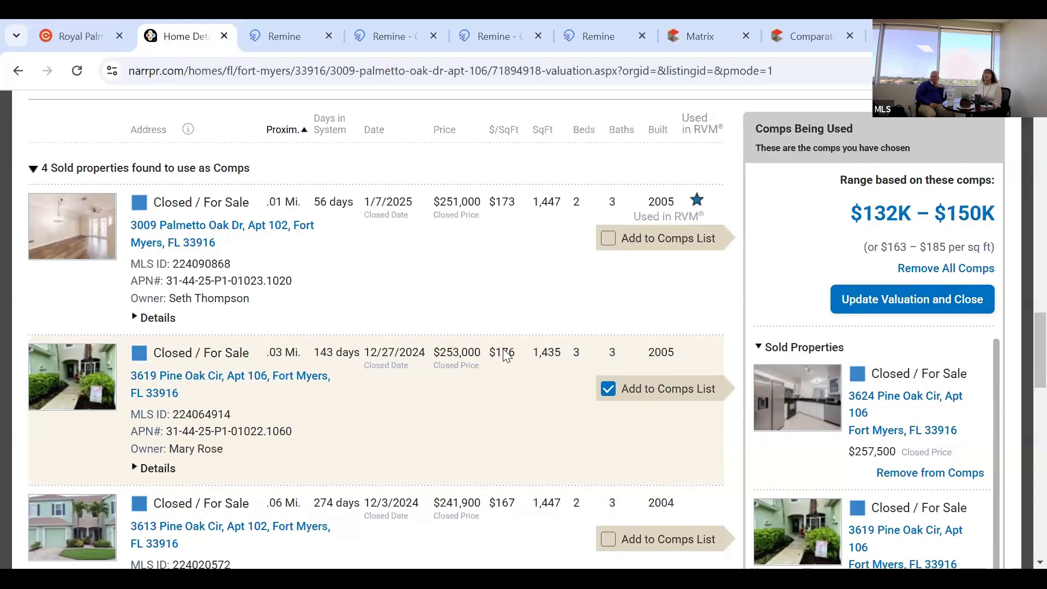
pyautogui.scroll(-7, 505, 355)
pyautogui.scroll(-4, 506, 354)
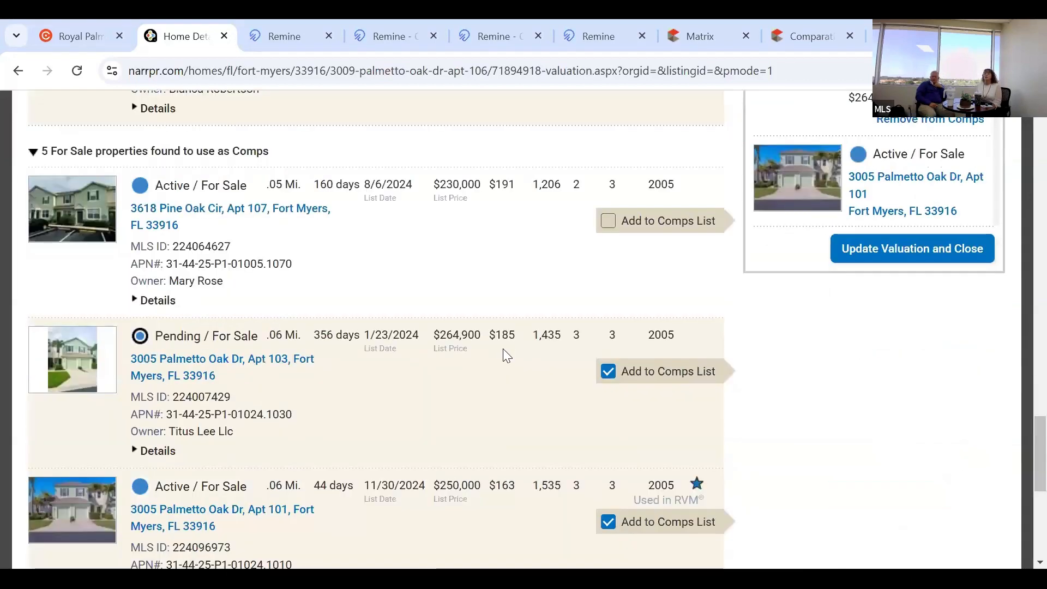
pyautogui.scroll(-3, 506, 355)
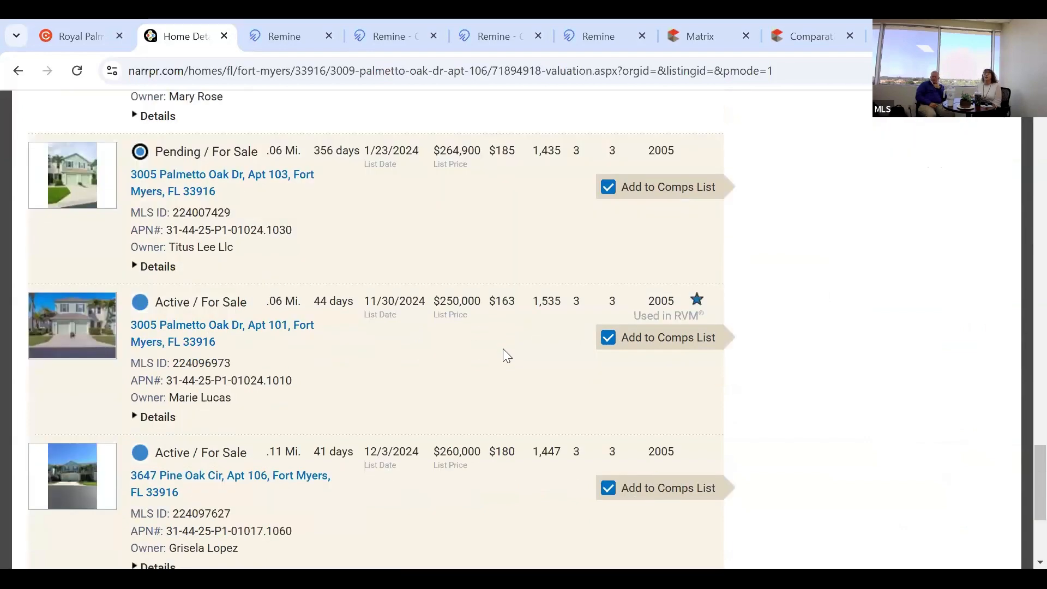
pyautogui.scroll(-4, 506, 355)
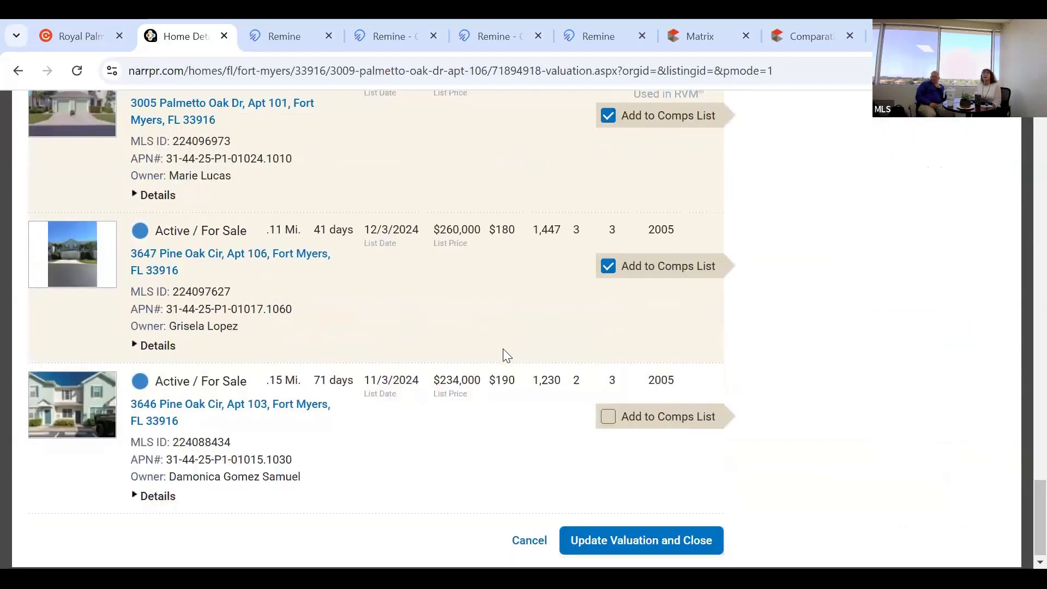
pyautogui.scroll(15, 506, 355)
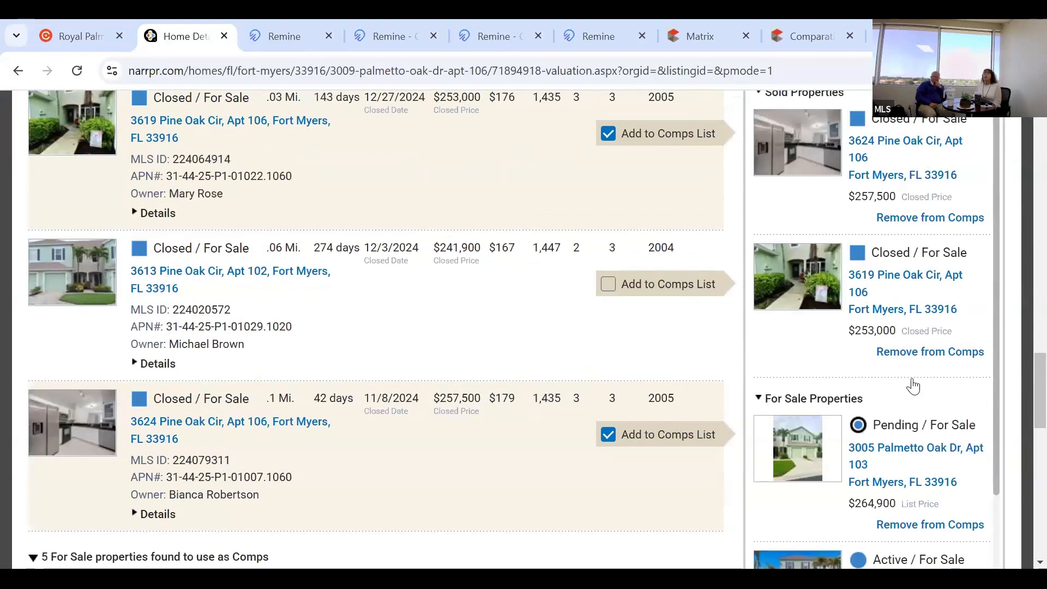
pyautogui.scroll(5, 914, 386)
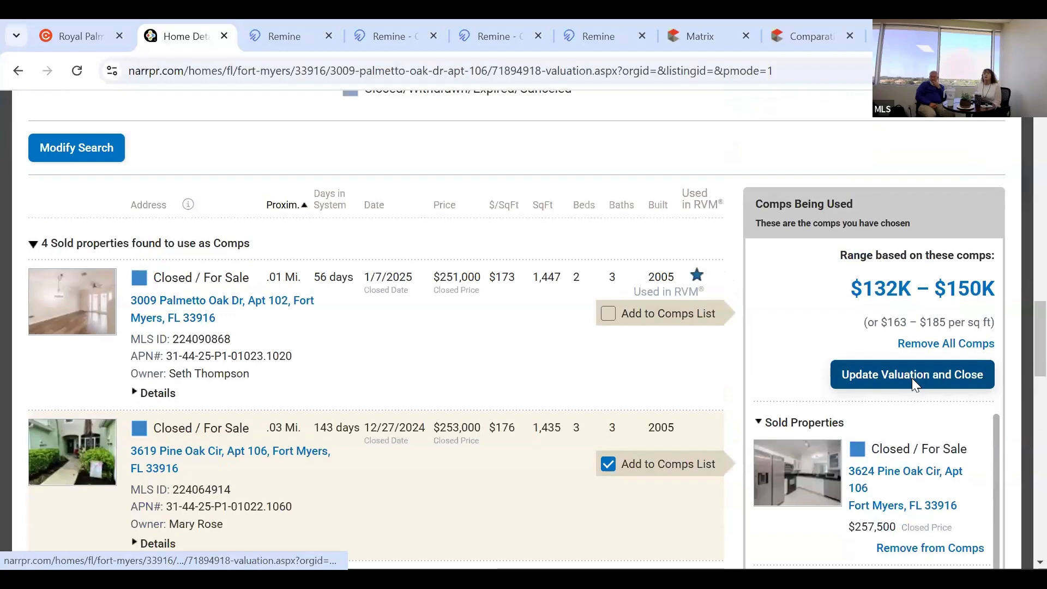
pyautogui.click(911, 378)
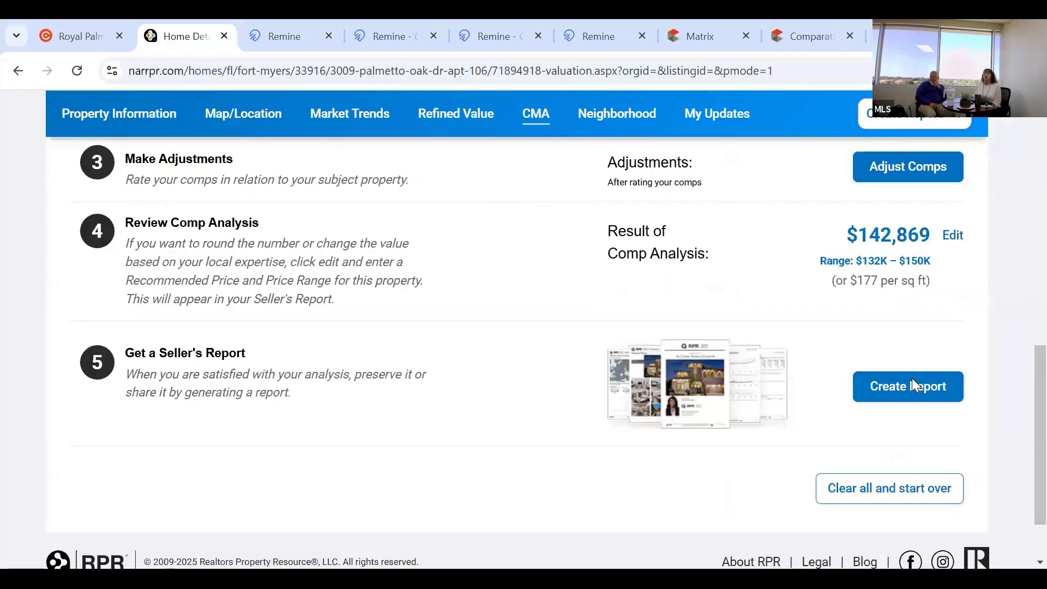
pyautogui.scroll(3, 911, 382)
pyautogui.scroll(3, 549, 396)
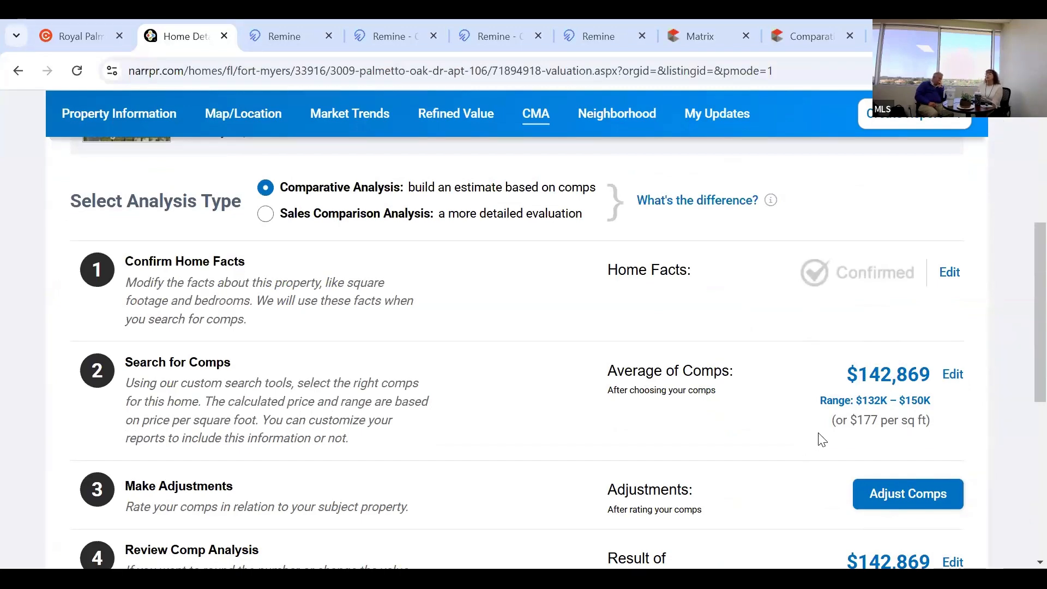
pyautogui.scroll(-2, 820, 439)
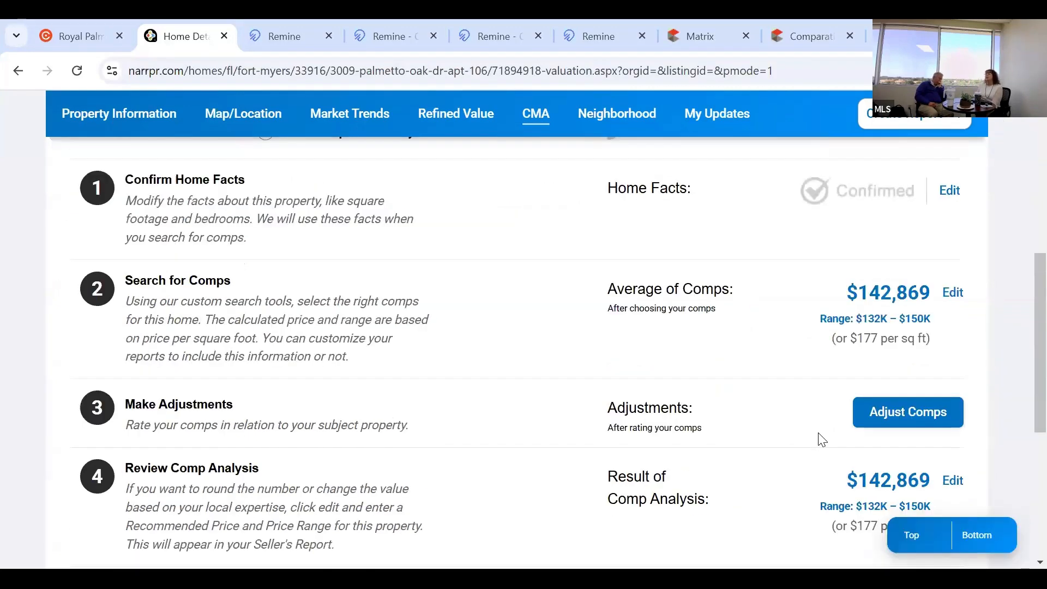
# Open Adjust Comps and page through the five selected comps, all rated Same.
pyautogui.click(886, 413)
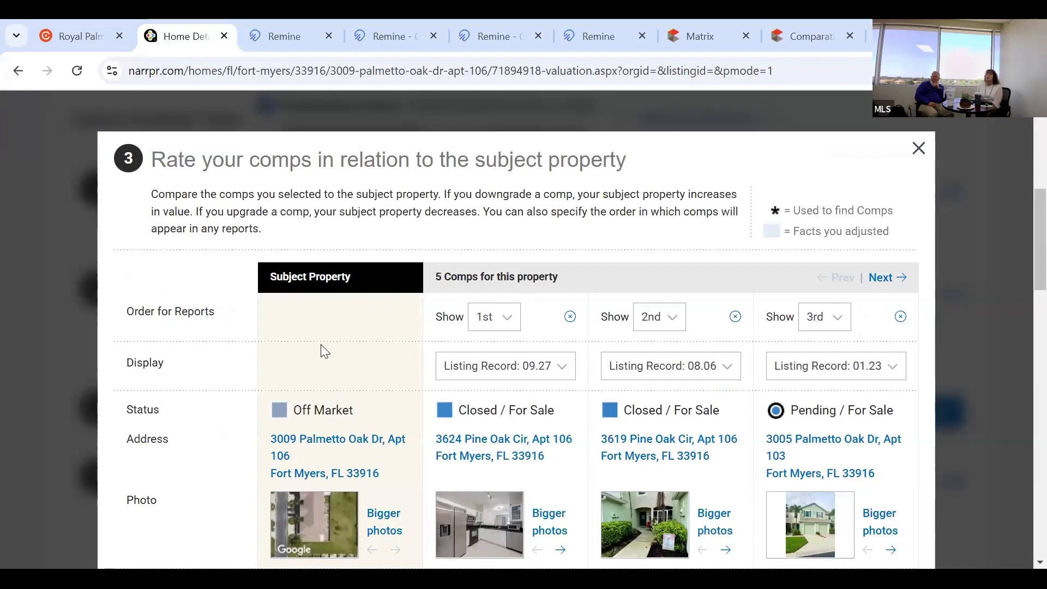
pyautogui.scroll(-1, 330, 347)
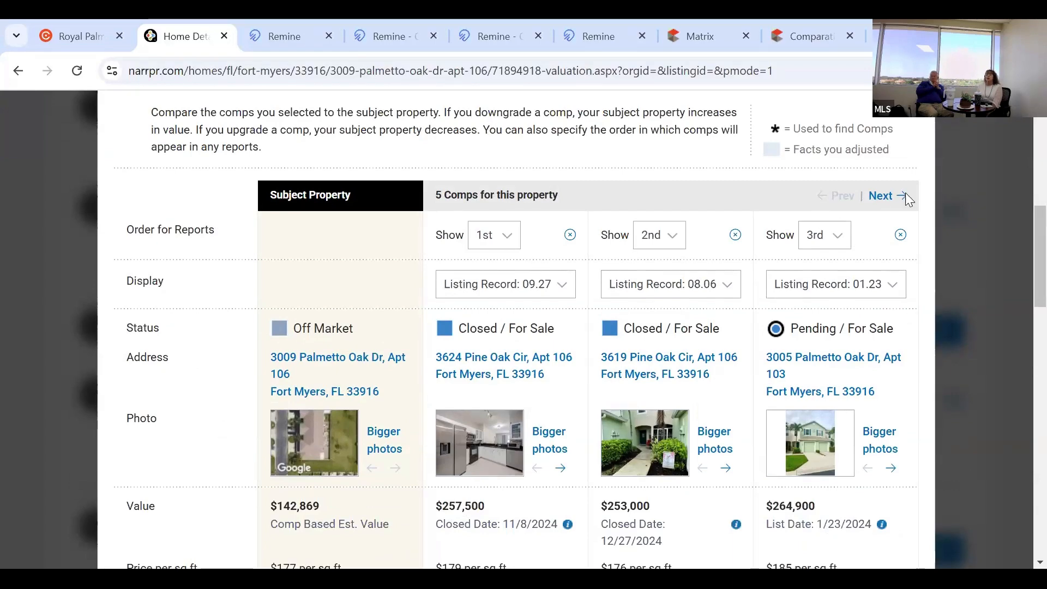
pyautogui.click(850, 205)
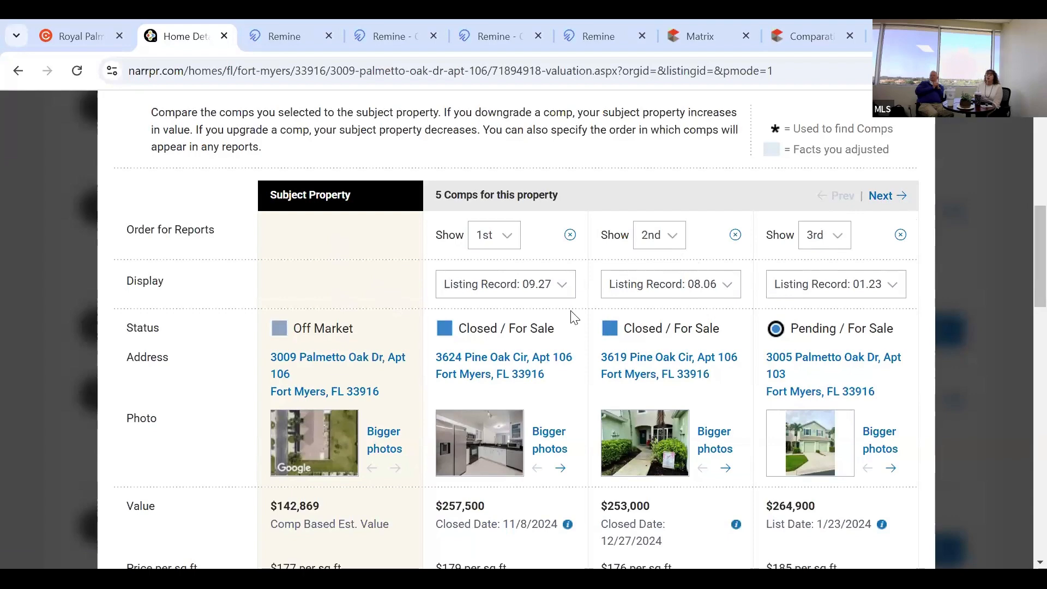
pyautogui.scroll(-1, 698, 403)
pyautogui.scroll(-2, 701, 404)
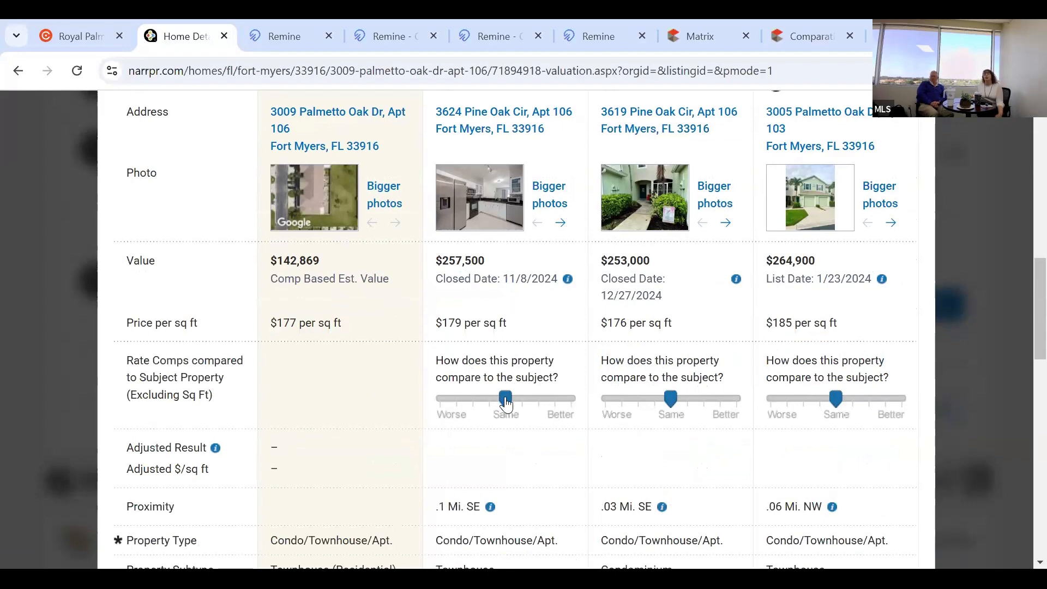
pyautogui.click(483, 399)
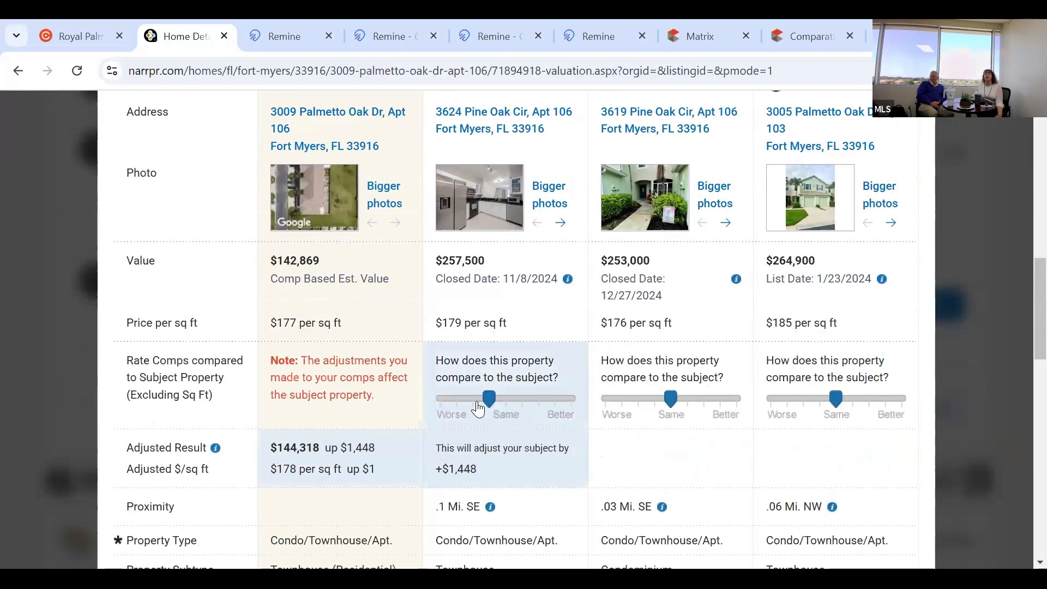
pyautogui.click(476, 405)
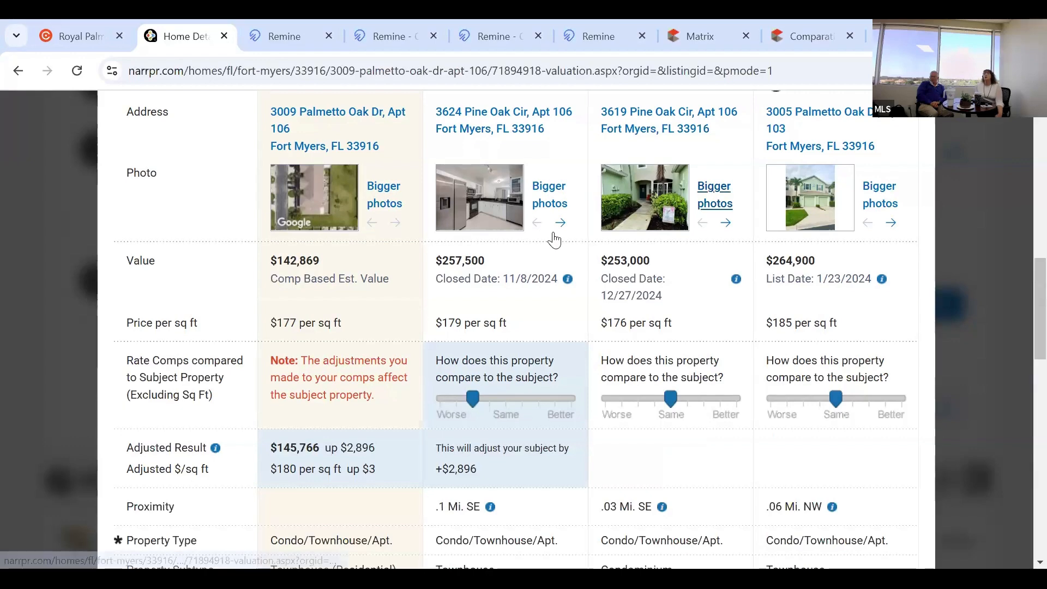
pyautogui.click(570, 228)
pyautogui.click(727, 223)
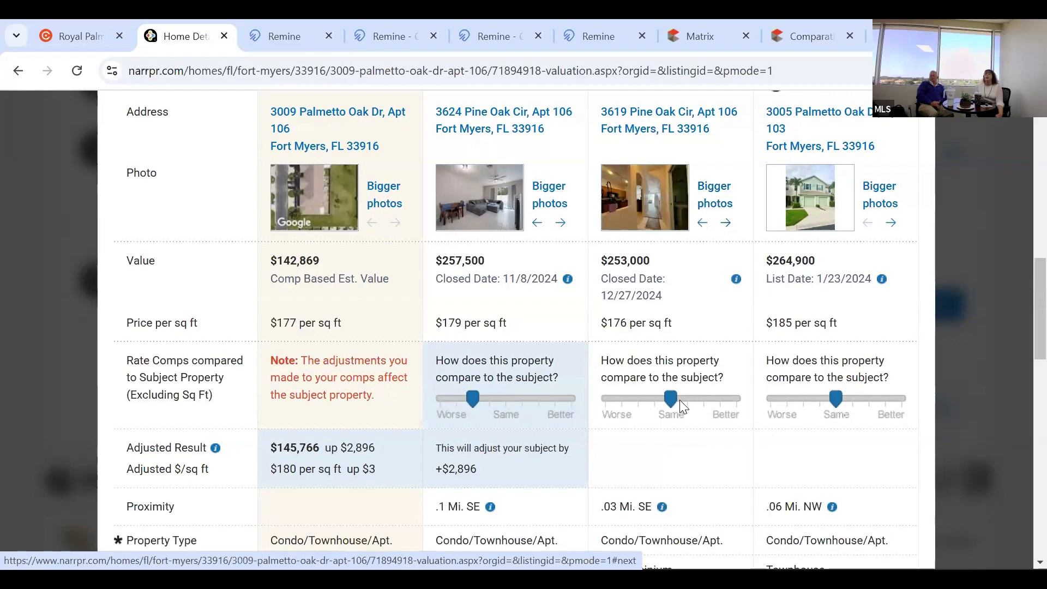
pyautogui.click(715, 399)
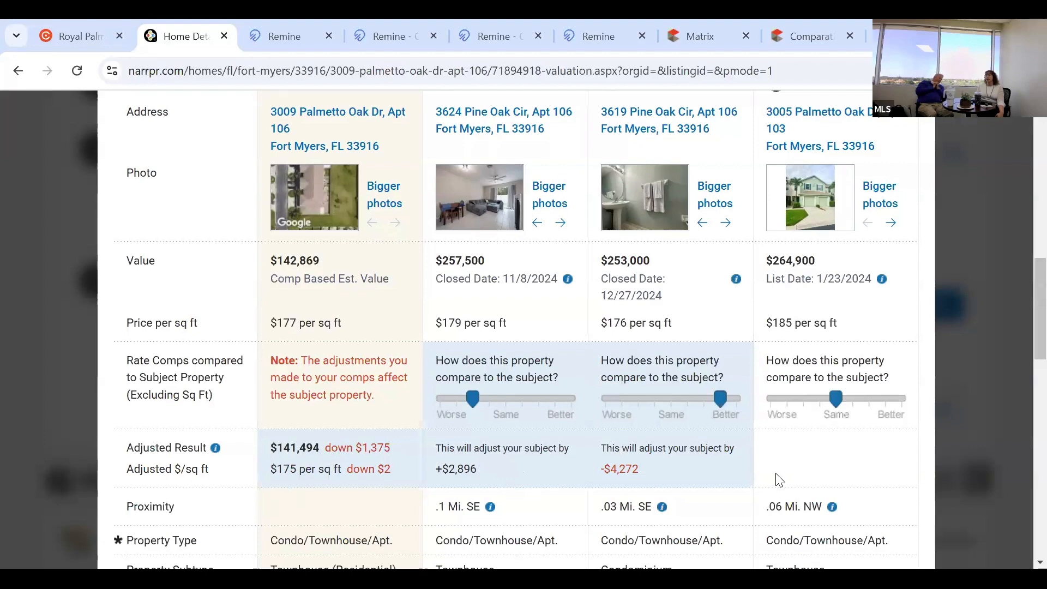
pyautogui.scroll(1, 770, 257)
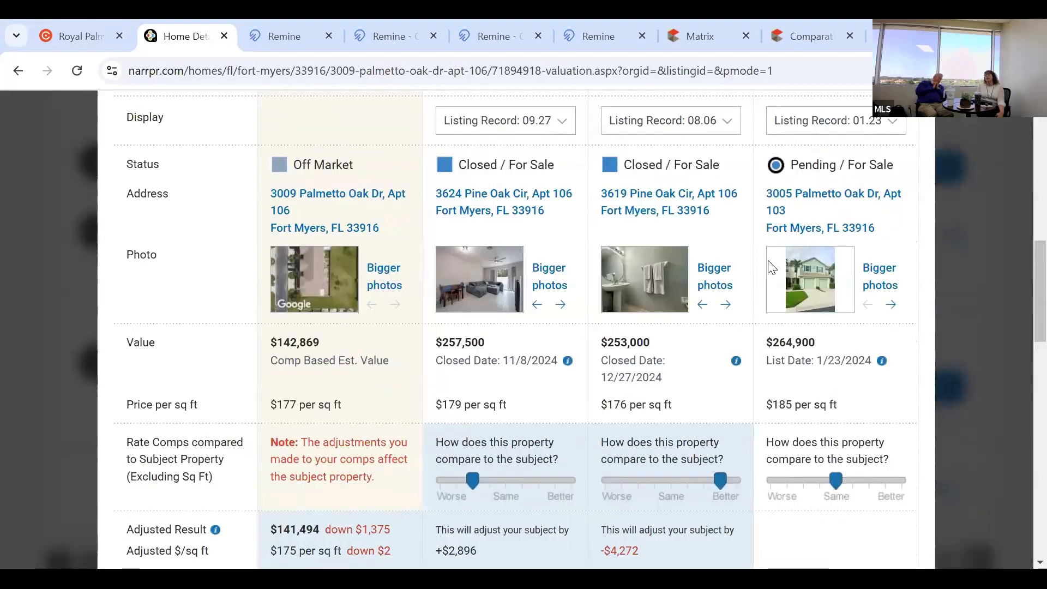
pyautogui.scroll(-6, 770, 267)
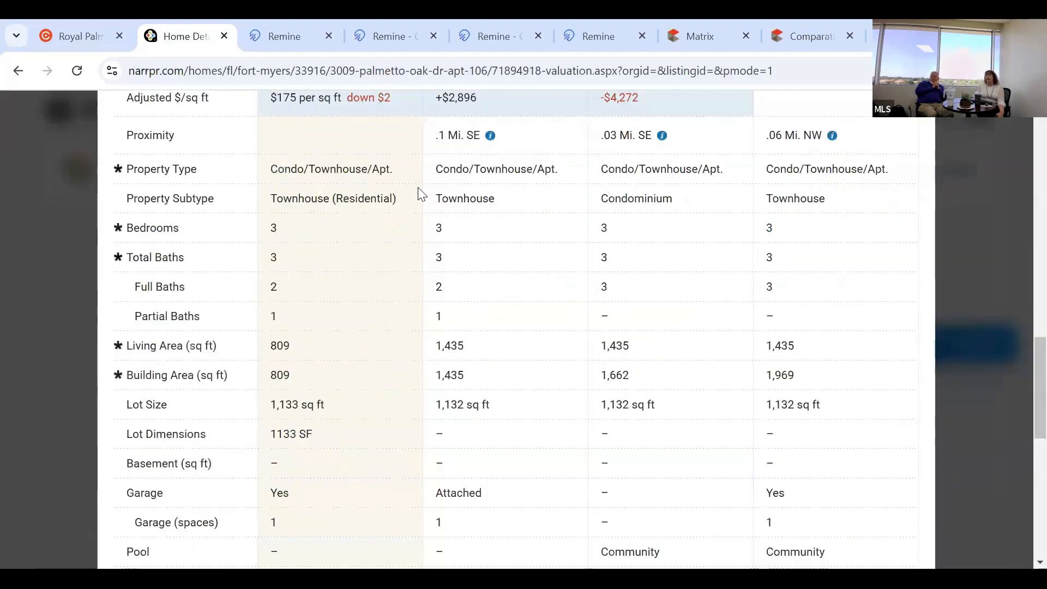
pyautogui.scroll(-1, 507, 378)
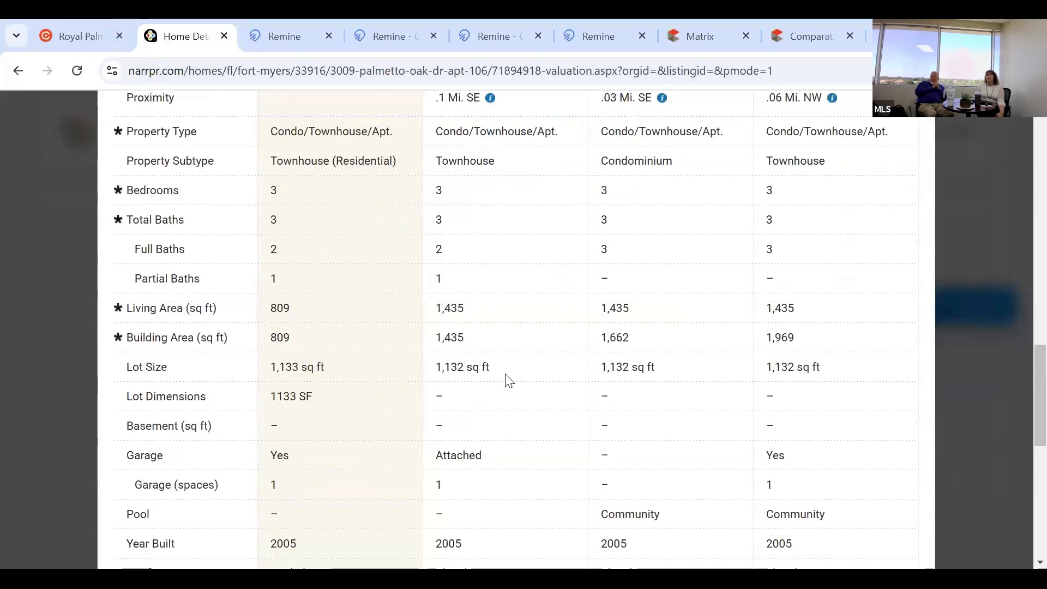
pyautogui.scroll(-3, 507, 378)
pyautogui.scroll(-3, 507, 378)
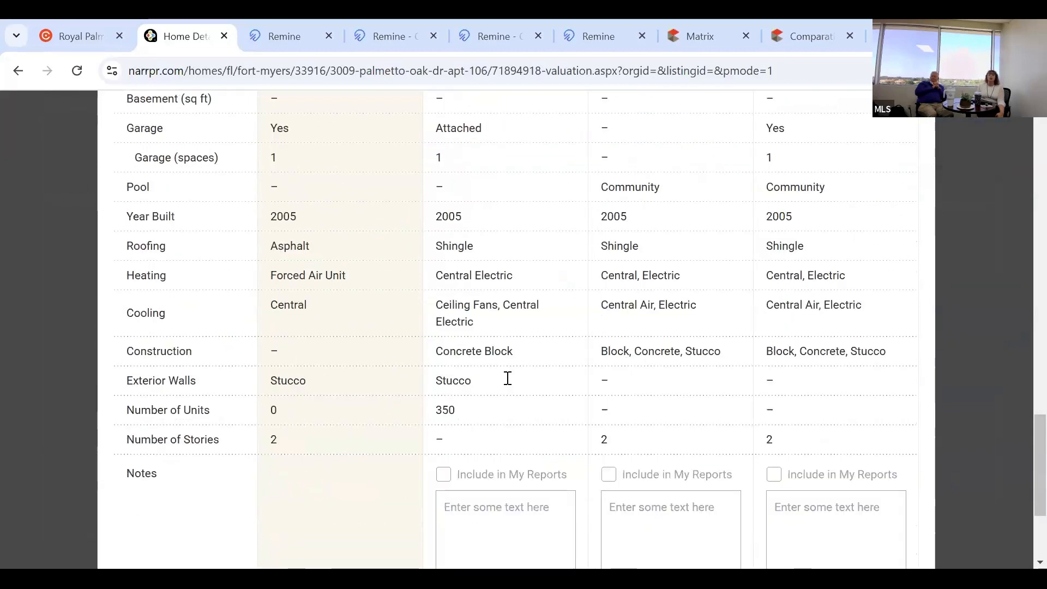
pyautogui.scroll(-3, 507, 377)
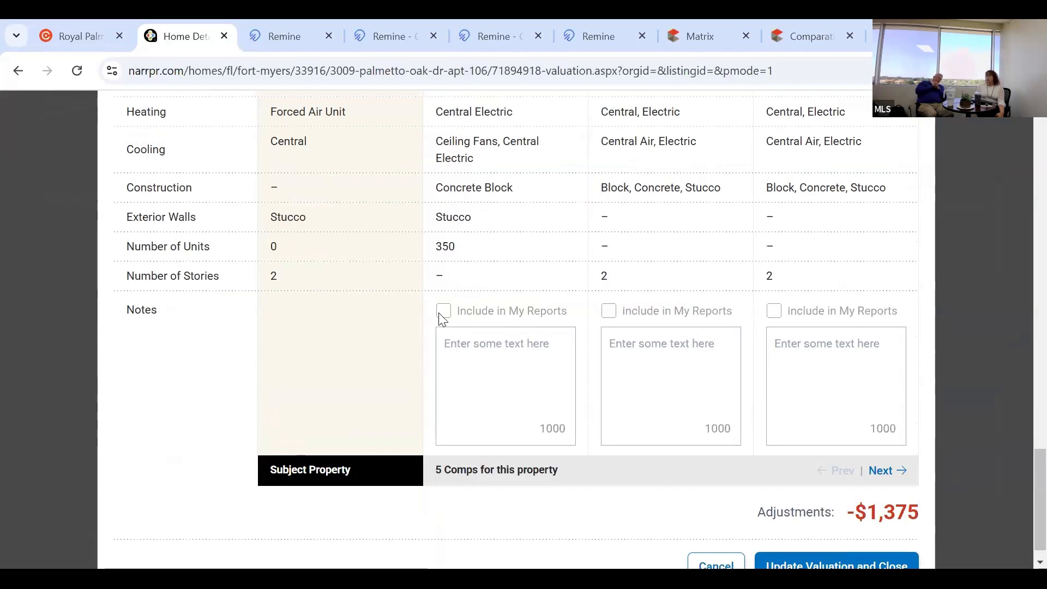
pyautogui.click(475, 355)
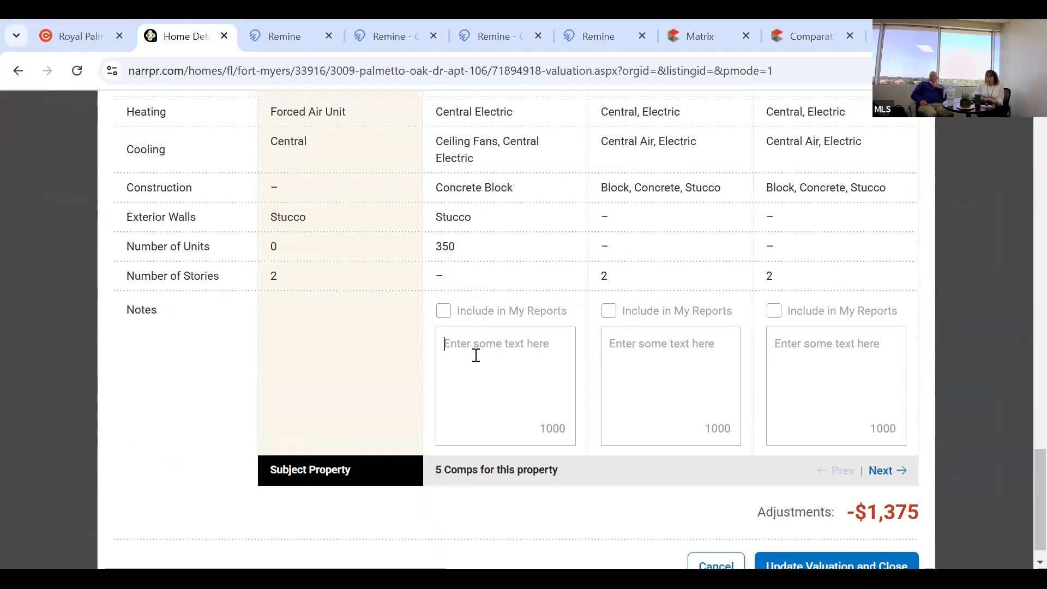
pyautogui.write('This is a note')
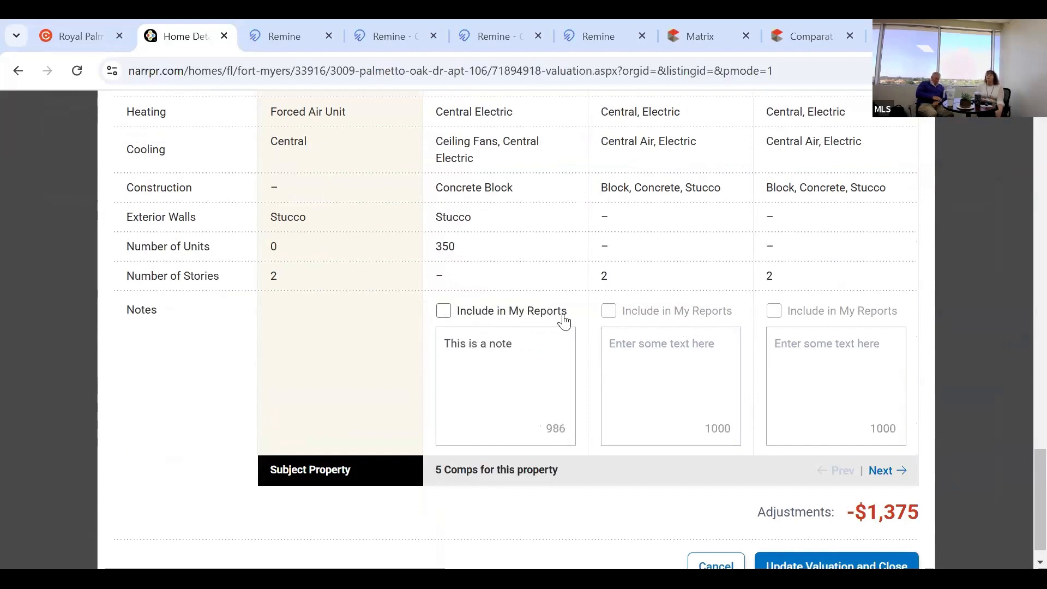
pyautogui.click(443, 311)
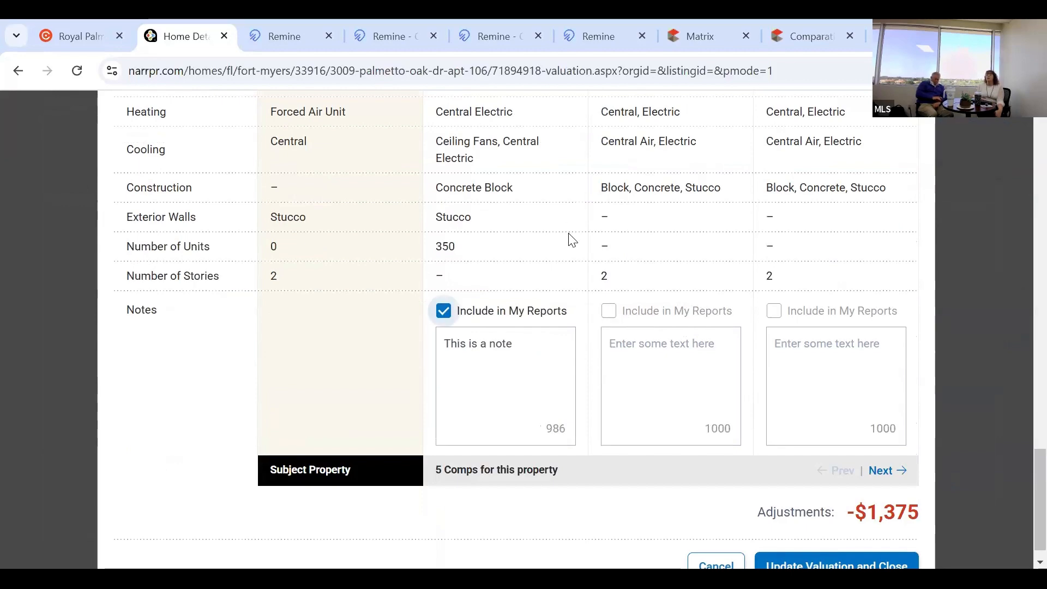
# Apply the comp ratings, making the result $141,494 ($121K–$159K, $175 per sq ft).
pyautogui.scroll(1, 495, 258)
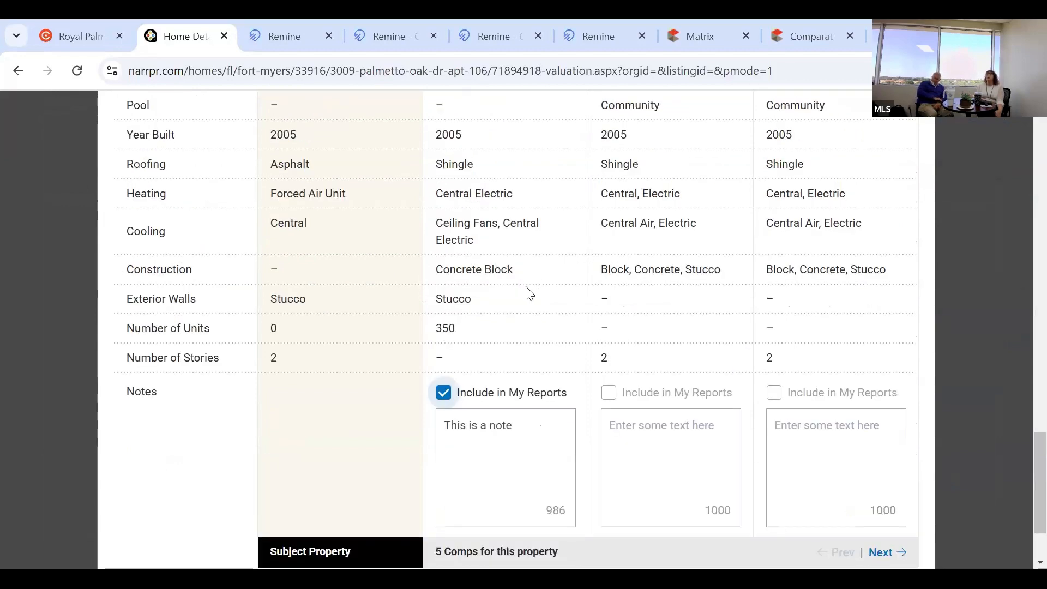
pyautogui.scroll(10, 526, 289)
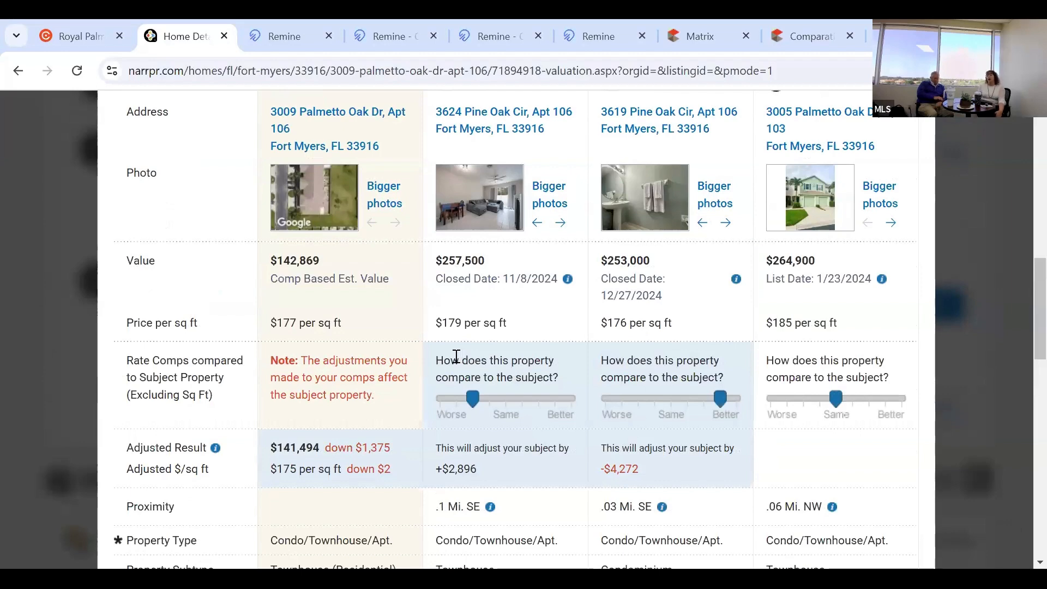
pyautogui.scroll(-4, 675, 337)
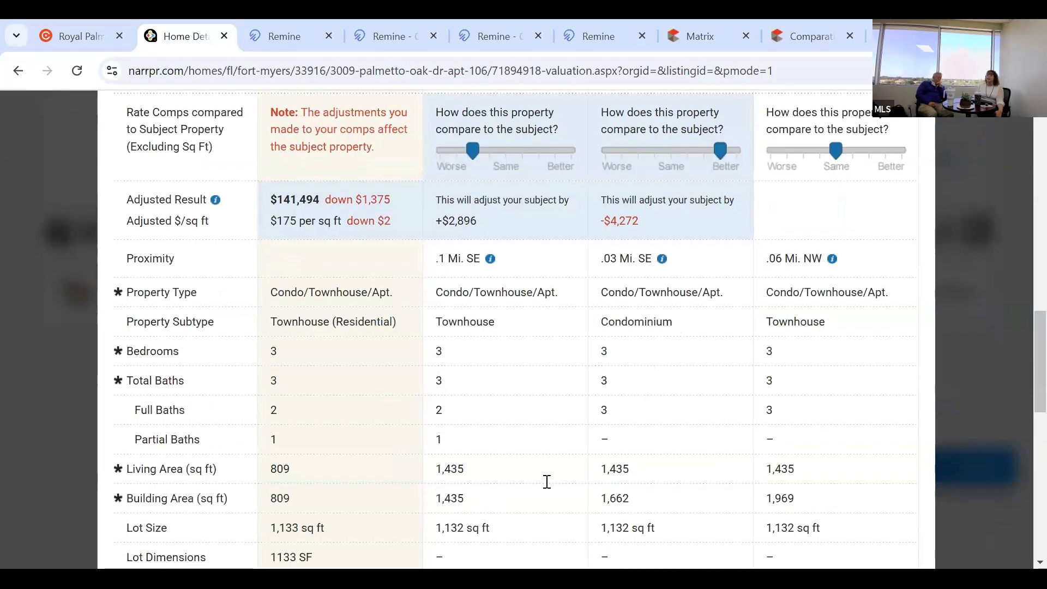
pyautogui.scroll(-5, 679, 462)
pyautogui.scroll(-4, 679, 463)
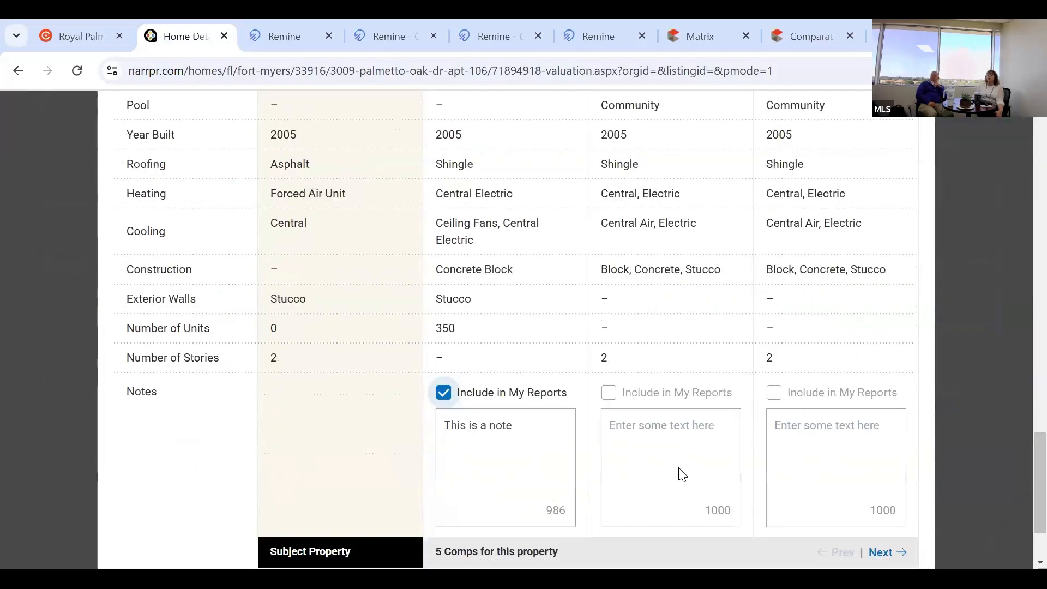
pyautogui.scroll(-2, 681, 467)
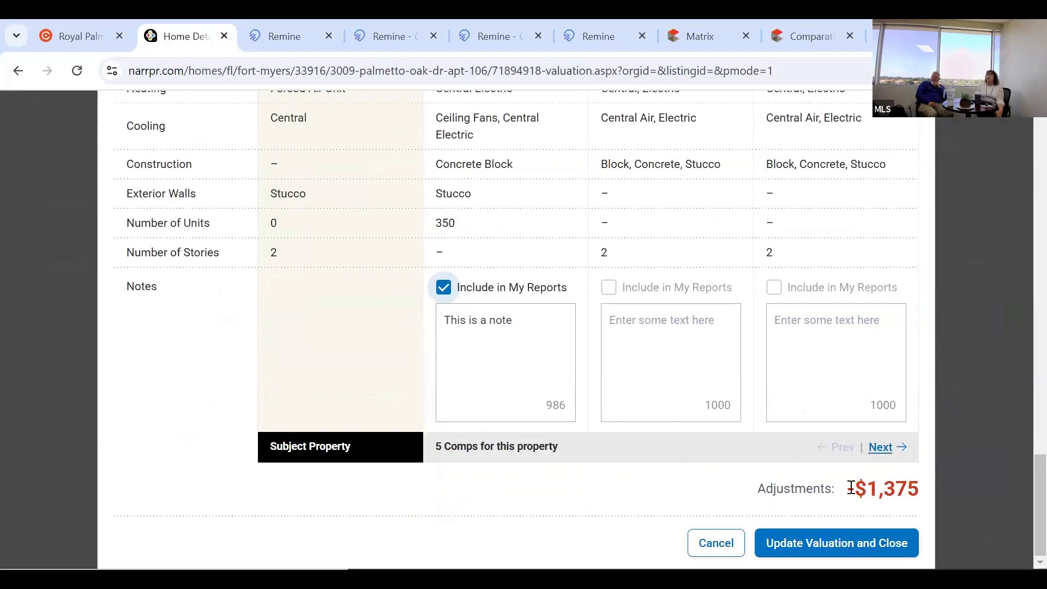
pyautogui.click(856, 542)
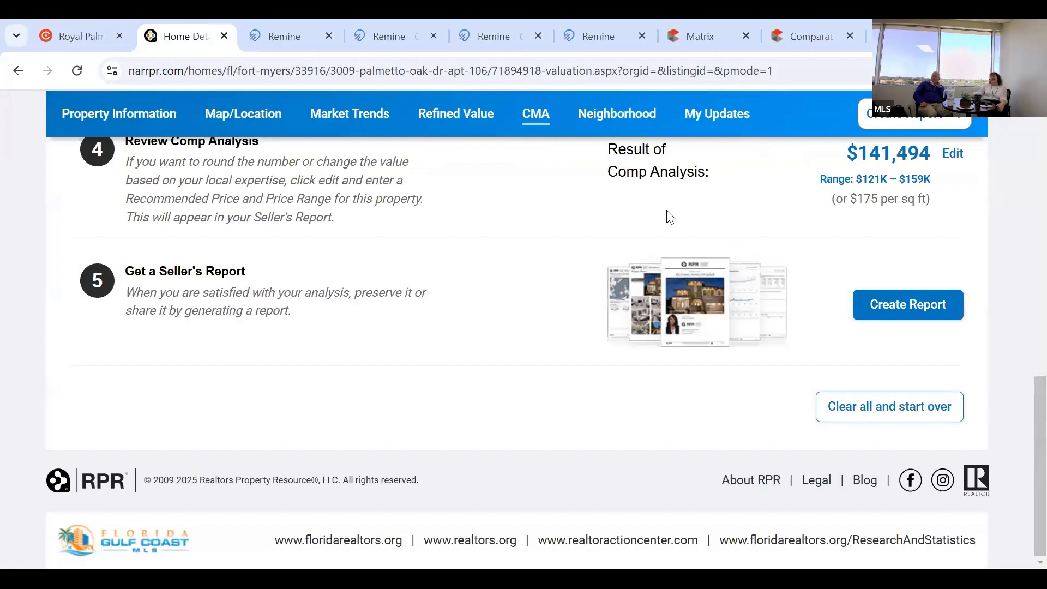
# Edit the $141,494 Result of Comp Analysis to enter a recommended price and range.
pyautogui.scroll(3, 513, 254)
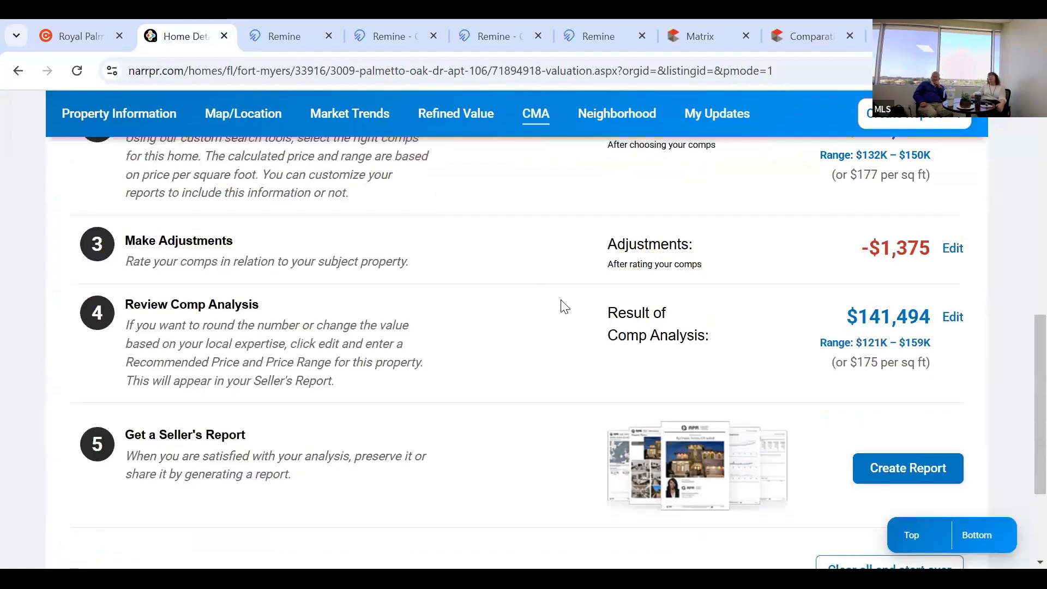
pyautogui.scroll(1, 564, 307)
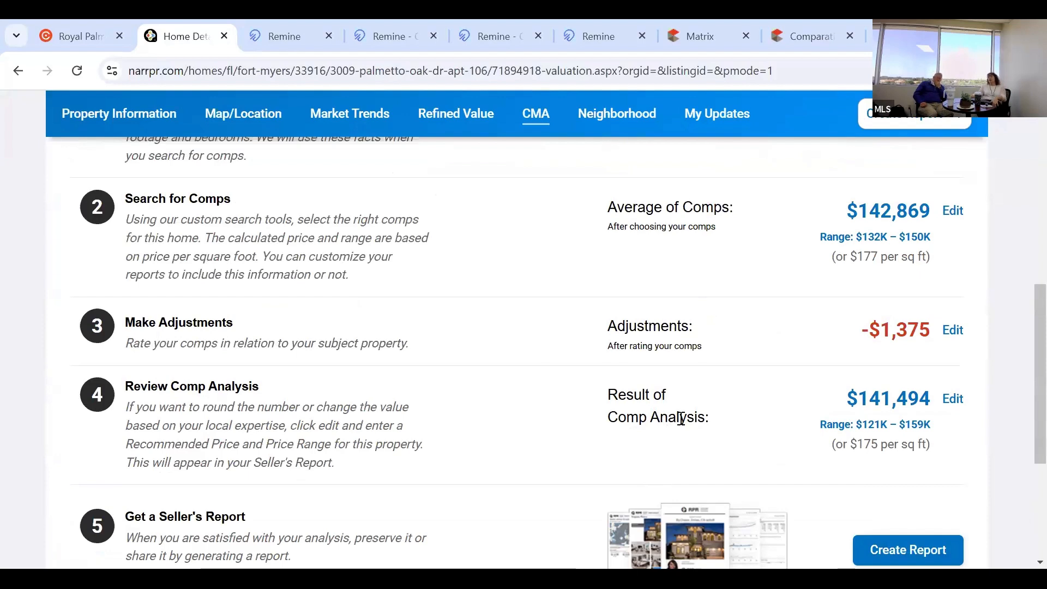
pyautogui.click(960, 403)
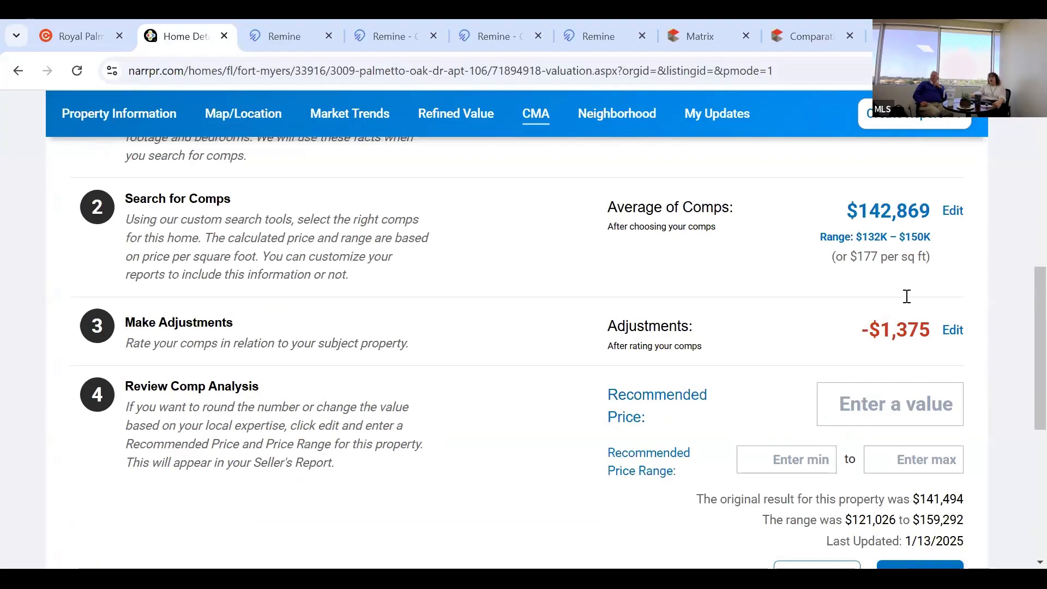
# Save a $253,000 recommended price with a $223,000–$265,000 range ($313 per sq ft).
pyautogui.scroll(-1, 898, 310)
pyautogui.click(886, 341)
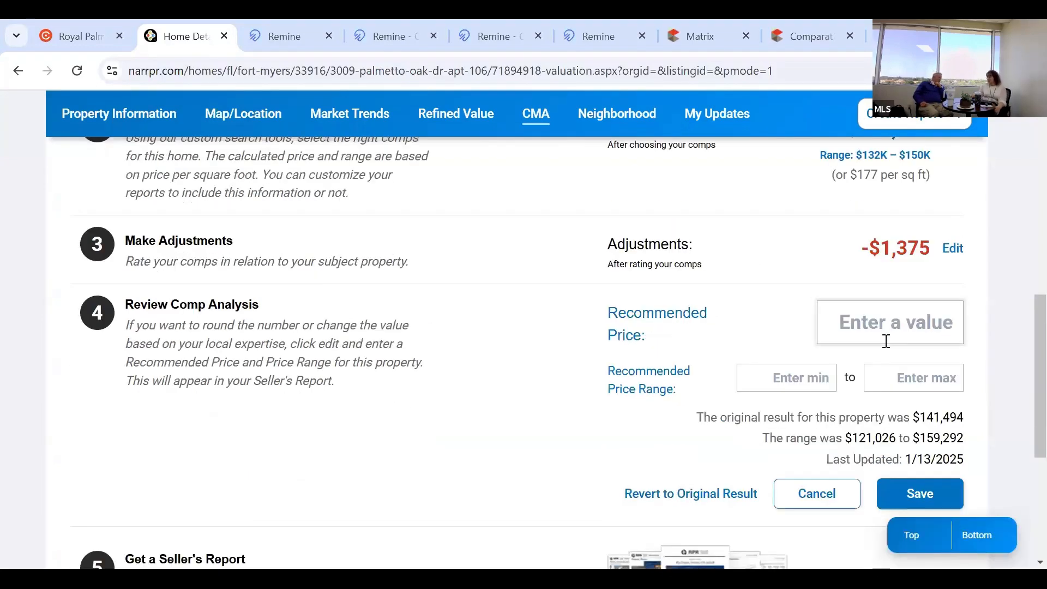
pyautogui.write('253')
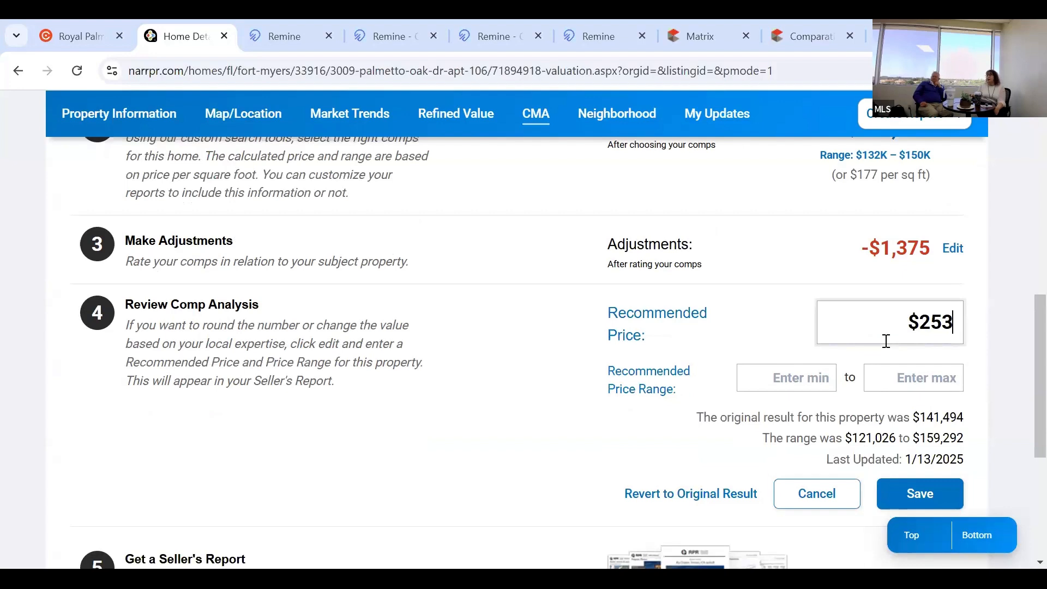
pyautogui.write(',000')
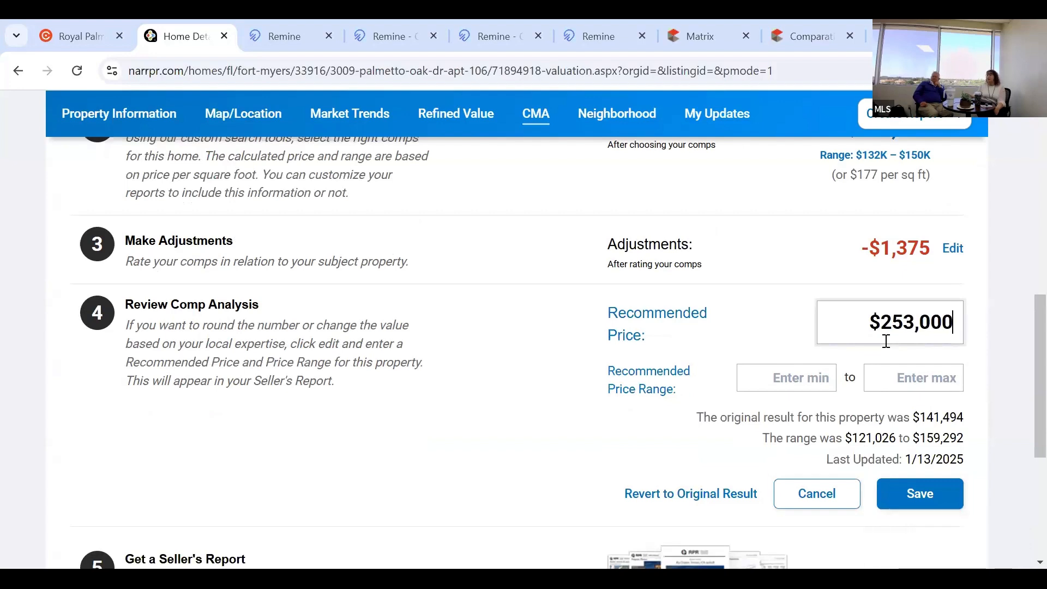
pyautogui.click(785, 380)
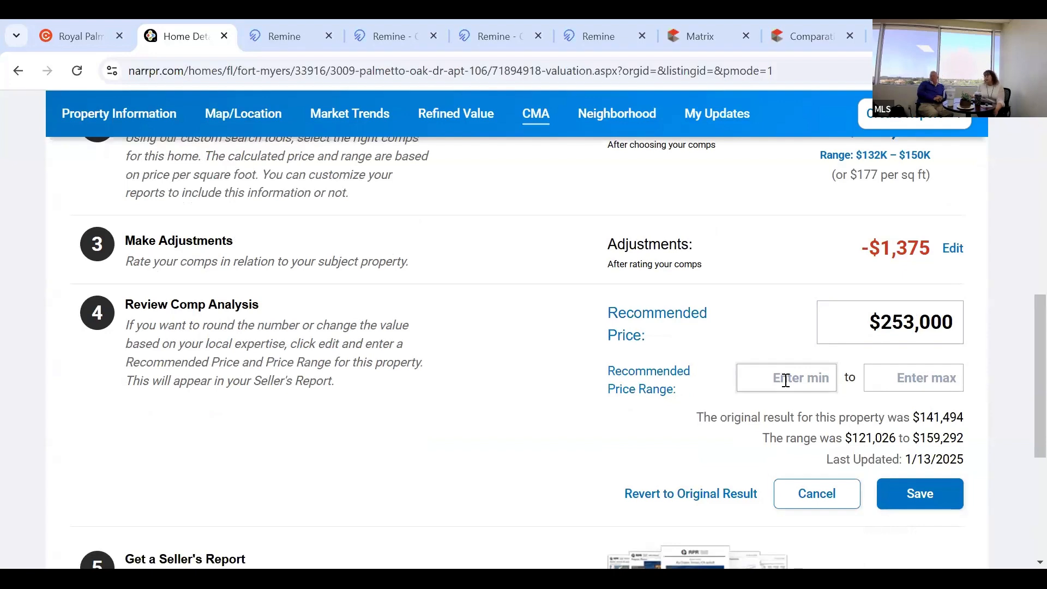
pyautogui.write('223,000')
pyautogui.click(911, 384)
pyautogui.write('26')
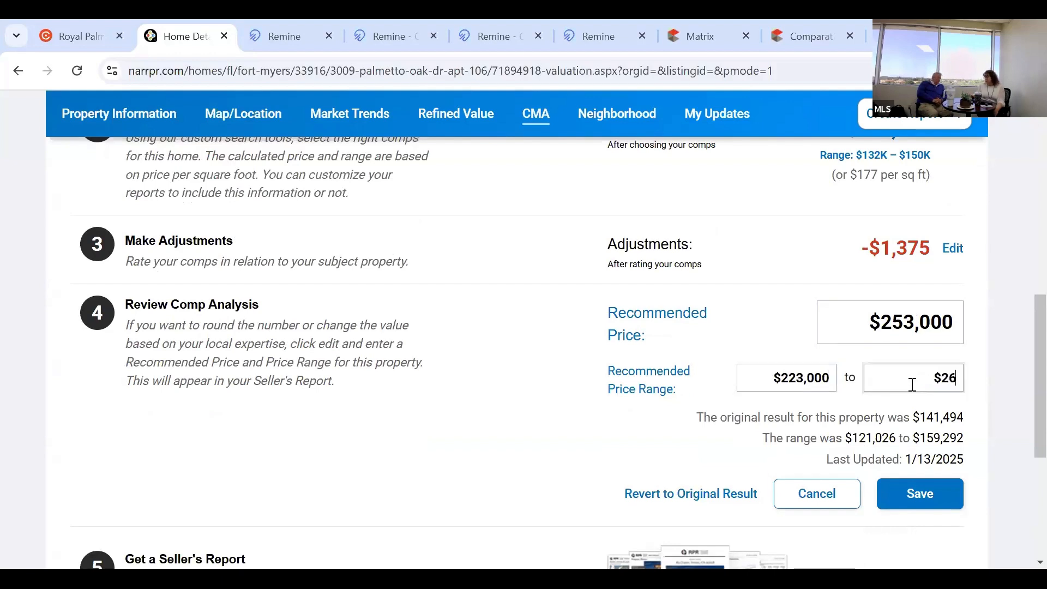
pyautogui.write('5,0')
pyautogui.write('0')
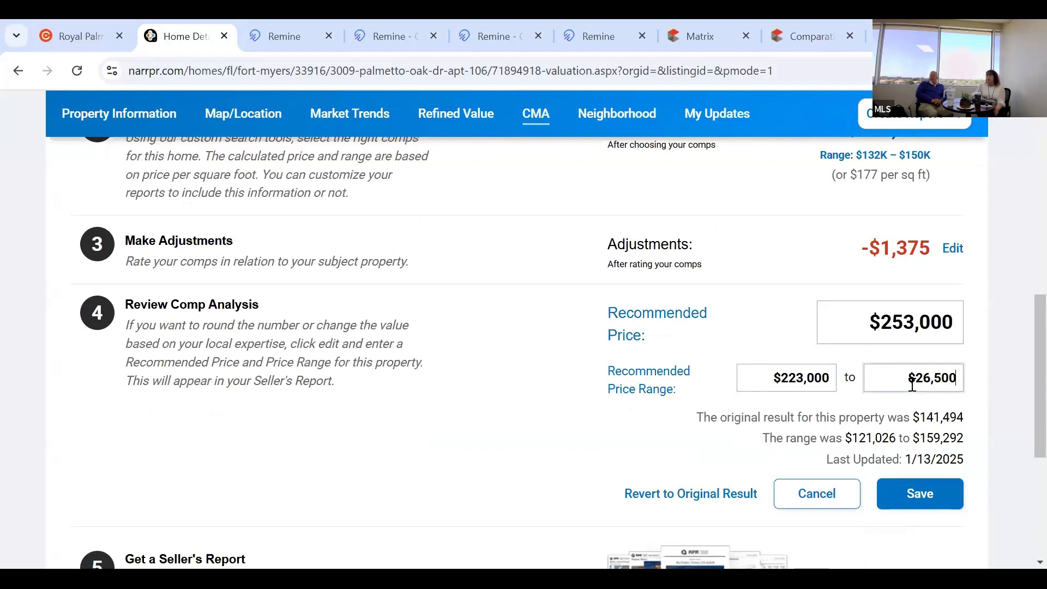
pyautogui.write('0')
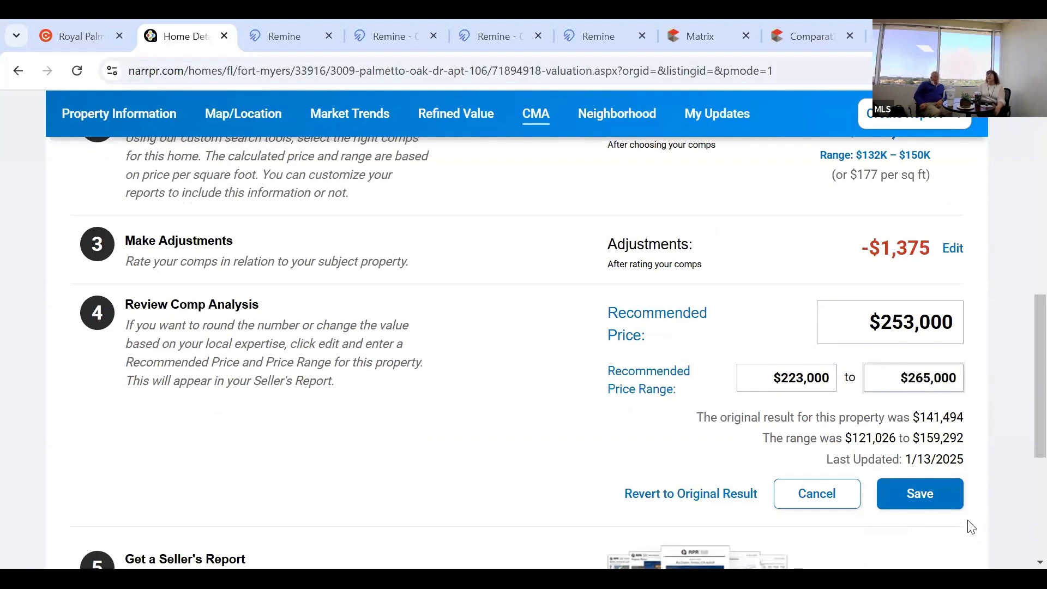
pyautogui.click(940, 499)
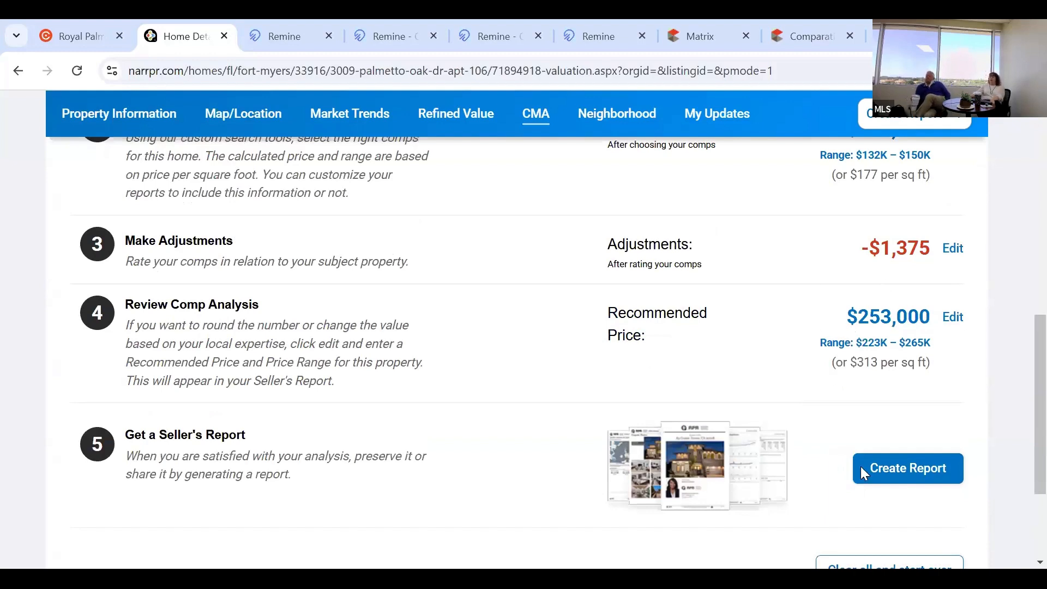
# Scroll the report selection page showing the chosen Seller's Report (approx. 81 pages).
pyautogui.scroll(3, 901, 316)
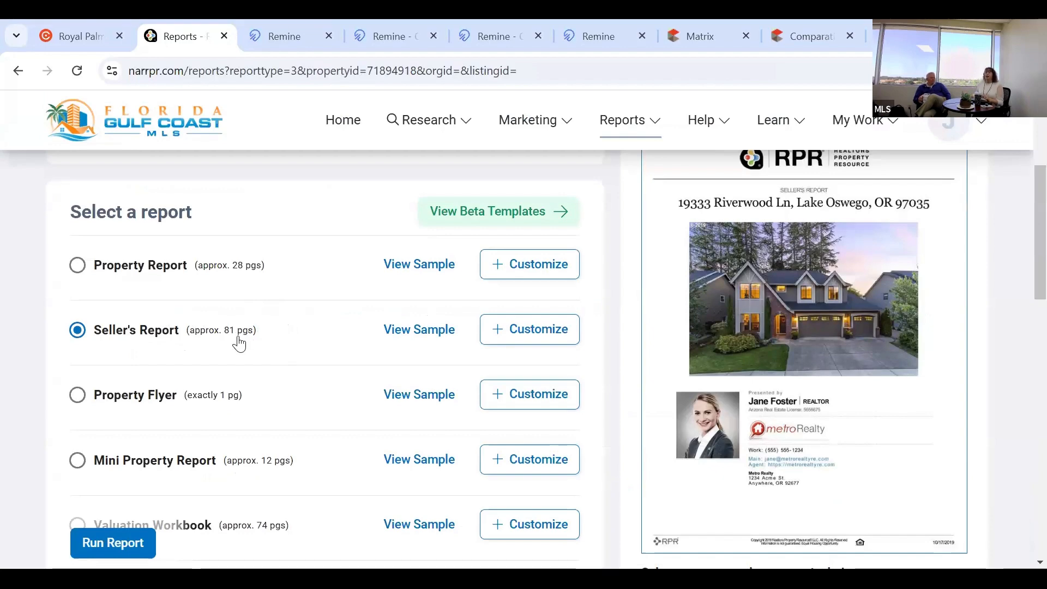
pyautogui.scroll(-3, 242, 342)
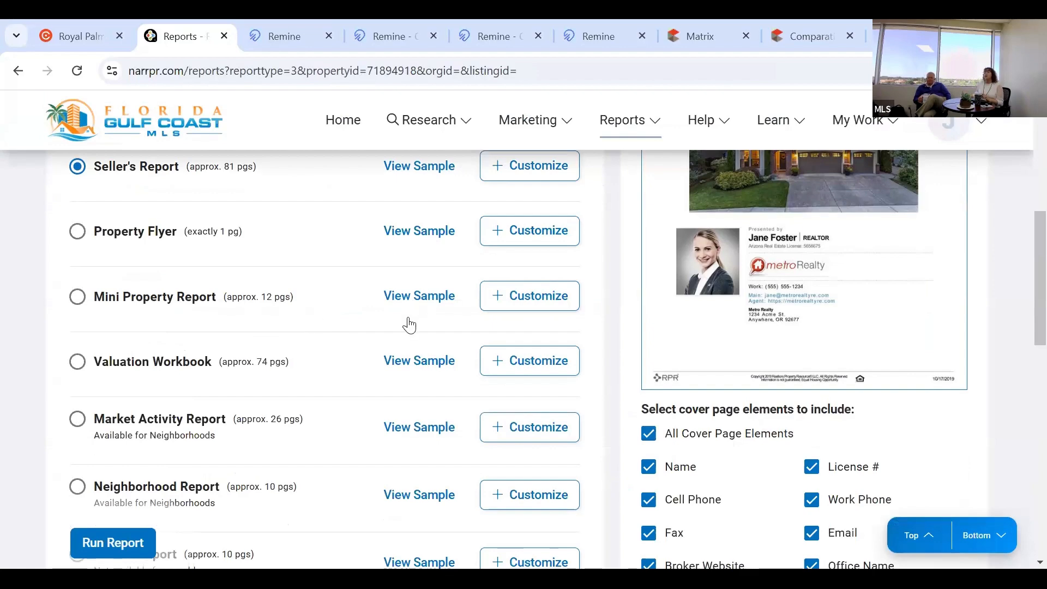
pyautogui.scroll(2, 403, 324)
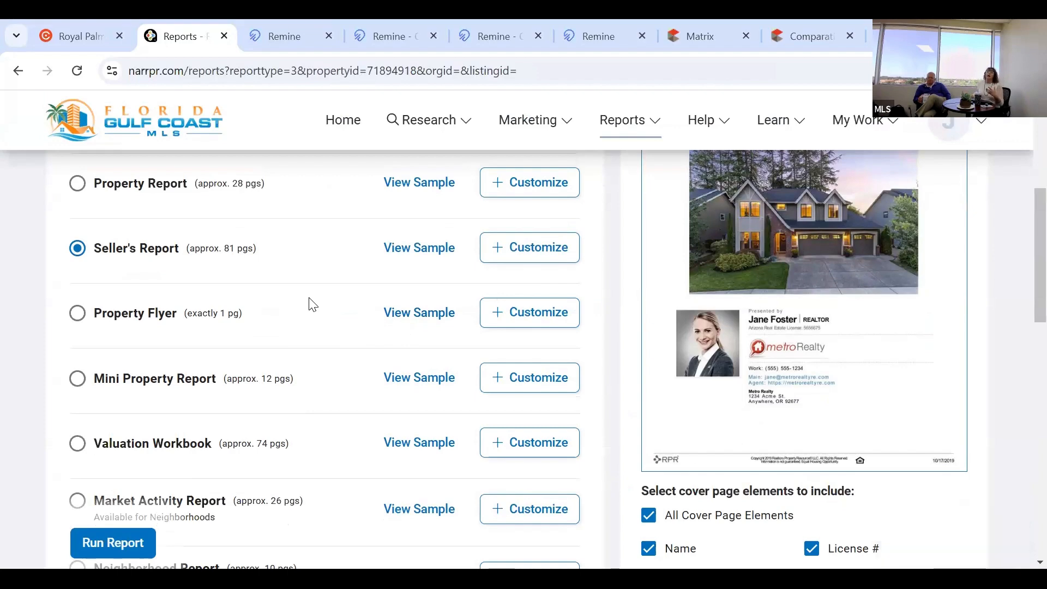
# Review the Seller's Report elements, leaving all sections and cover elements included, then collapse them.
pyautogui.scroll(1, 195, 355)
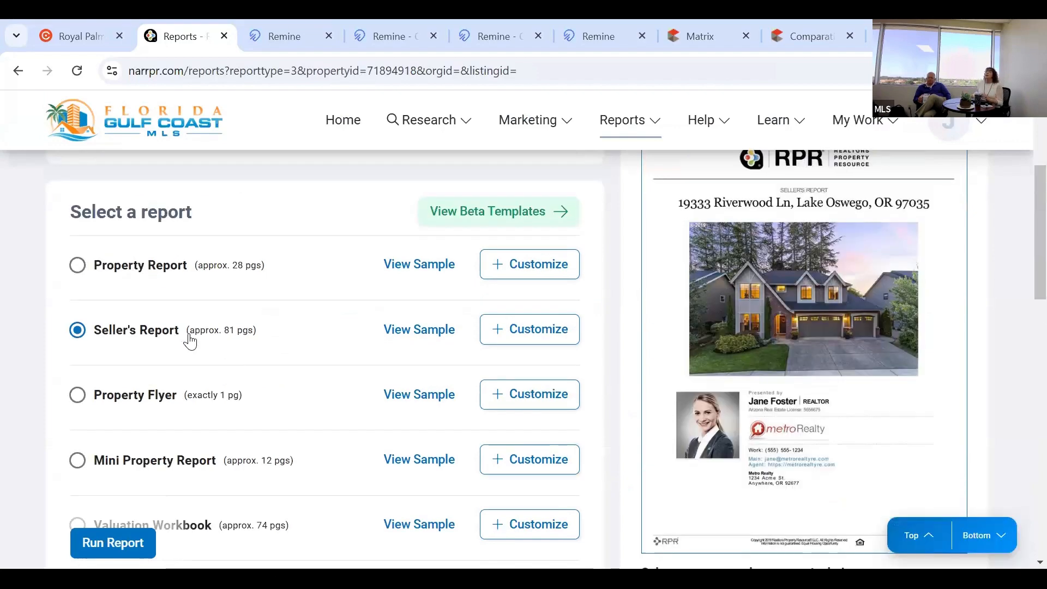
pyautogui.click(511, 339)
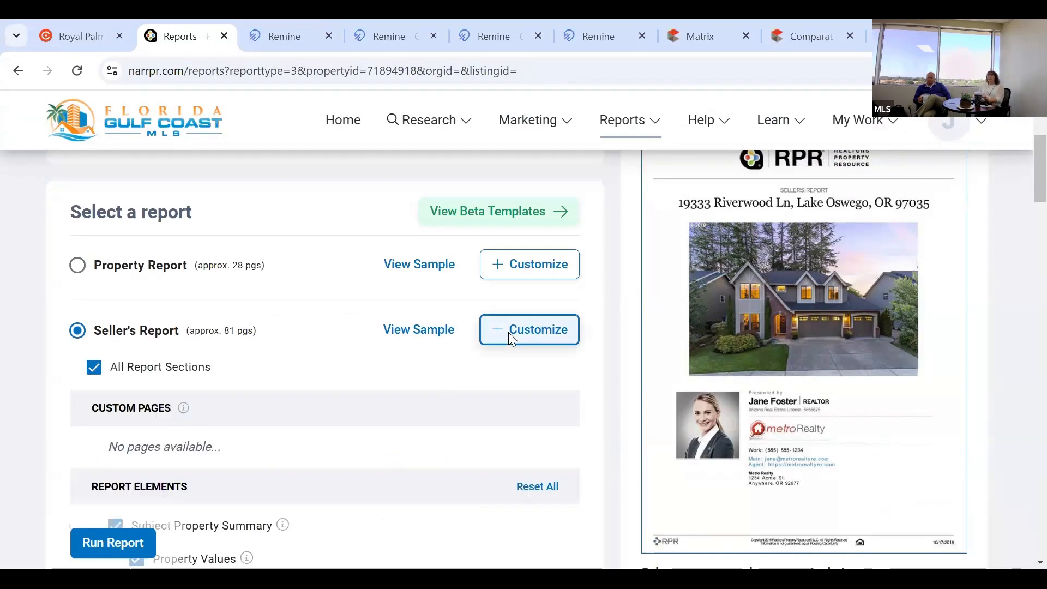
pyautogui.scroll(-1, 509, 335)
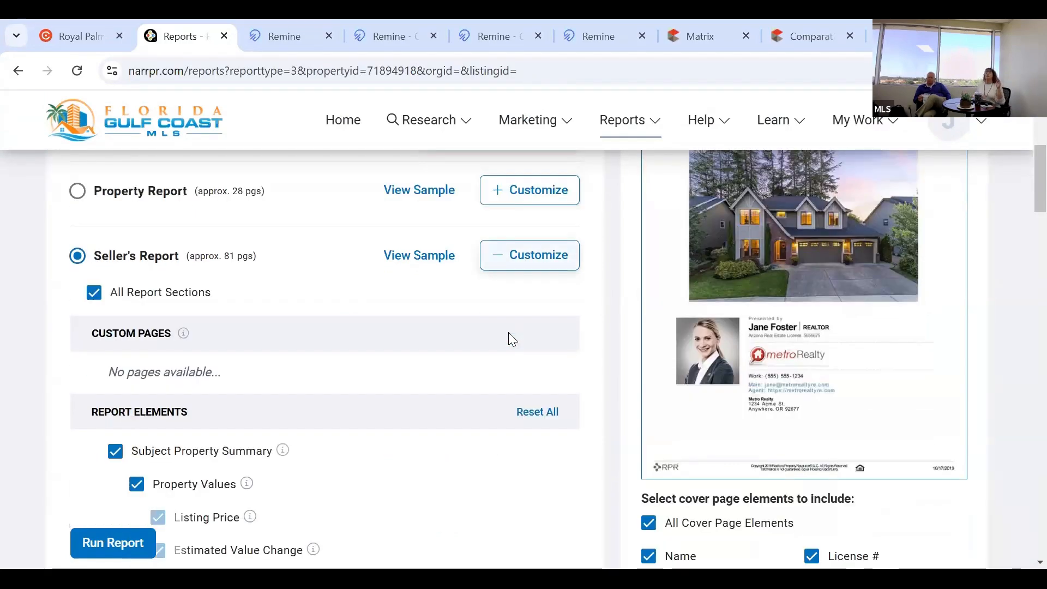
pyautogui.scroll(-2, 508, 332)
pyautogui.scroll(-3, 508, 331)
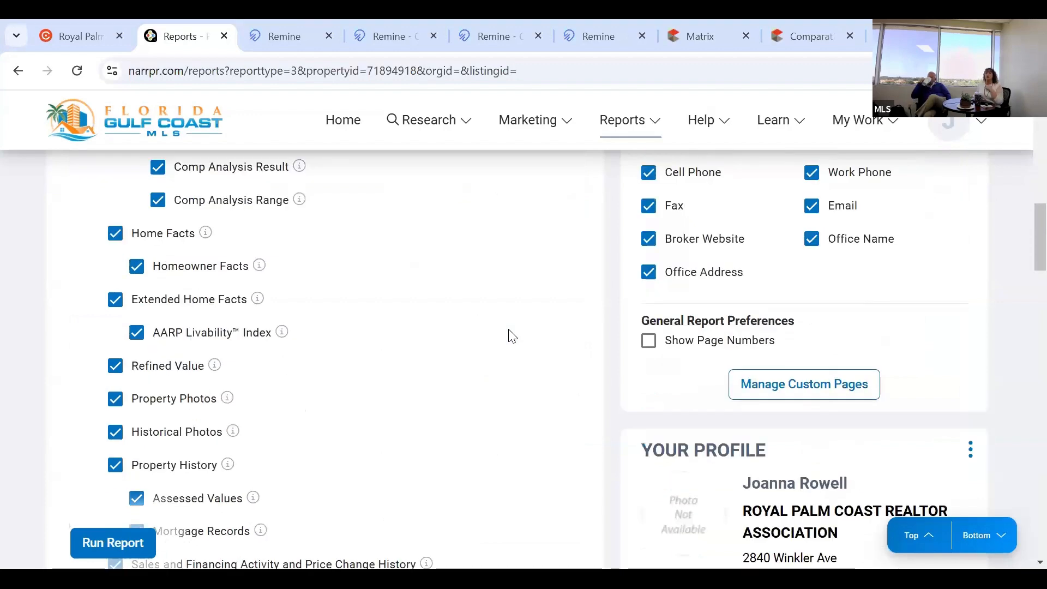
pyautogui.scroll(-1, 510, 334)
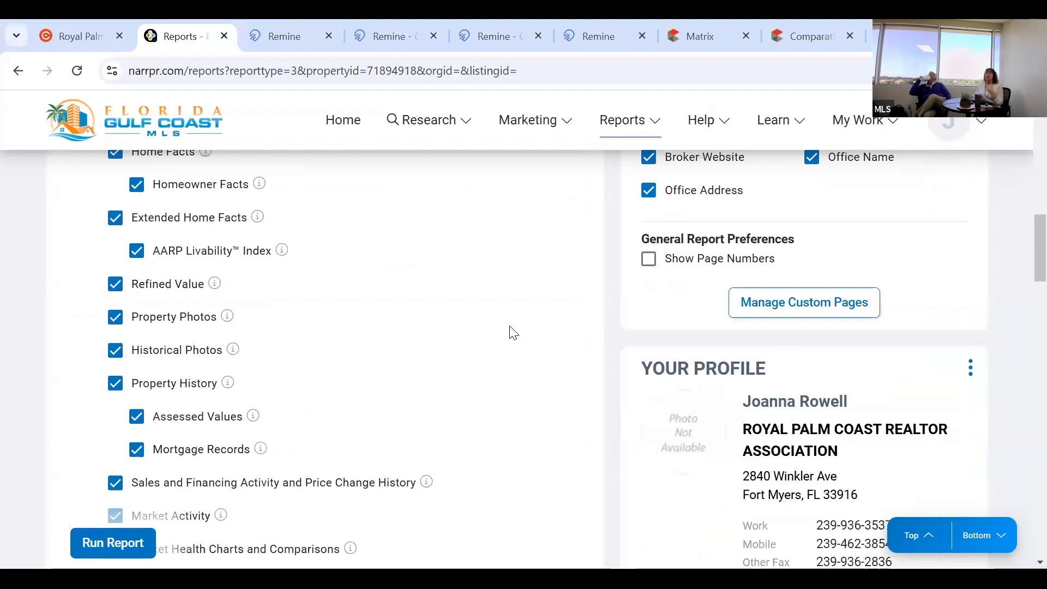
pyautogui.scroll(-1, 513, 327)
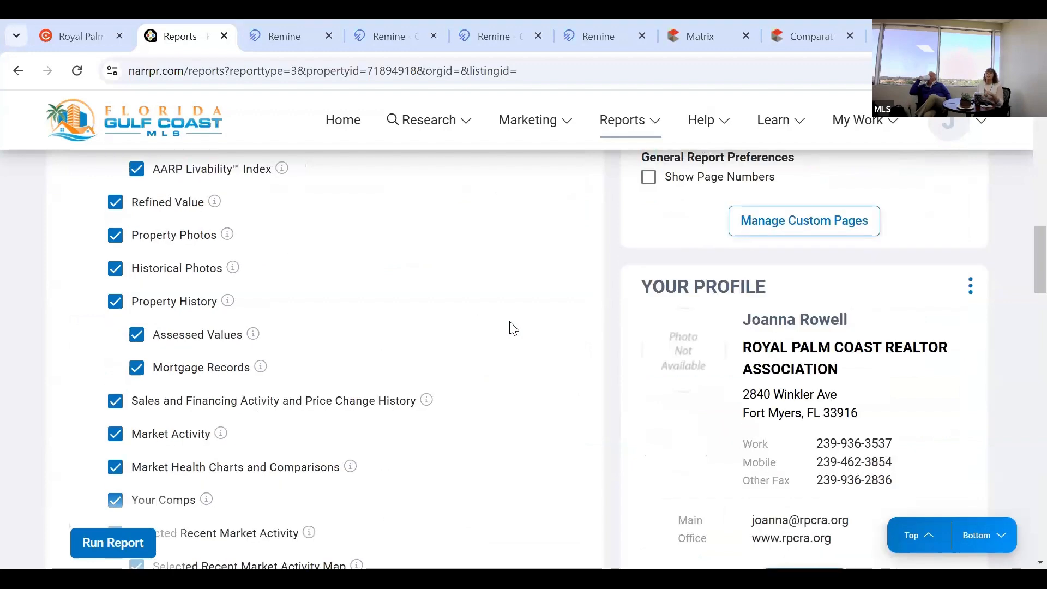
pyautogui.scroll(-3, 513, 327)
pyautogui.scroll(-3, 512, 327)
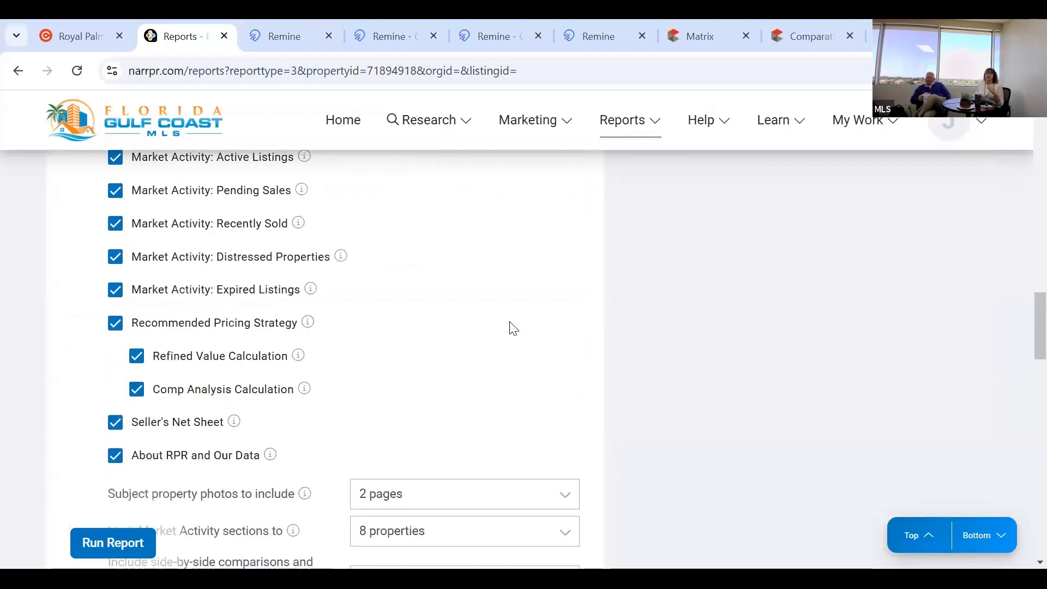
pyautogui.scroll(-1, 512, 327)
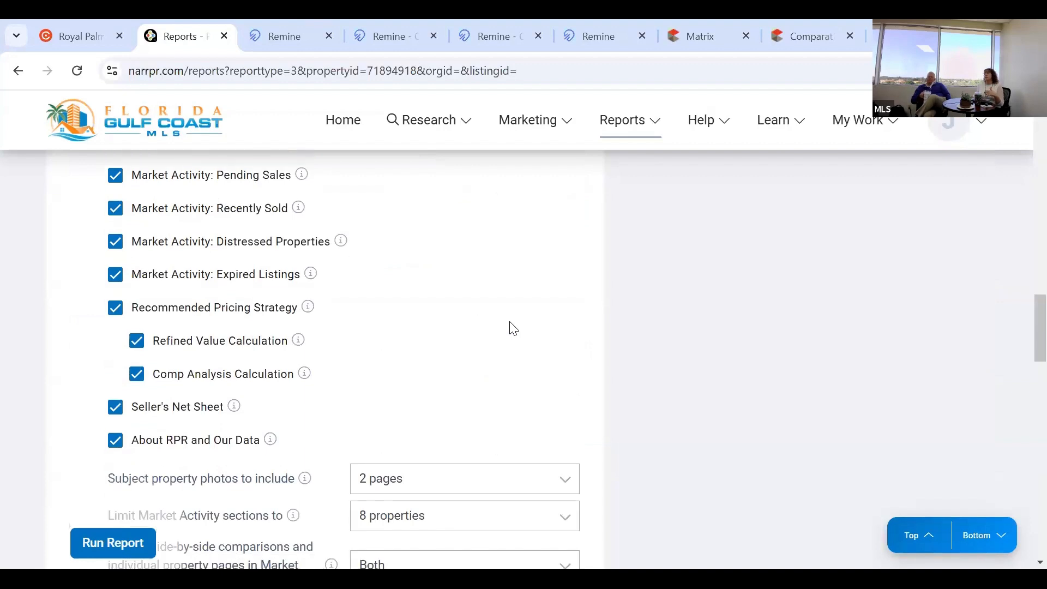
pyautogui.scroll(3, 512, 327)
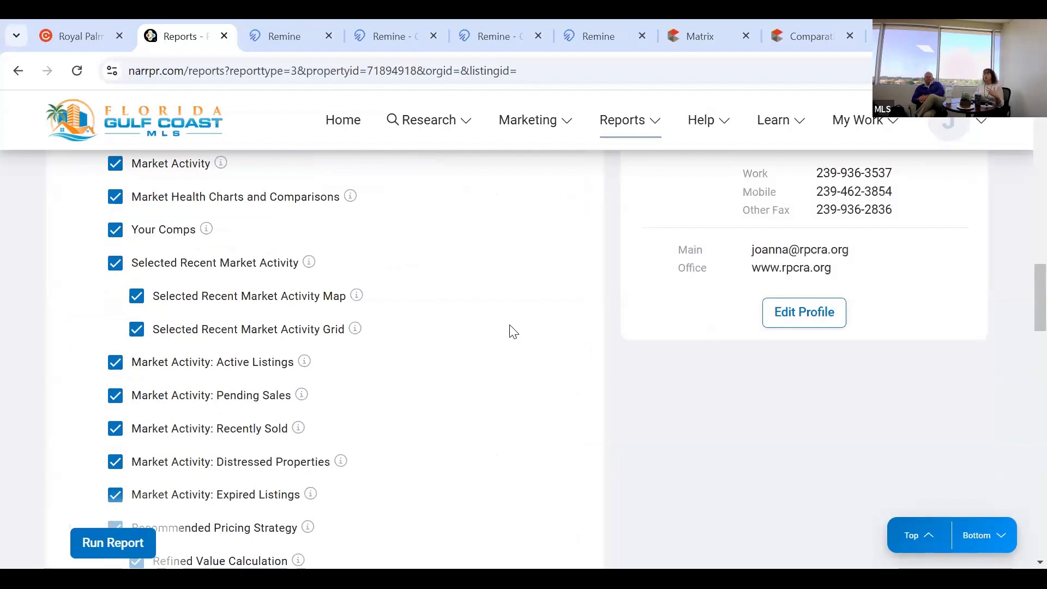
pyautogui.scroll(3, 513, 330)
pyautogui.scroll(5, 511, 333)
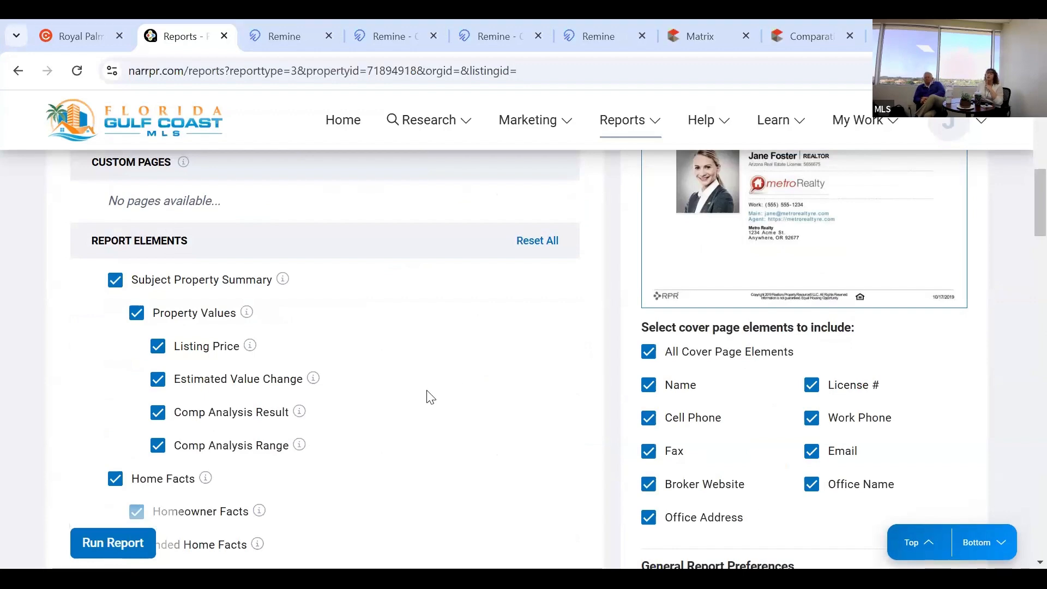
pyautogui.scroll(4, 433, 396)
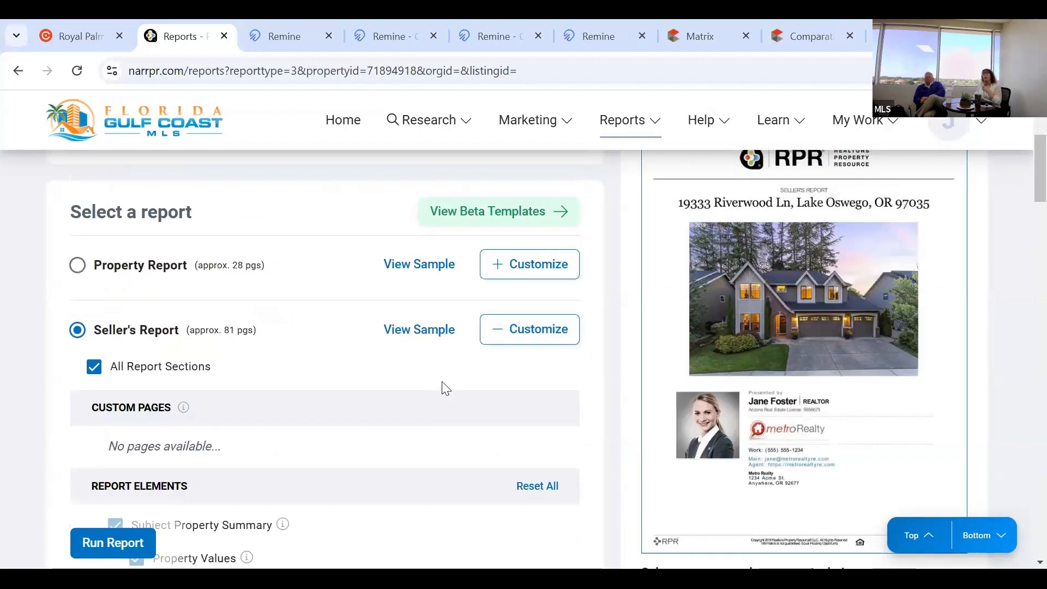
pyautogui.scroll(-1, 449, 388)
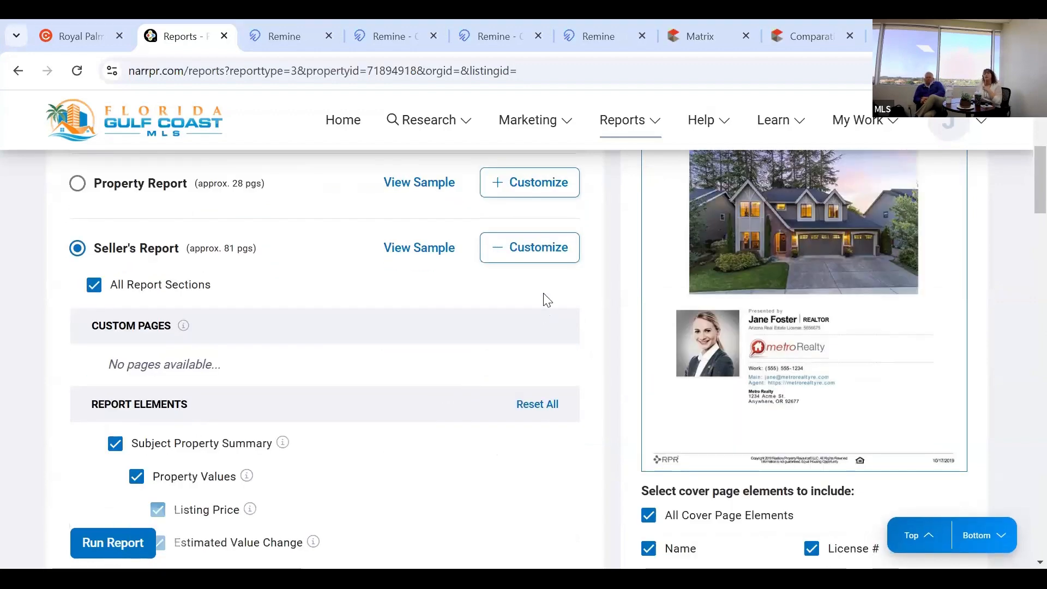
pyautogui.click(545, 244)
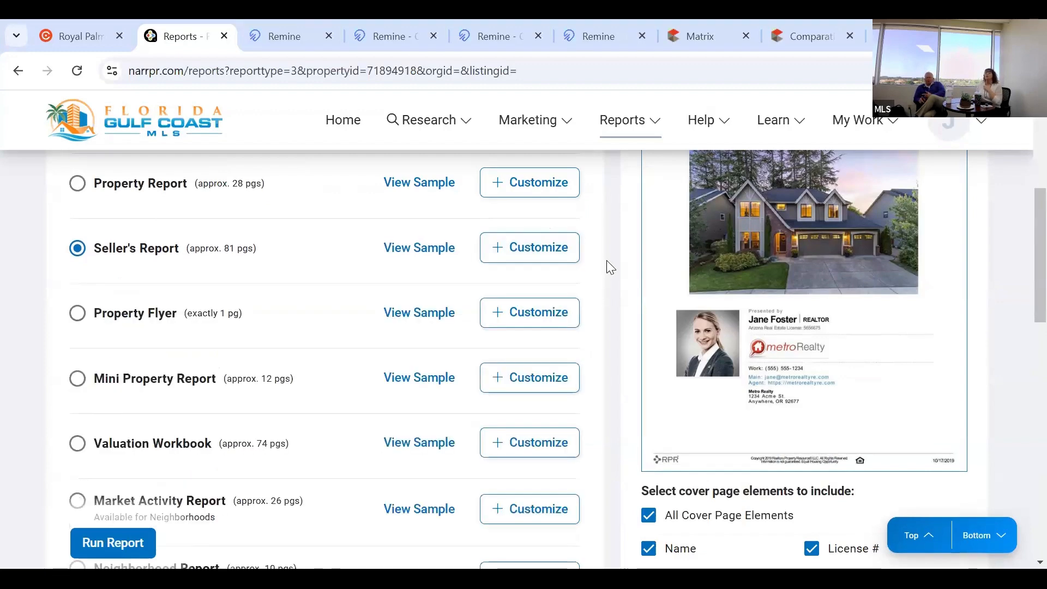
# Run the Seller's Report with all cover elements and display-now PDF delivery.
pyautogui.scroll(-1, 620, 273)
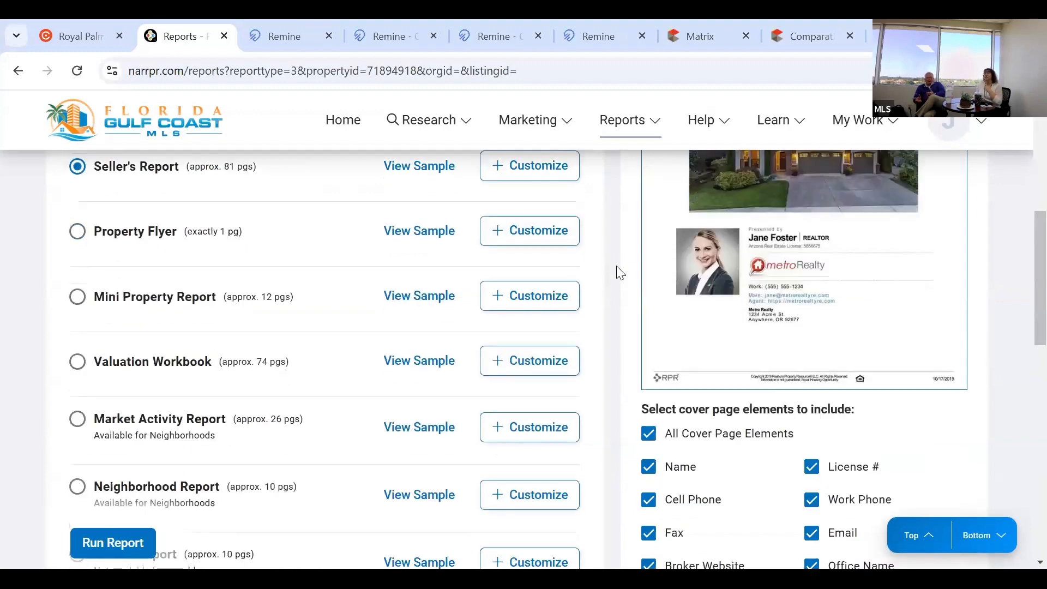
pyautogui.scroll(-2, 620, 273)
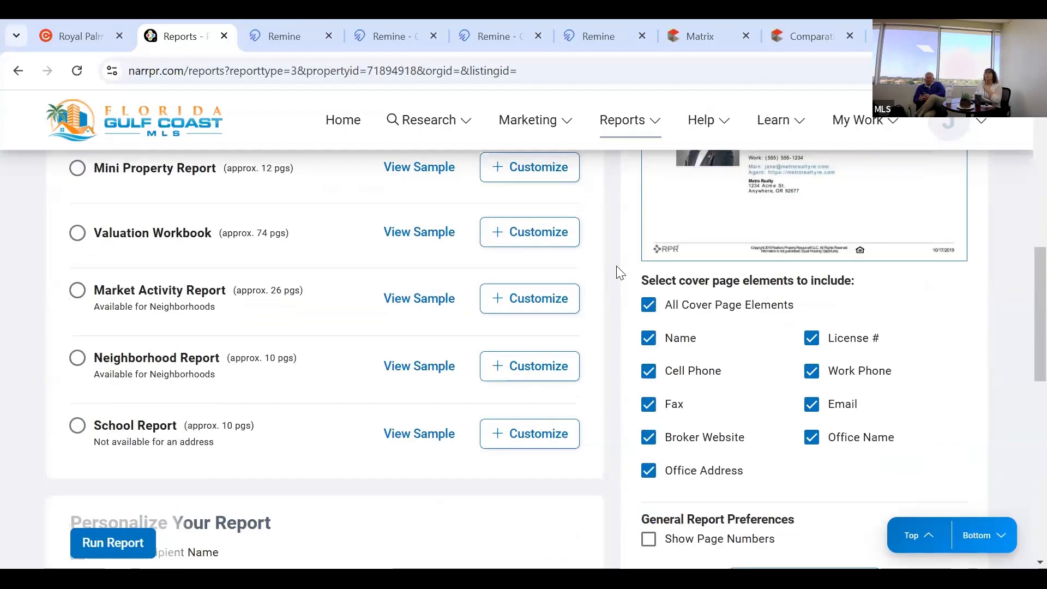
pyautogui.scroll(-1, 620, 273)
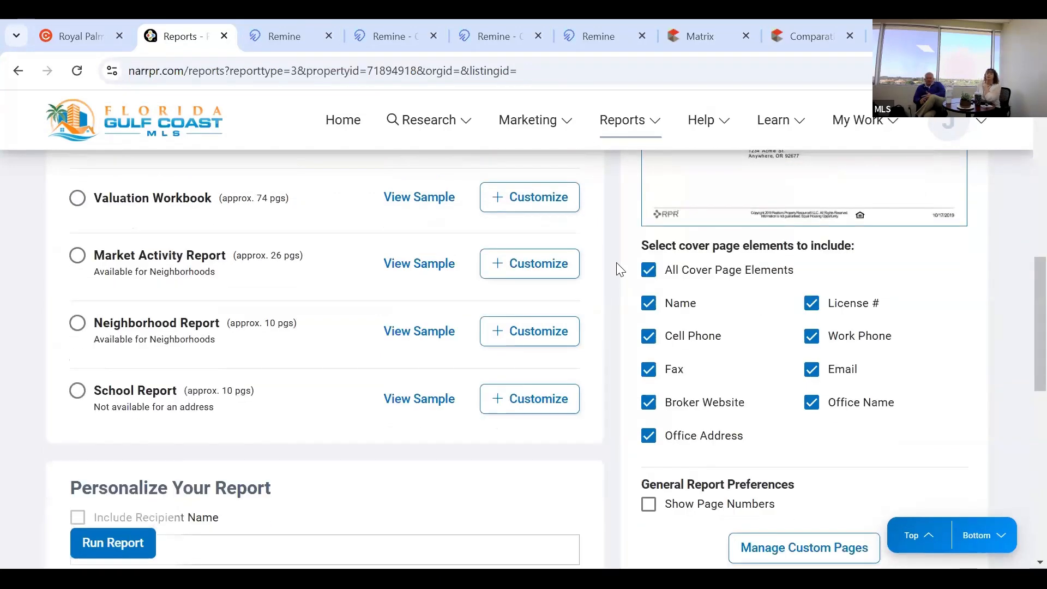
pyautogui.scroll(-2, 619, 270)
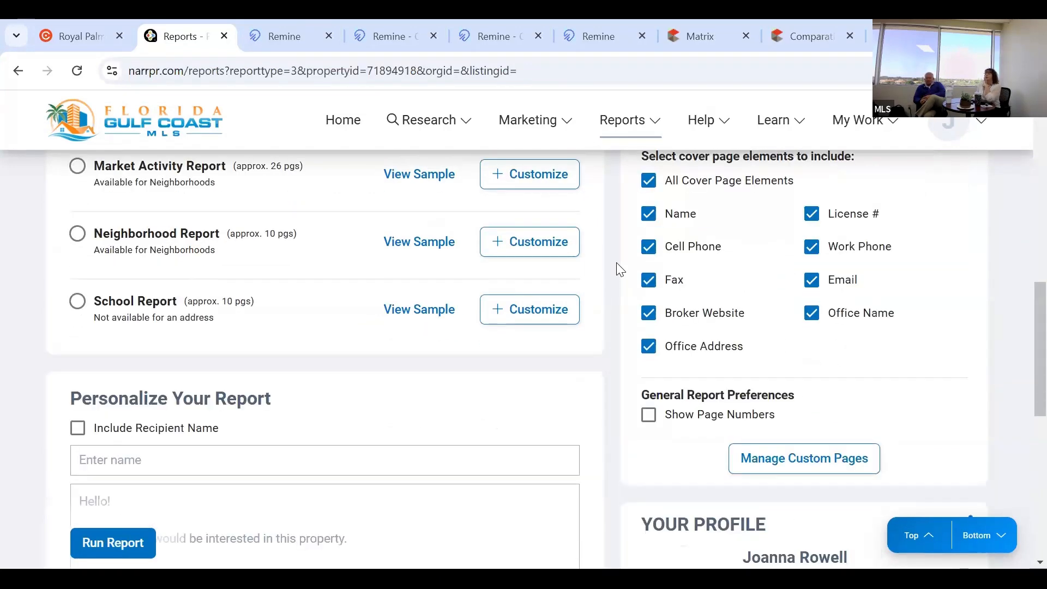
pyautogui.scroll(5, 620, 270)
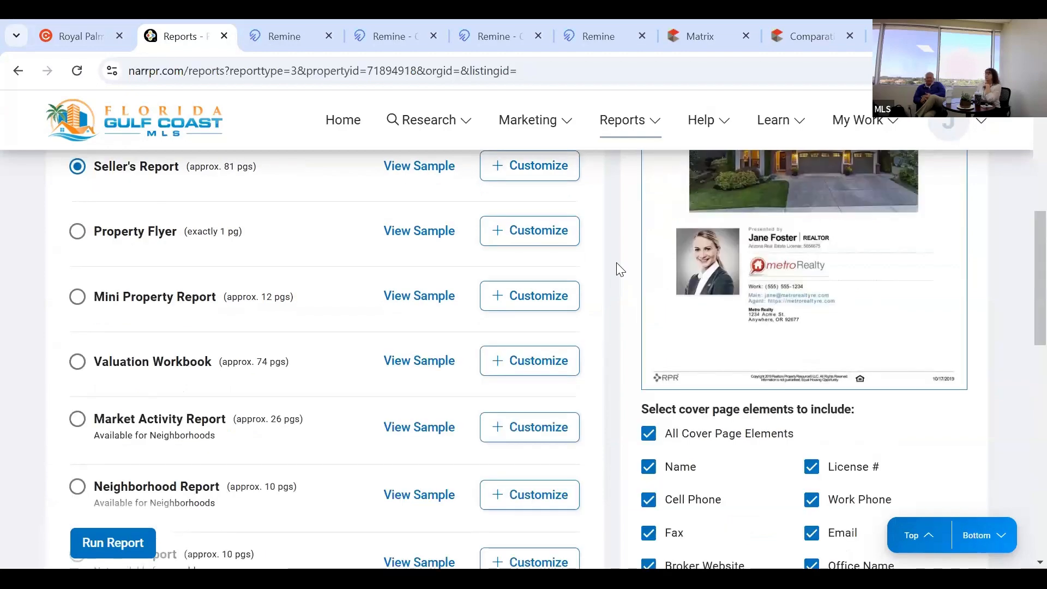
pyautogui.scroll(6, 619, 270)
pyautogui.scroll(-2, 621, 271)
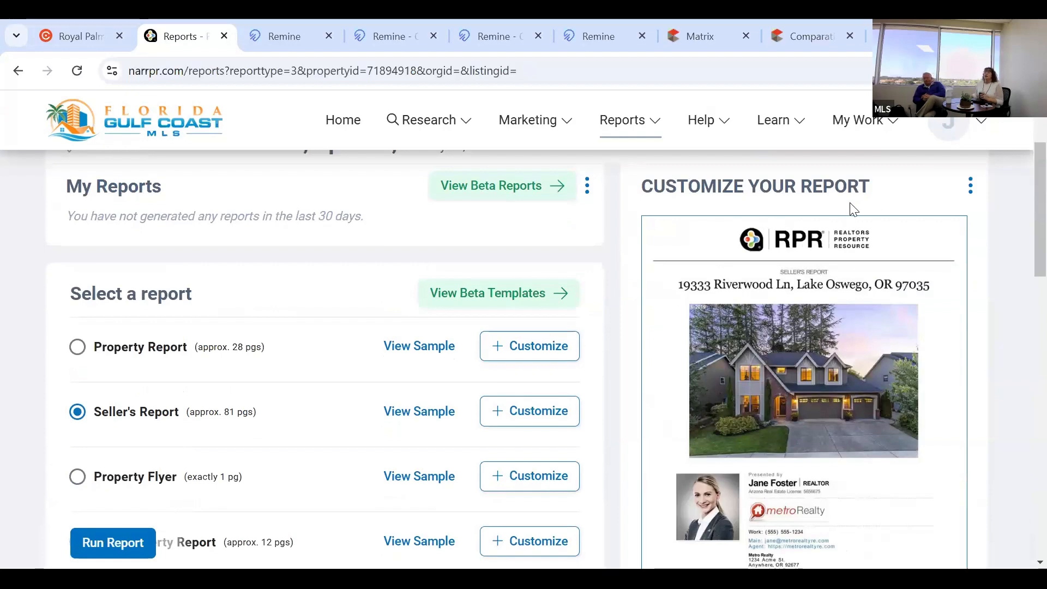
pyautogui.scroll(-3, 785, 403)
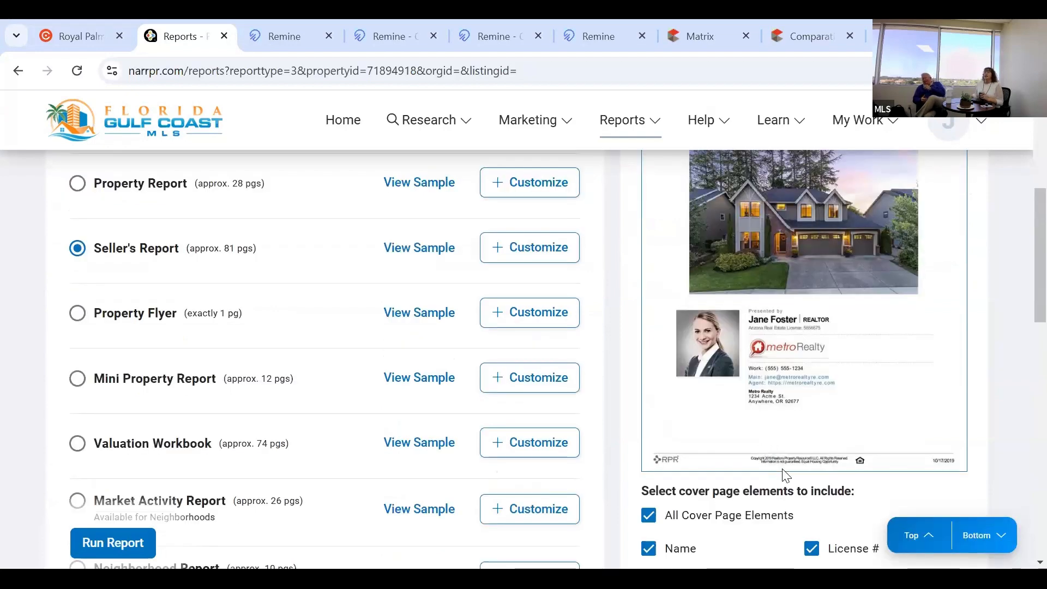
pyautogui.scroll(-2, 784, 474)
pyautogui.scroll(-3, 783, 474)
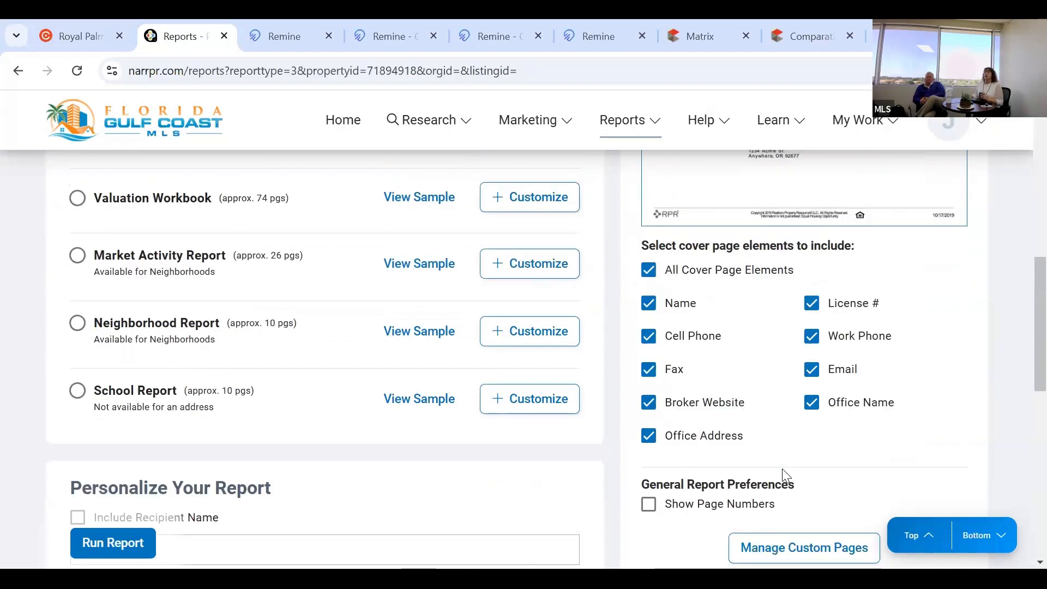
pyautogui.scroll(-1, 781, 470)
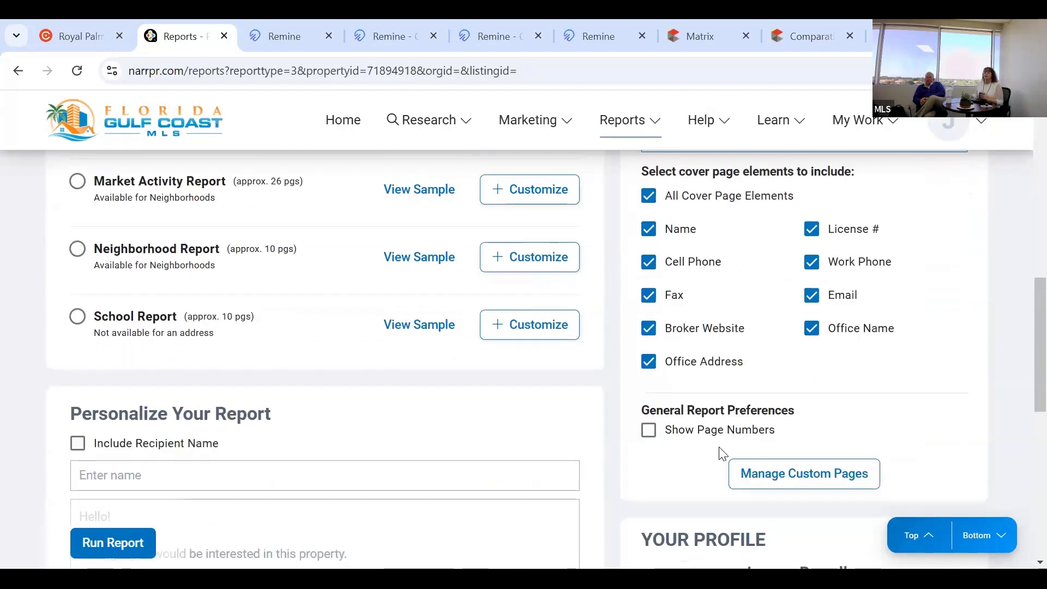
pyautogui.scroll(-1, 542, 447)
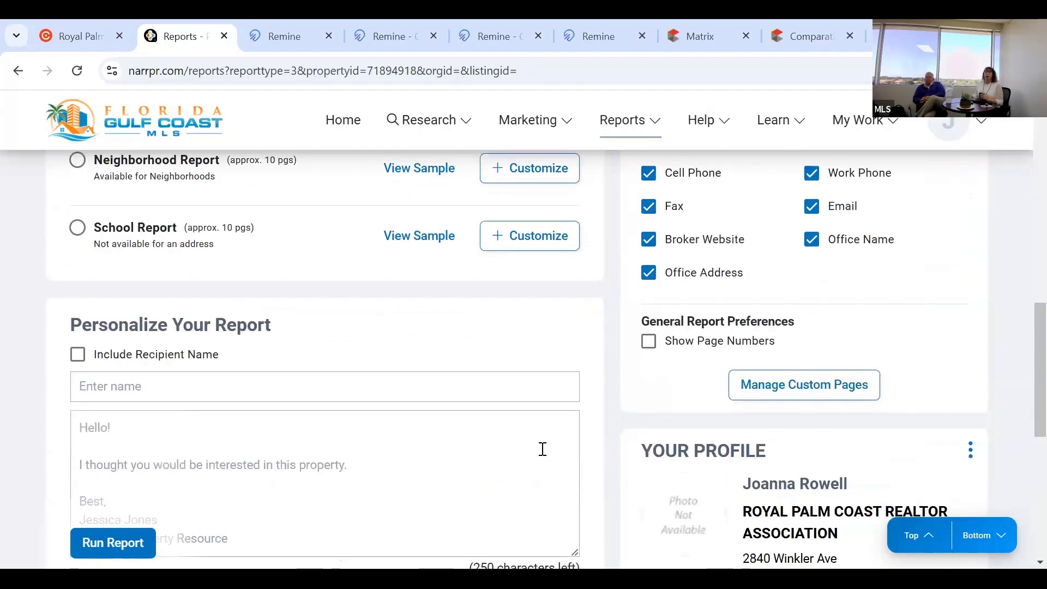
pyautogui.scroll(-1, 132, 281)
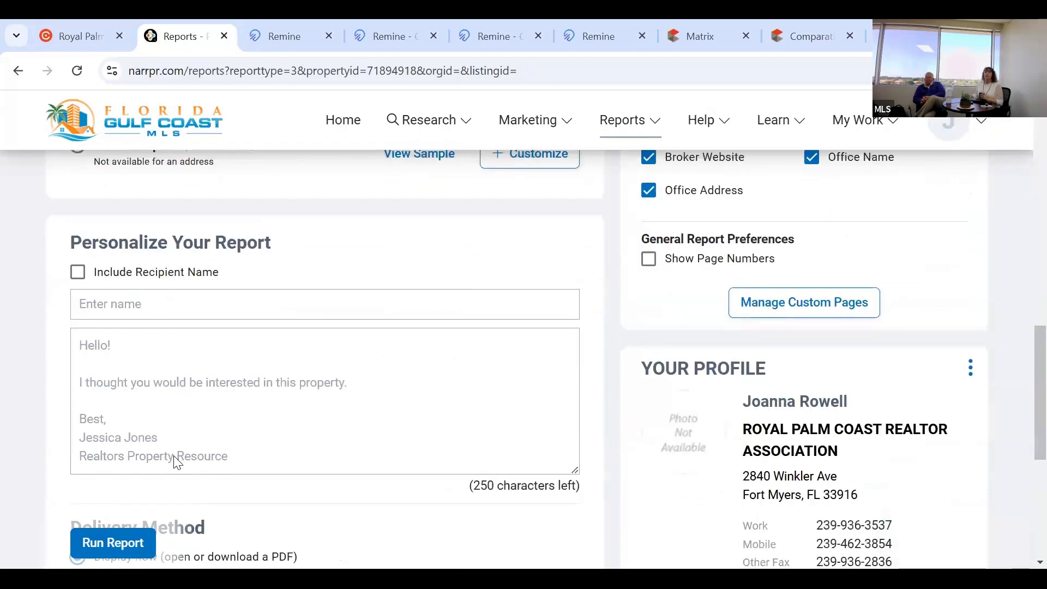
pyautogui.scroll(-2, 174, 461)
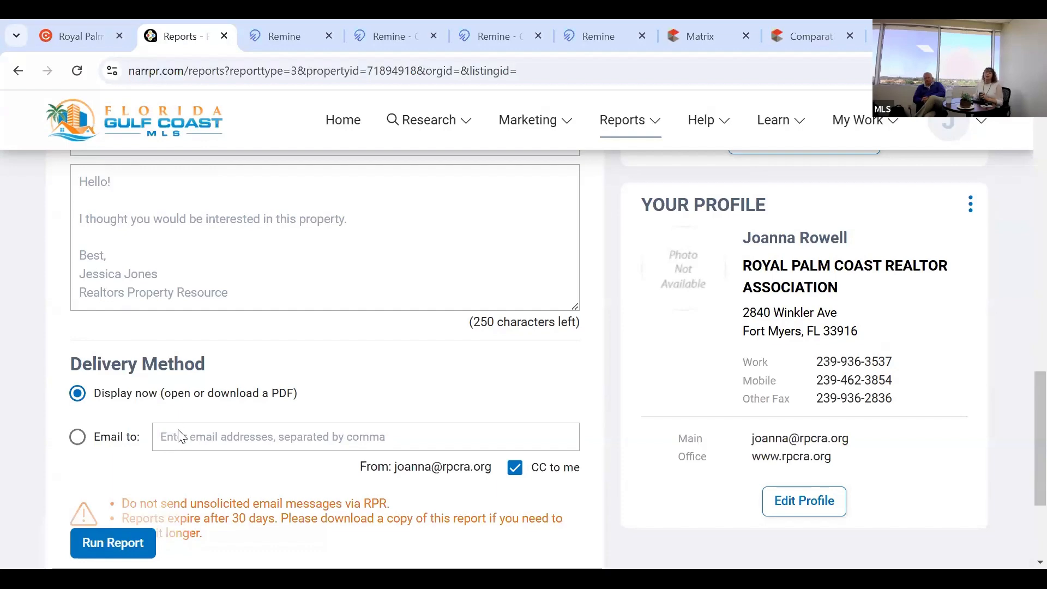
pyautogui.scroll(-1, 179, 430)
pyautogui.scroll(-1, 185, 436)
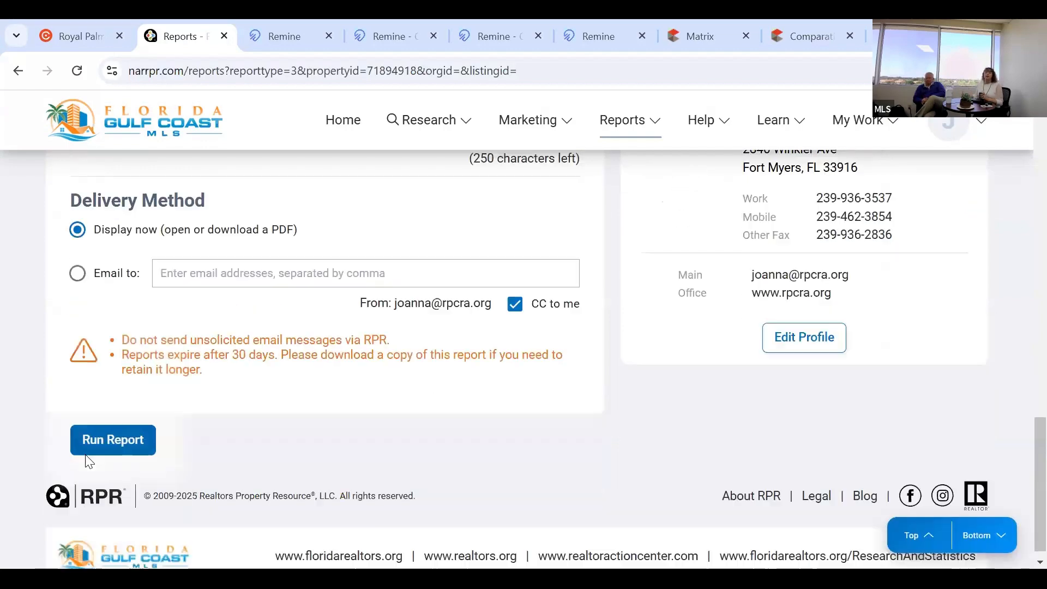
pyautogui.click(103, 442)
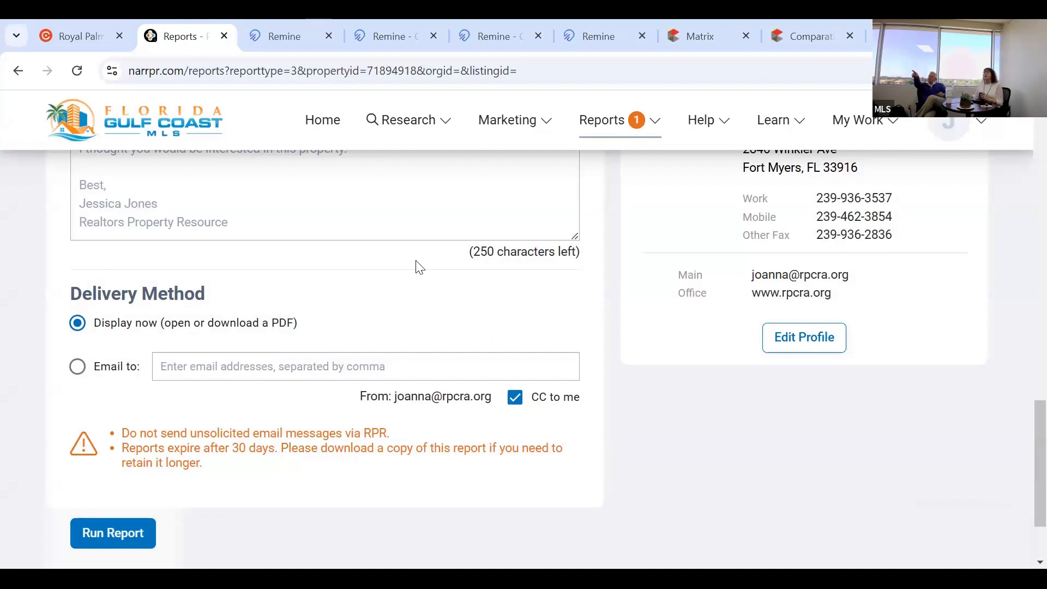
pyautogui.click(652, 125)
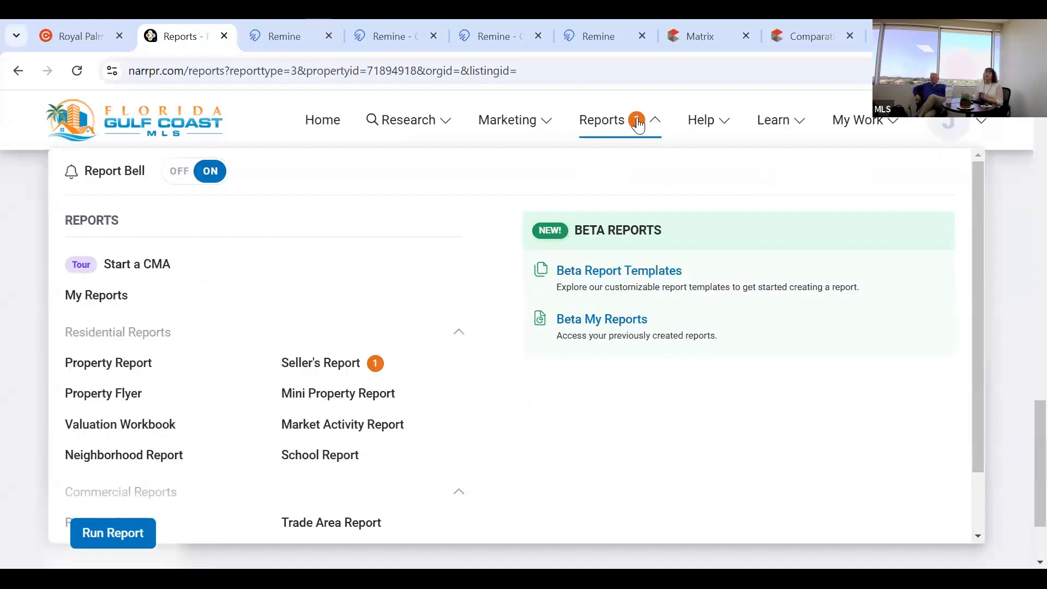
pyautogui.click(342, 367)
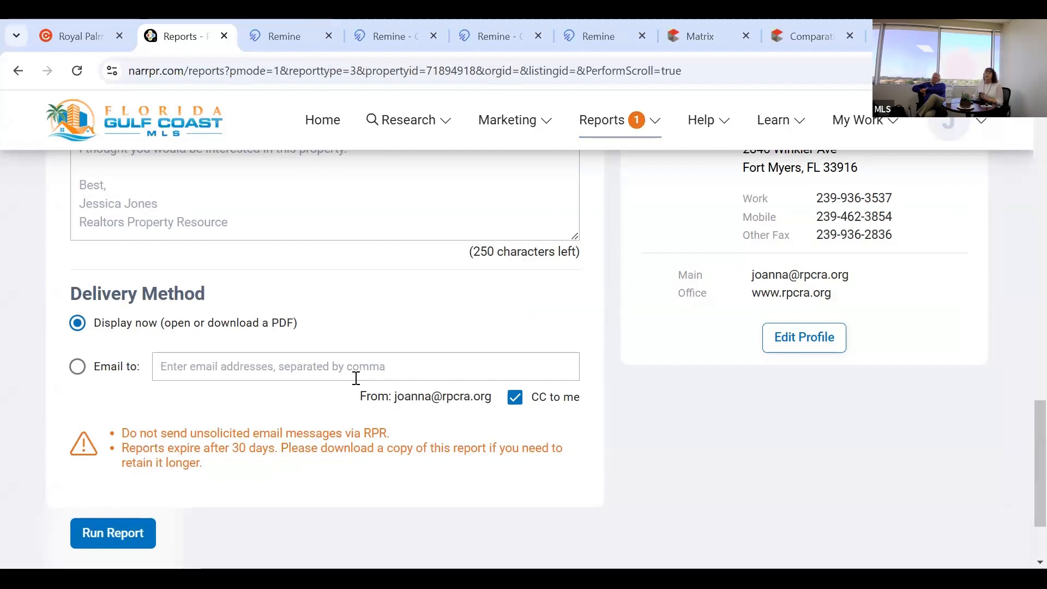
pyautogui.scroll(3, 357, 381)
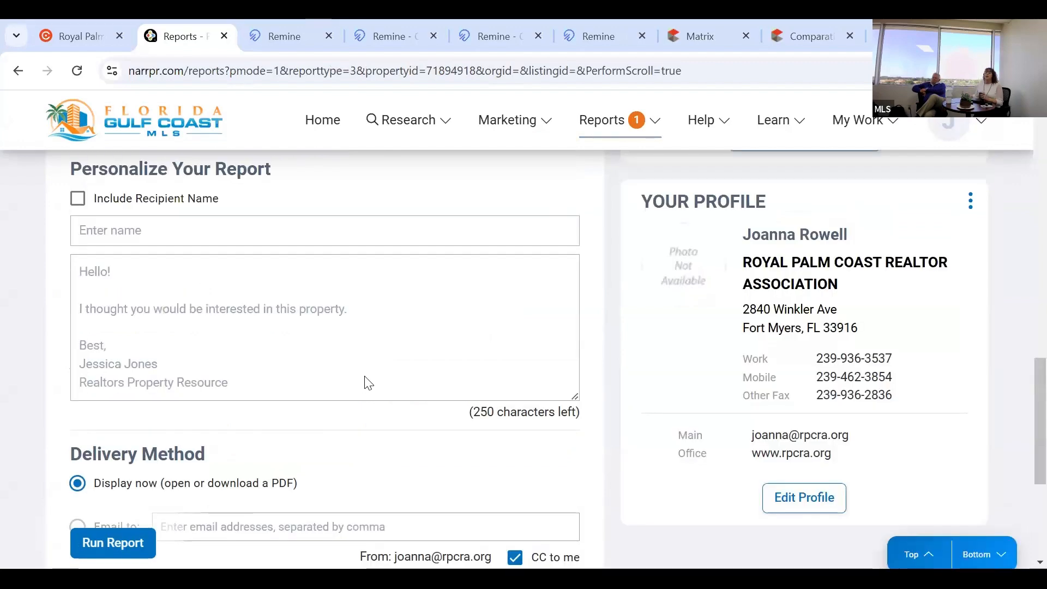
pyautogui.scroll(8, 368, 380)
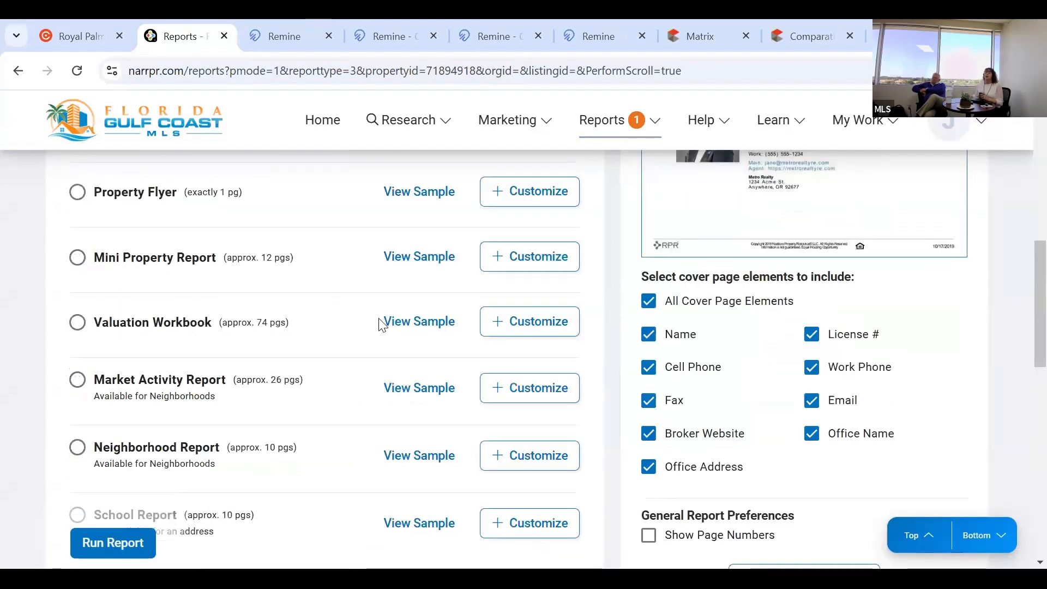
pyautogui.scroll(8, 381, 322)
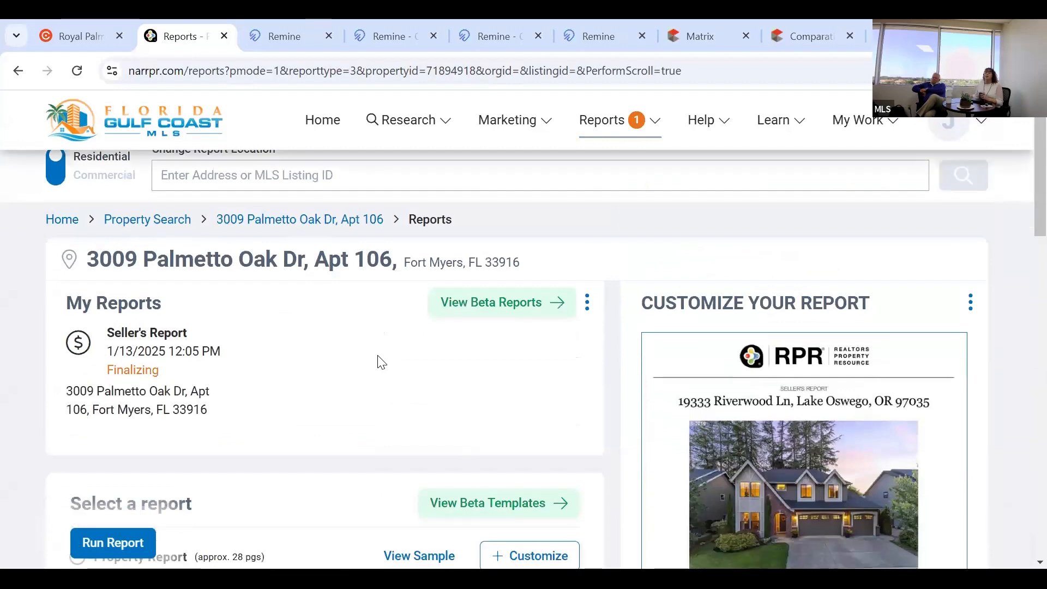
pyautogui.scroll(-3, 437, 295)
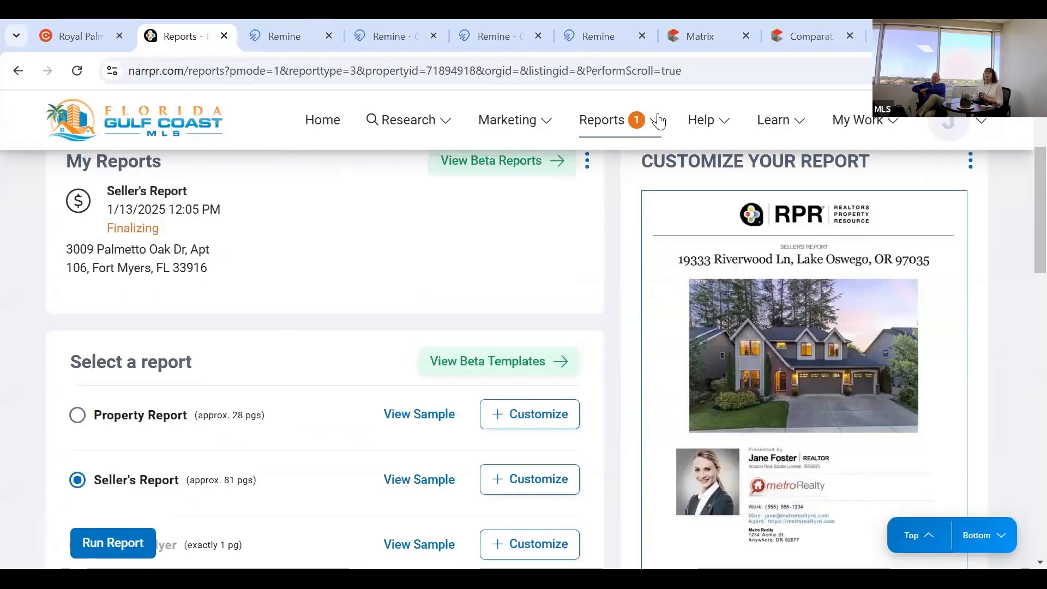
pyautogui.scroll(3, 619, 183)
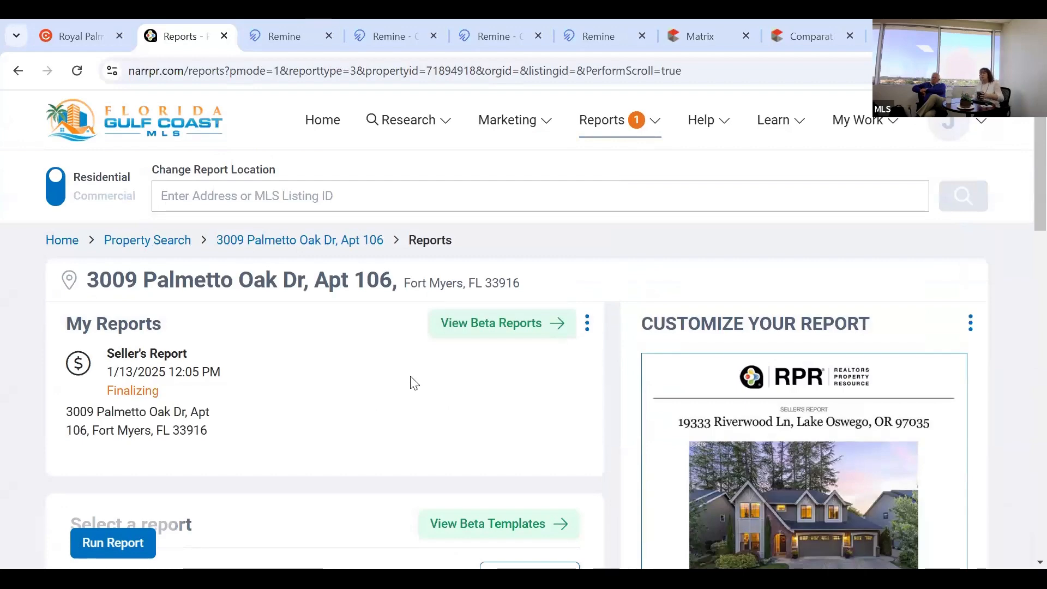
pyautogui.scroll(-3, 414, 382)
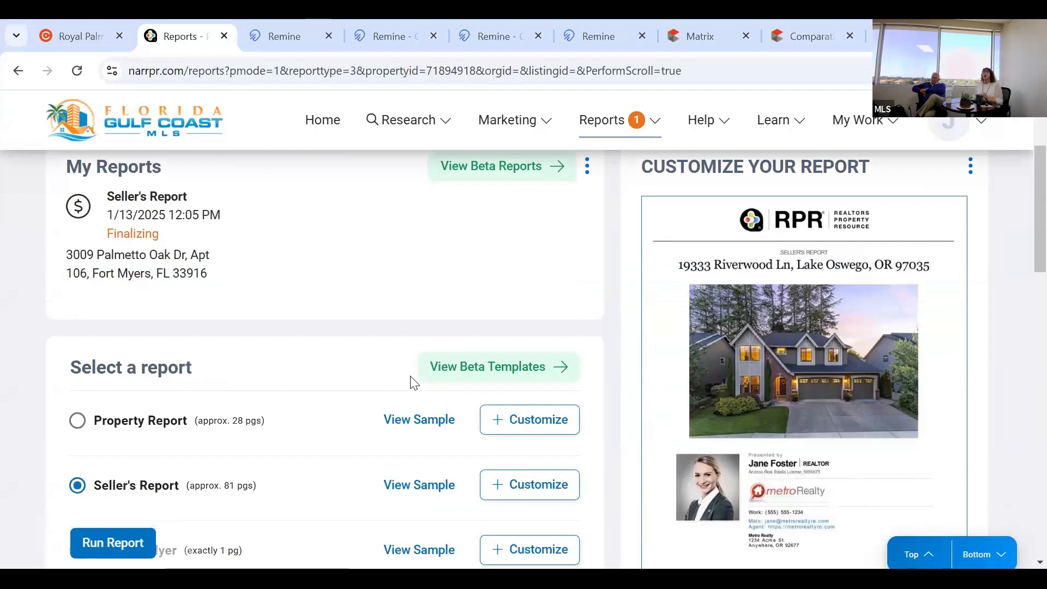
pyautogui.scroll(1, 414, 382)
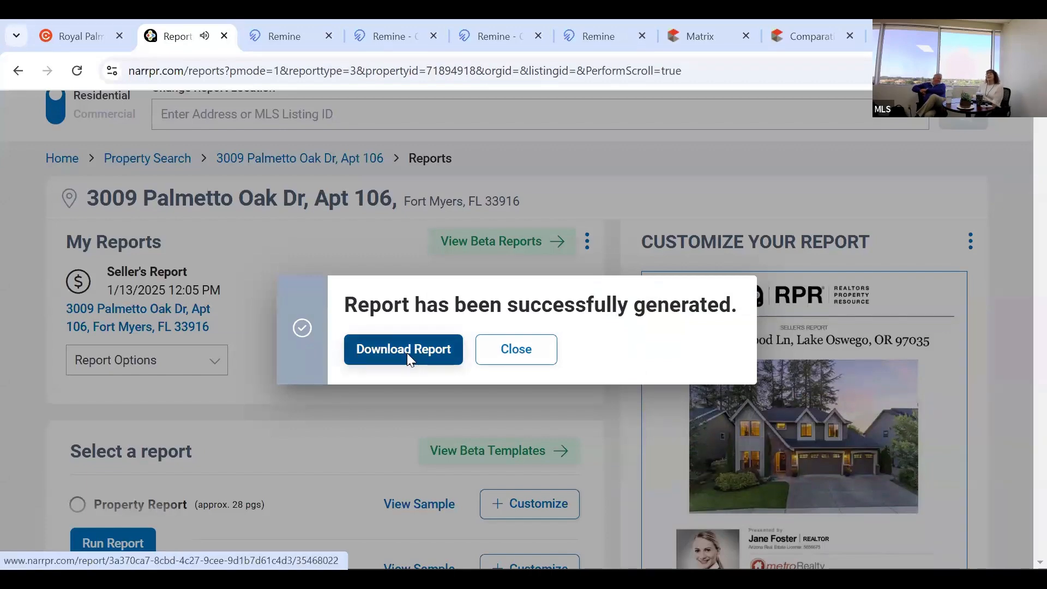
pyautogui.click(407, 354)
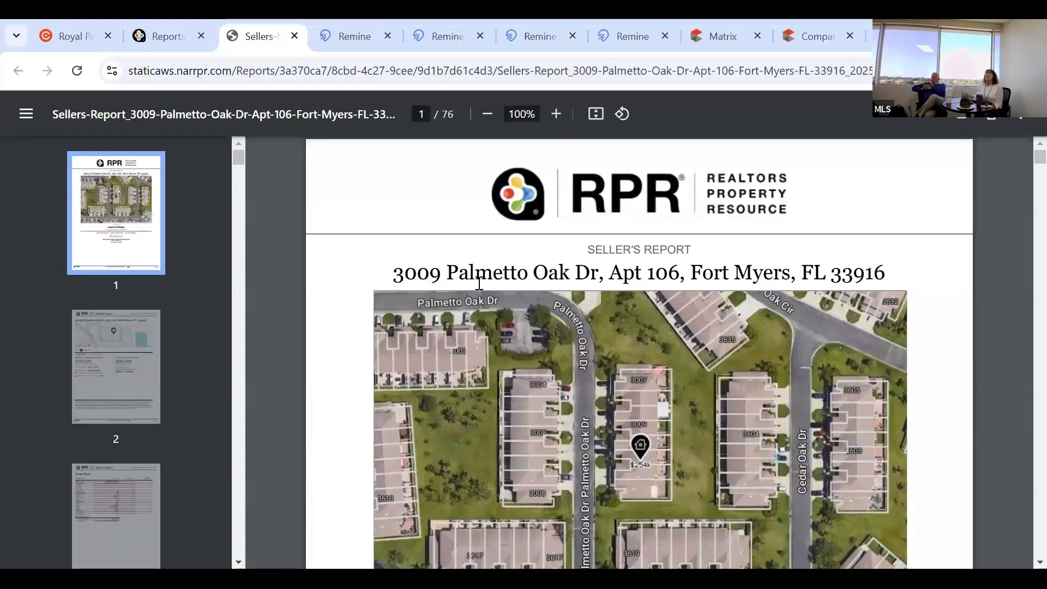
# Scroll the Seller's Report from page 2 down to page 9's Property History chart ($253,520).
pyautogui.scroll(-2, 479, 283)
pyautogui.scroll(-3, 479, 283)
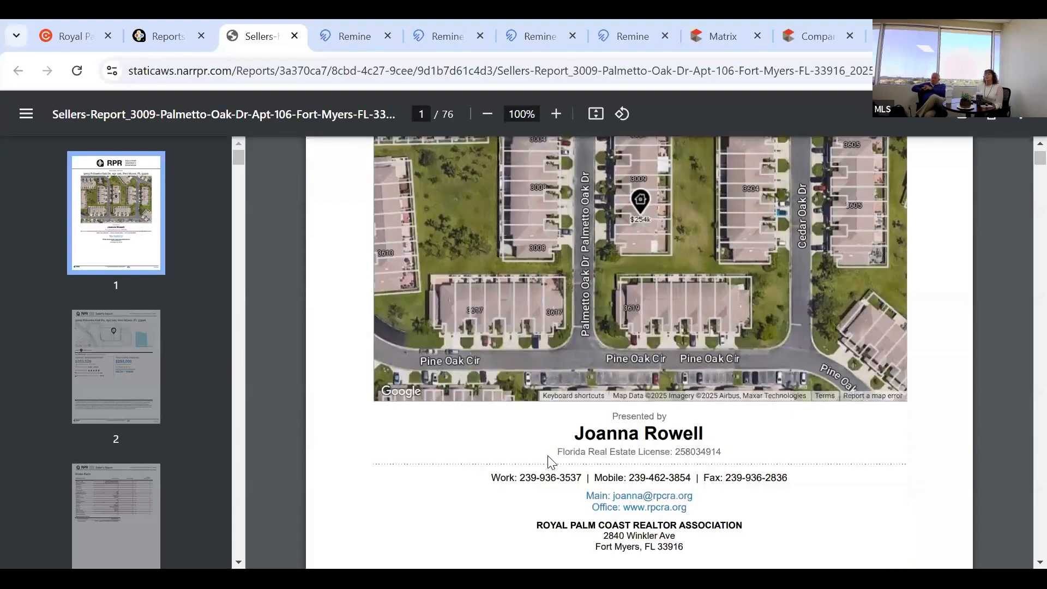
pyautogui.scroll(-5, 589, 265)
pyautogui.scroll(4, 549, 381)
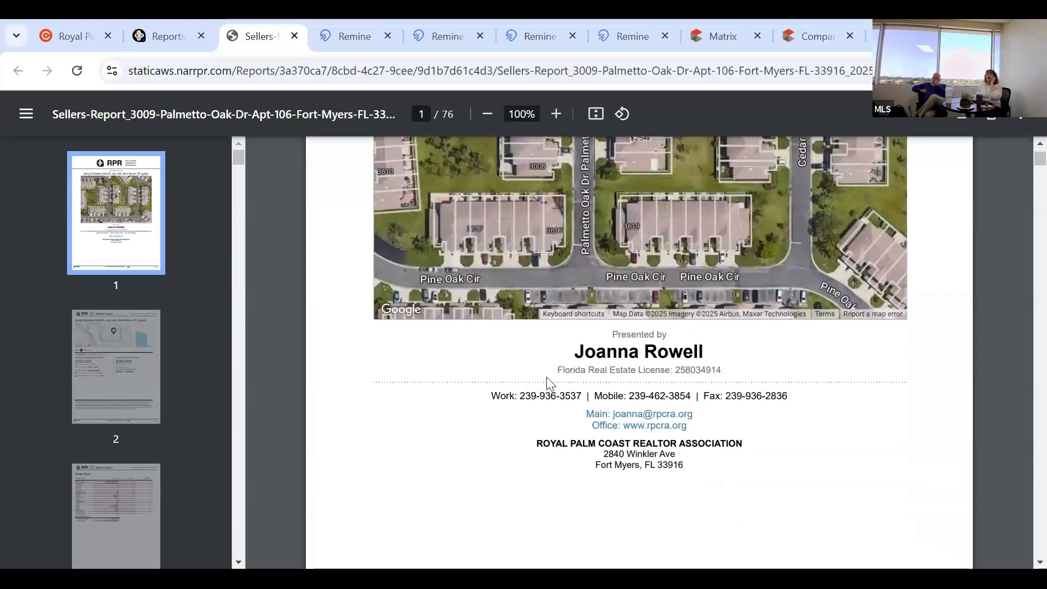
pyautogui.scroll(-5, 547, 377)
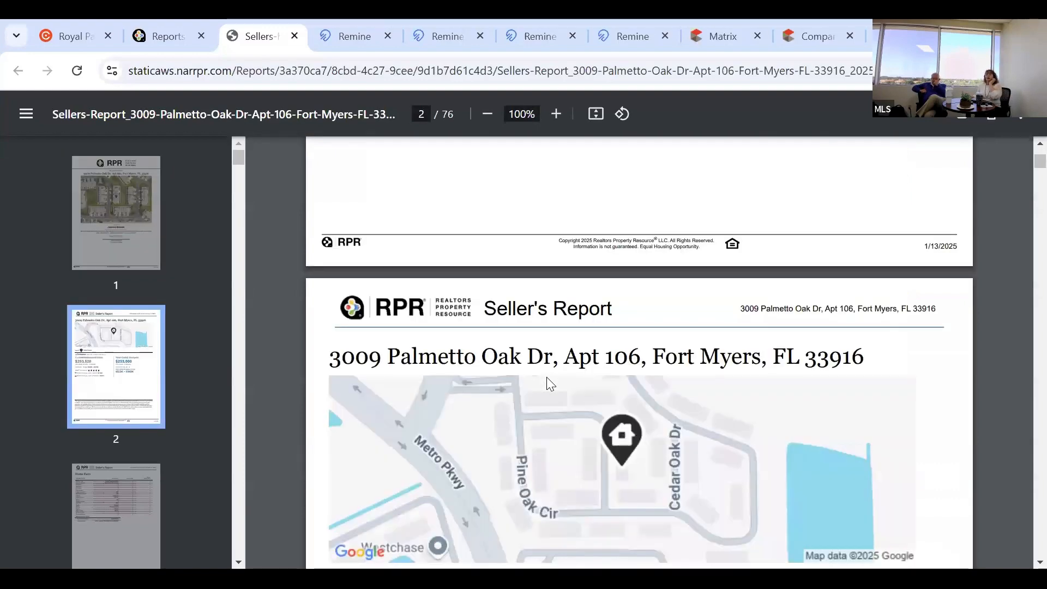
pyautogui.scroll(-3, 546, 377)
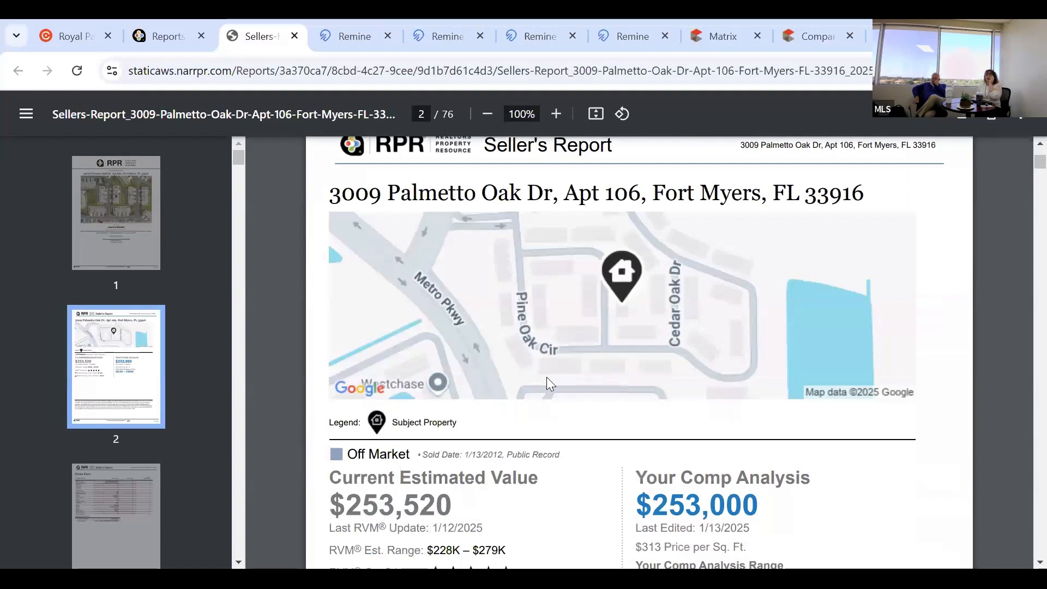
pyautogui.scroll(-4, 546, 377)
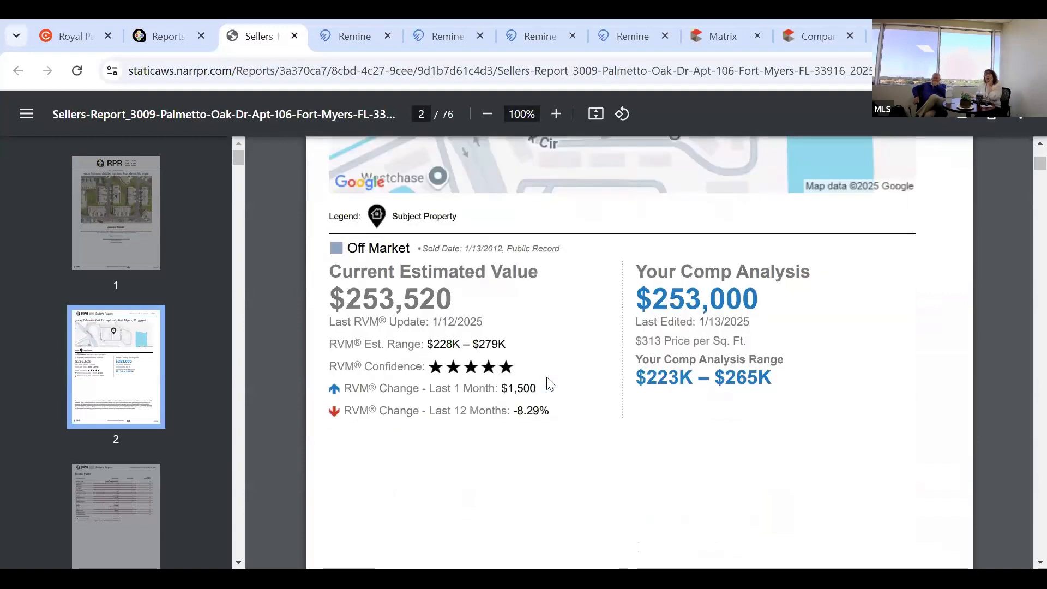
pyautogui.scroll(-1, 549, 385)
pyautogui.scroll(-2, 550, 383)
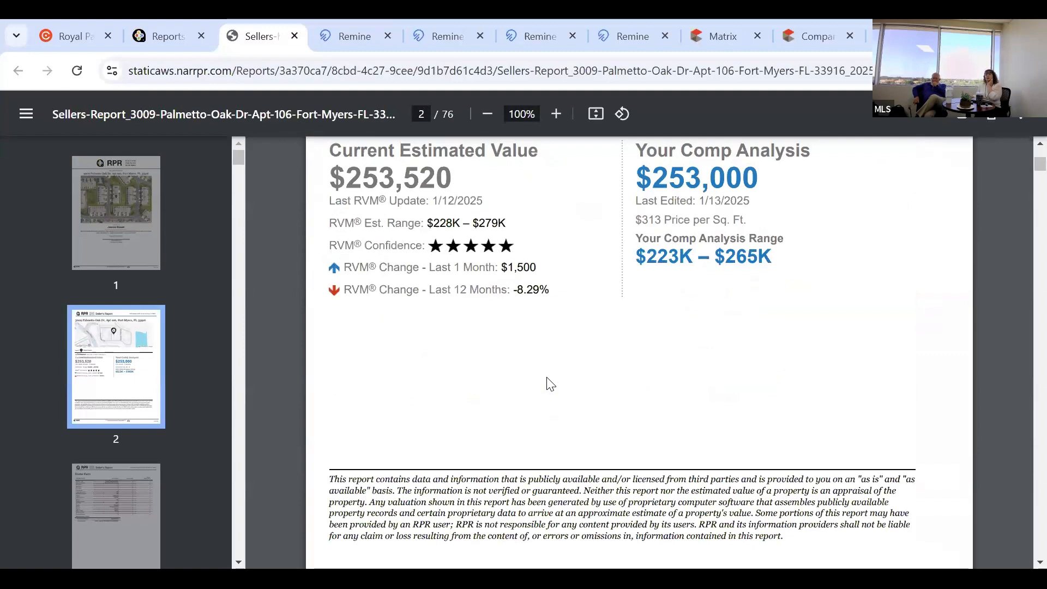
pyautogui.scroll(-10, 550, 384)
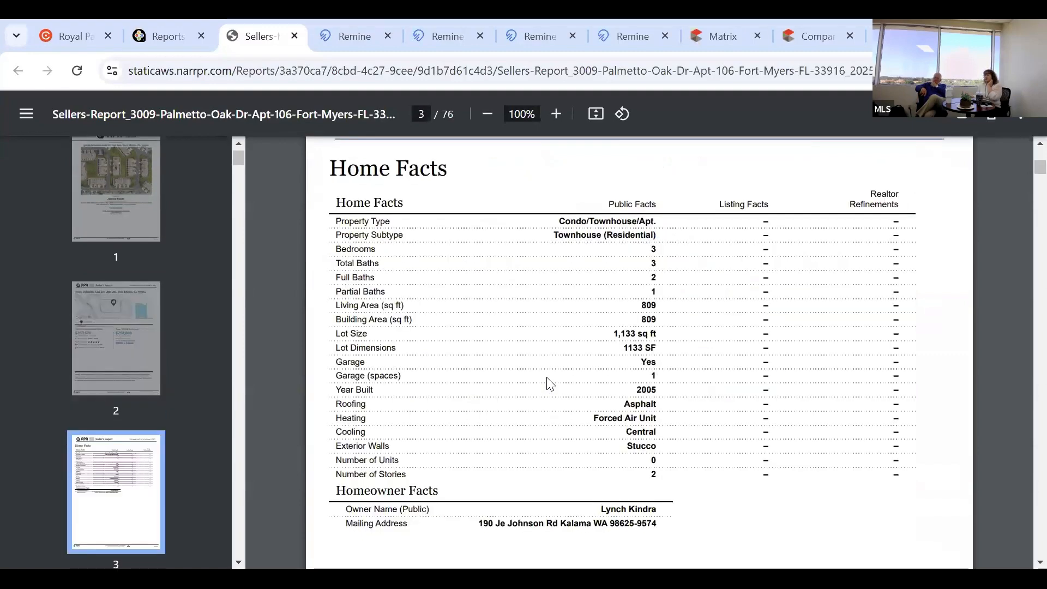
pyautogui.scroll(-1, 759, 325)
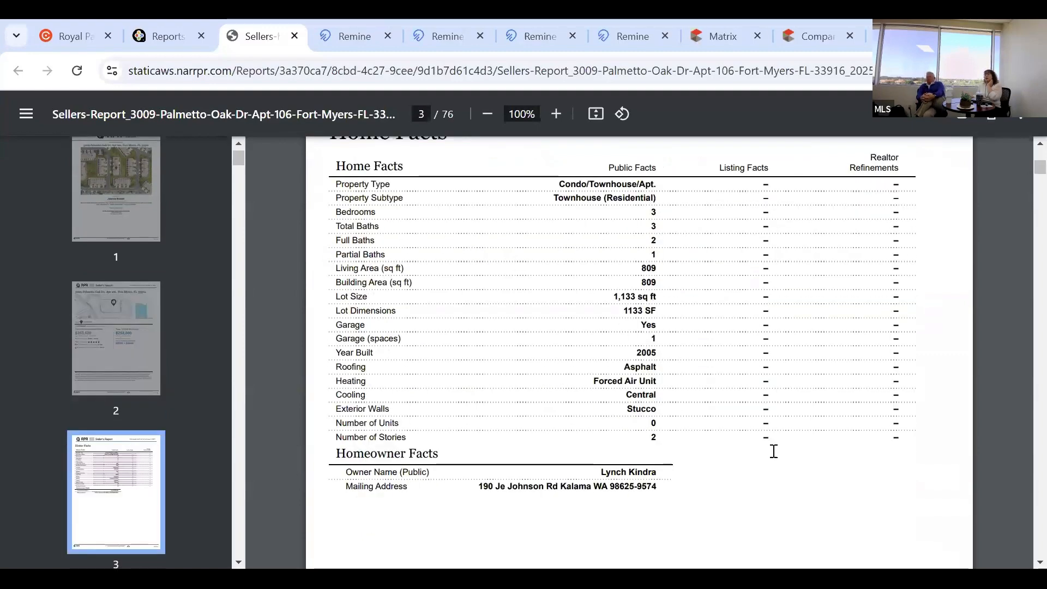
pyautogui.scroll(1, 774, 451)
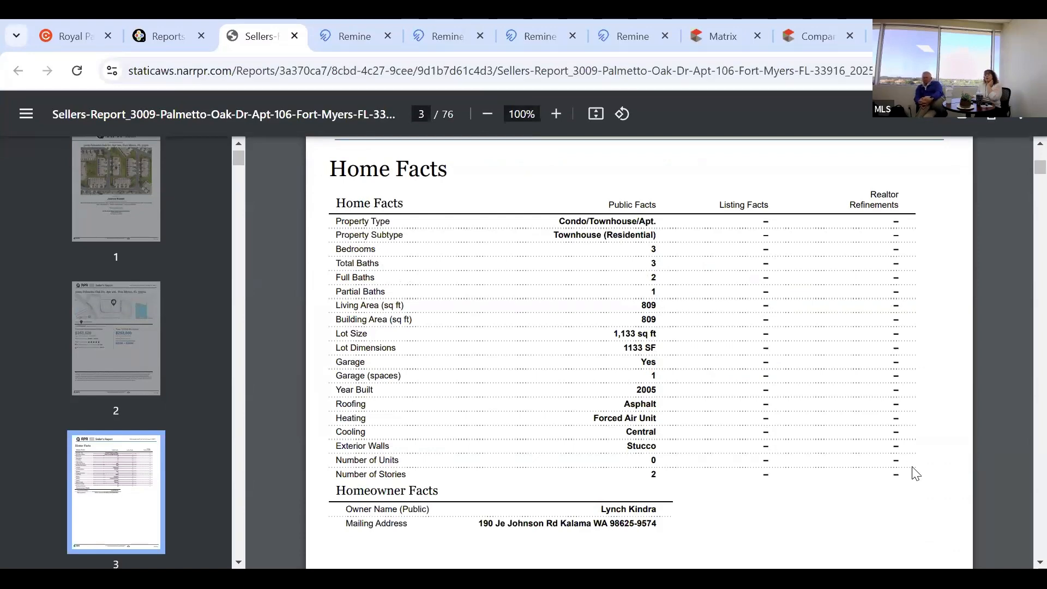
pyautogui.scroll(-6, 916, 399)
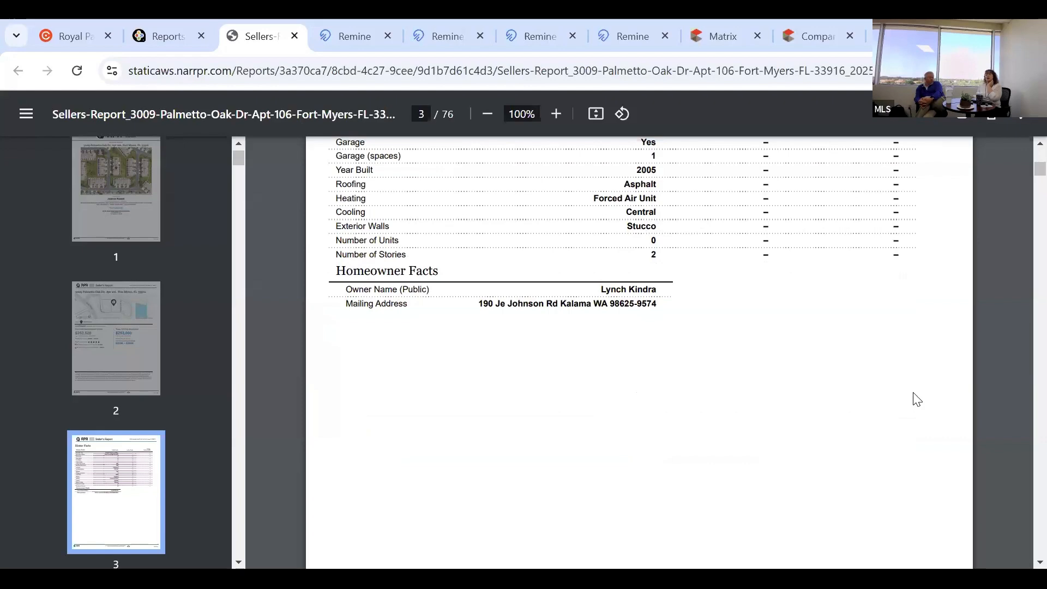
pyautogui.scroll(-5, 916, 399)
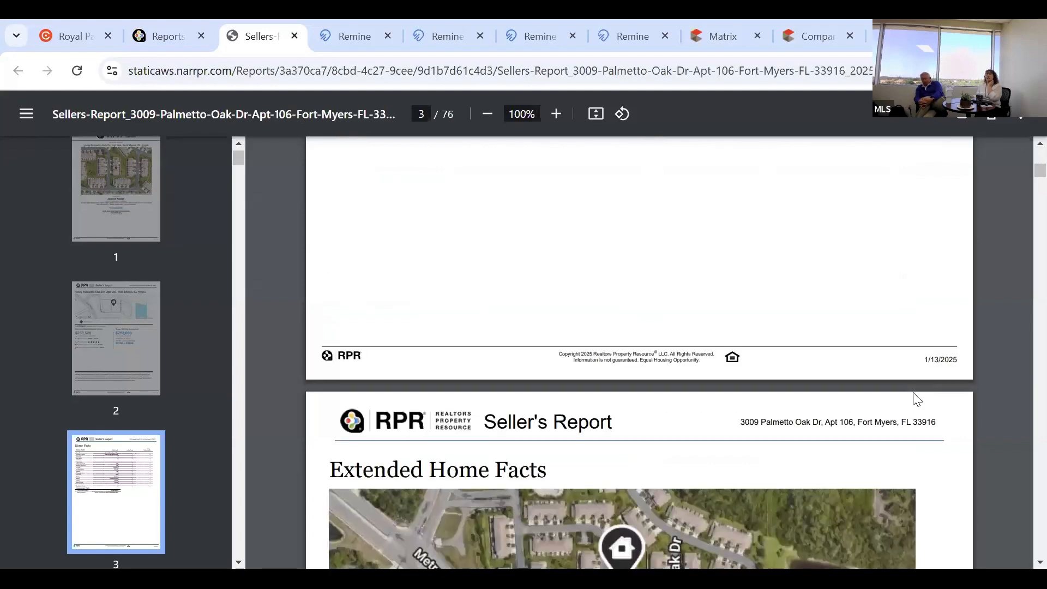
pyautogui.scroll(-10, 916, 400)
pyautogui.scroll(-3, 916, 399)
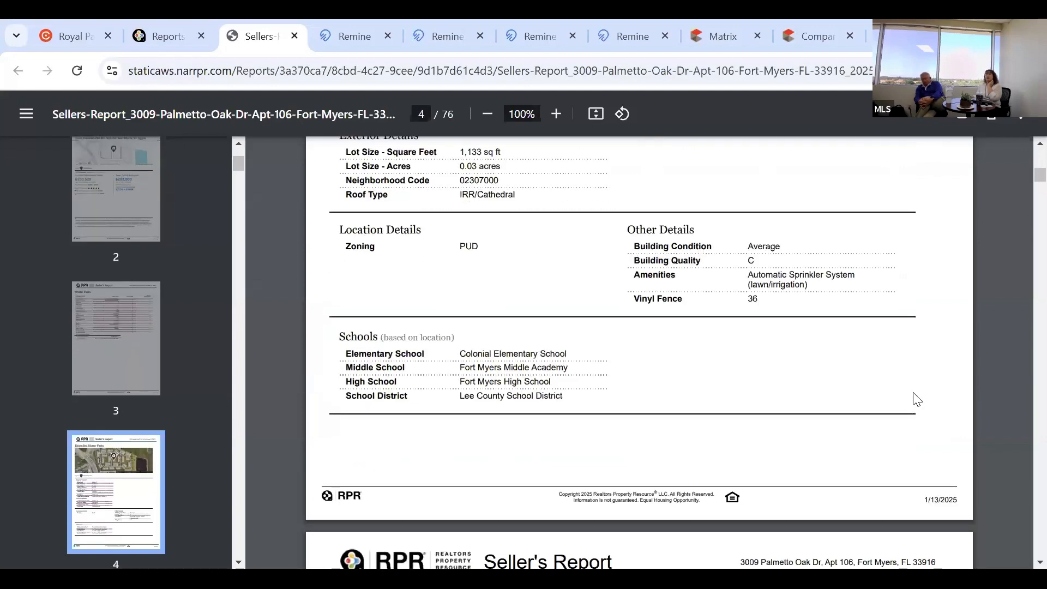
pyautogui.scroll(-3, 916, 399)
pyautogui.scroll(-2, 915, 399)
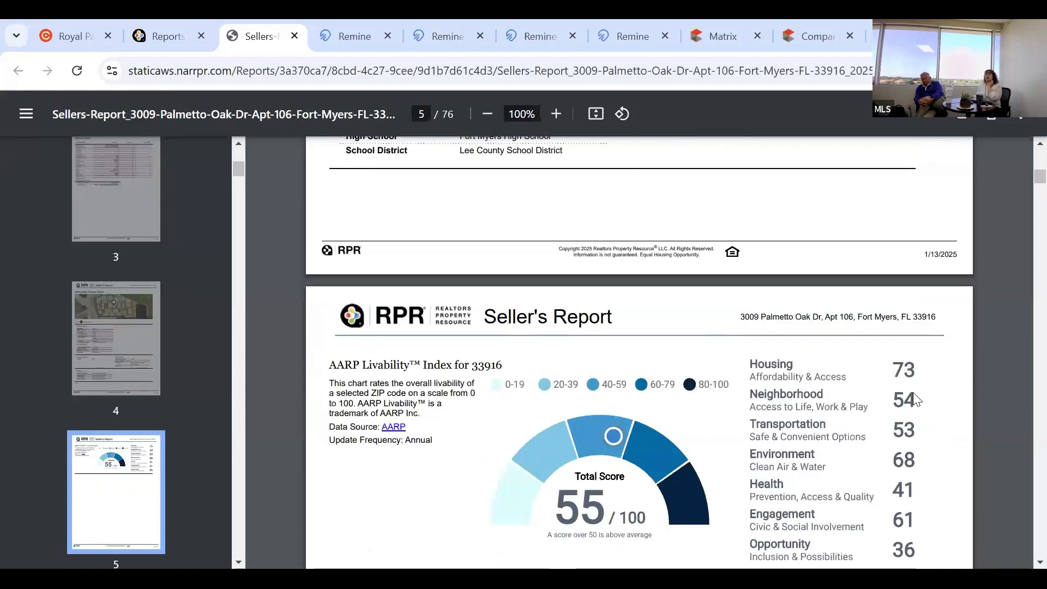
pyautogui.scroll(-2, 914, 398)
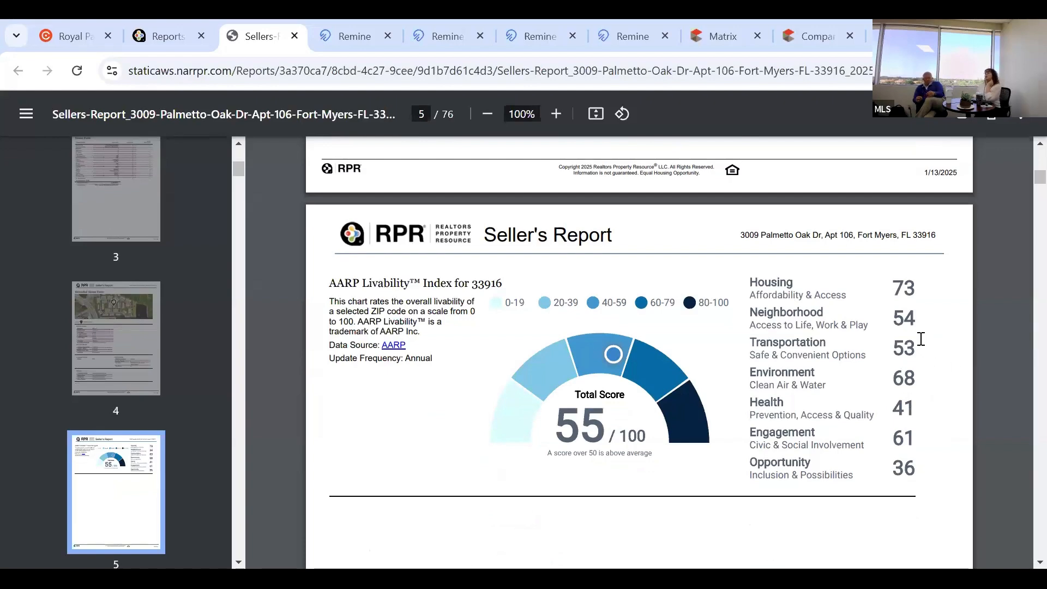
pyautogui.scroll(-2, 935, 349)
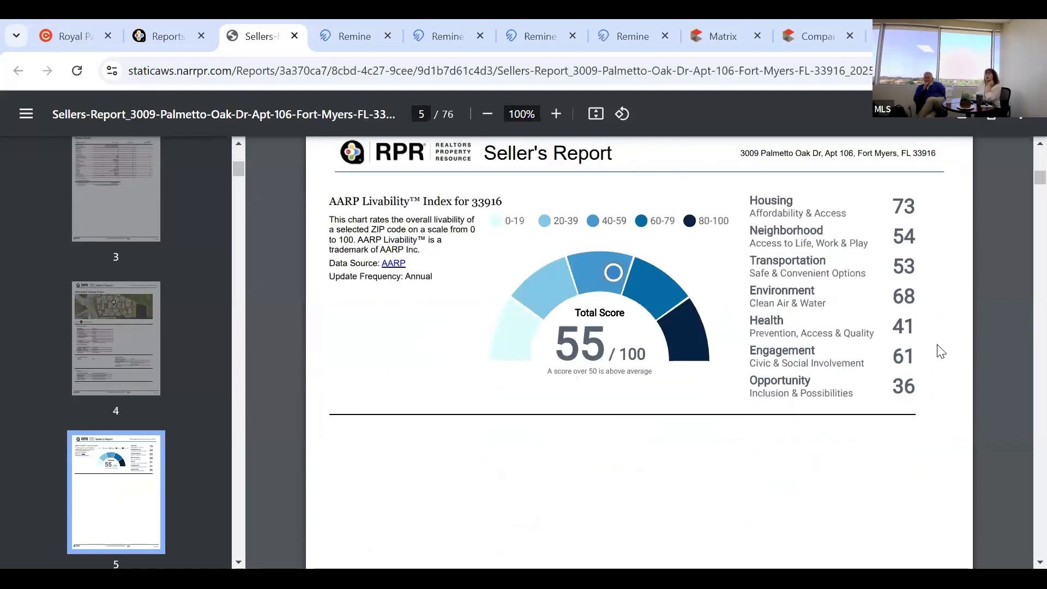
pyautogui.scroll(-3, 940, 352)
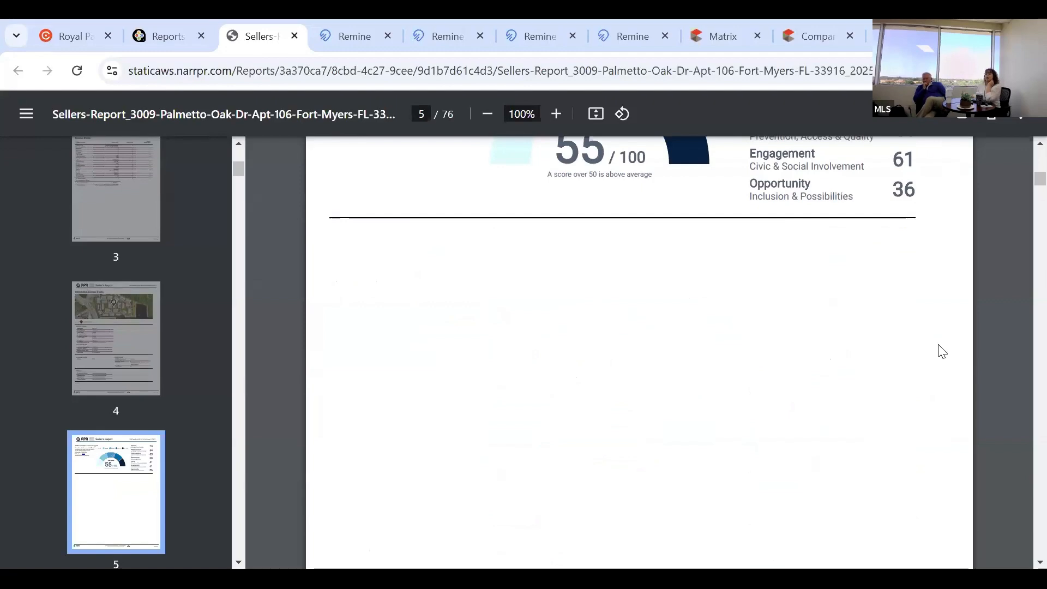
pyautogui.scroll(-7, 942, 351)
pyautogui.scroll(-4, 941, 352)
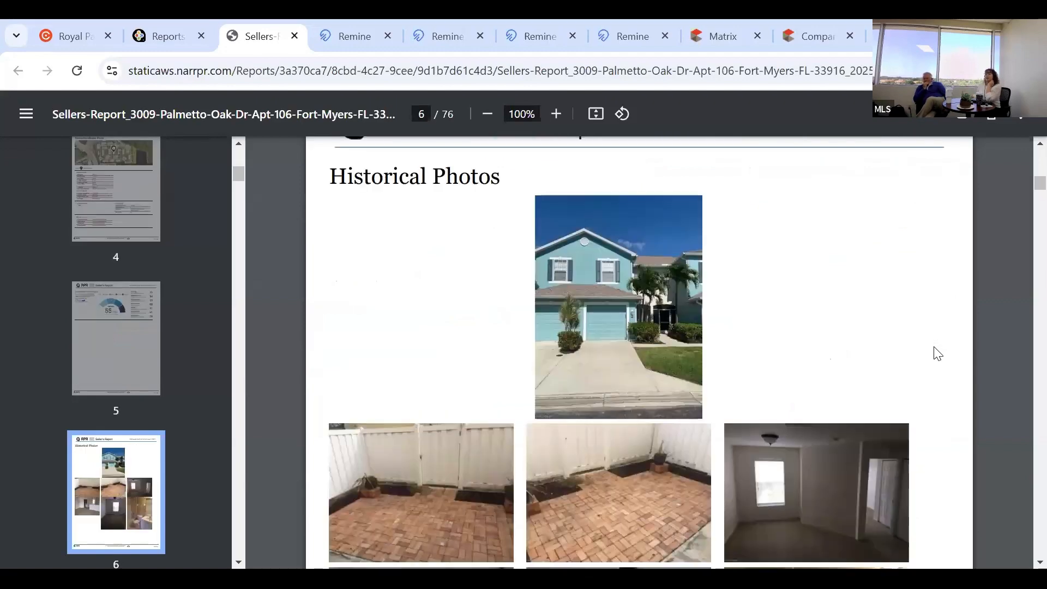
pyautogui.scroll(-3, 936, 354)
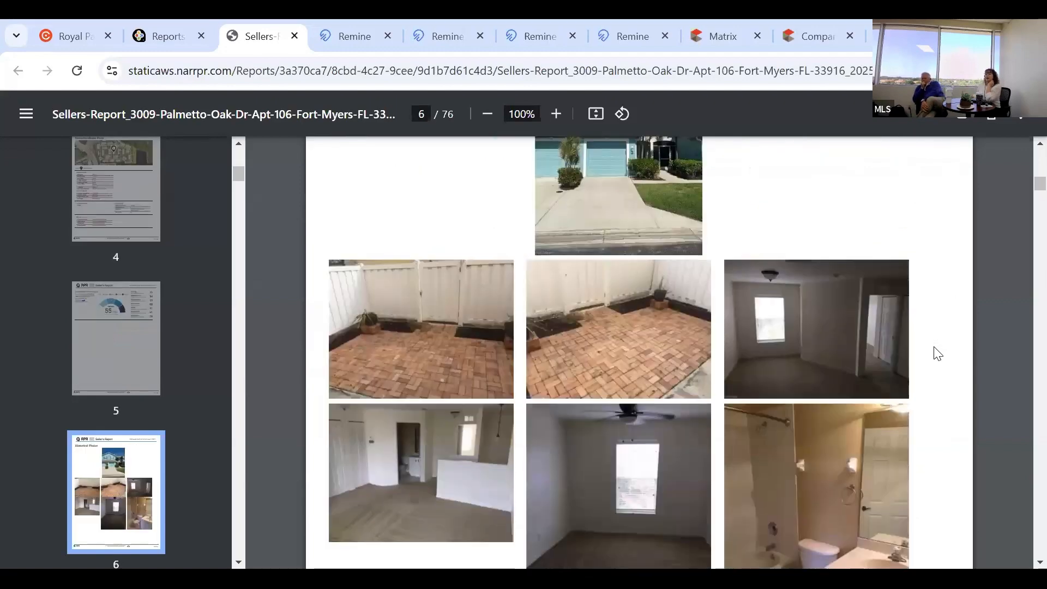
pyautogui.scroll(-4, 937, 353)
pyautogui.scroll(-5, 937, 353)
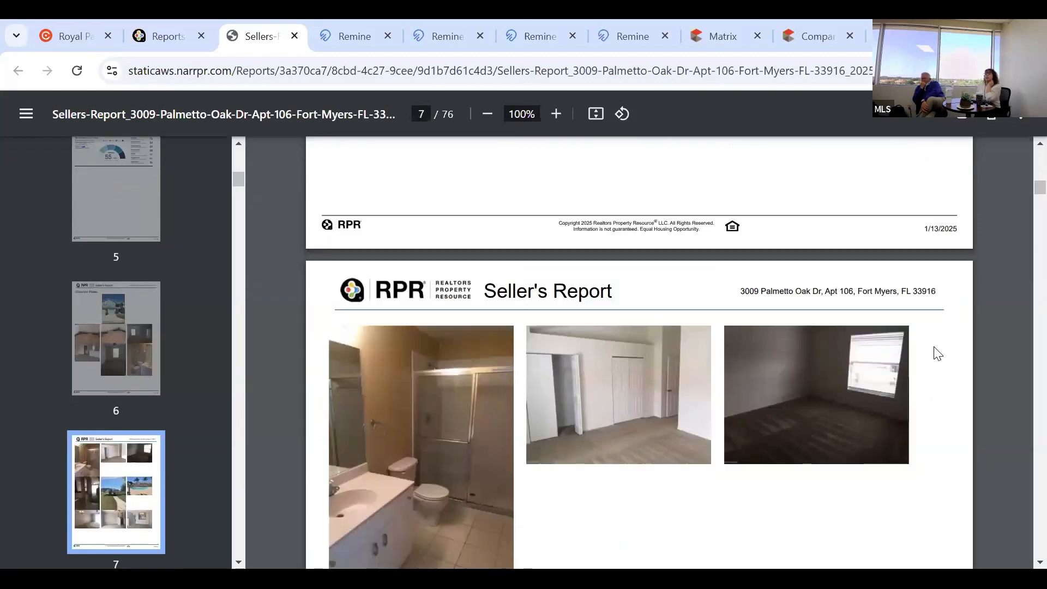
pyautogui.scroll(-6, 937, 353)
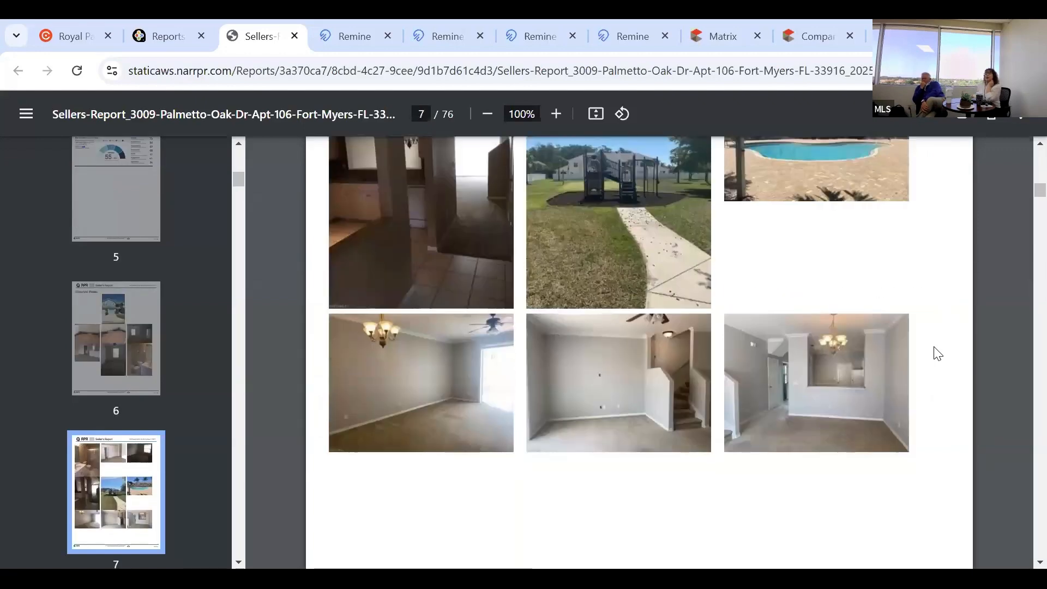
pyautogui.scroll(-7, 937, 353)
pyautogui.scroll(-3, 934, 351)
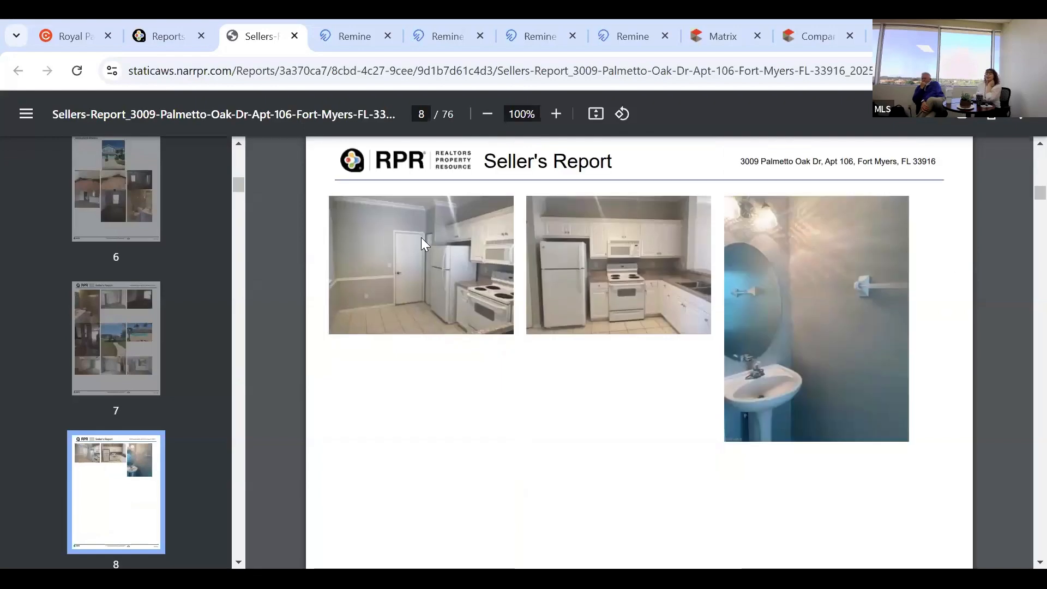
pyautogui.scroll(-2, 444, 376)
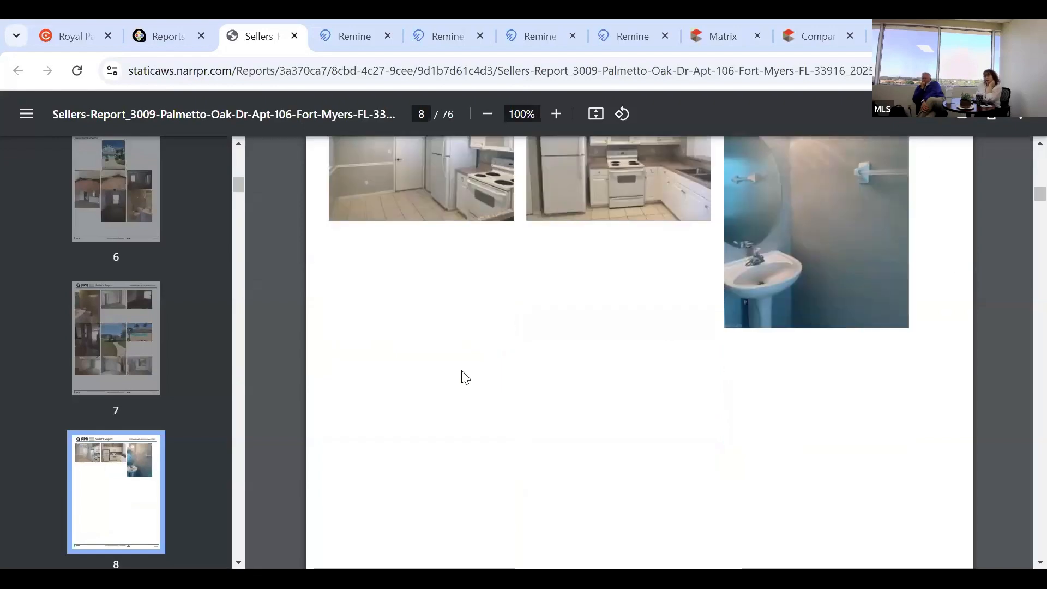
pyautogui.scroll(-4, 469, 373)
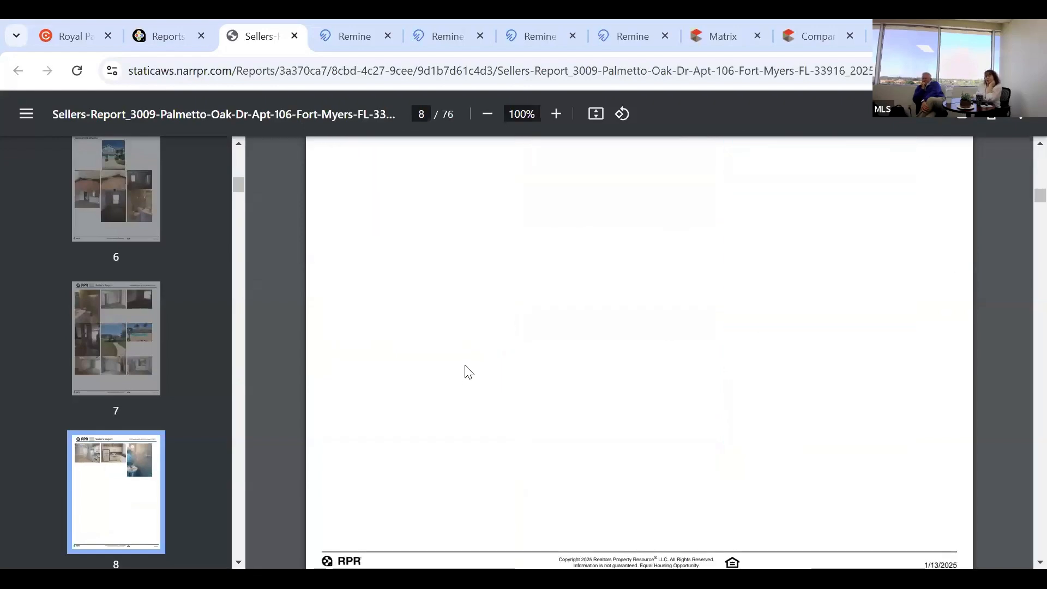
pyautogui.scroll(-7, 468, 370)
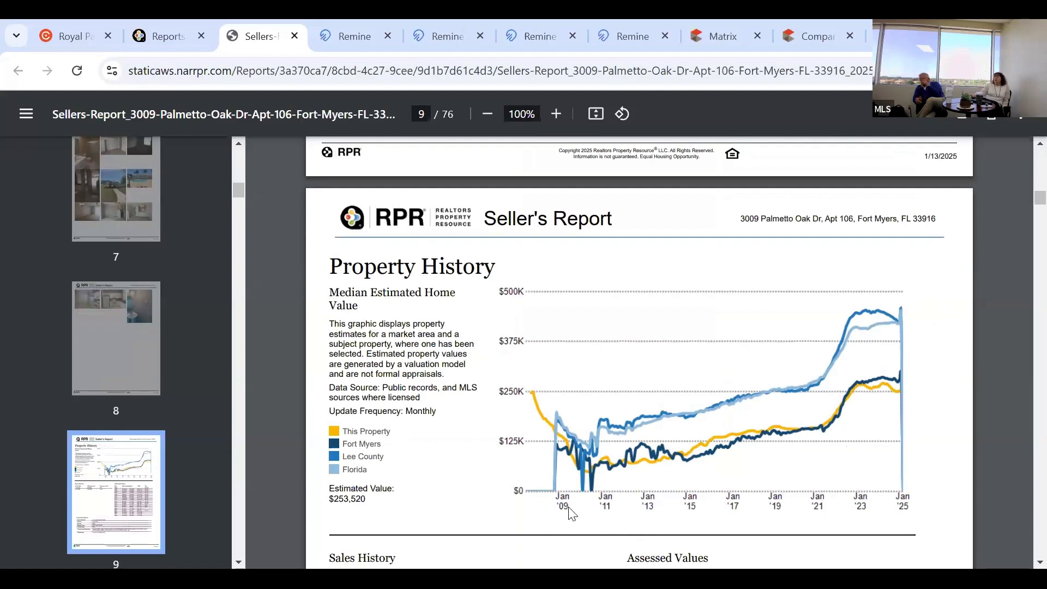
# Scroll to page 13 and highlight its Listing Price vs. Sales Price heading.
pyautogui.scroll(-3, 550, 491)
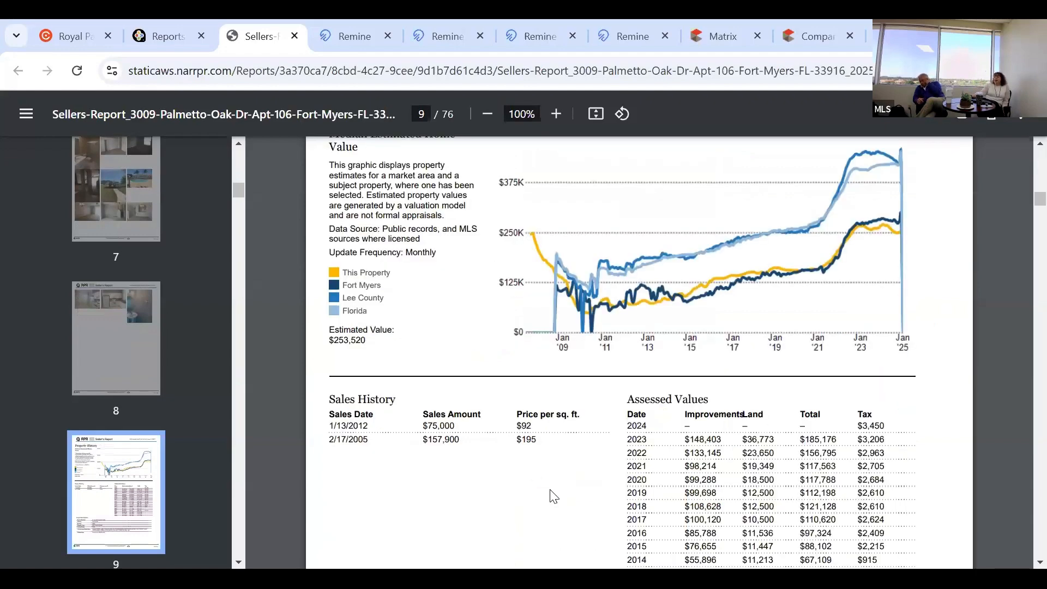
pyautogui.scroll(-8, 553, 496)
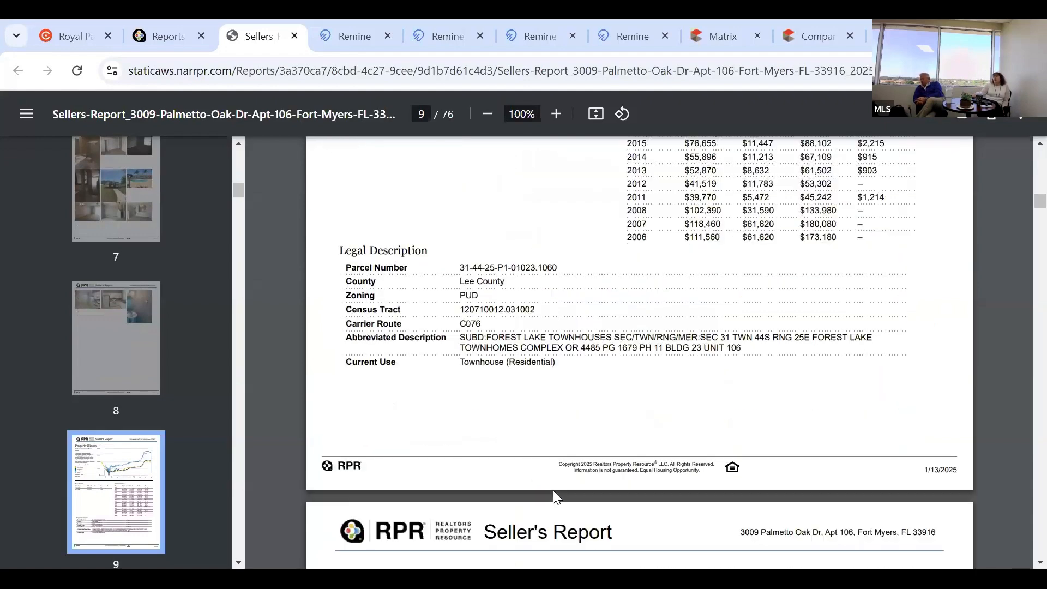
pyautogui.scroll(-2, 554, 496)
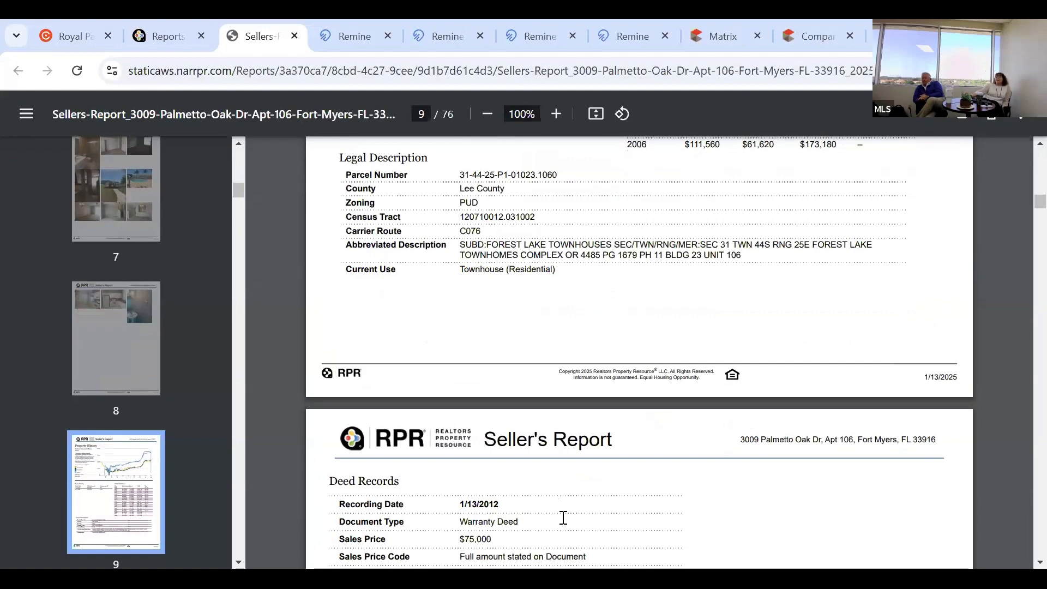
pyautogui.scroll(-20, 565, 517)
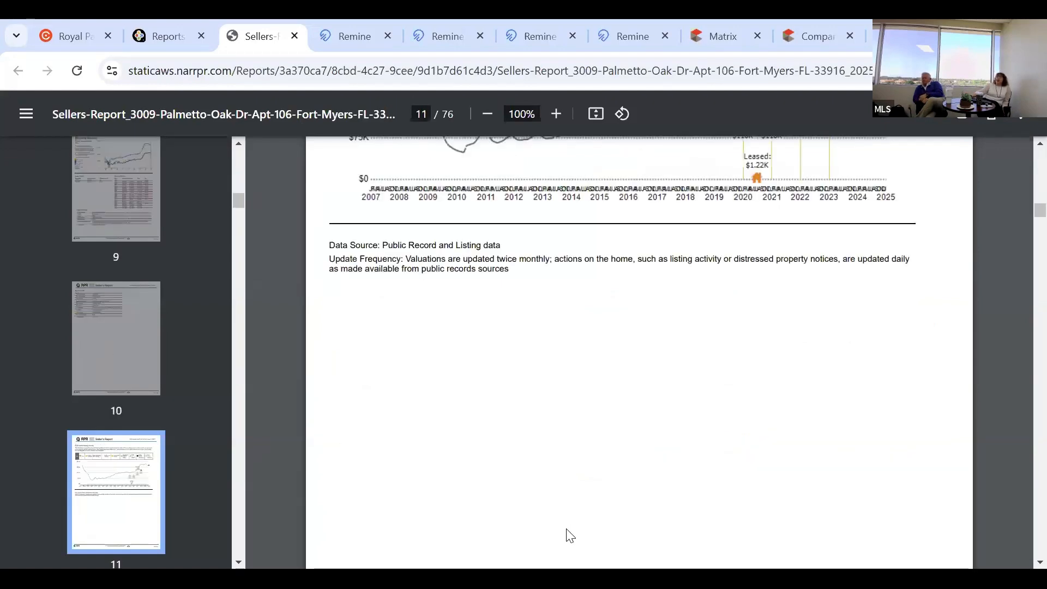
pyautogui.scroll(-2, 570, 535)
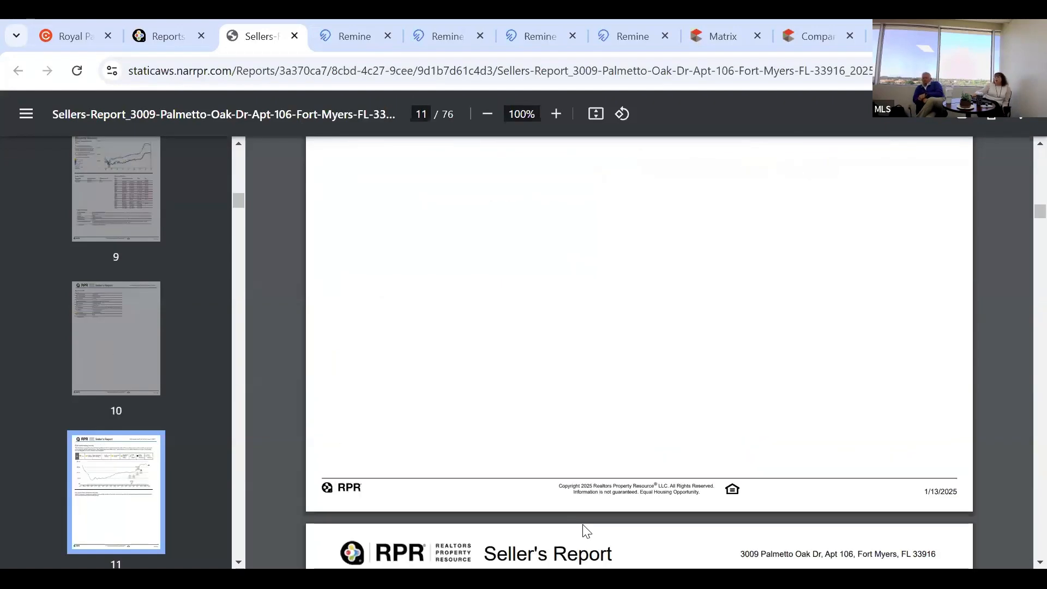
pyautogui.scroll(-1, 581, 526)
pyautogui.scroll(-2, 581, 526)
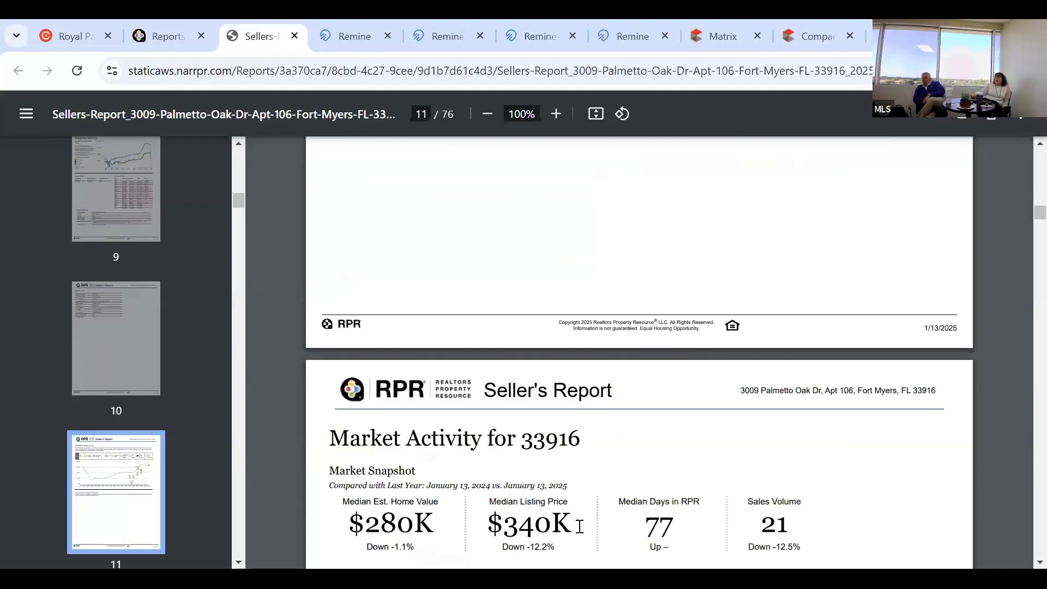
pyautogui.scroll(-8, 579, 526)
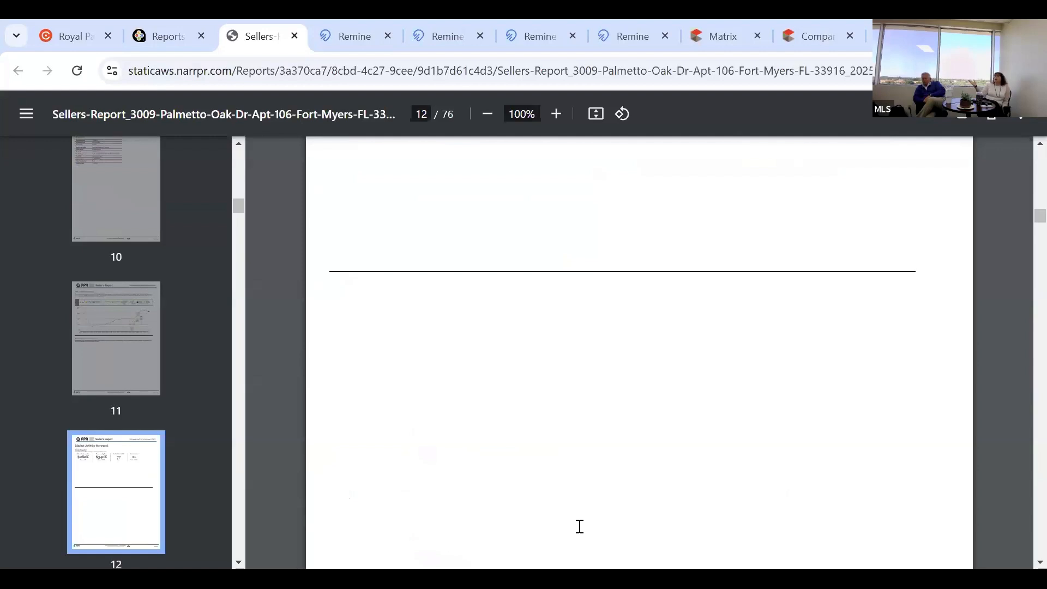
pyautogui.scroll(-5, 580, 526)
pyautogui.scroll(-5, 580, 526)
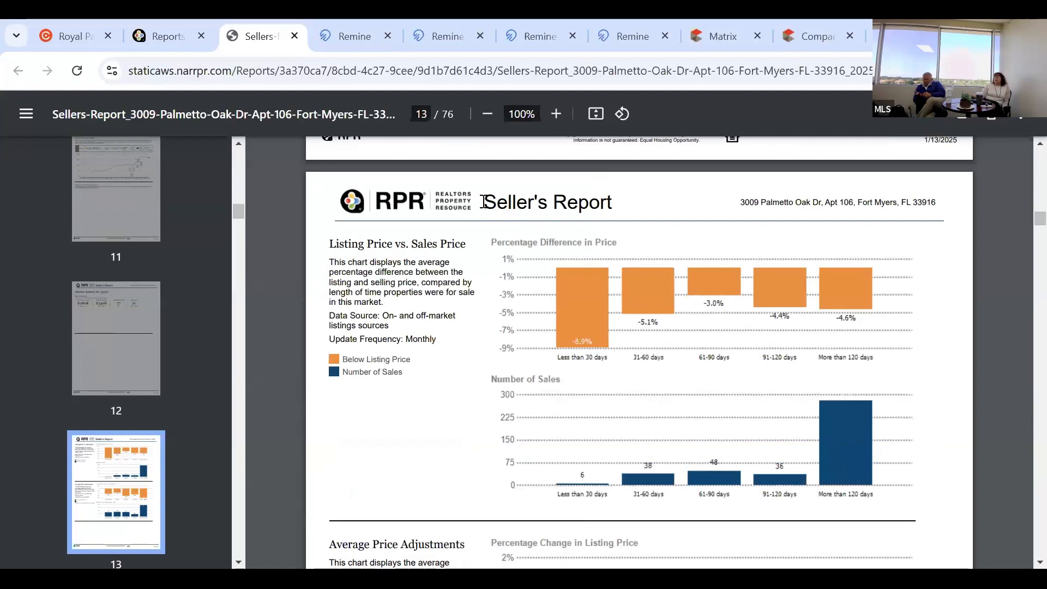
pyautogui.tripleClick(638, 199)
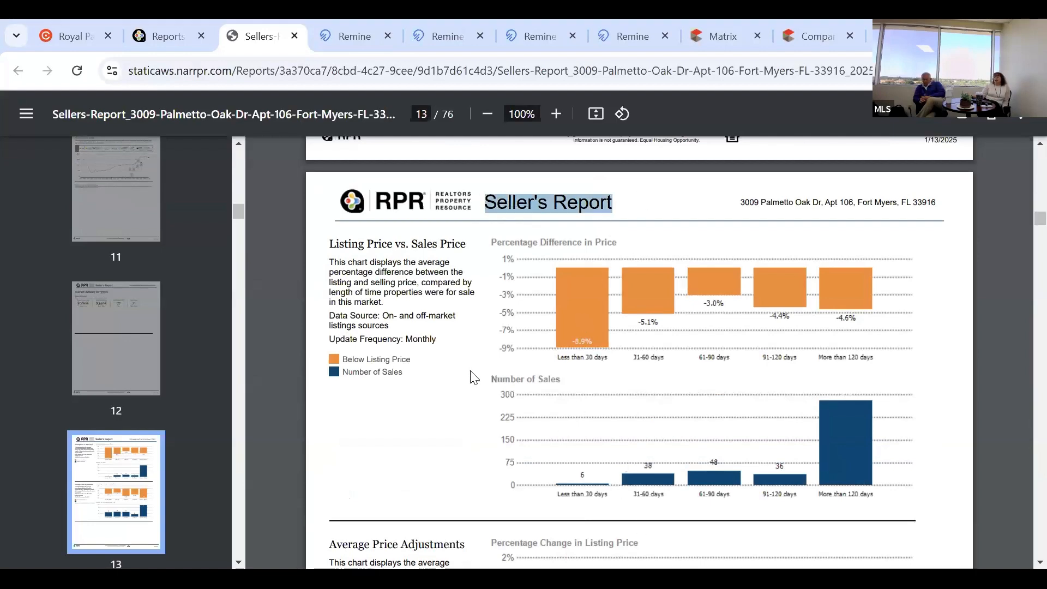
pyautogui.click(434, 401)
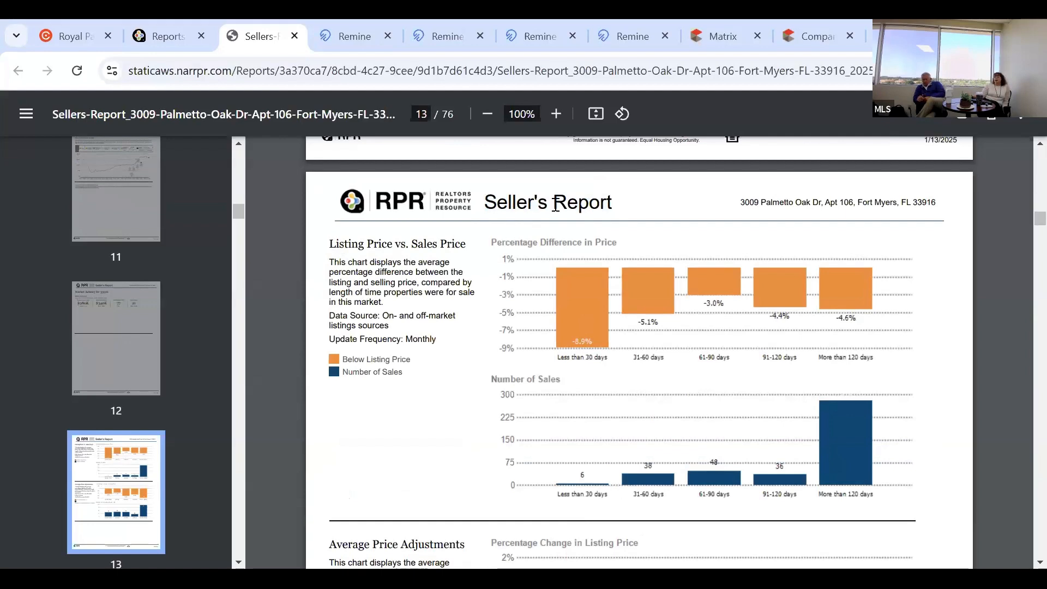
pyautogui.moveTo(329, 244); pyautogui.dragTo(477, 245)
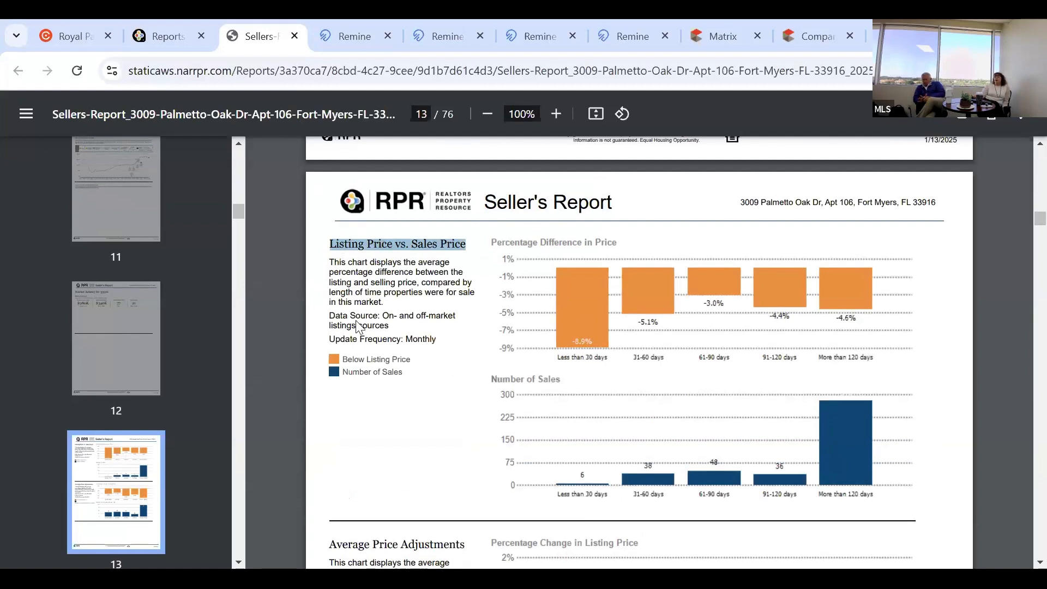
# Scroll through pages 14–19 to the Comps Selected by Agent section.
pyautogui.scroll(-4, 381, 354)
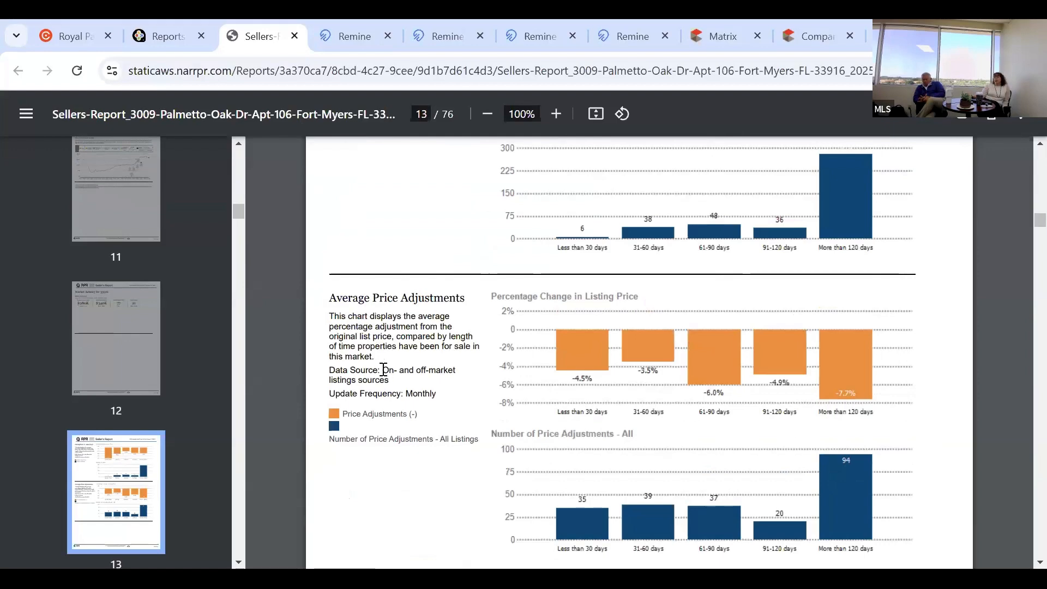
pyautogui.scroll(-7, 371, 300)
pyautogui.scroll(-3, 539, 231)
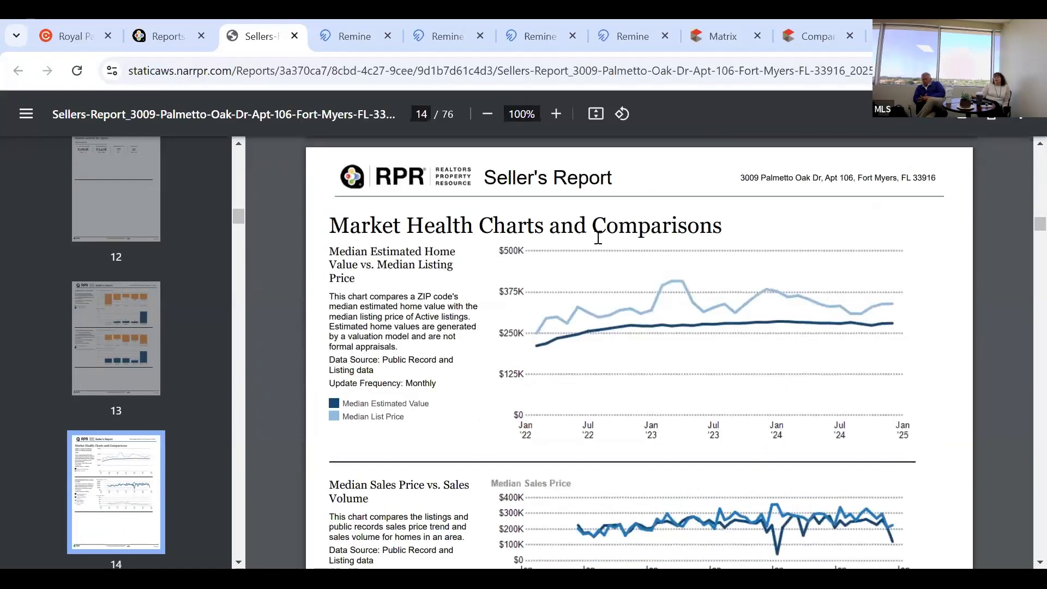
pyautogui.scroll(-3, 598, 237)
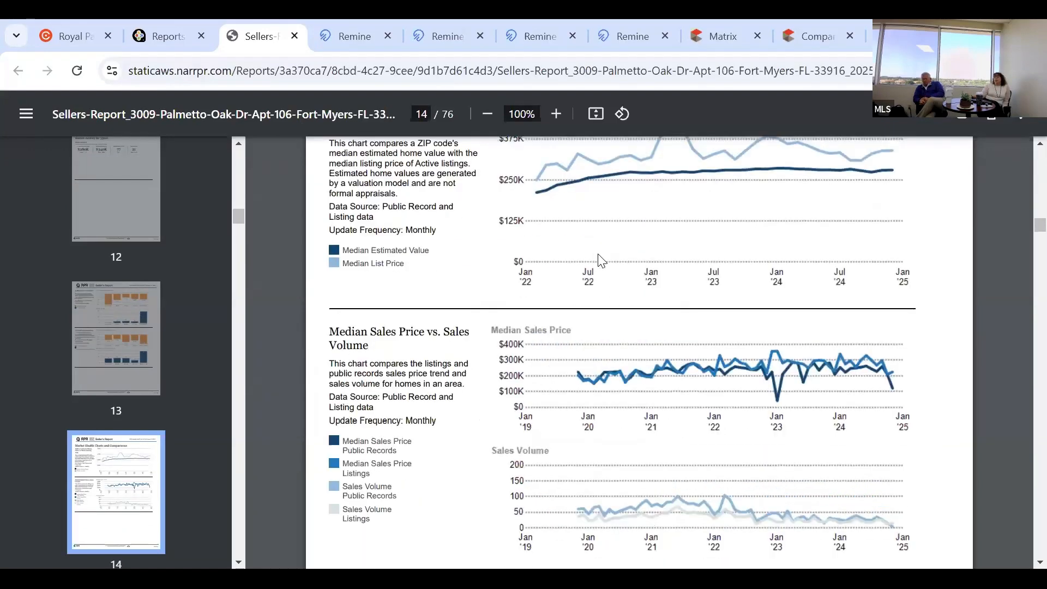
pyautogui.scroll(-5, 600, 261)
pyautogui.scroll(-10, 600, 264)
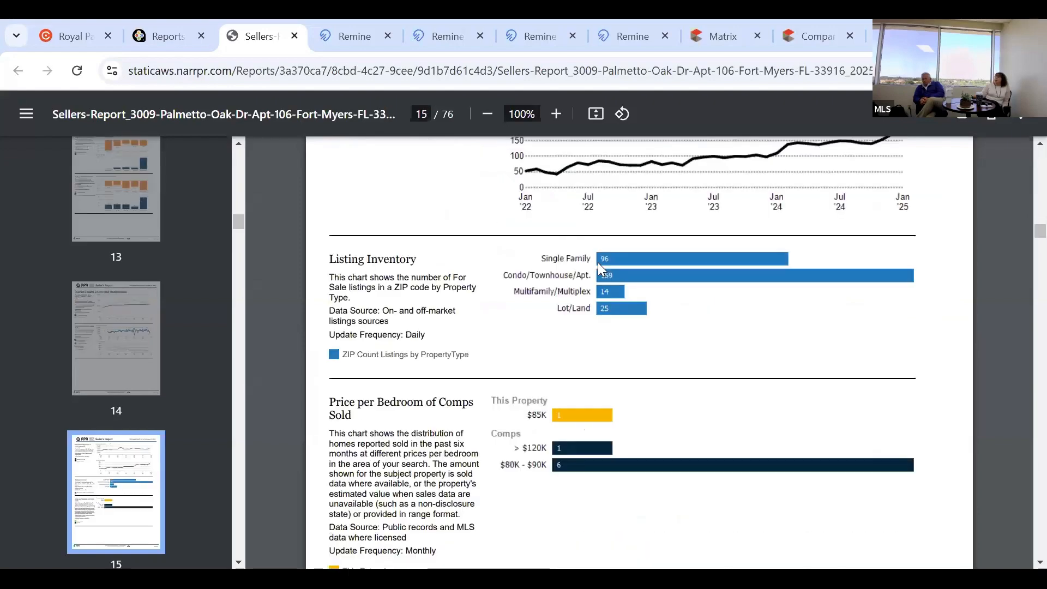
pyautogui.scroll(-10, 598, 262)
pyautogui.scroll(-8, 597, 265)
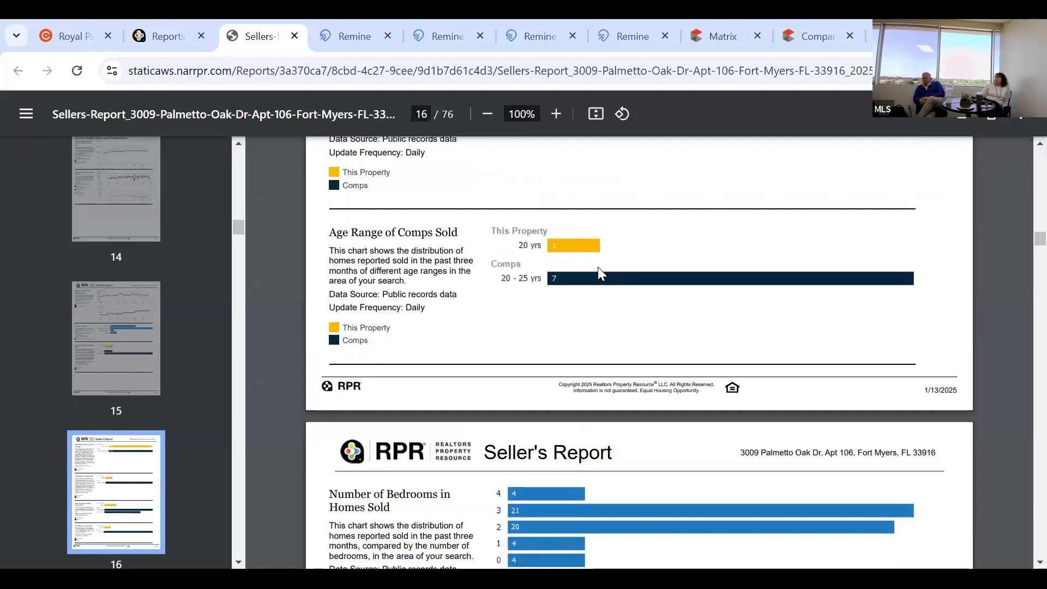
pyautogui.scroll(-12, 598, 272)
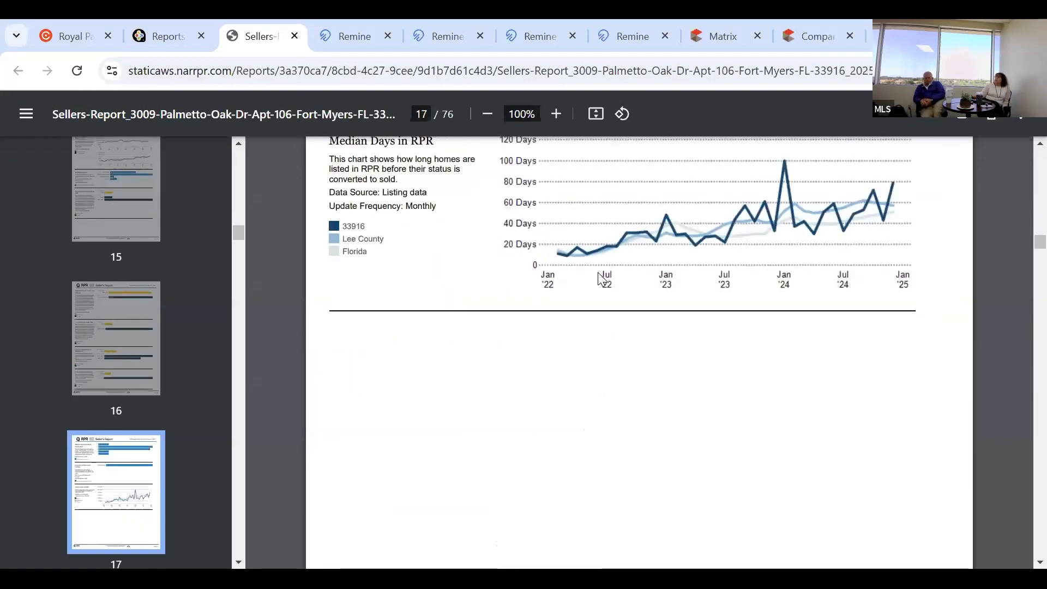
pyautogui.scroll(-10, 601, 278)
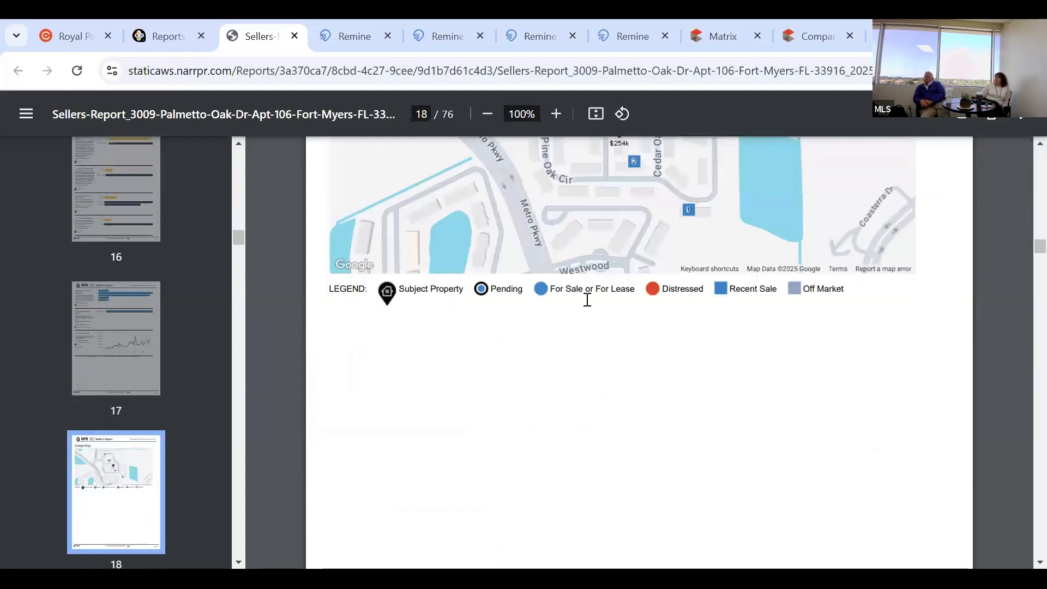
pyautogui.scroll(-10, 578, 316)
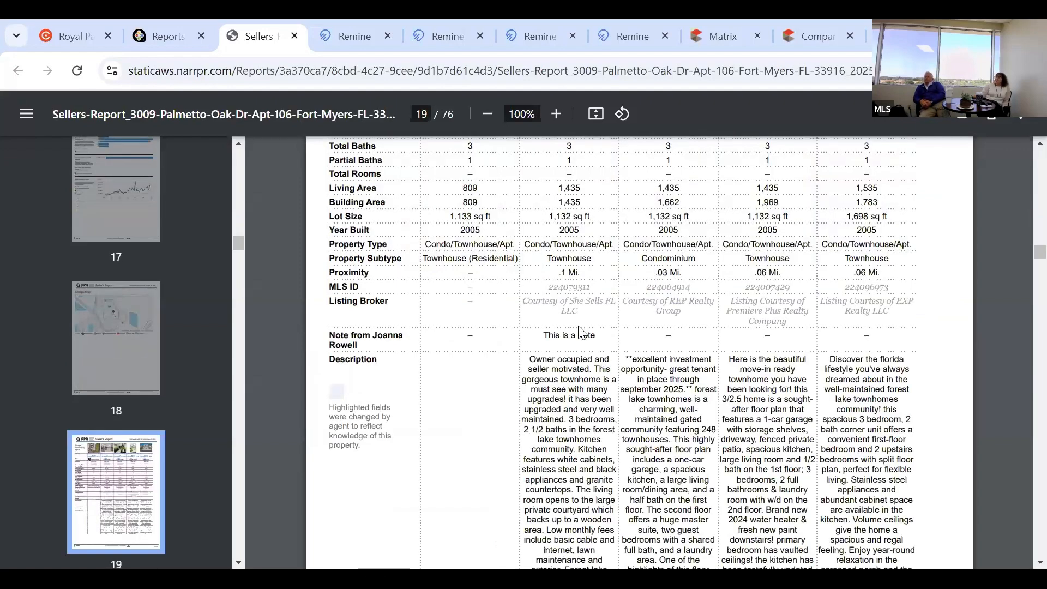
pyautogui.scroll(-5, 581, 332)
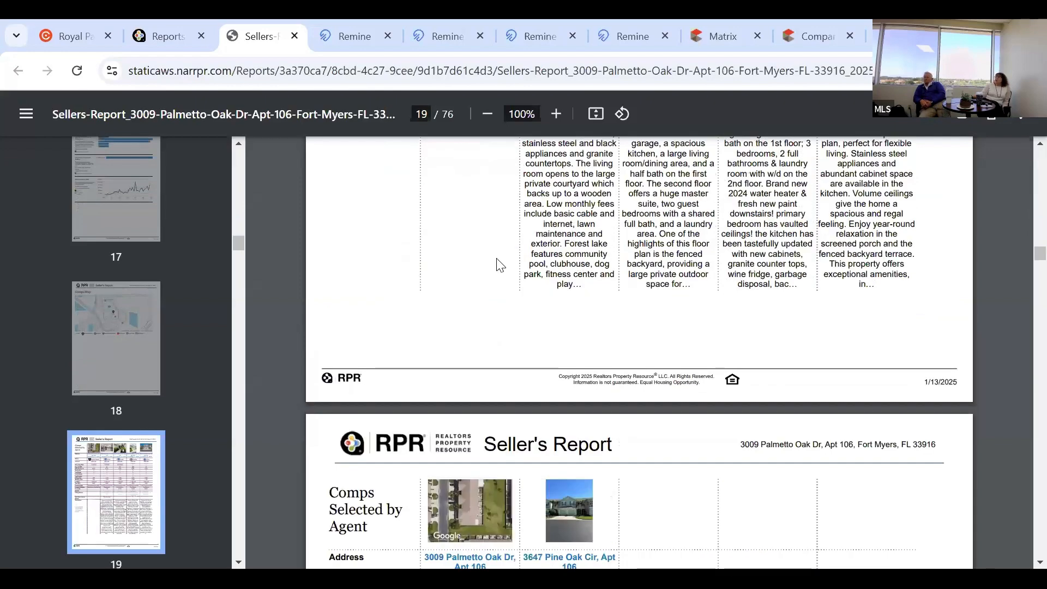
# Switch back to the RPR Reports browser tab showing the home page.
pyautogui.click(184, 21)
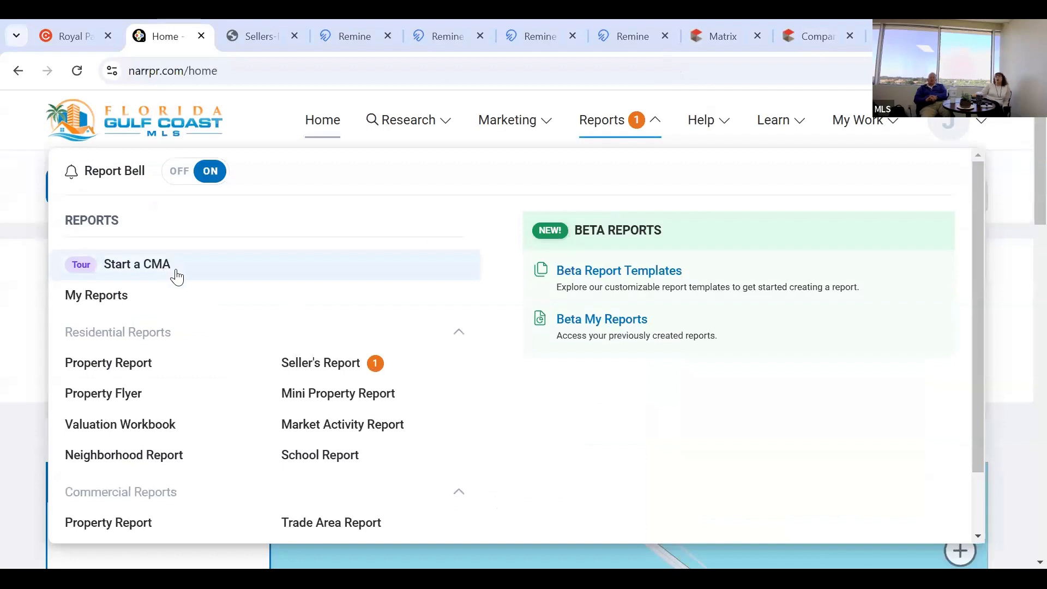
# Start a CMA, dismiss the Create a CMA tour prompt, and close the report types list.
pyautogui.click(173, 273)
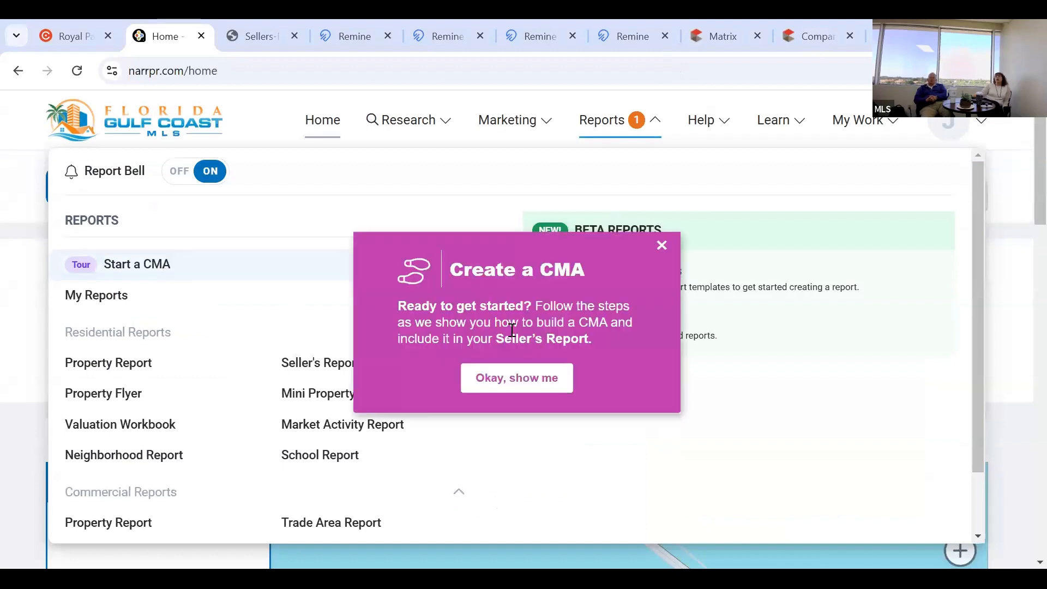
pyautogui.click(661, 245)
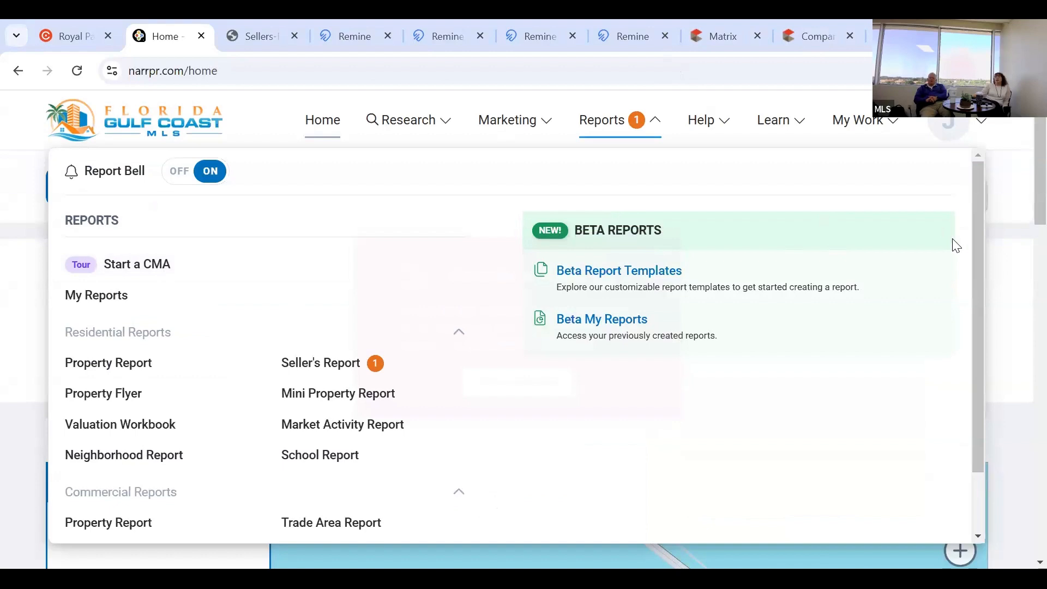
pyautogui.click(227, 202)
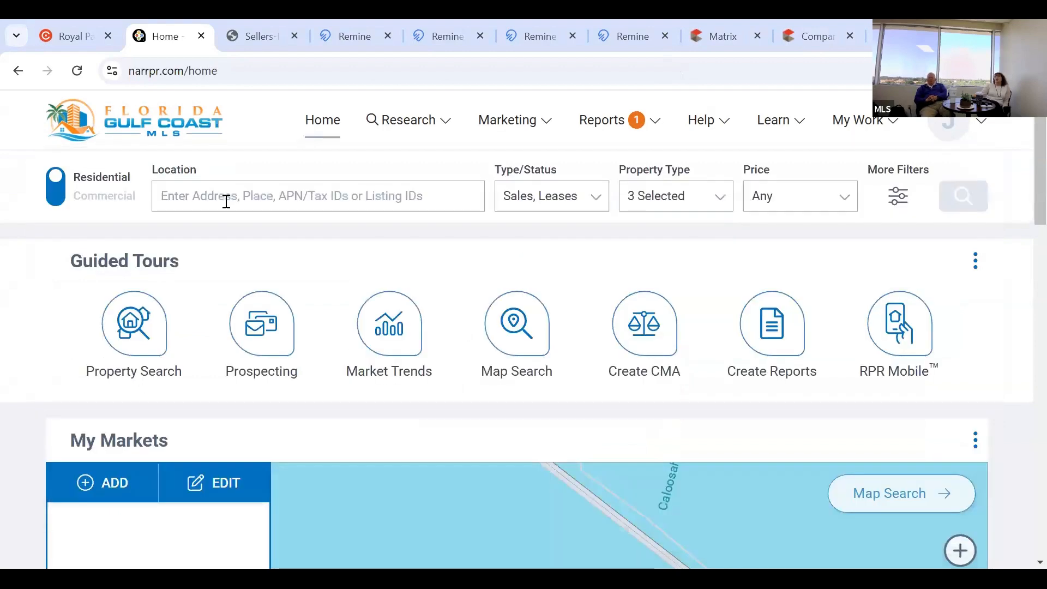
pyautogui.click(226, 202)
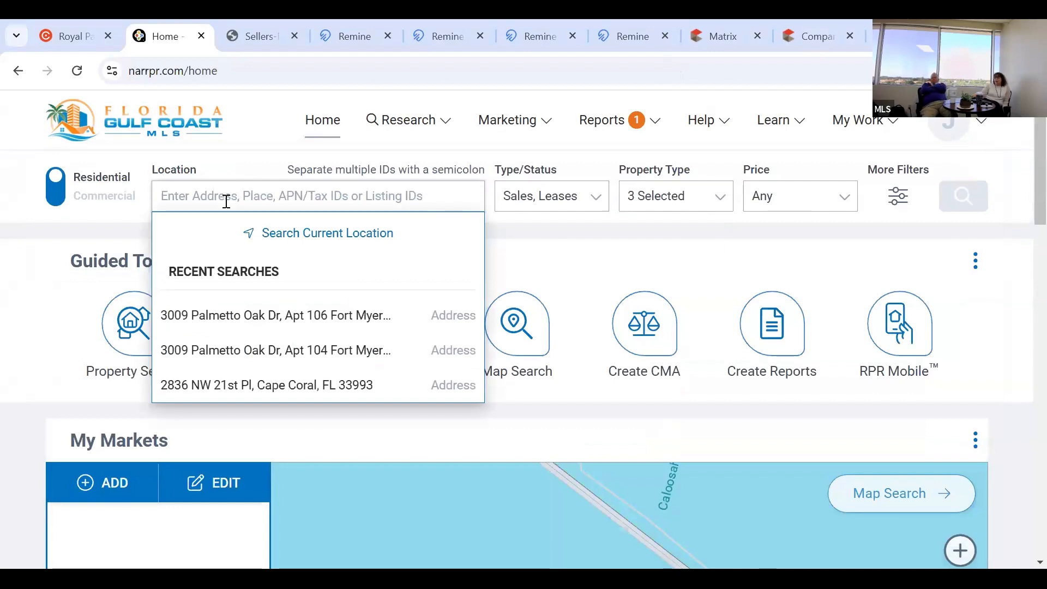
pyautogui.write('3')
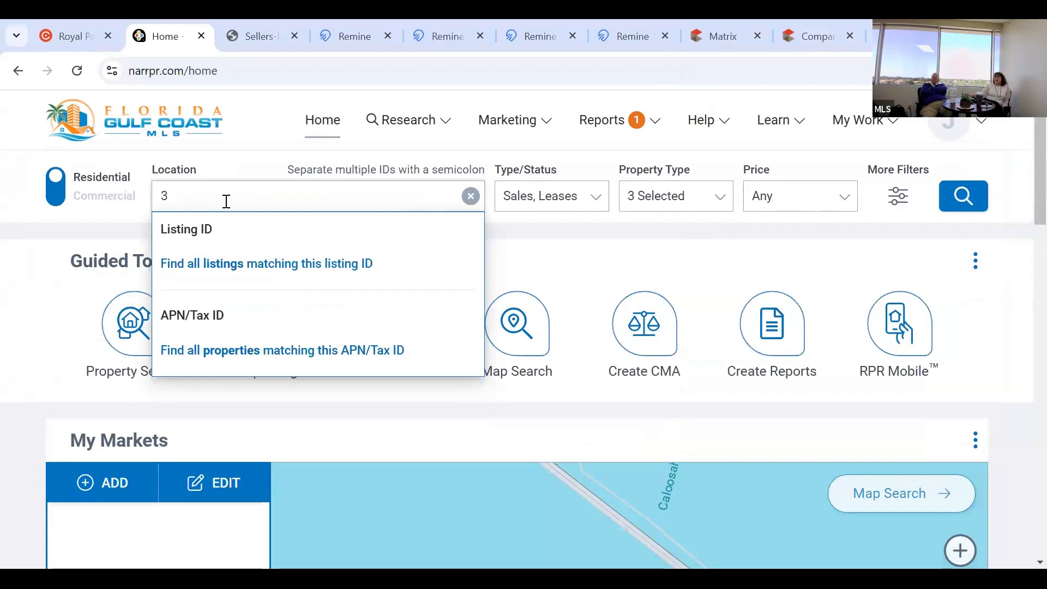
pyautogui.press('BackSpace')
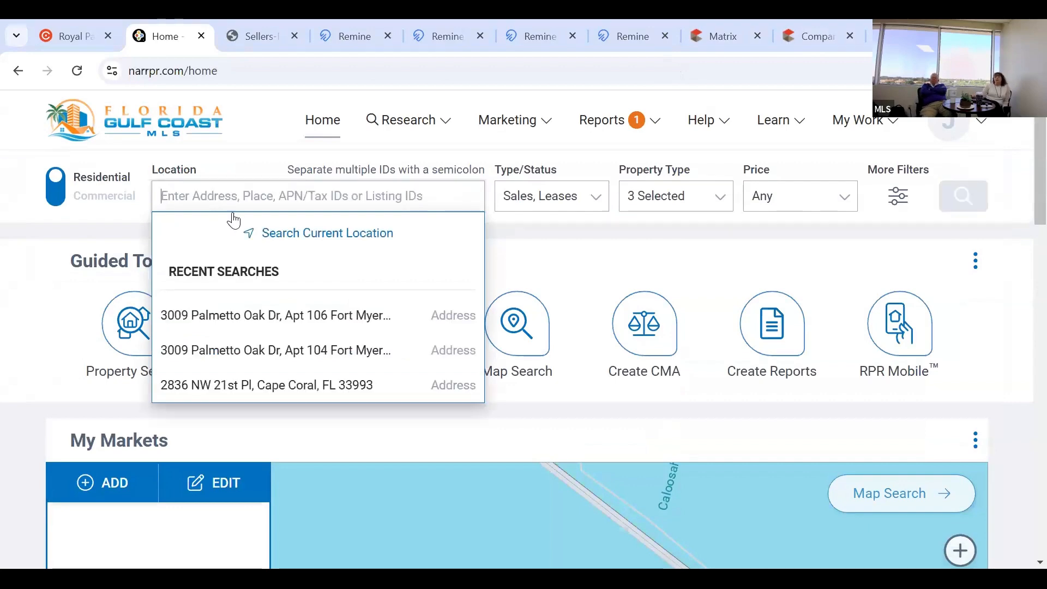
pyautogui.click(282, 324)
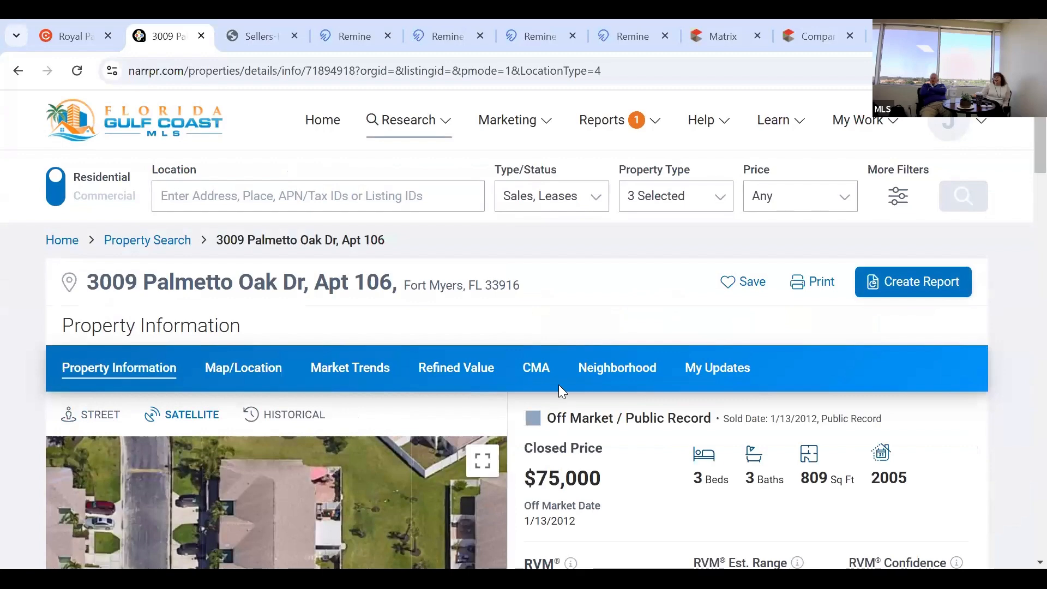
pyautogui.click(525, 368)
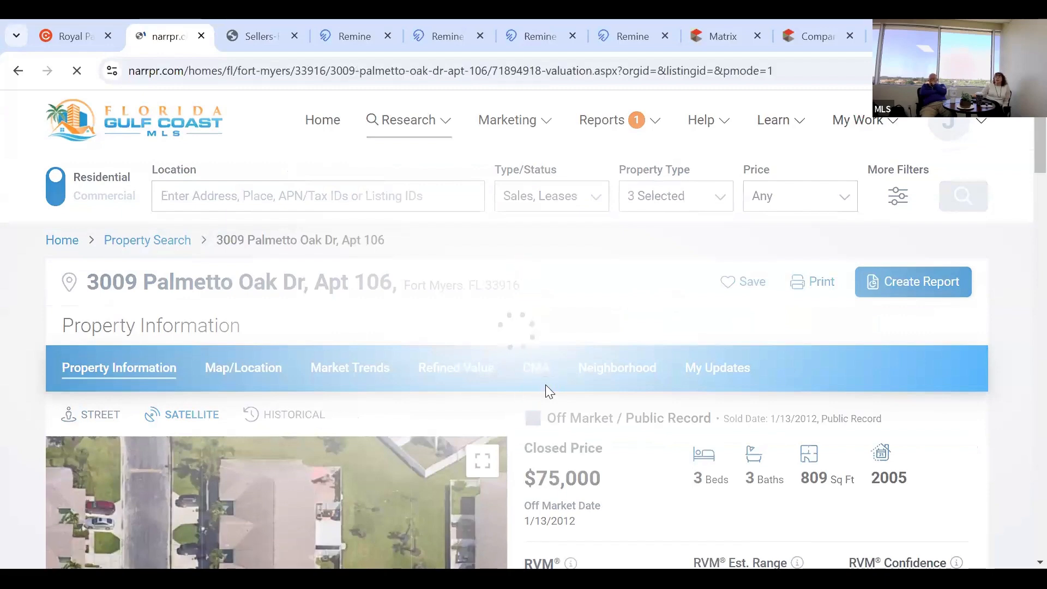
pyautogui.scroll(-3, 577, 396)
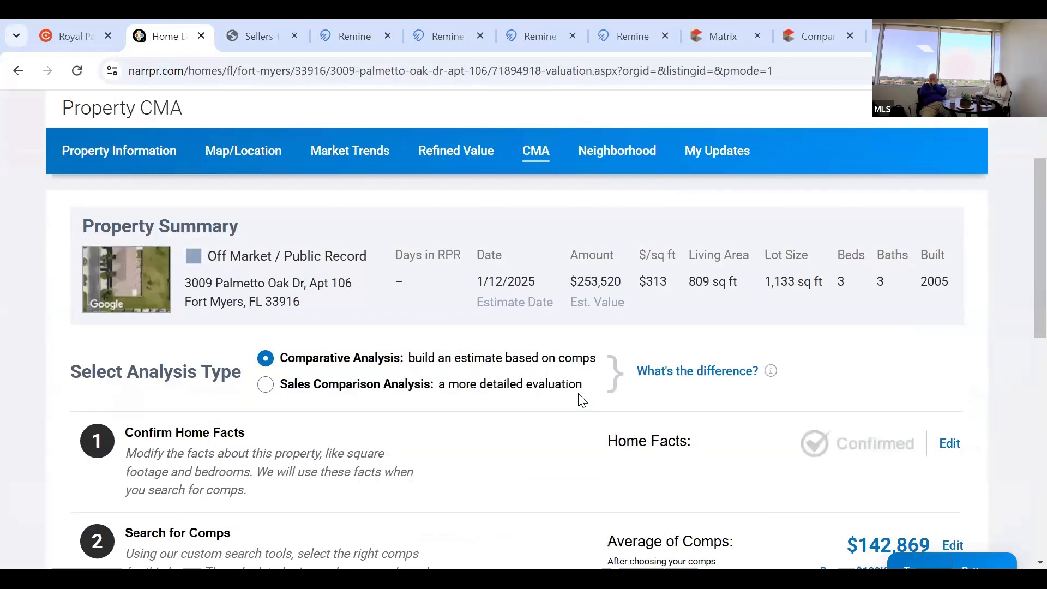
pyautogui.scroll(1, 627, 376)
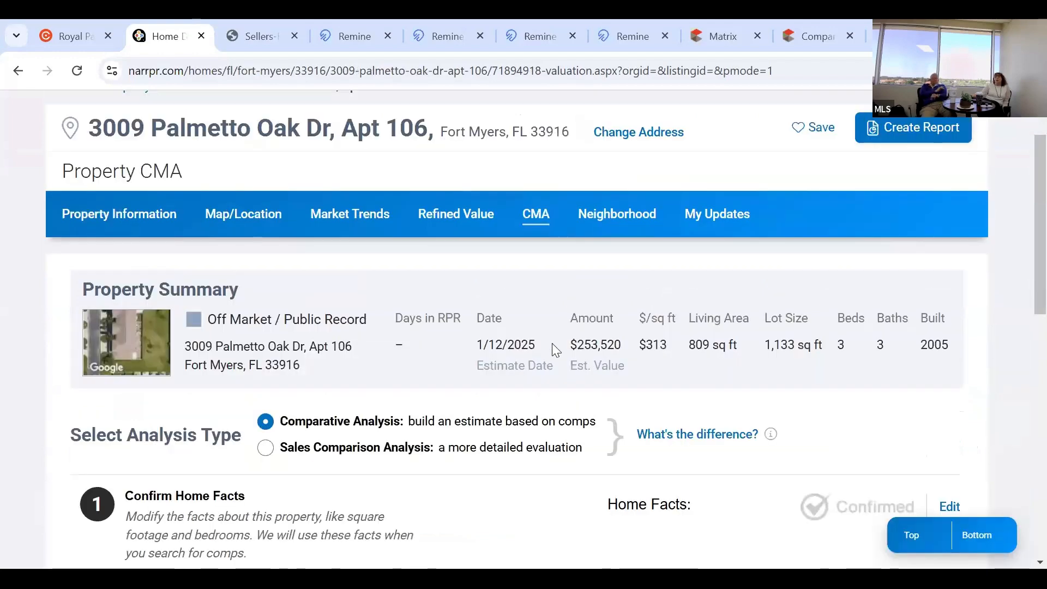
pyautogui.scroll(2, 552, 342)
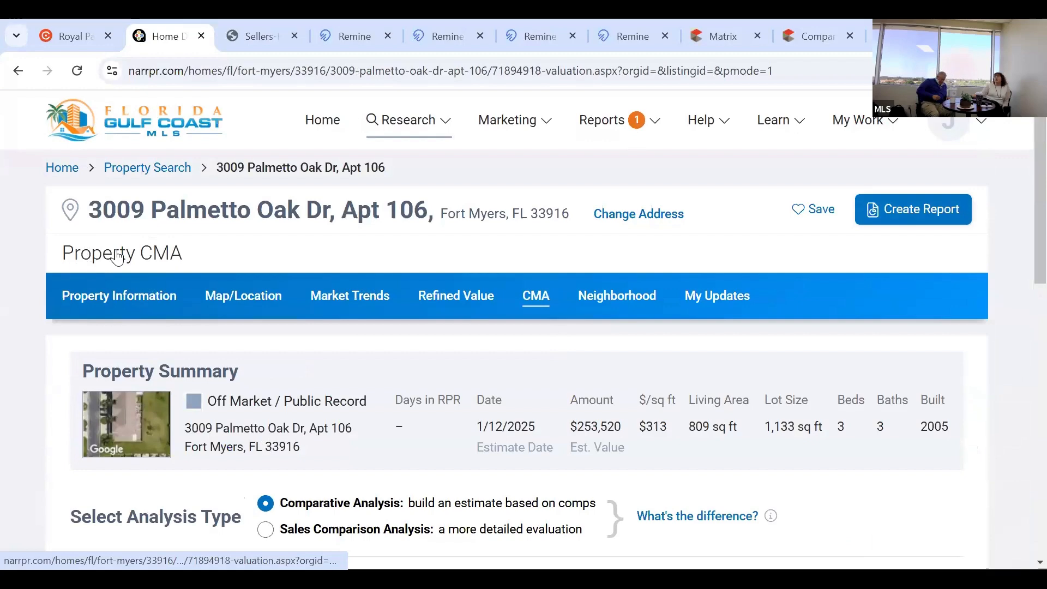
pyautogui.click(602, 119)
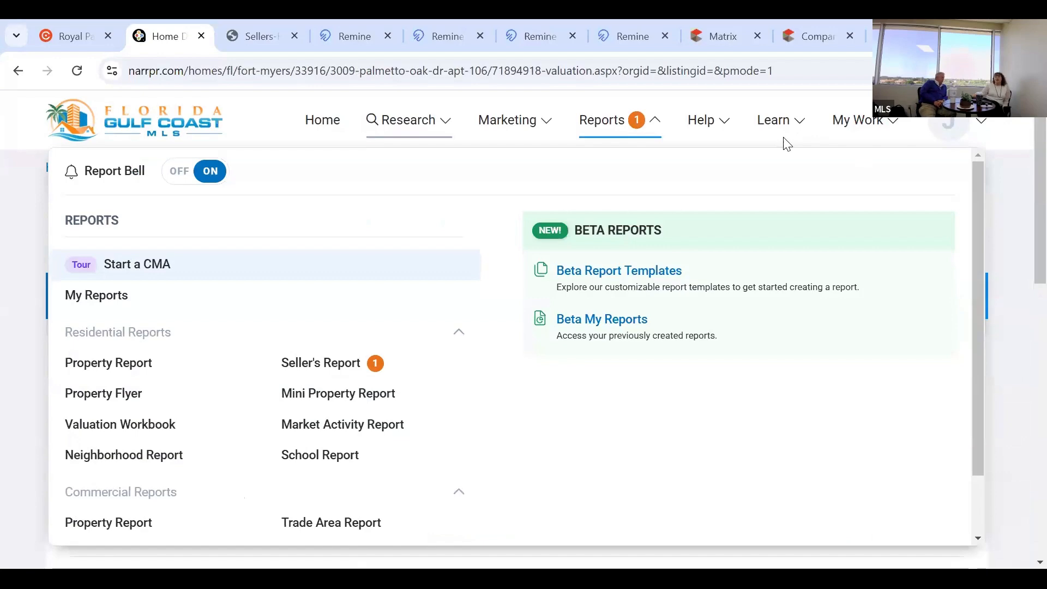
pyautogui.click(794, 158)
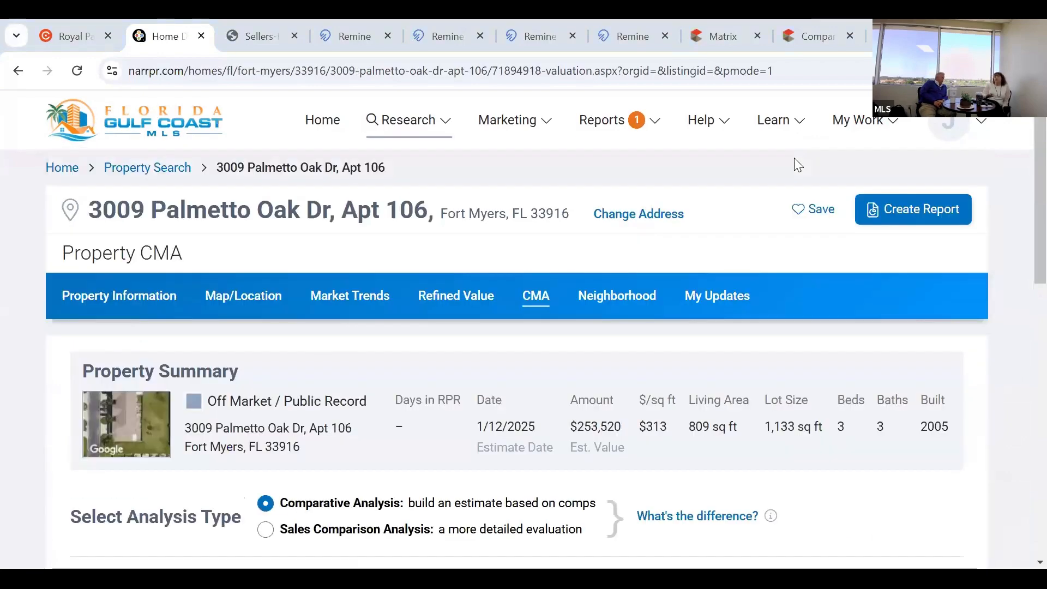